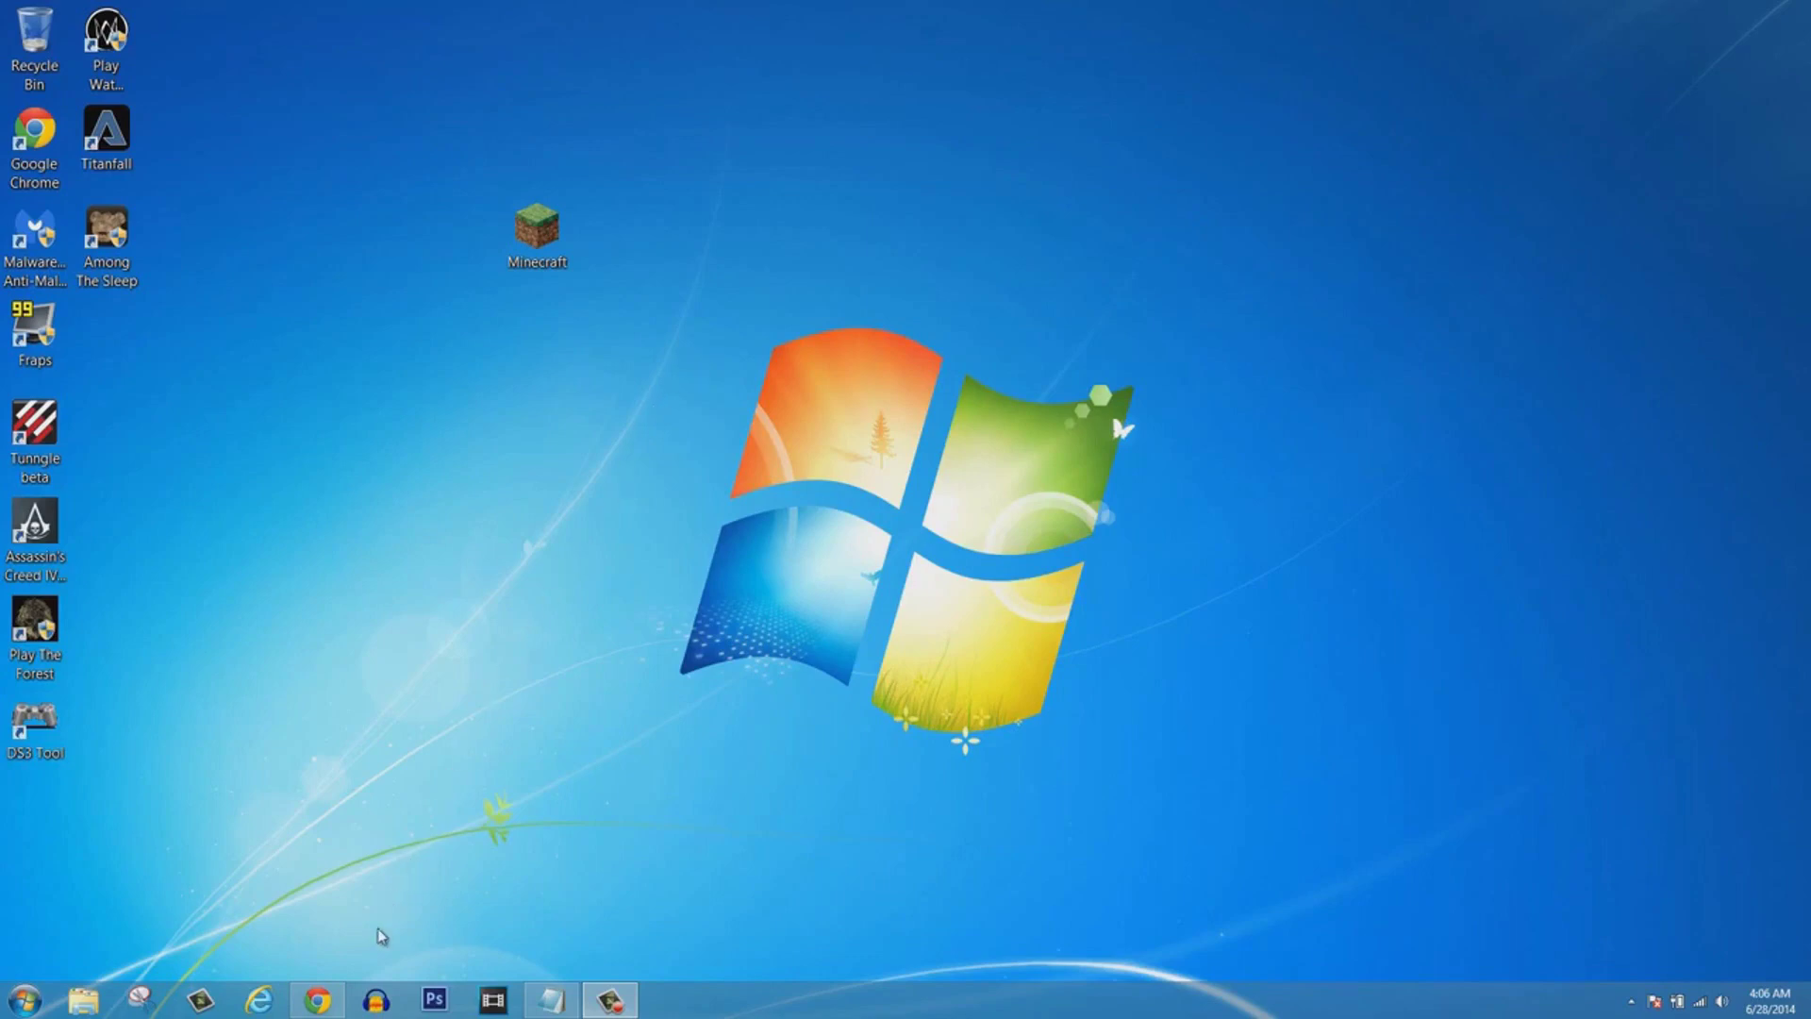
Restore the minimized Chrome window showing the minecraft.net/download page.
click(337, 1007)
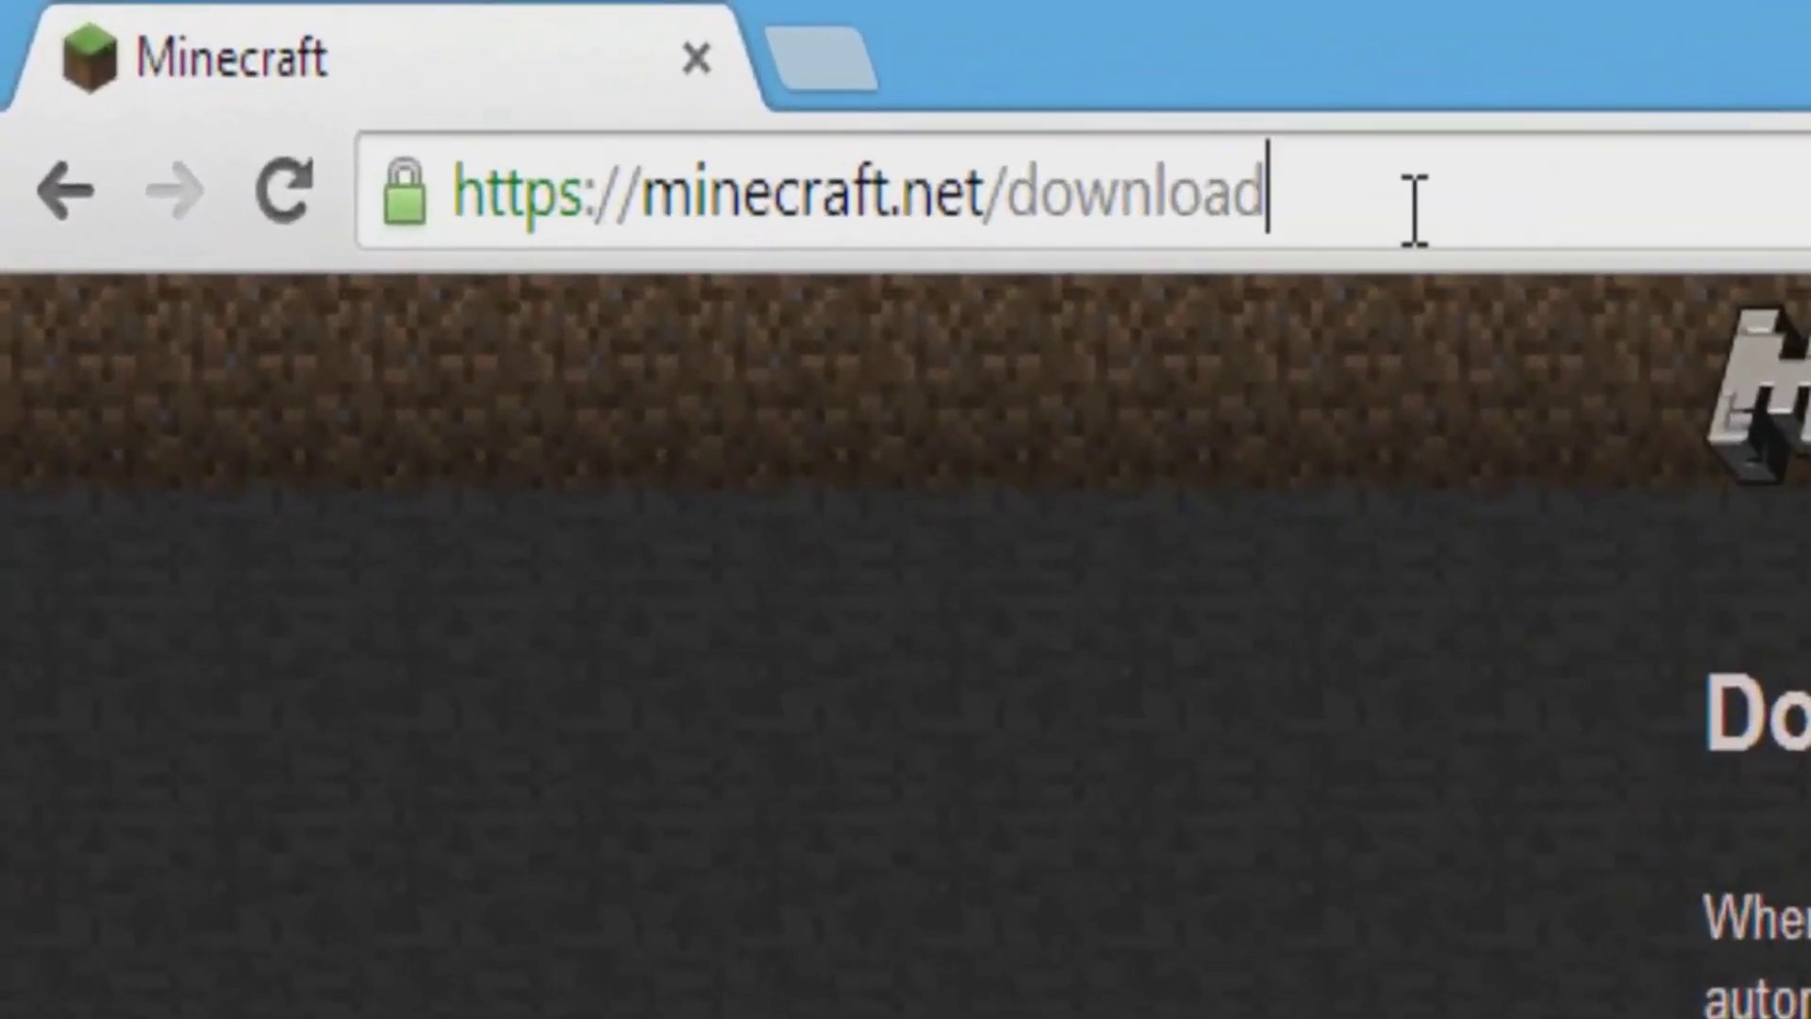
Download minecraft_server.1.7.10.exe from the Multiplayer Server section and minimize Chrome.
click(1415, 207)
click(330, 245)
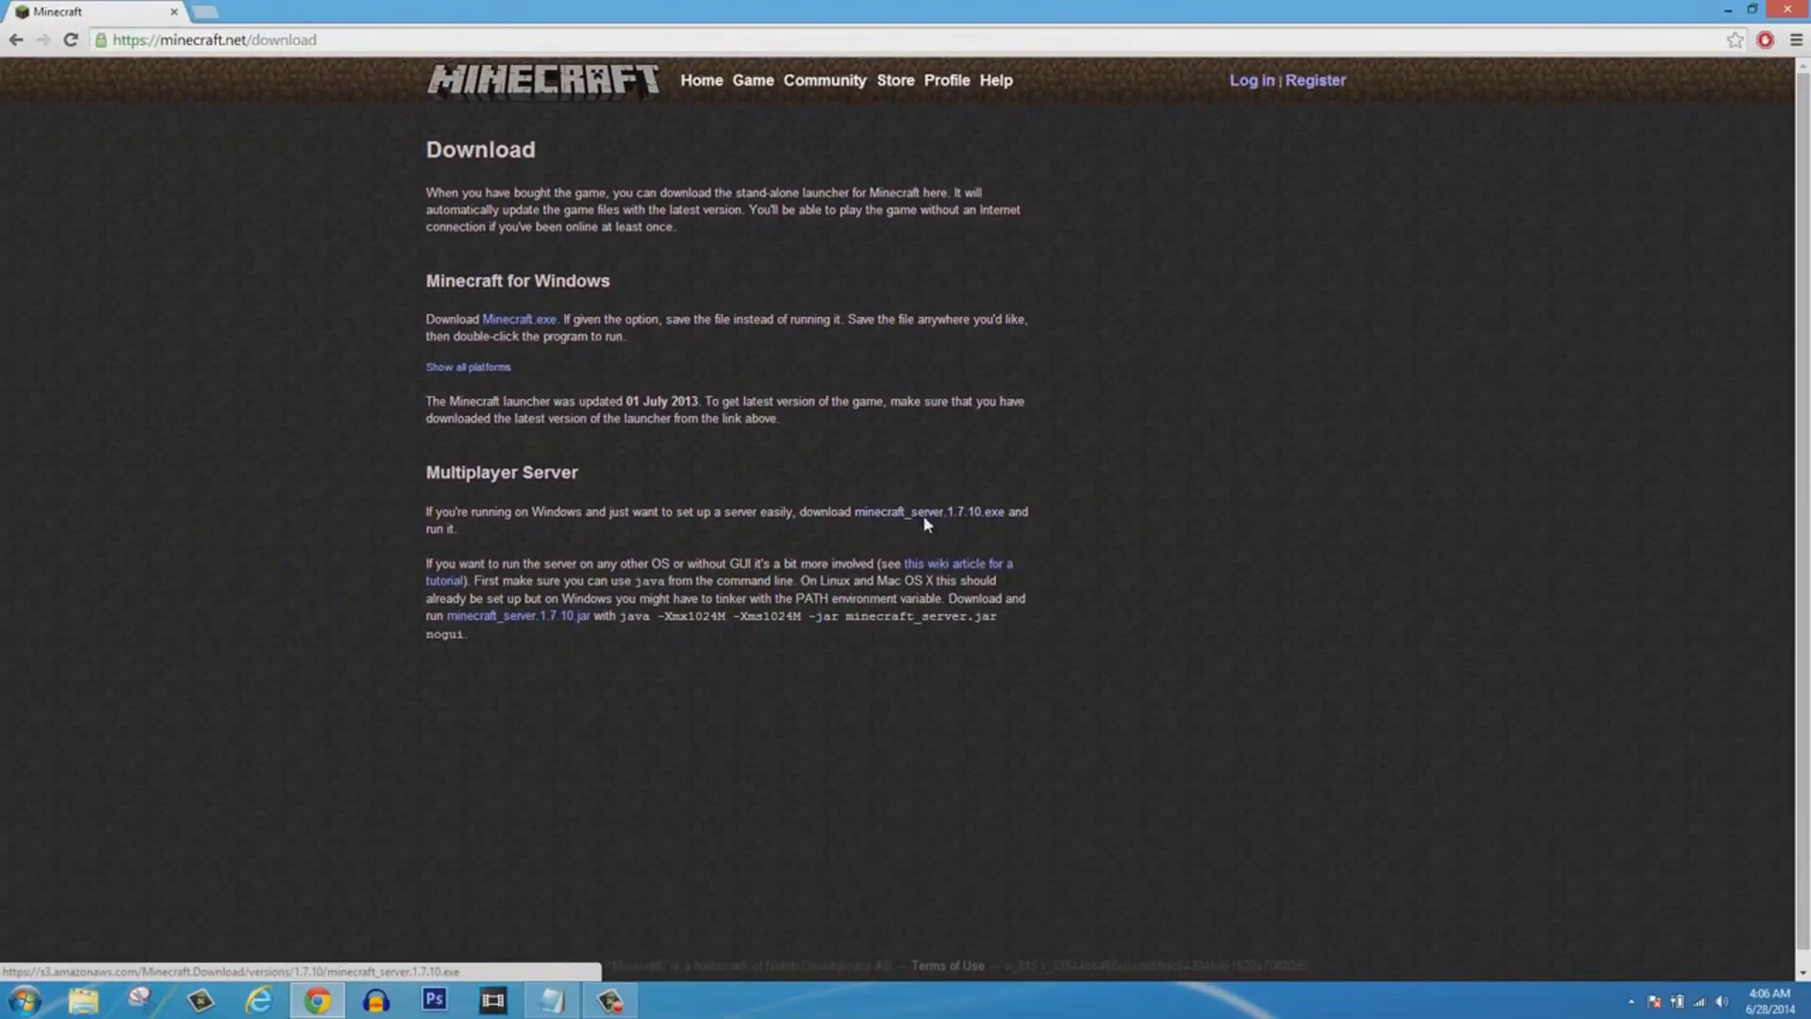
click(924, 514)
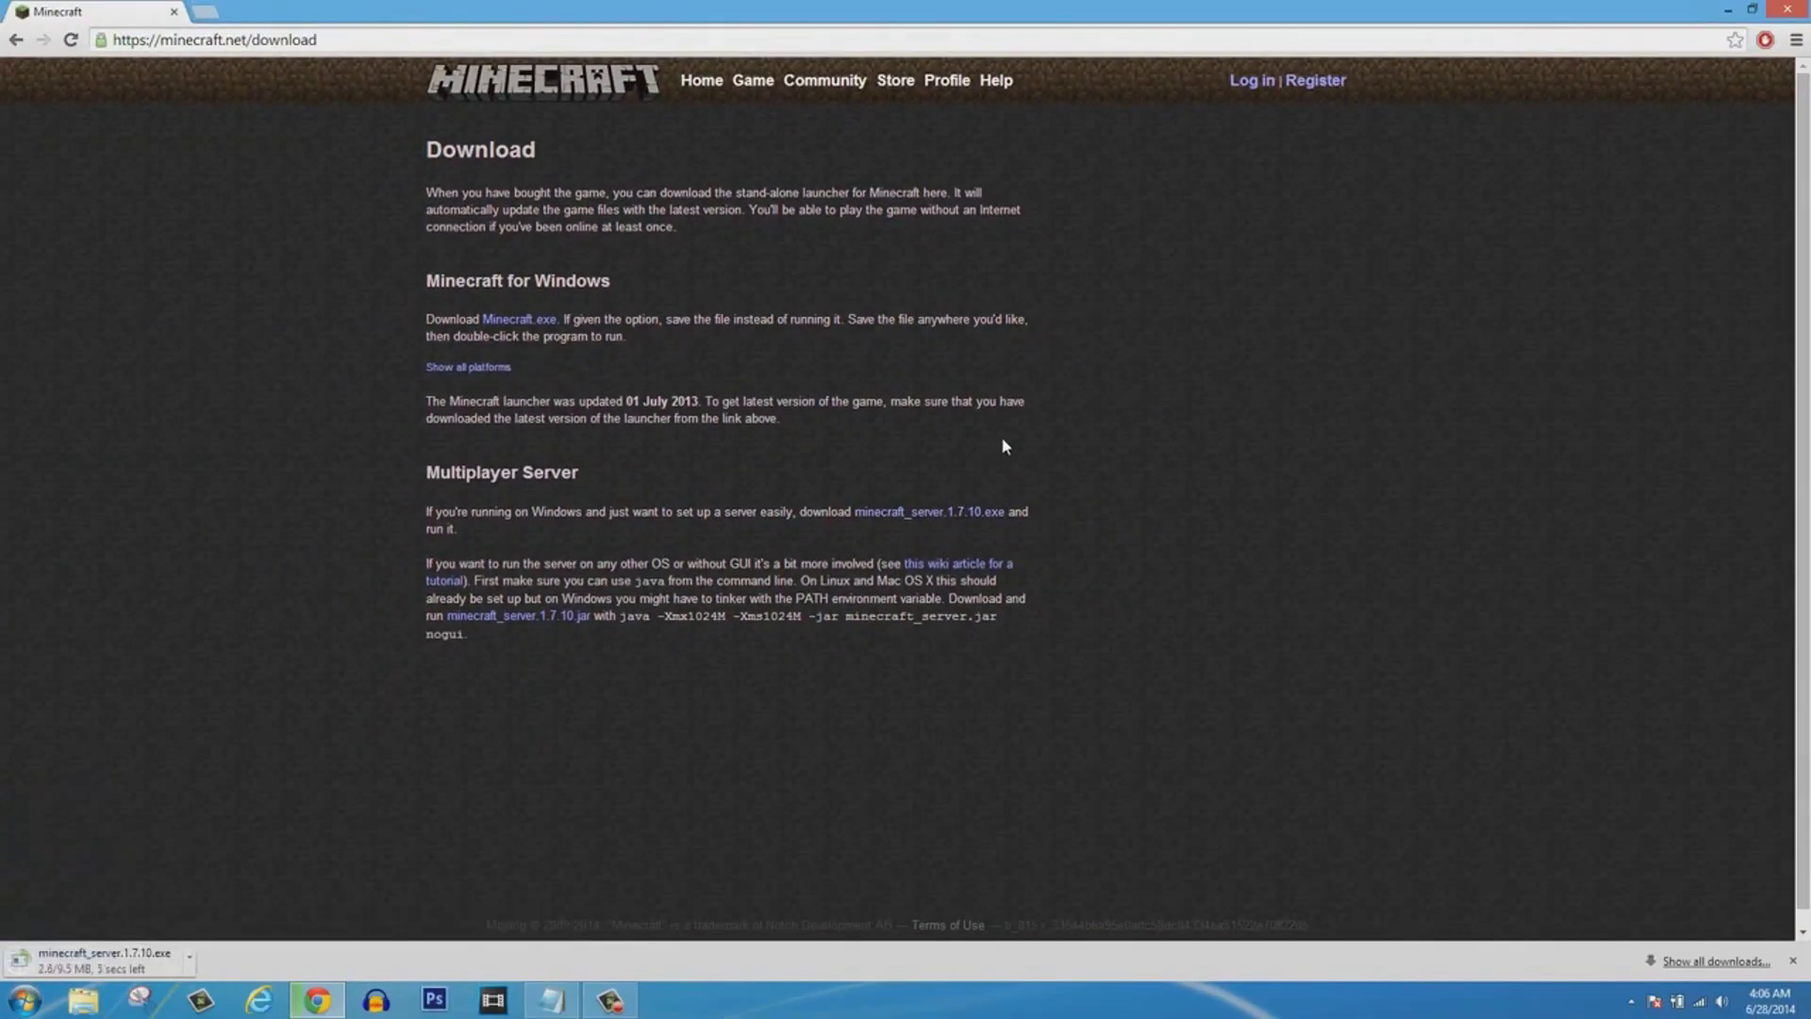
click(1728, 10)
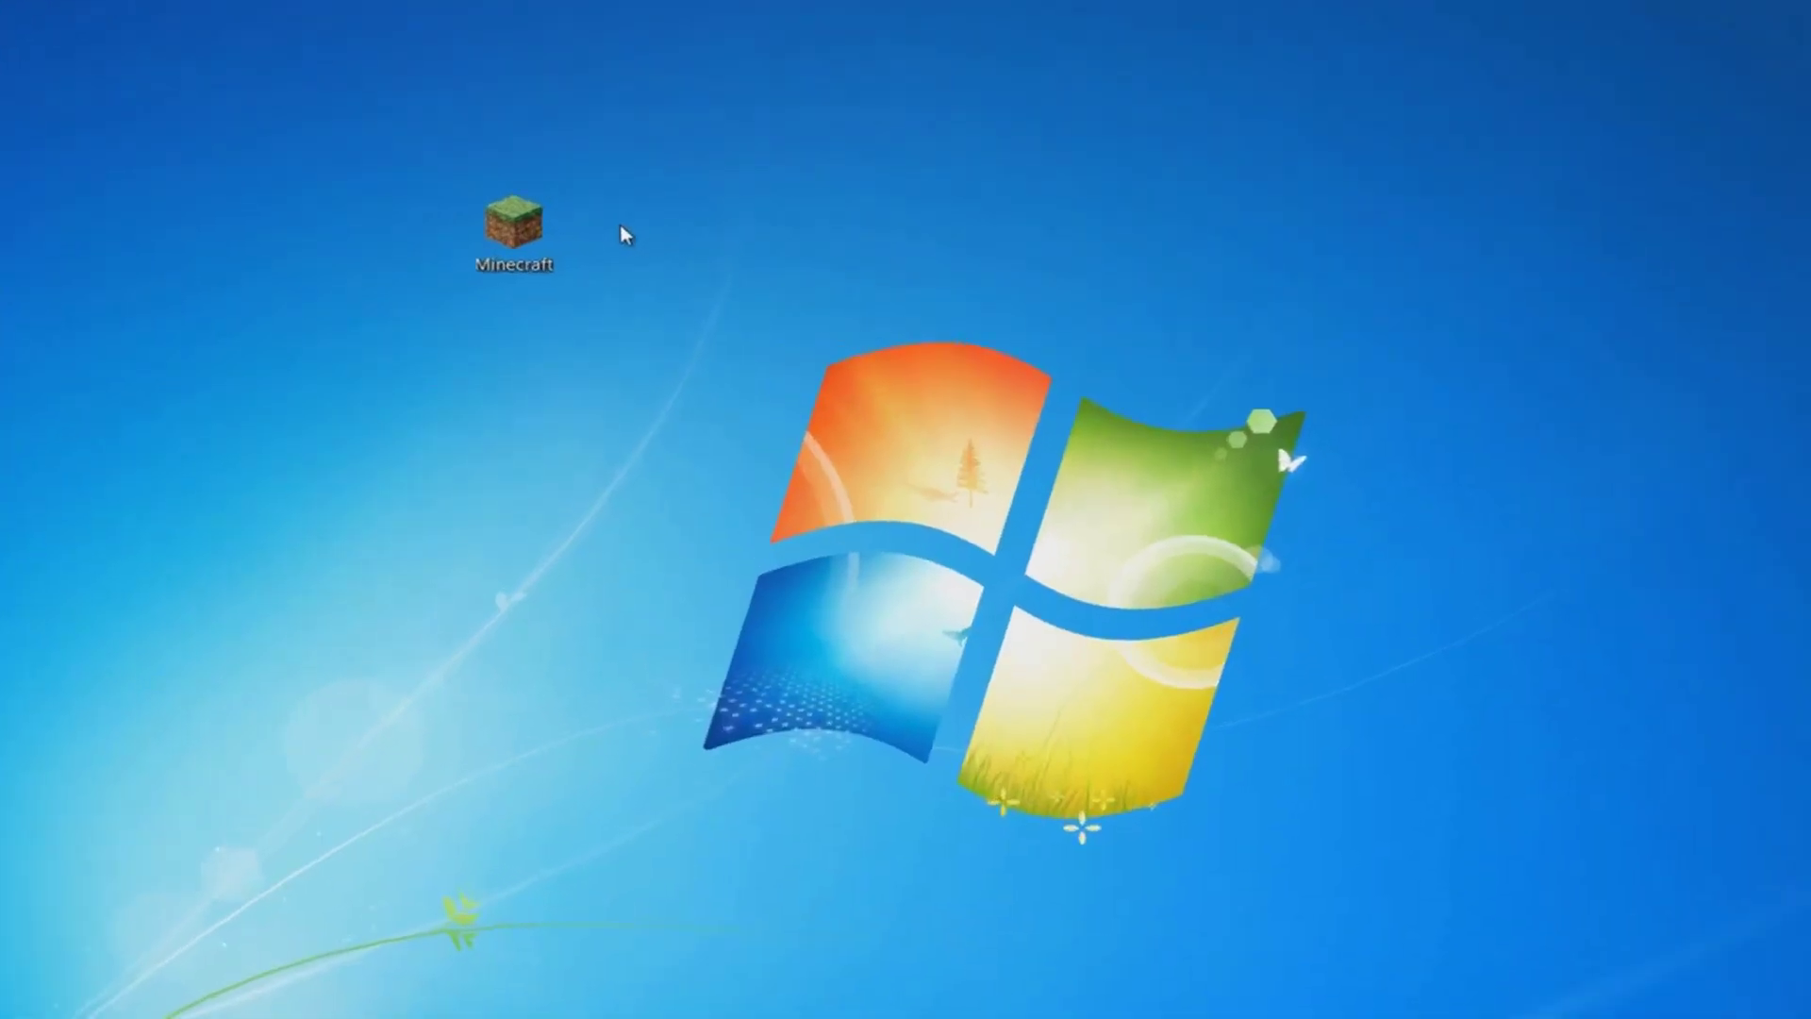
Create a new desktop folder named 'Minecraft Server'.
right_click(623, 230)
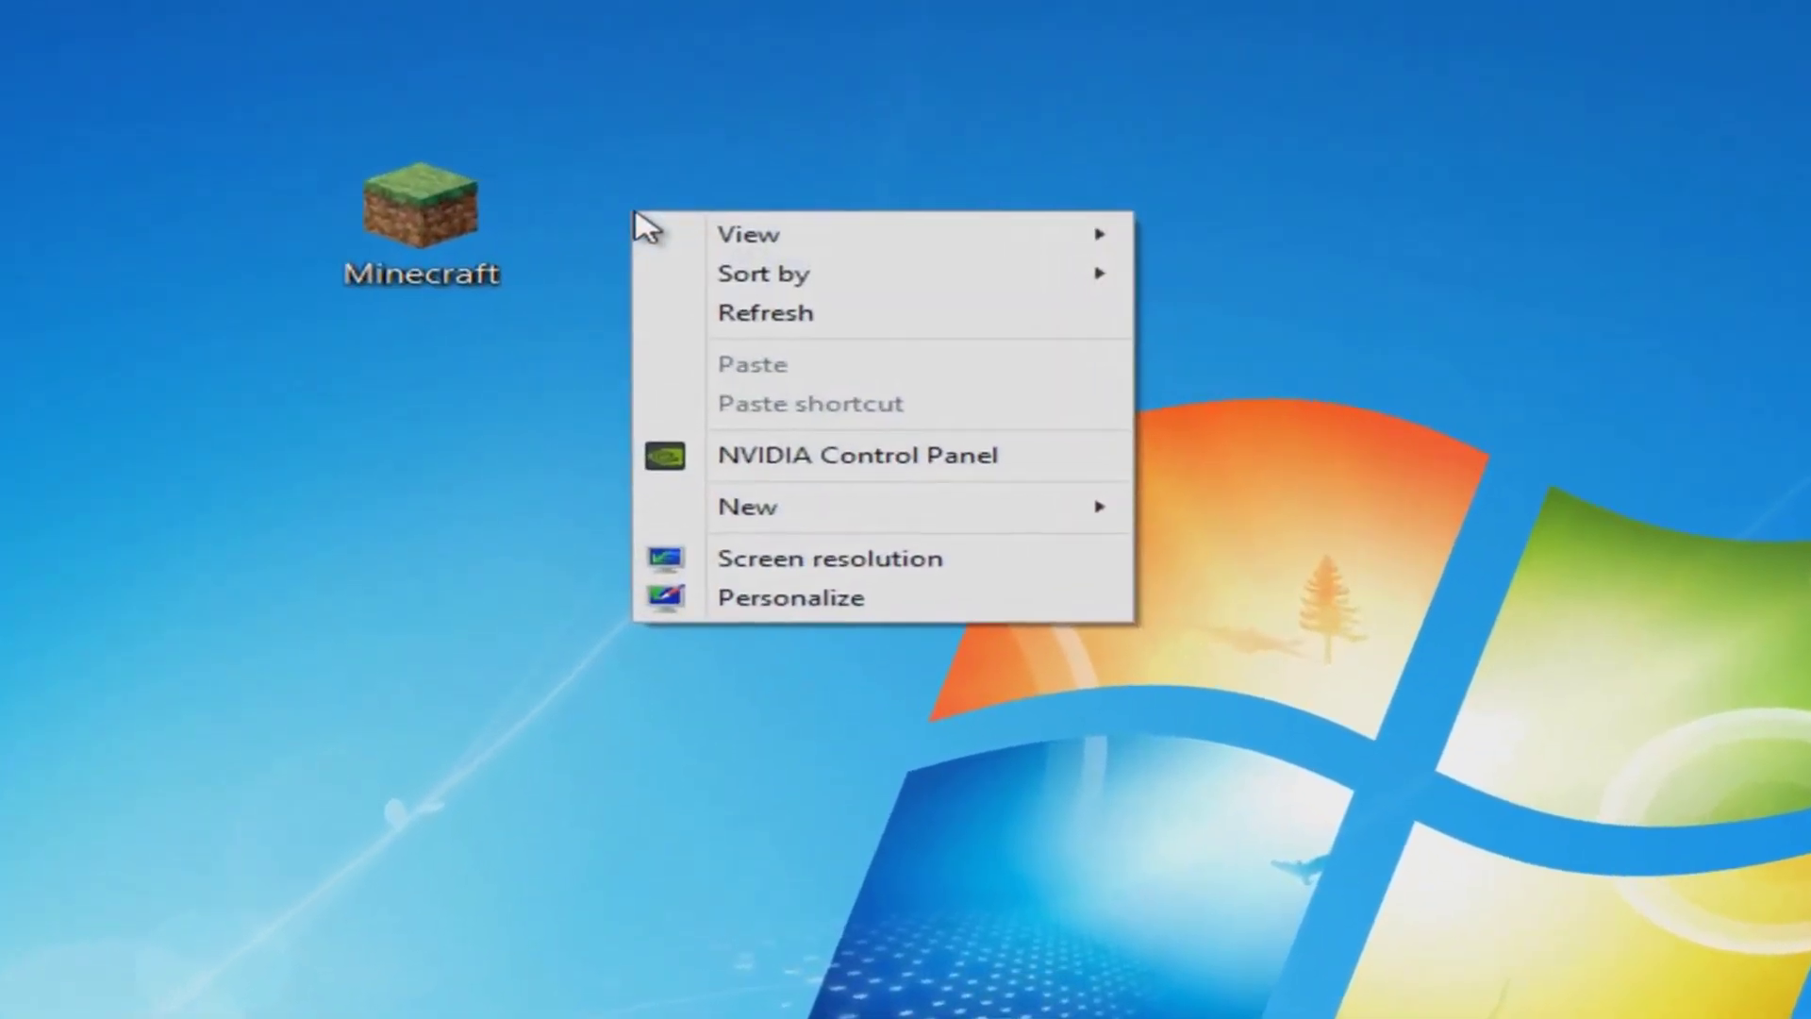
mouse_move(930, 509)
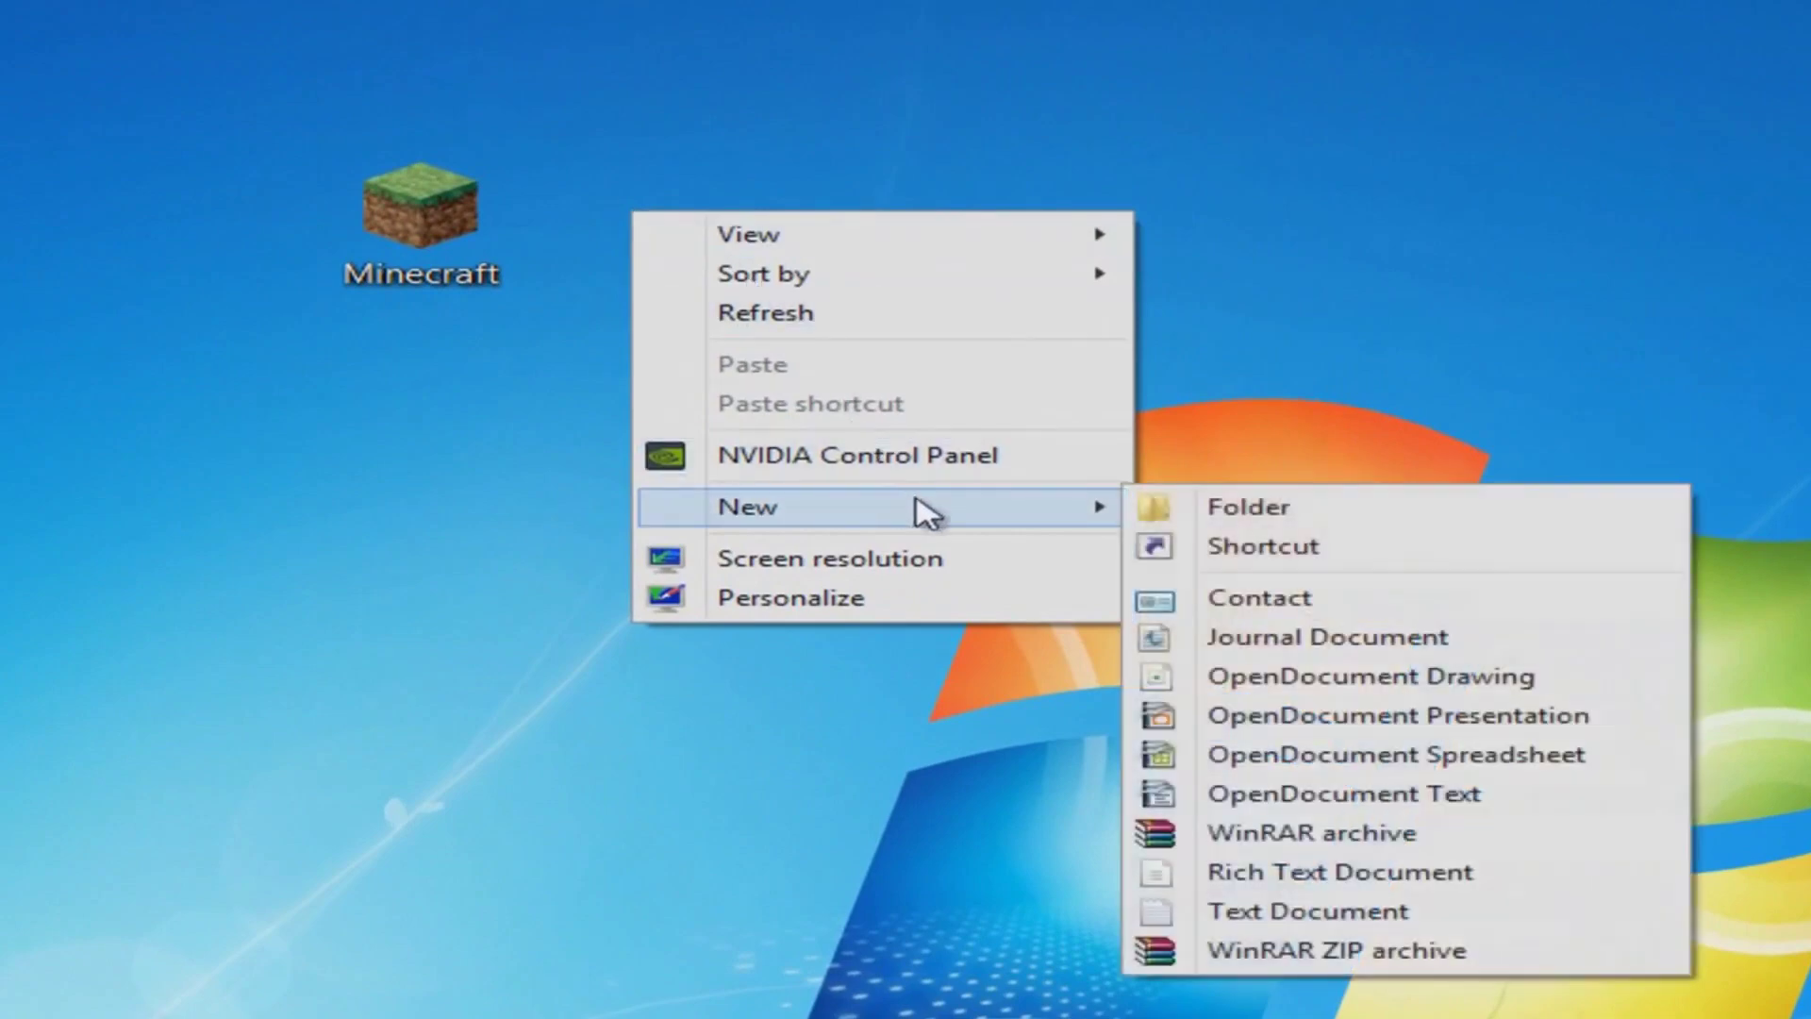
click(1276, 509)
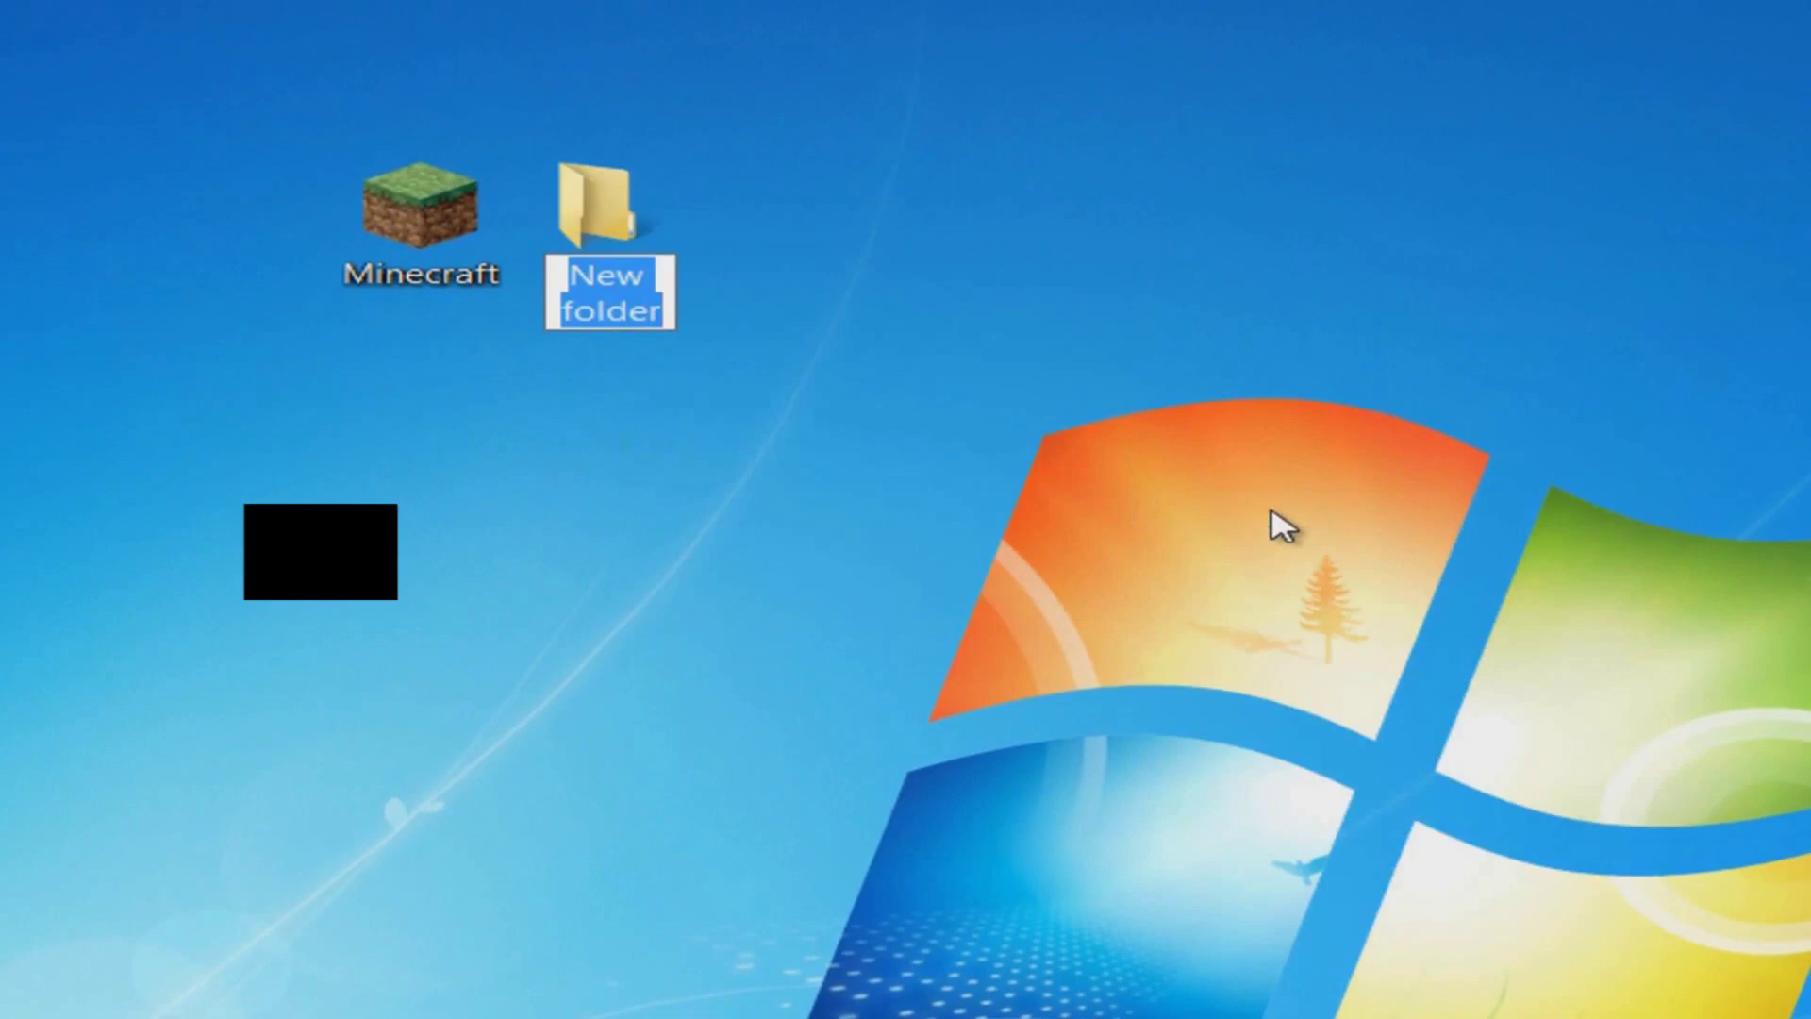
text(M)
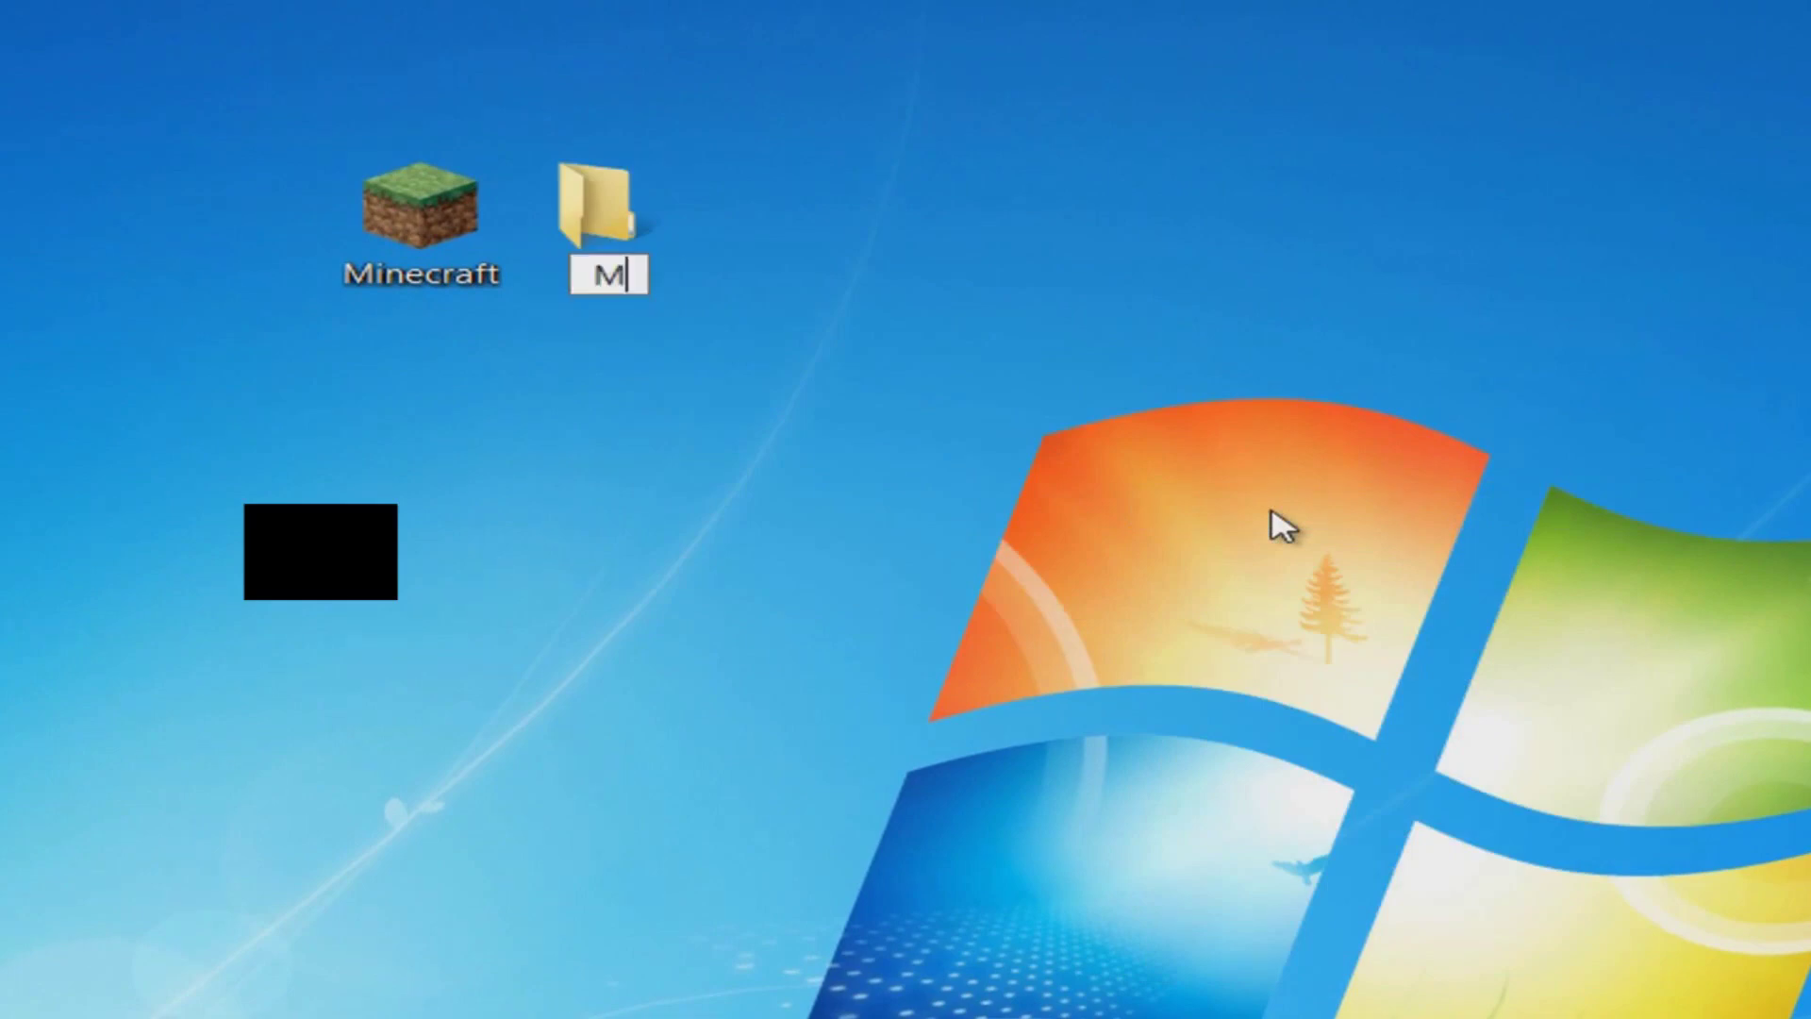
text(inecraft Server)
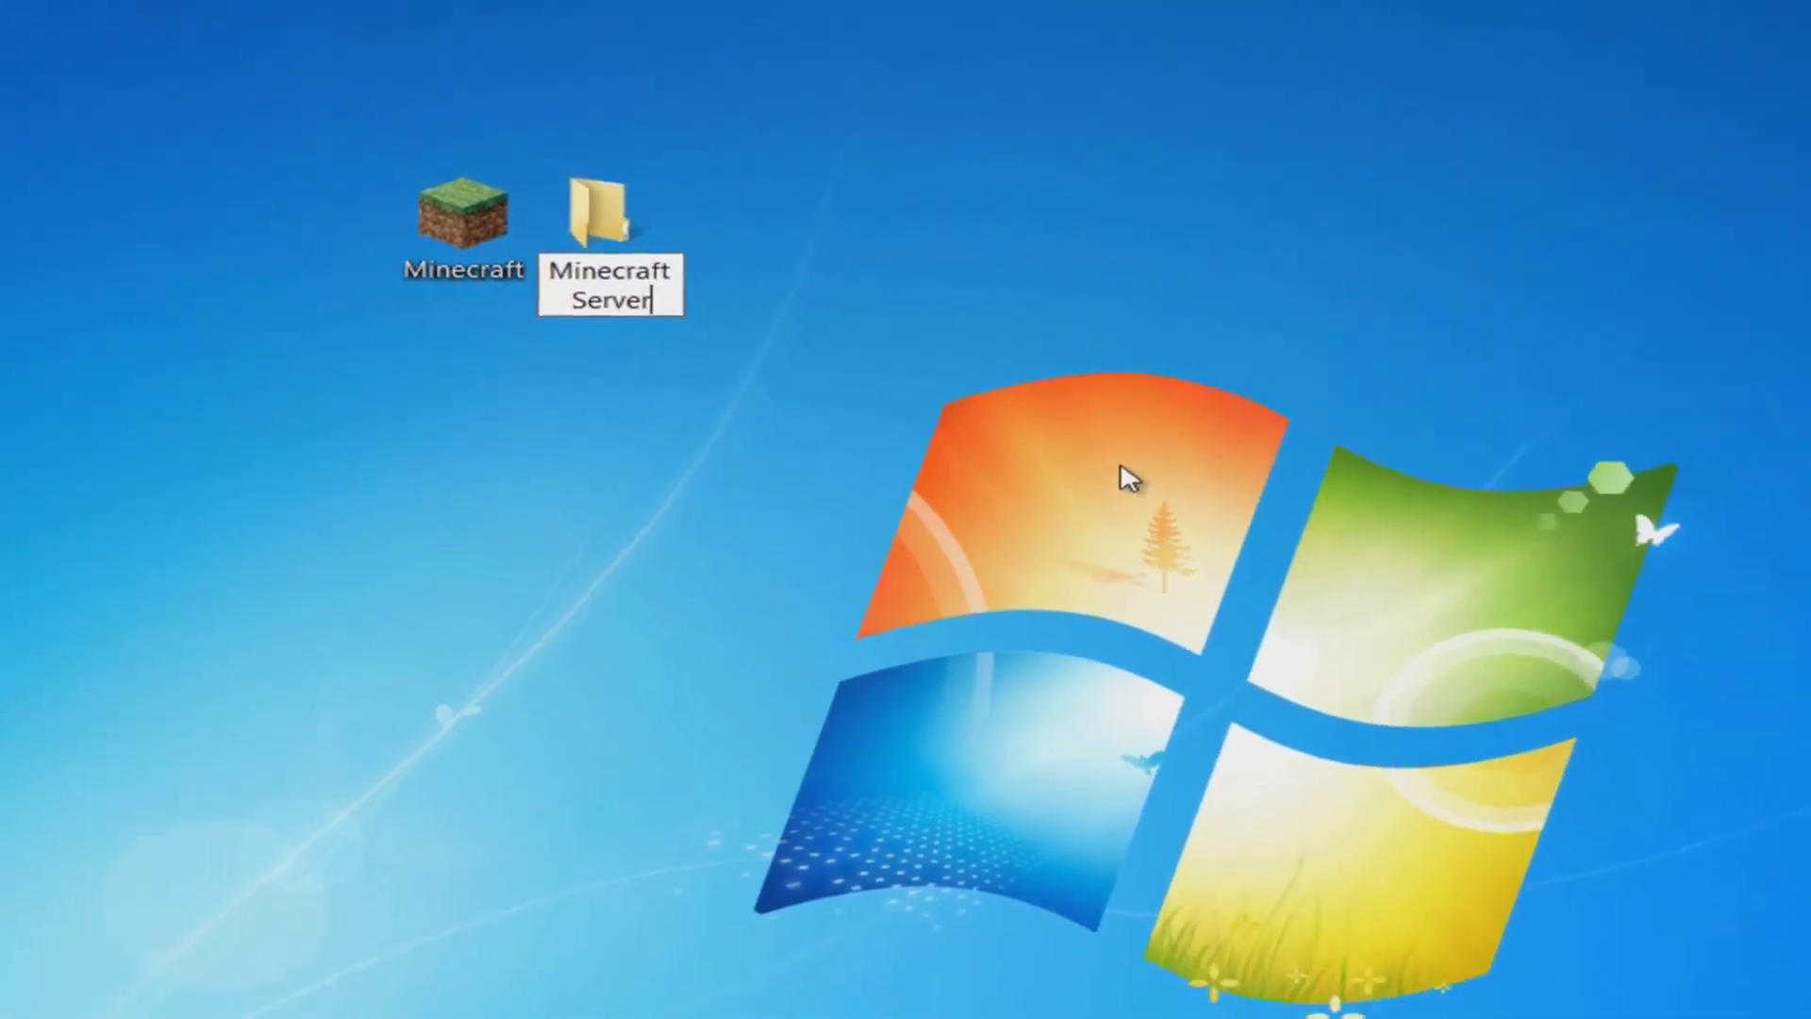
key(Return)
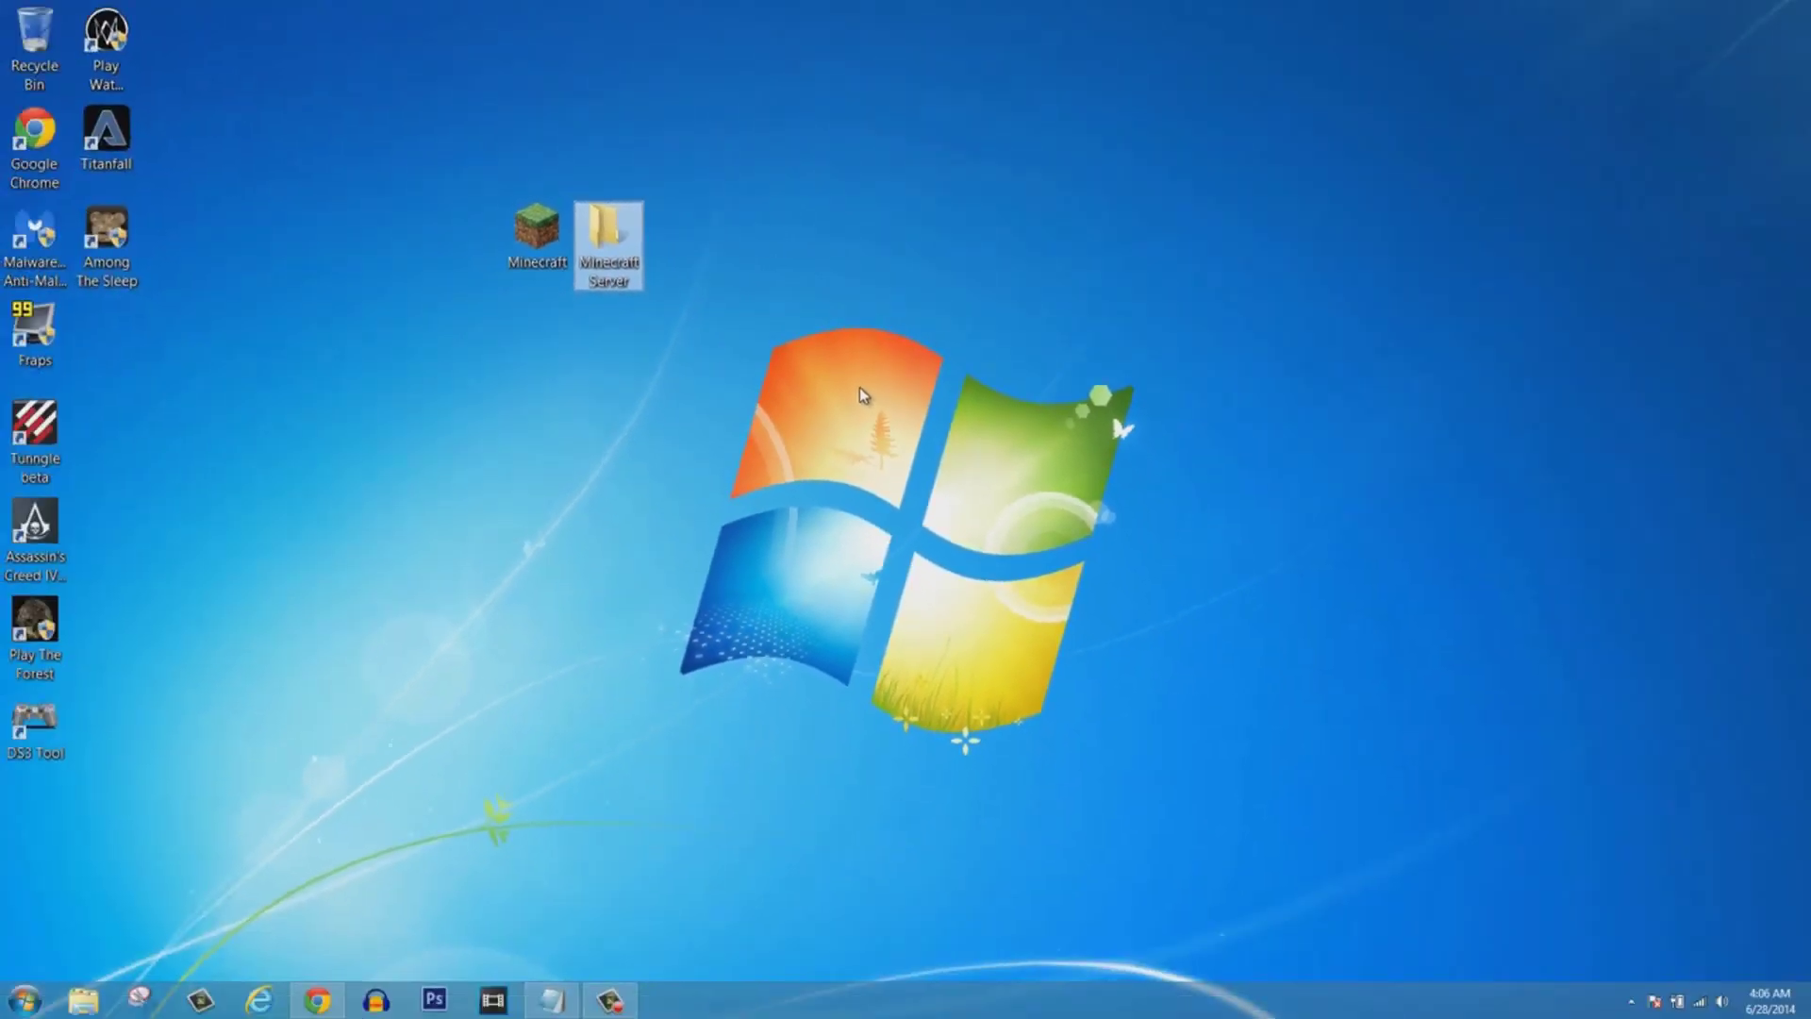
click(864, 394)
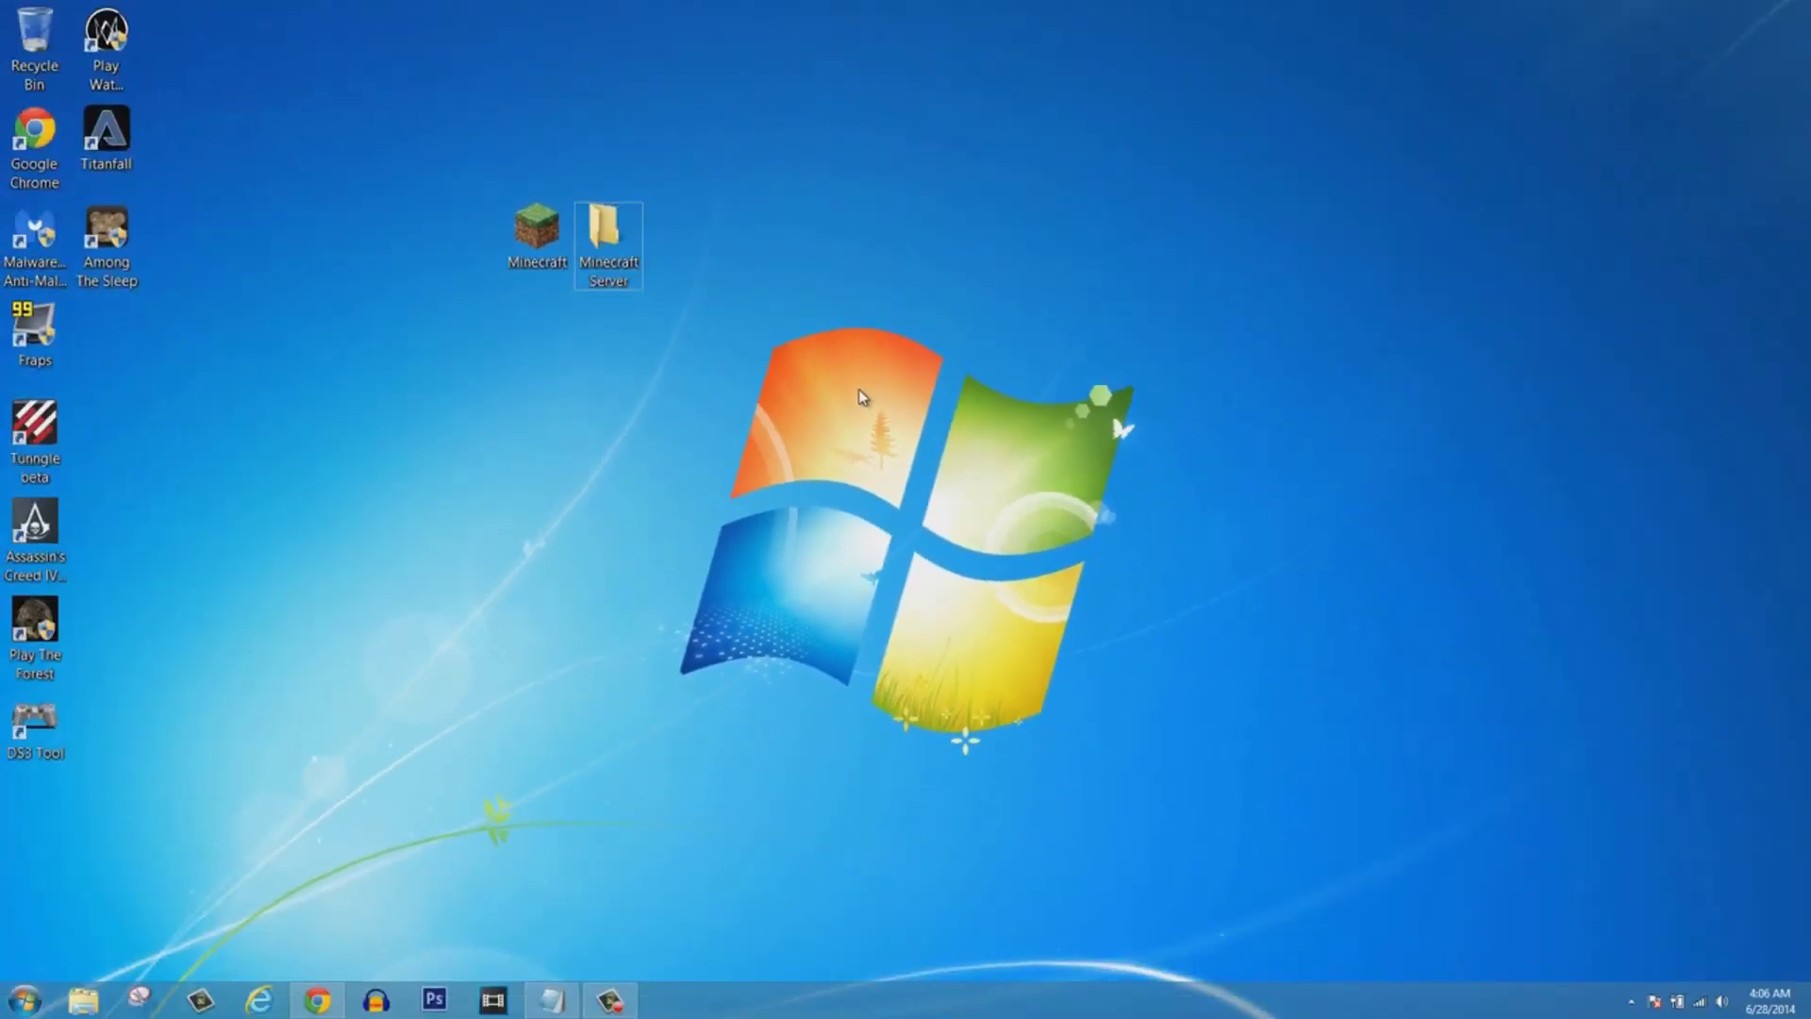
Move minecraft_server.1.7.10 from Downloads into the Minecraft Server folder and open it.
click(40, 996)
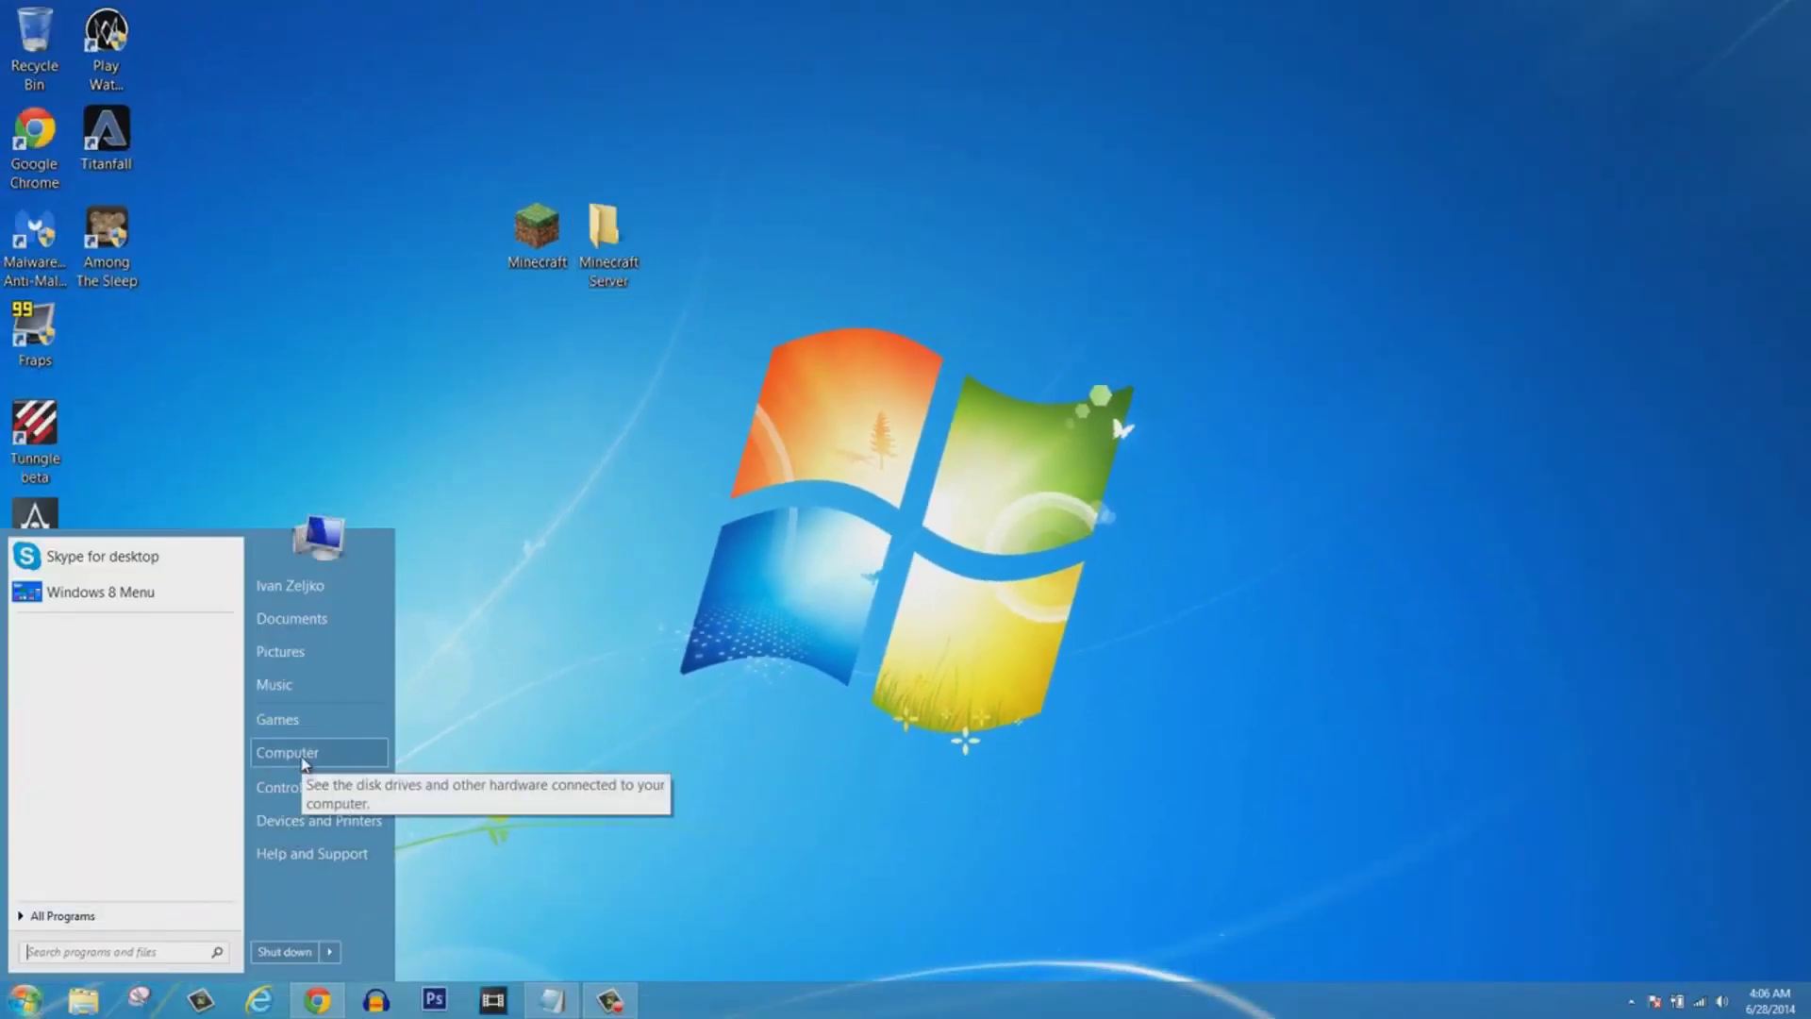
click(304, 760)
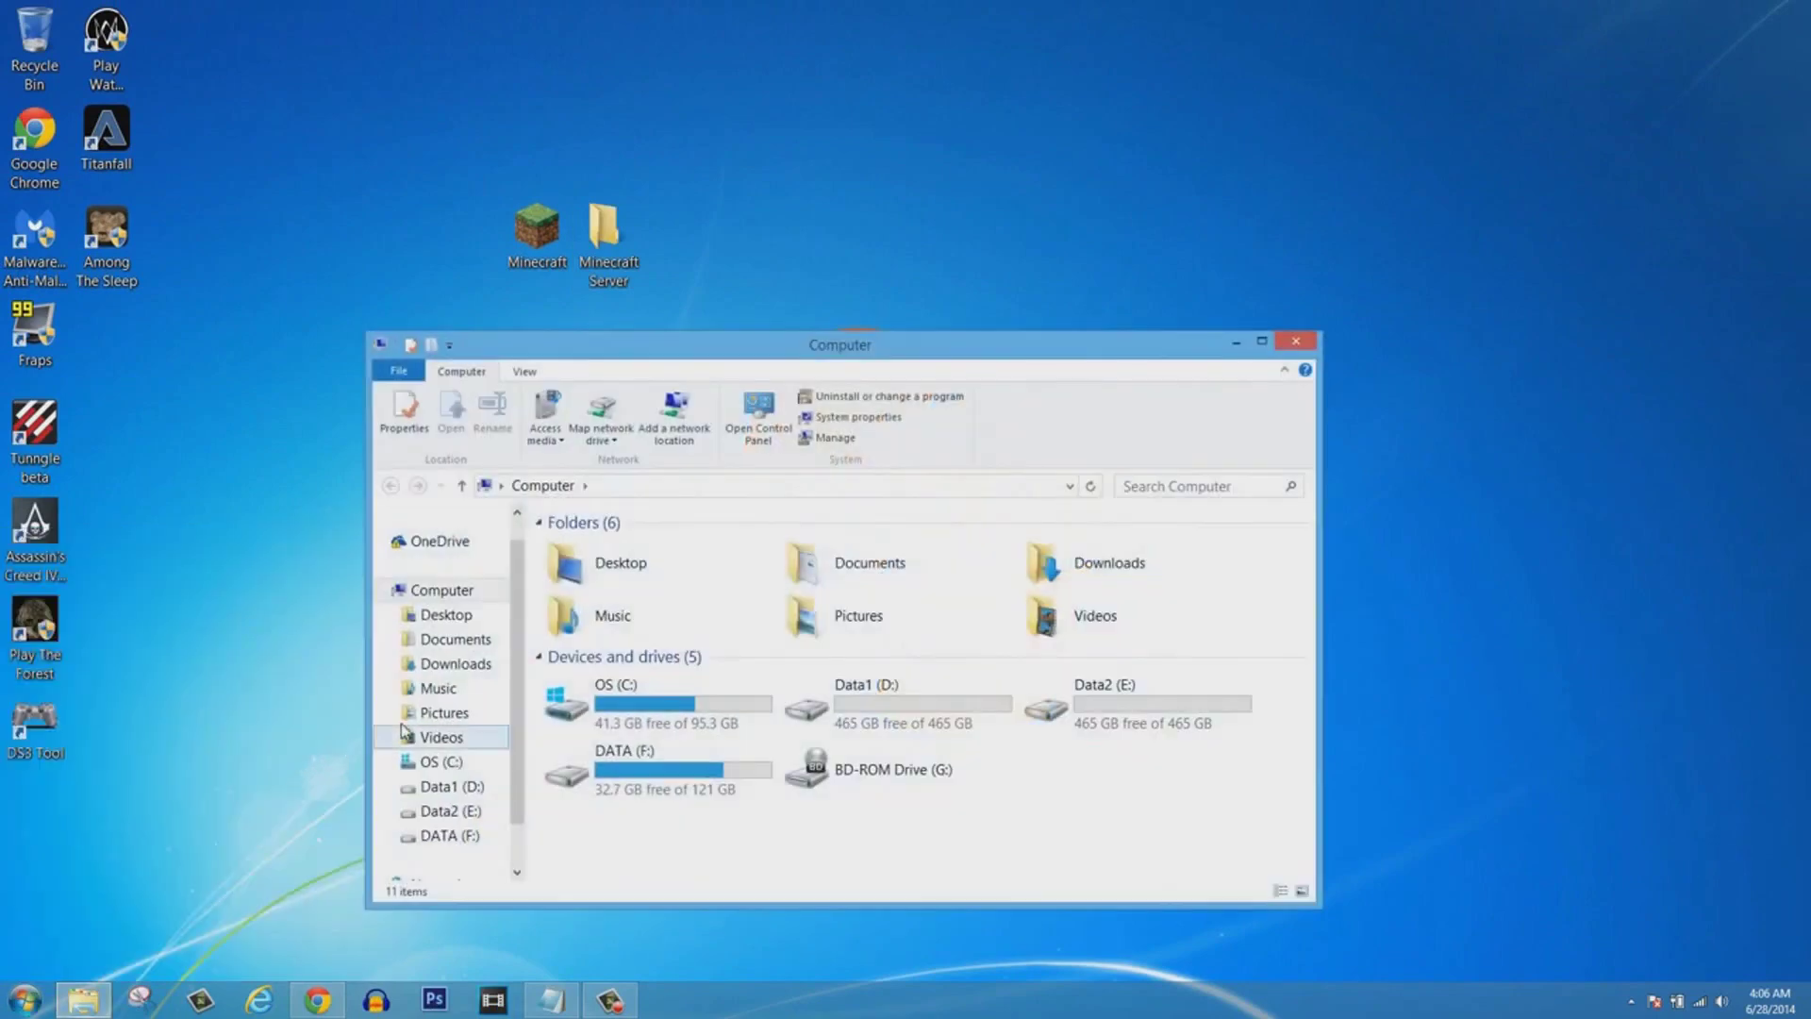
click(459, 665)
click(591, 582)
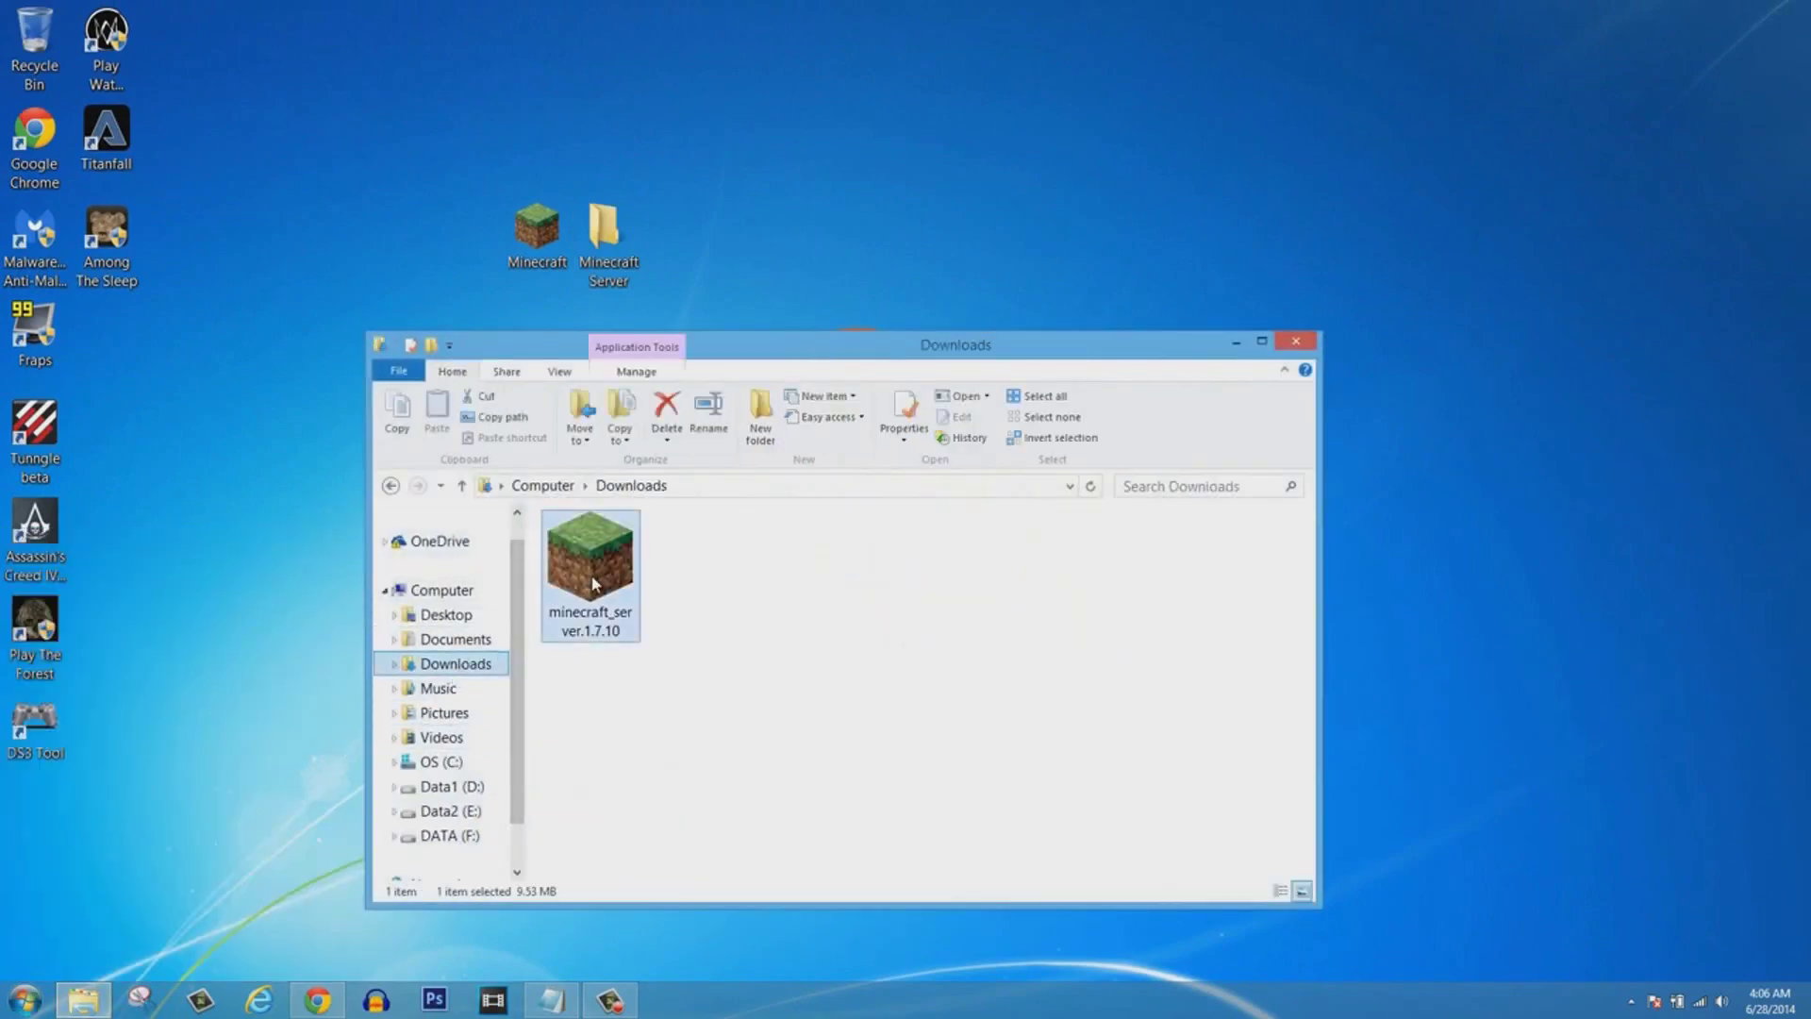
drag(595, 580, 598, 254)
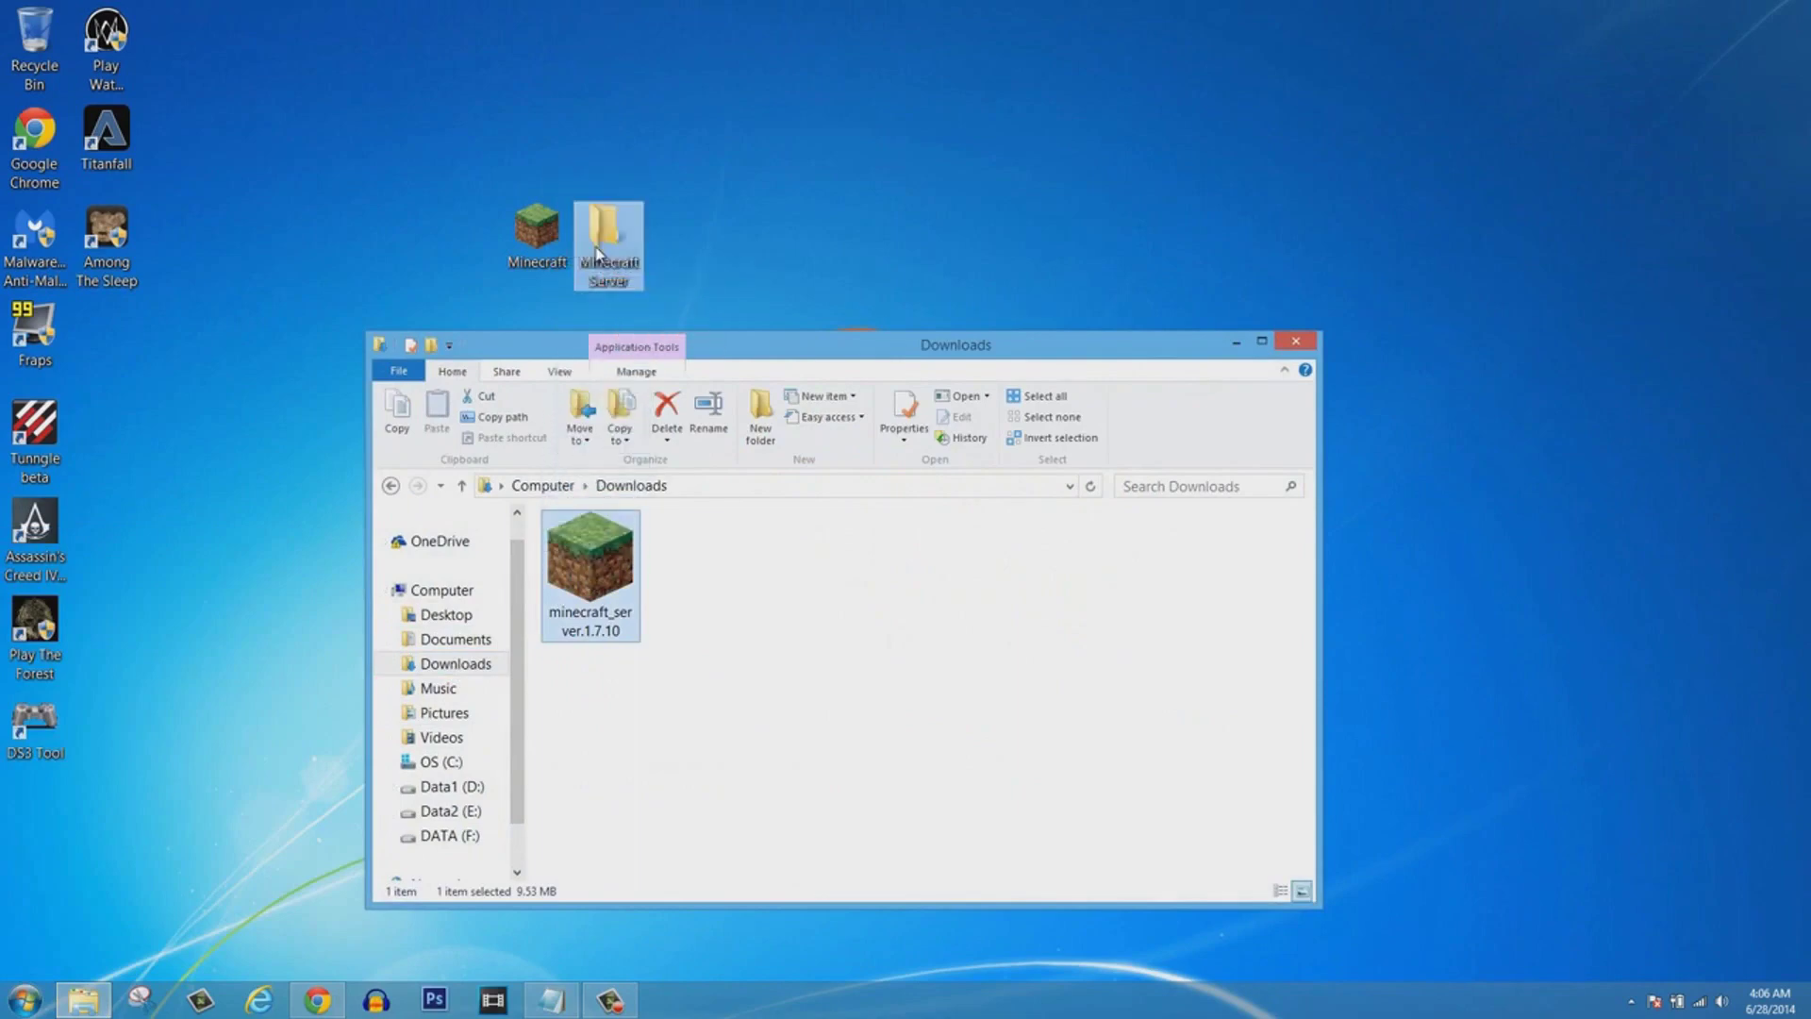
click(1287, 345)
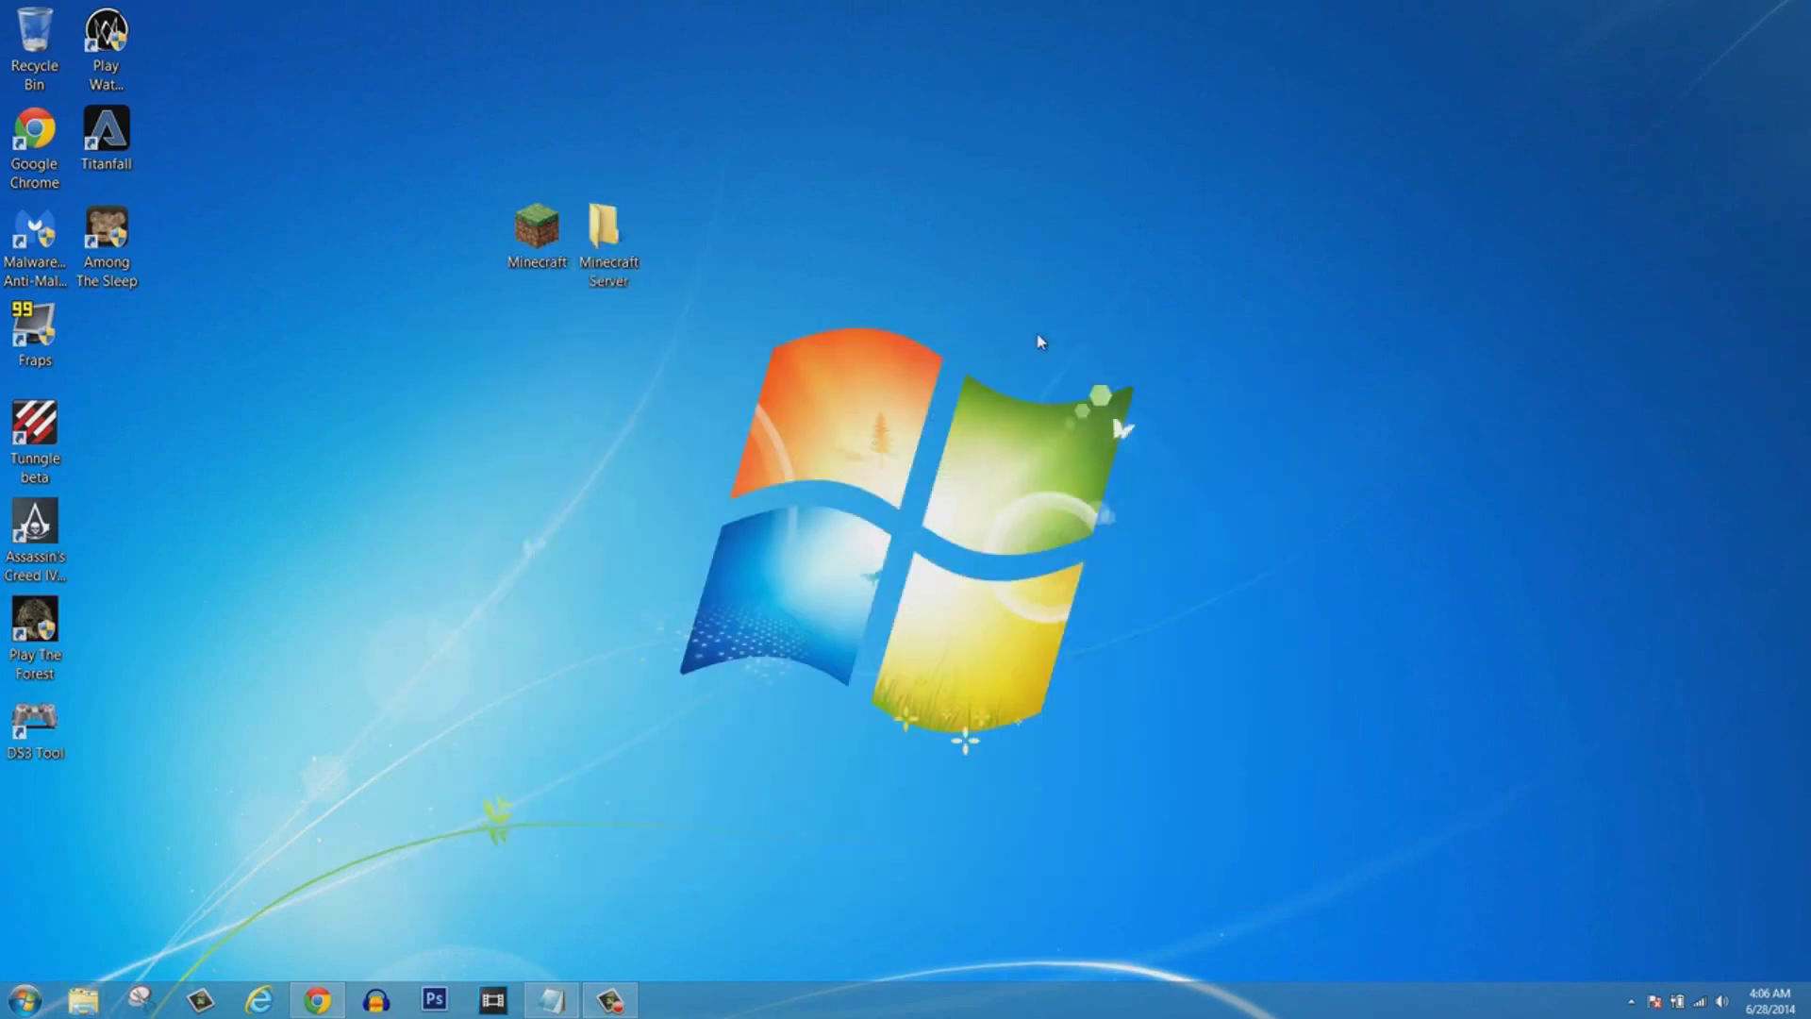
double_click(608, 247)
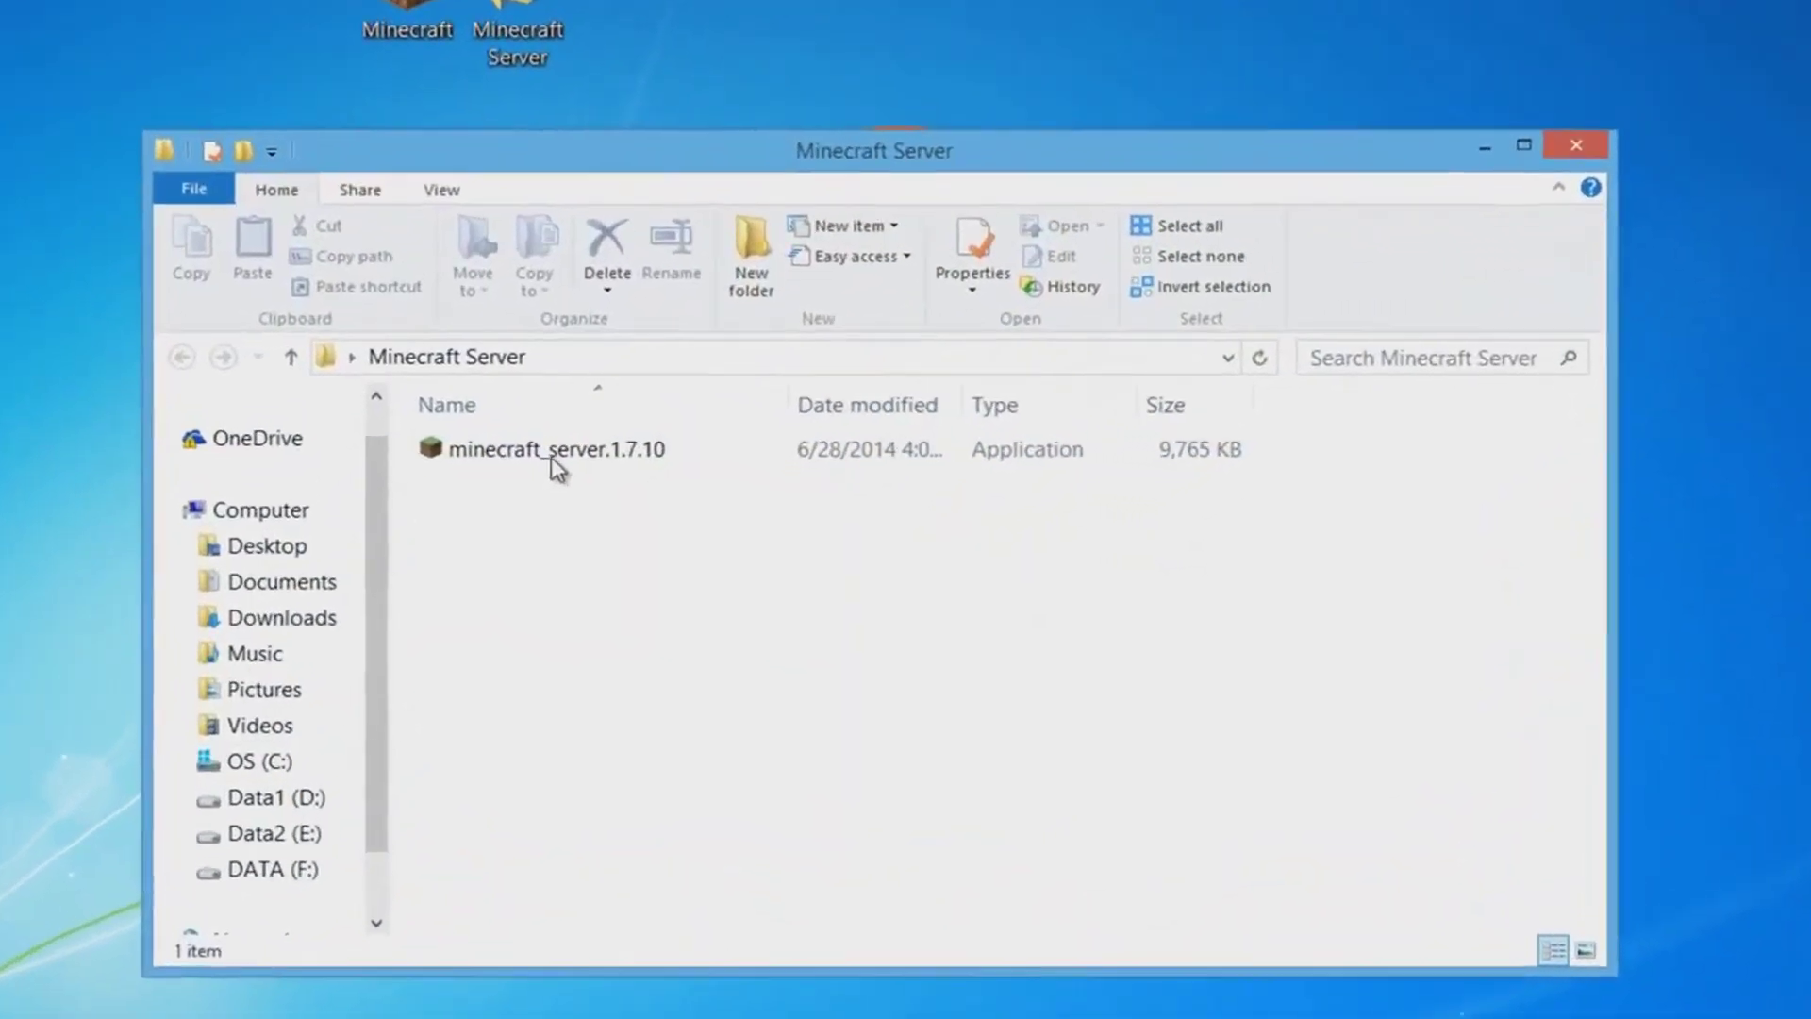
Rename minecraft_server.1.7.10 to minecraft_server.
click(557, 451)
right_click(552, 451)
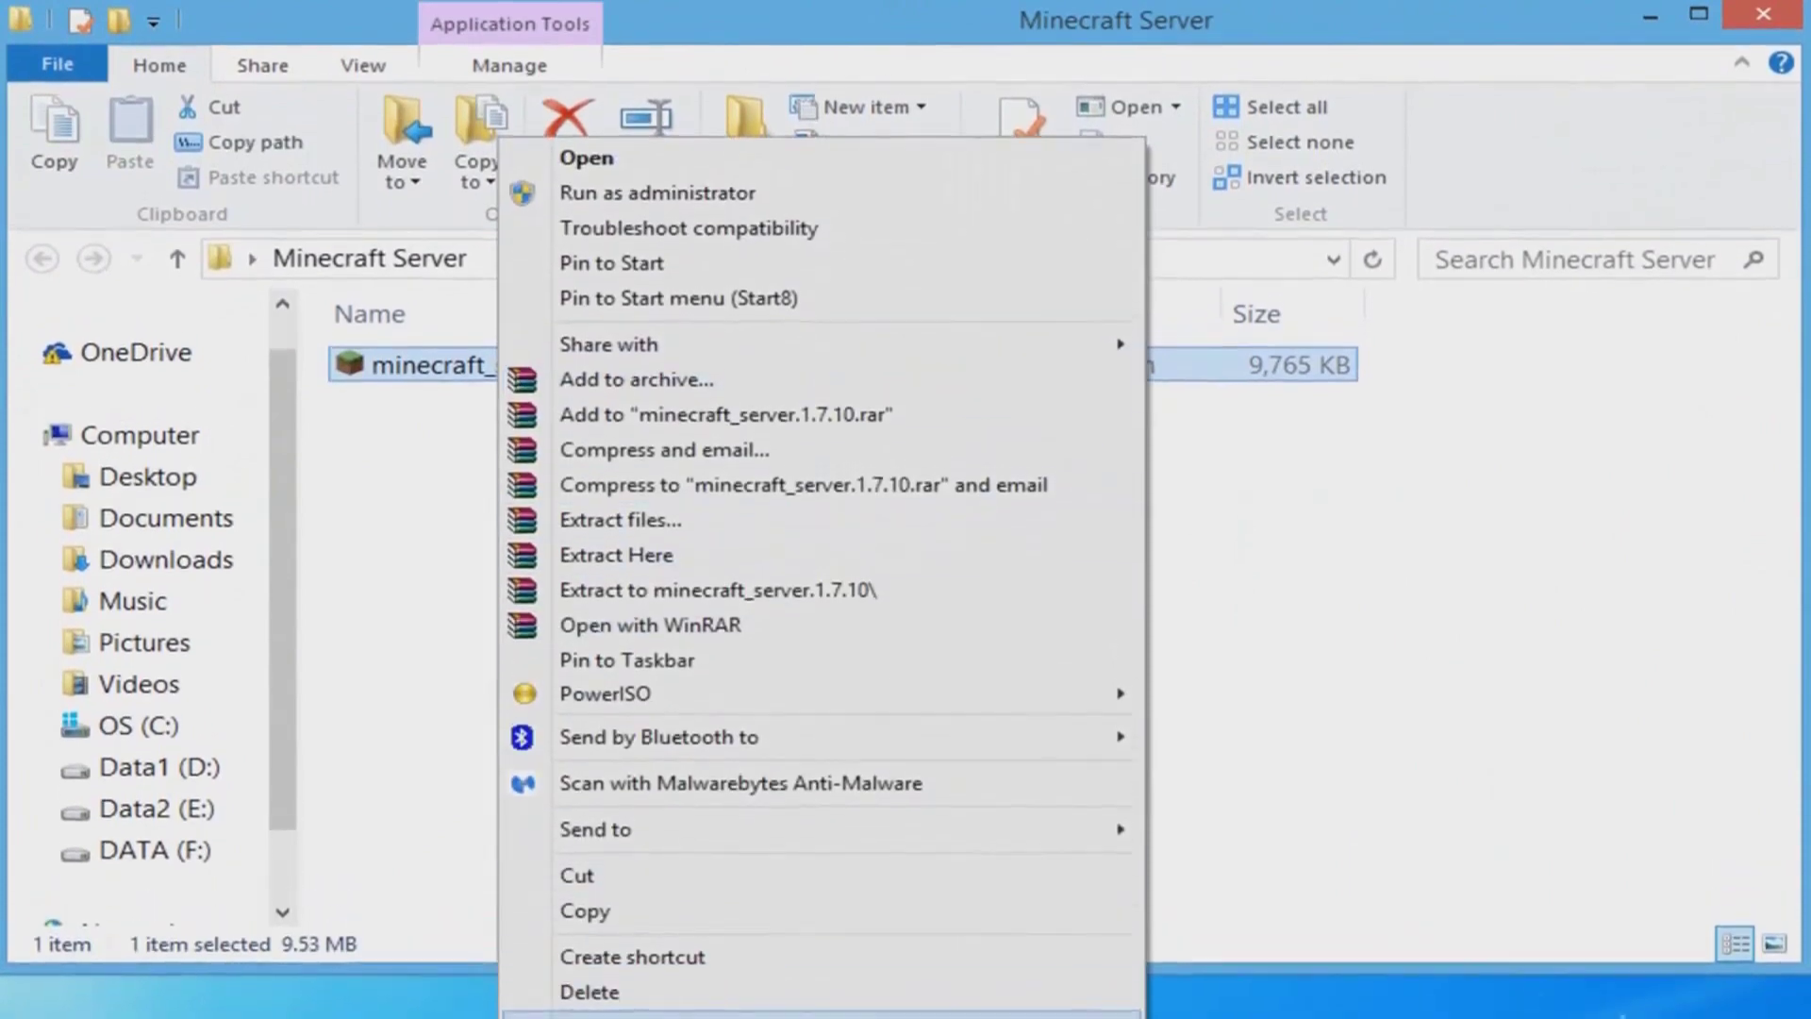
key(m)
key(End)
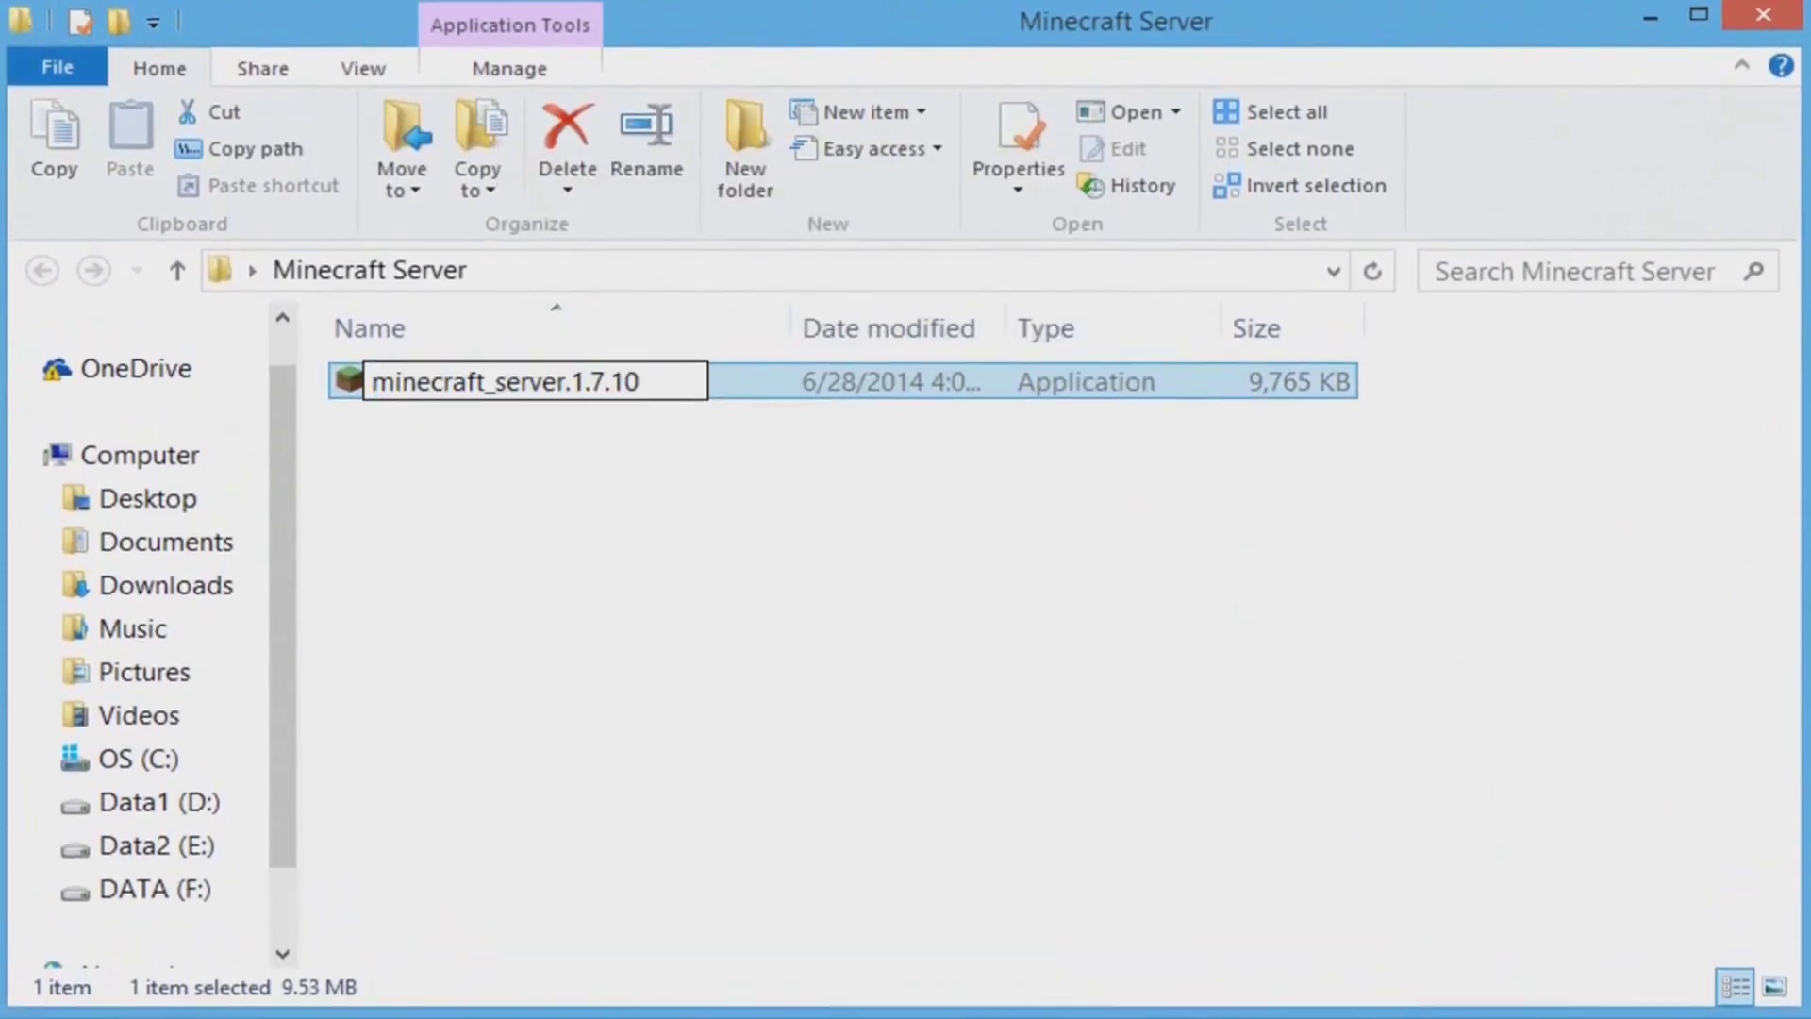
key(BackSpace)
key(BackSpace)
key(BackSpace)
key(BackSpace)
key(BackSpace)
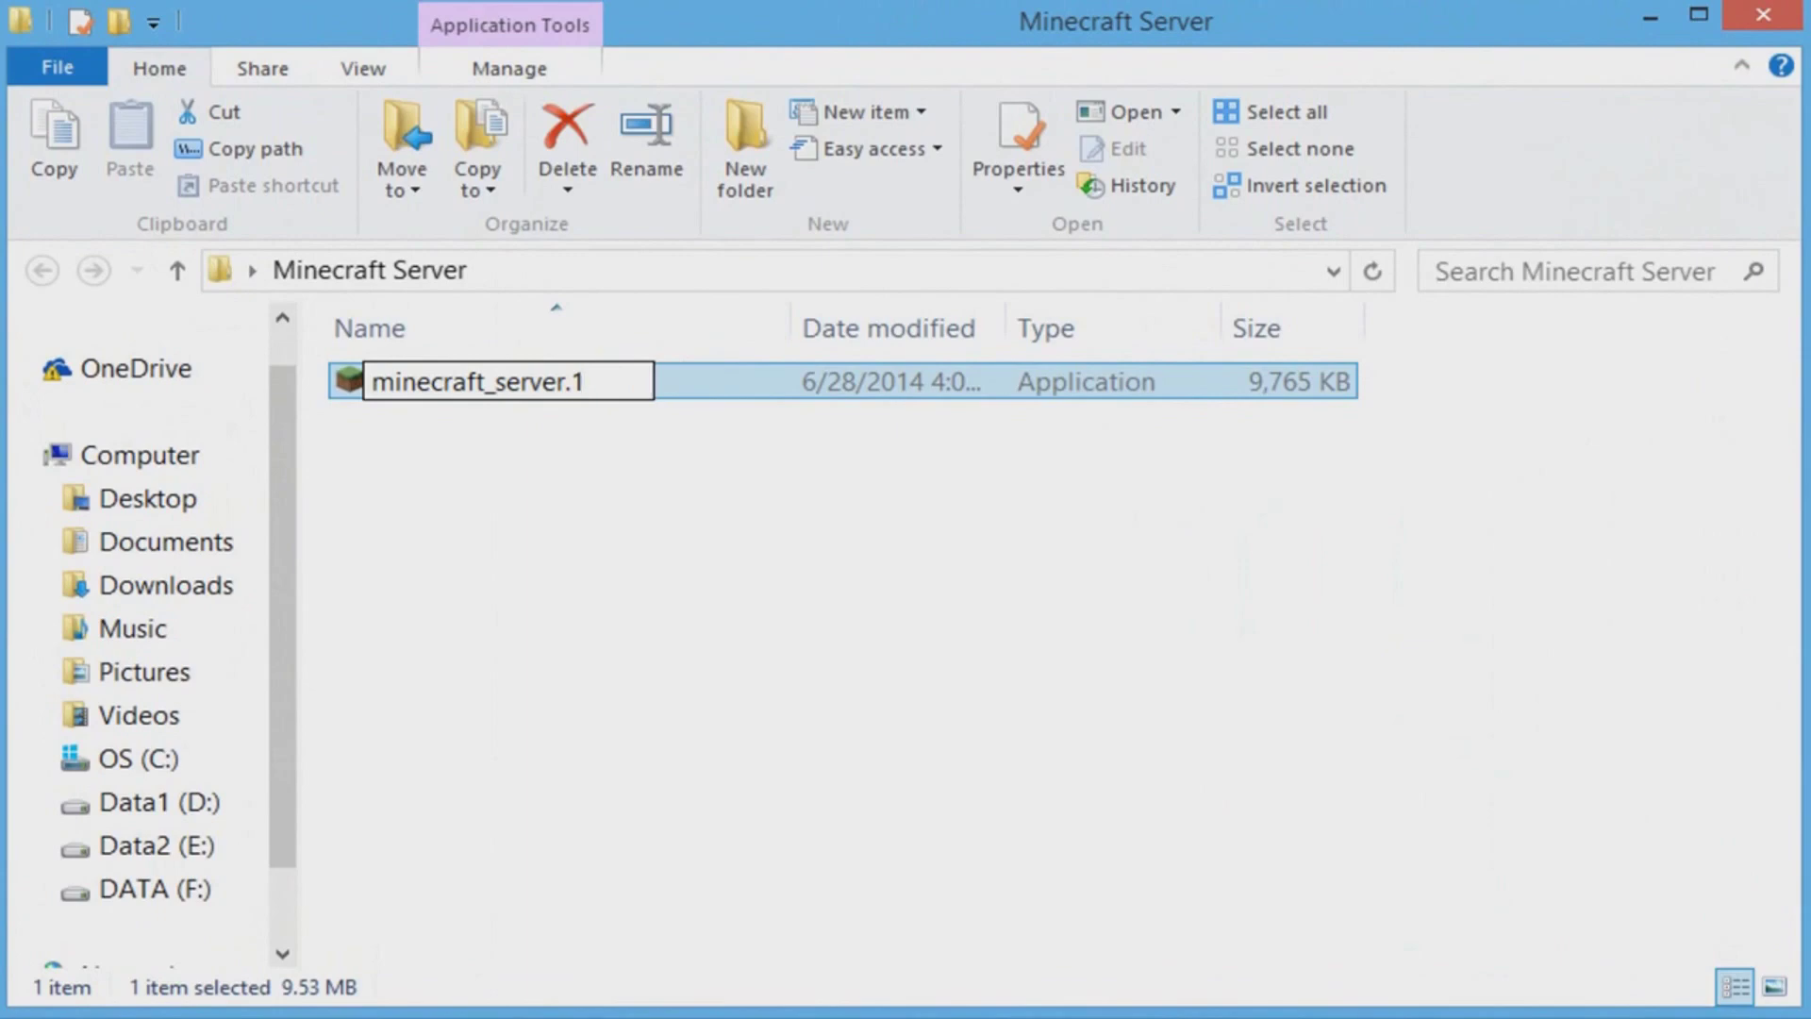
key(BackSpace)
key(BackSpace)
key(Return)
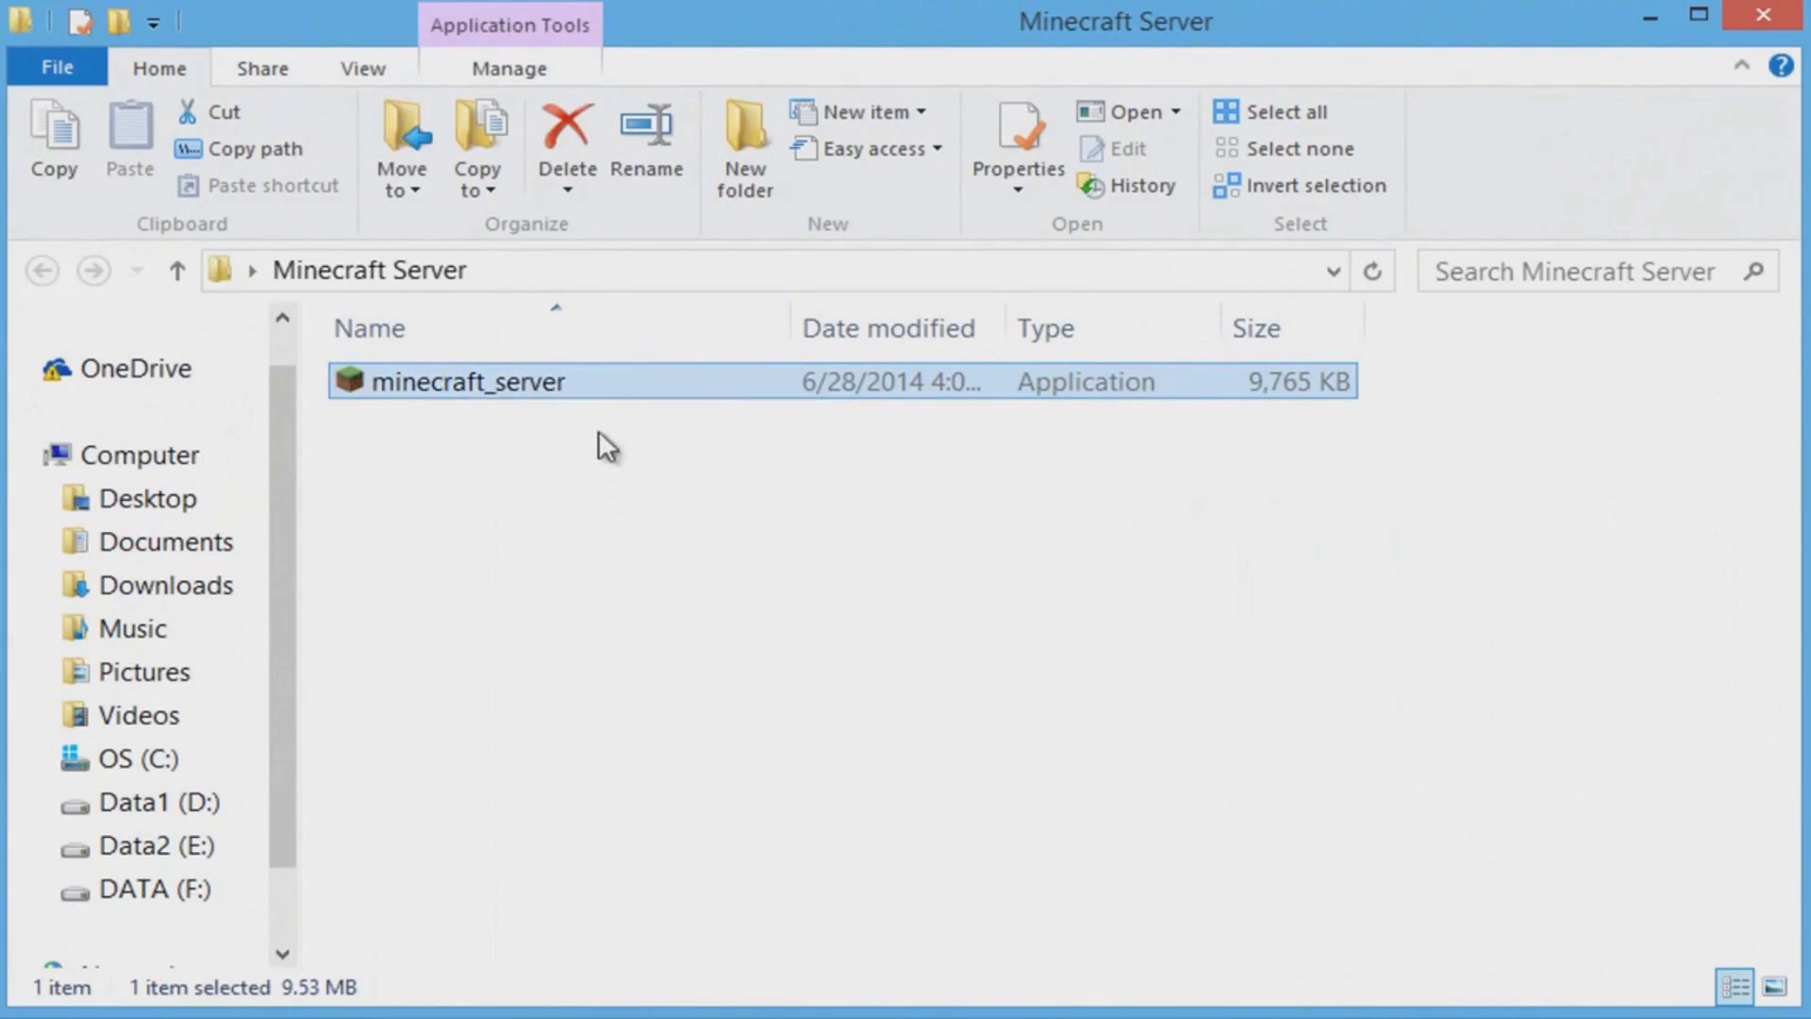
Run minecraft_server past the security warning to generate files, then open eula.
double_click(598, 379)
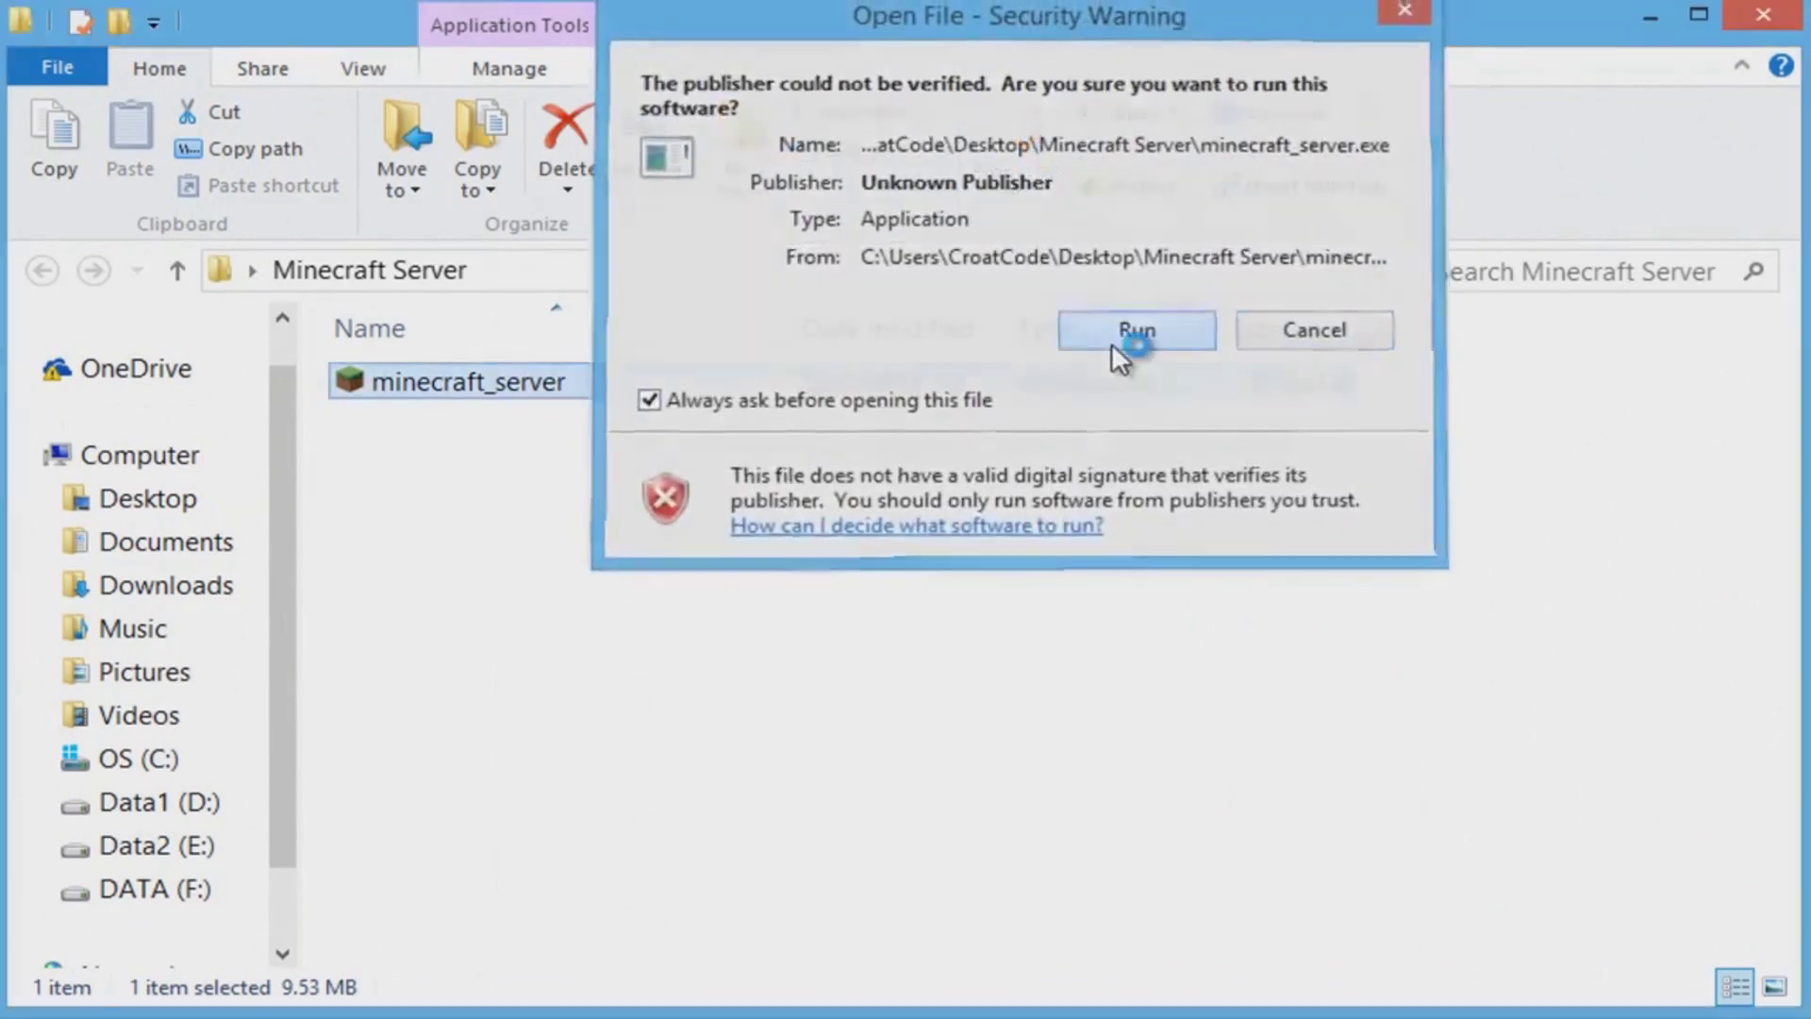
click(1113, 340)
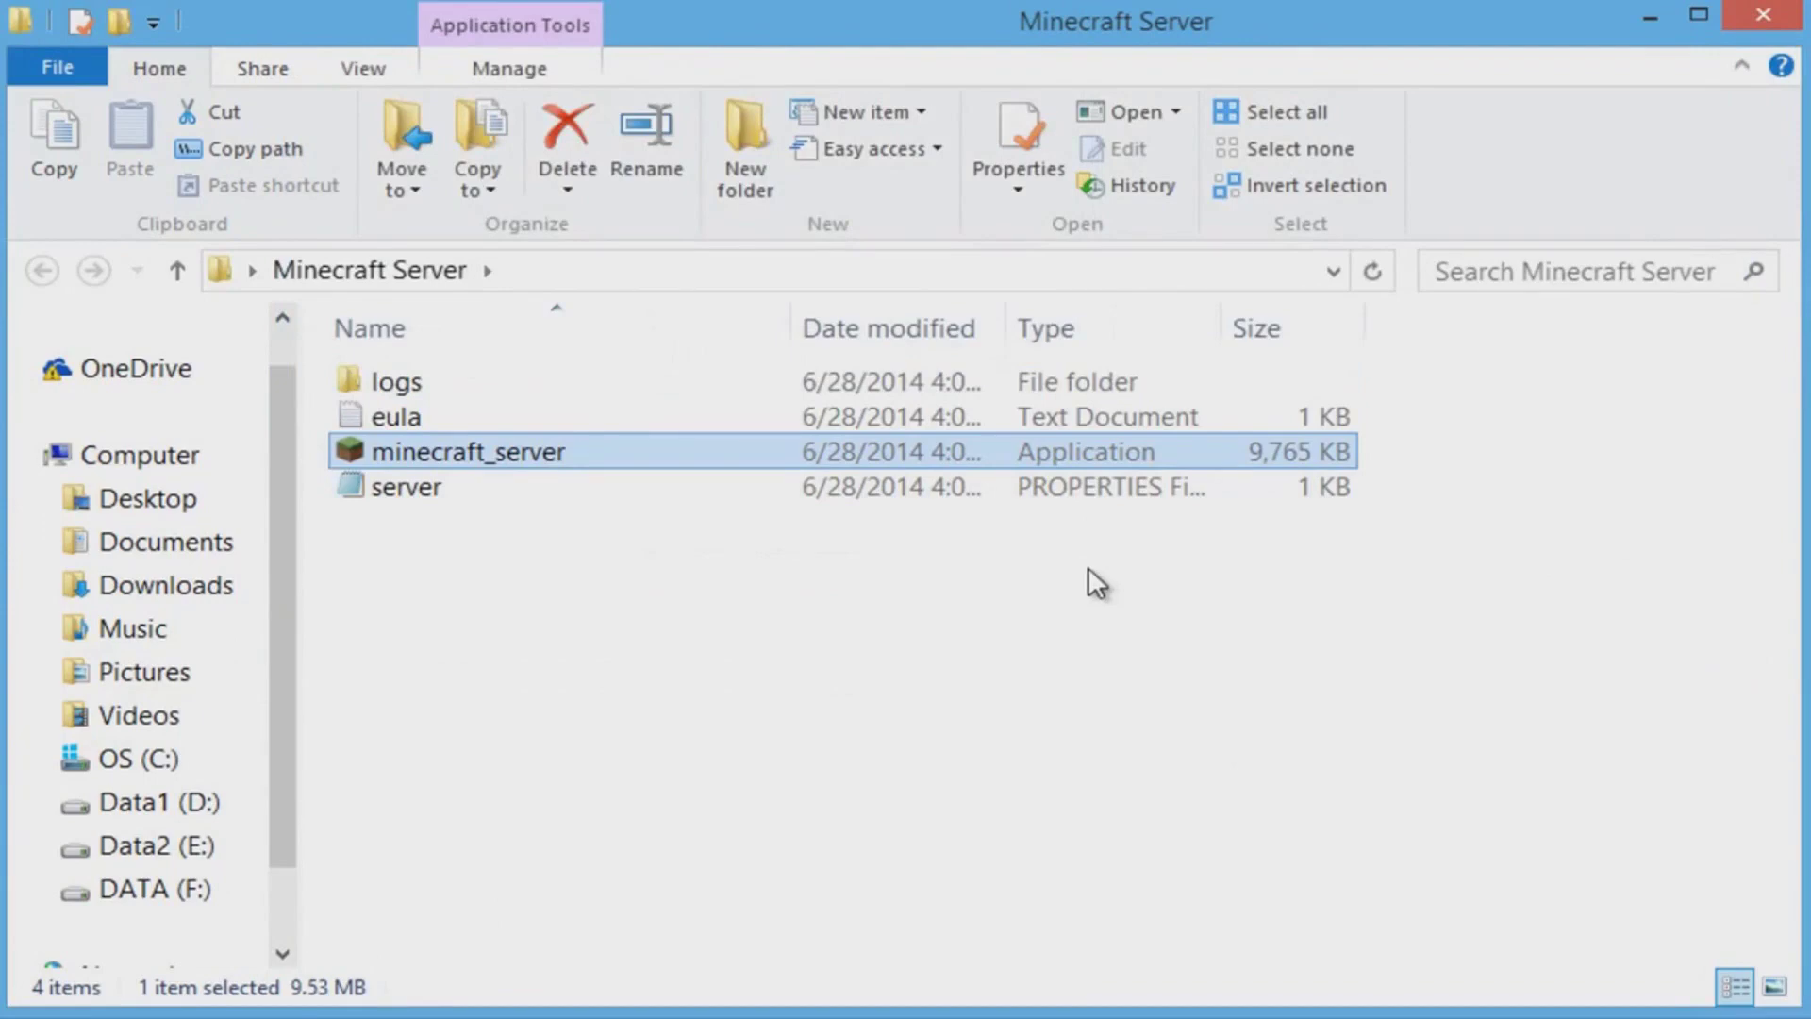
double_click(1019, 453)
click(1145, 327)
click(391, 421)
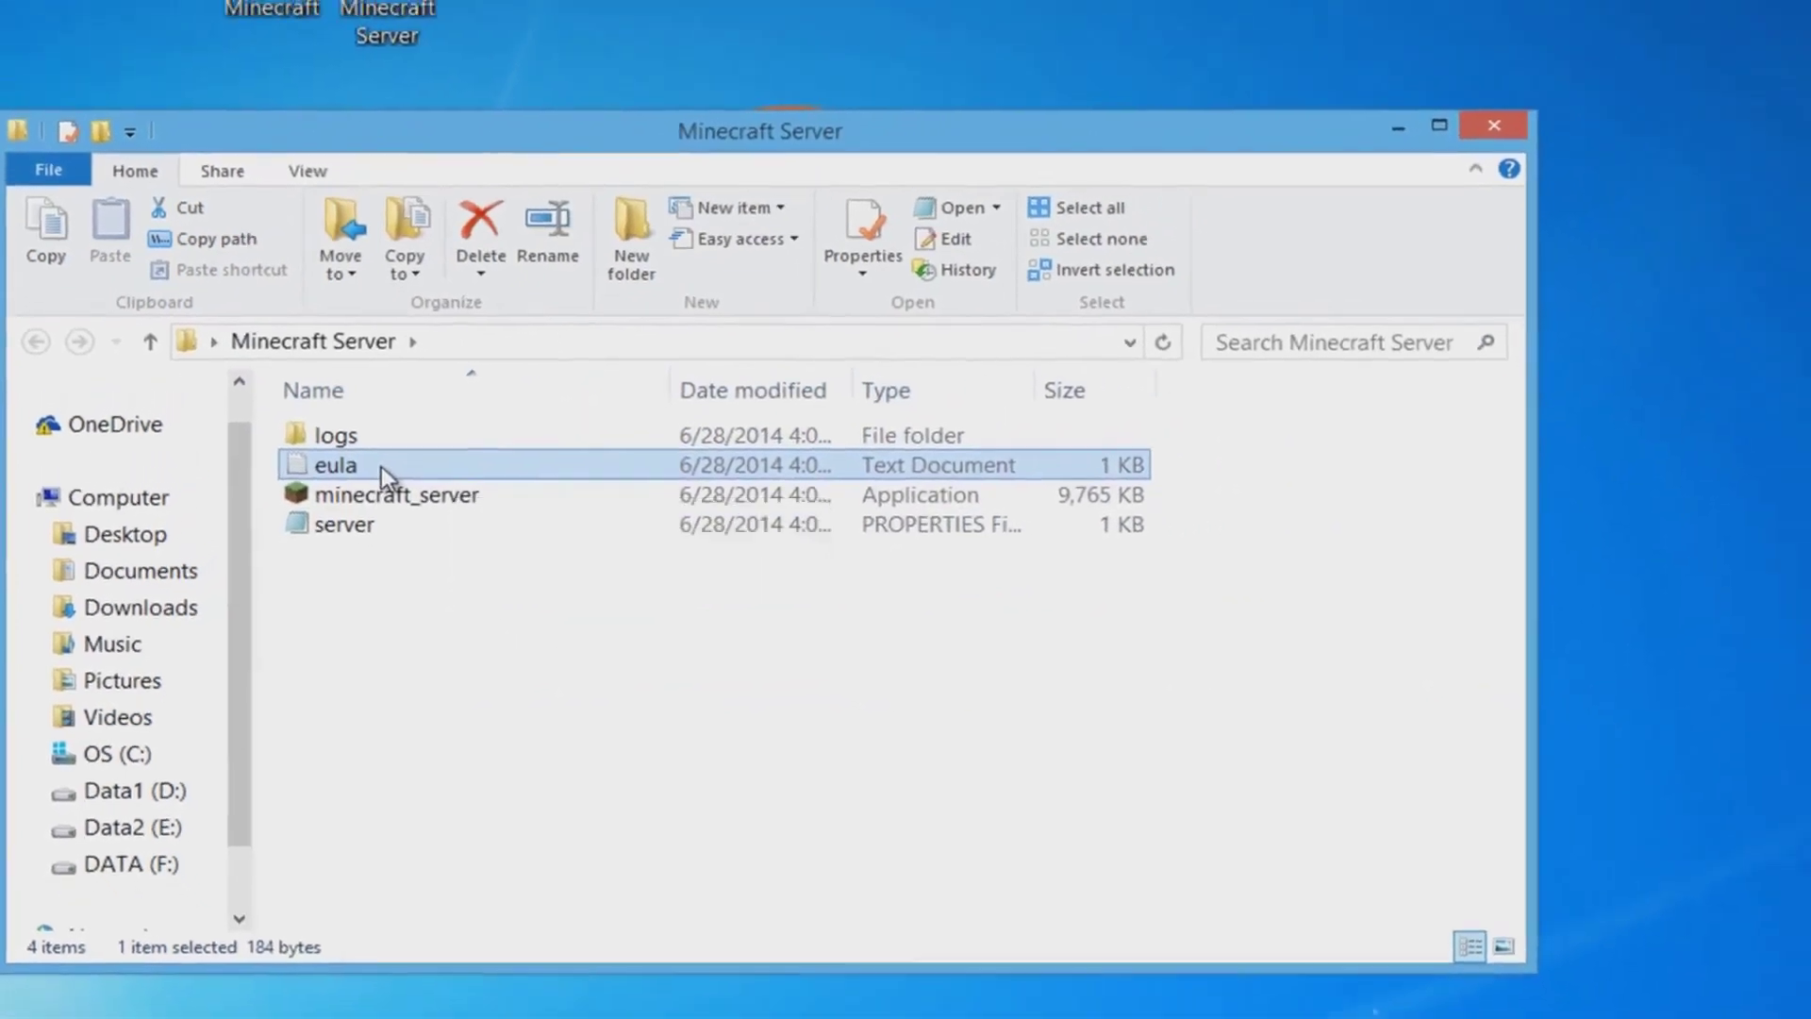
double_click(381, 466)
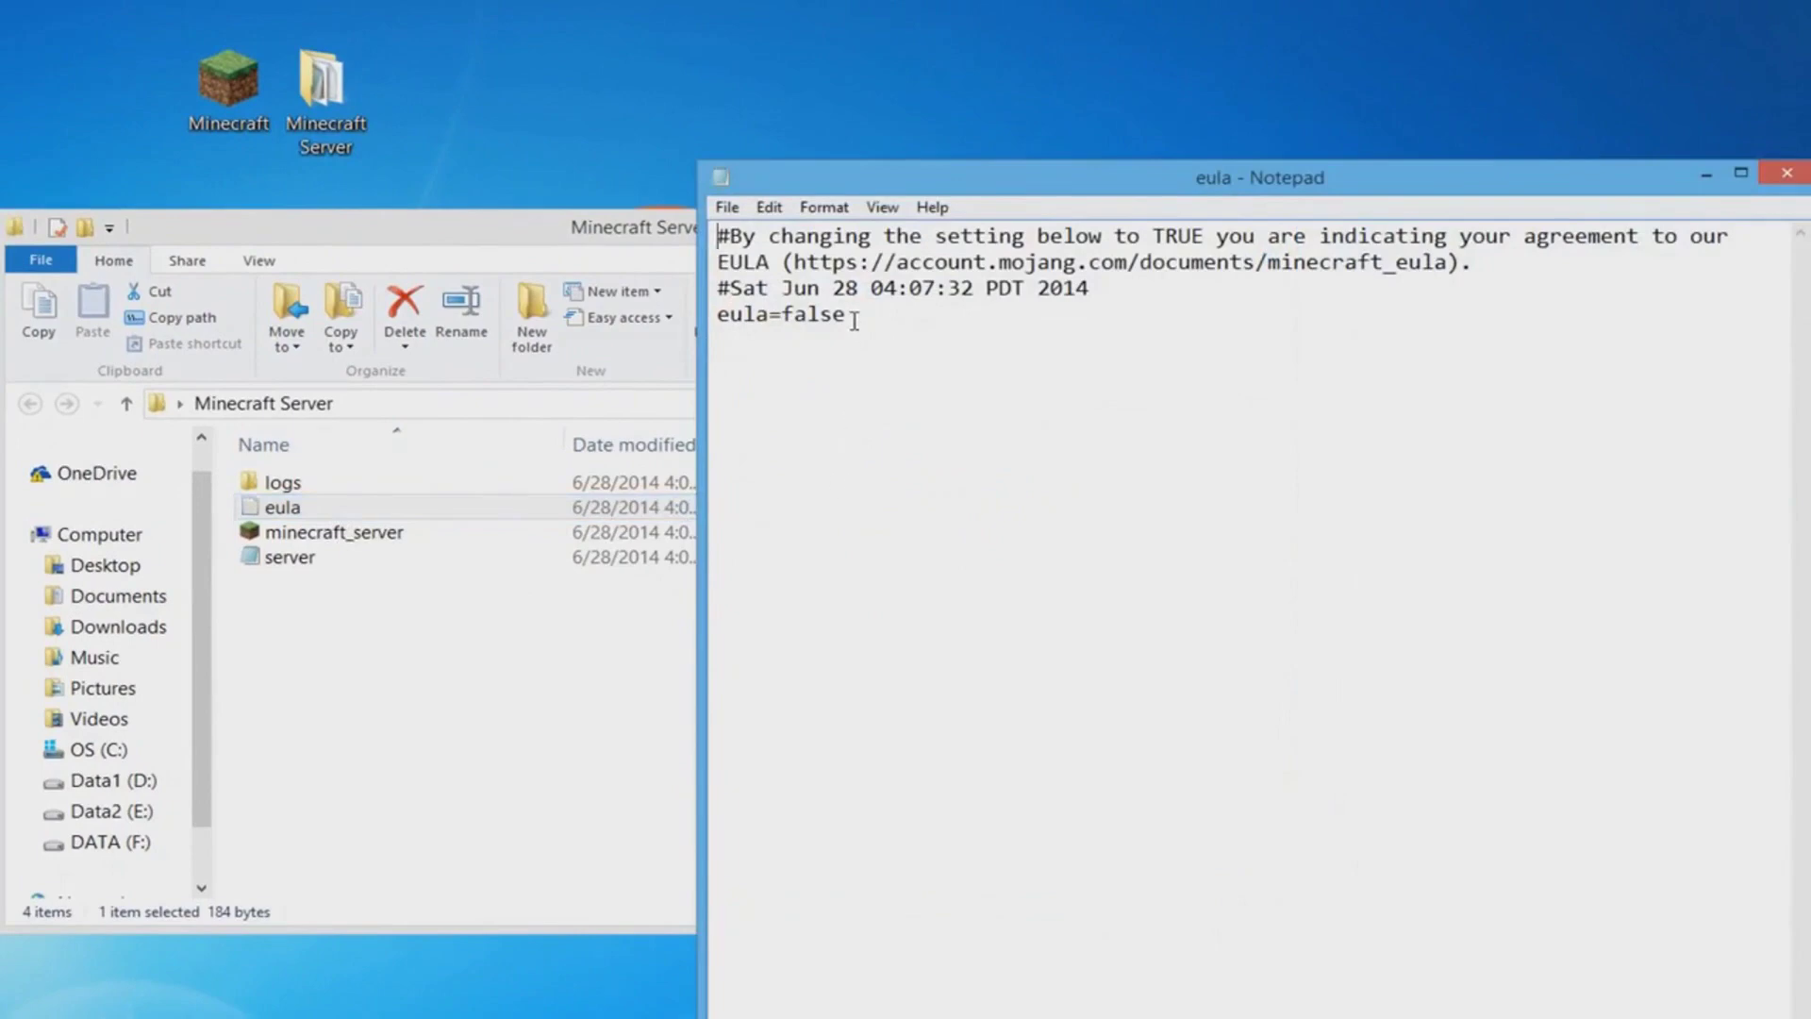
Change eula=false to eula=true, save the file and close Notepad.
drag(849, 313, 779, 308)
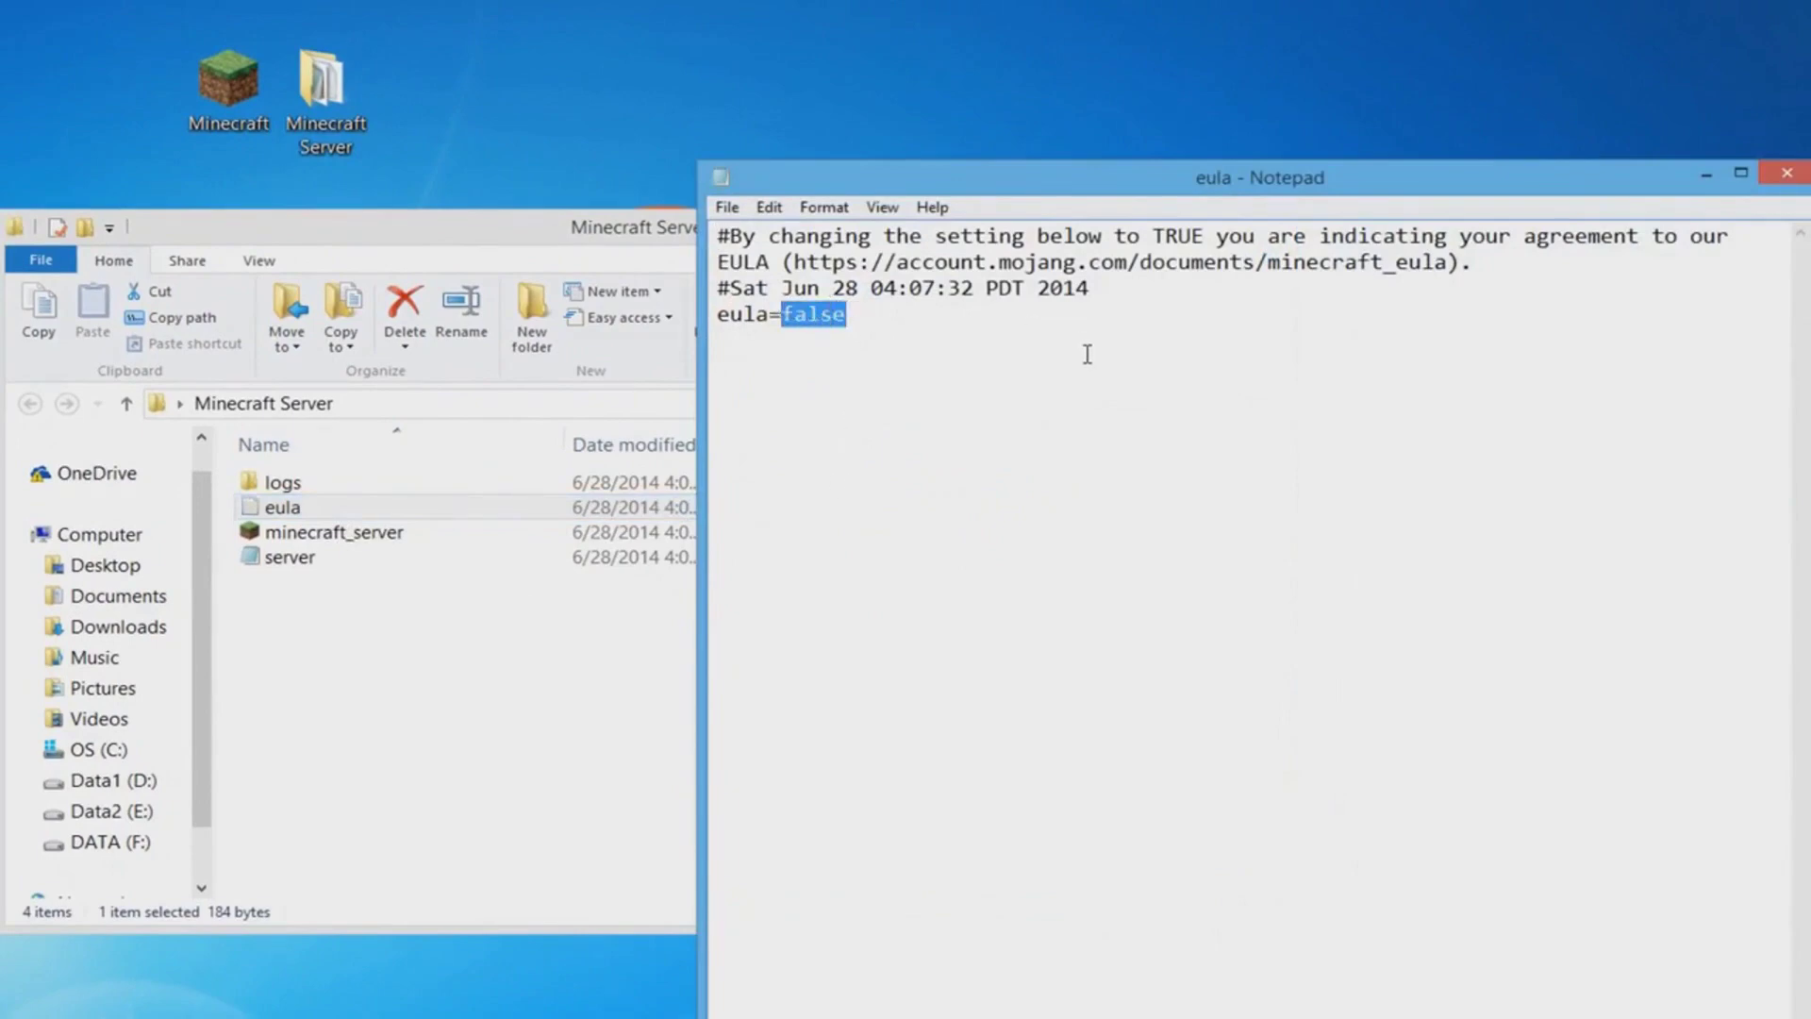
text(true)
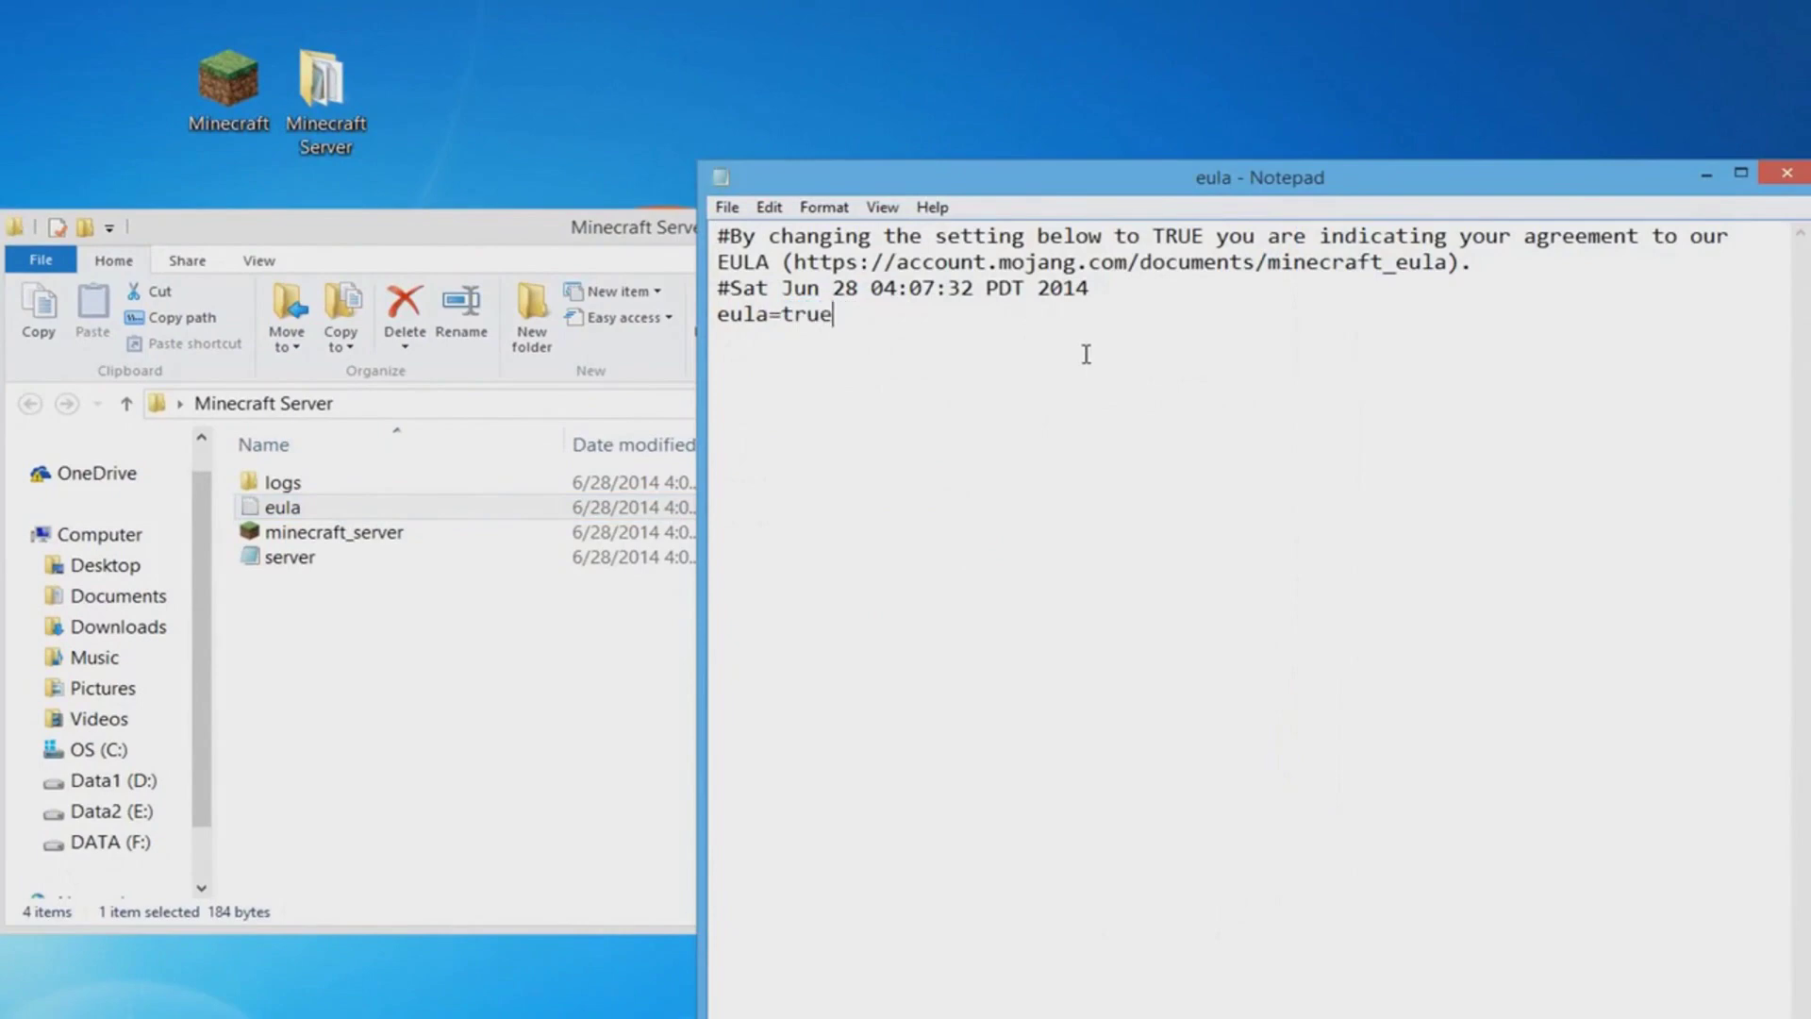
click(727, 207)
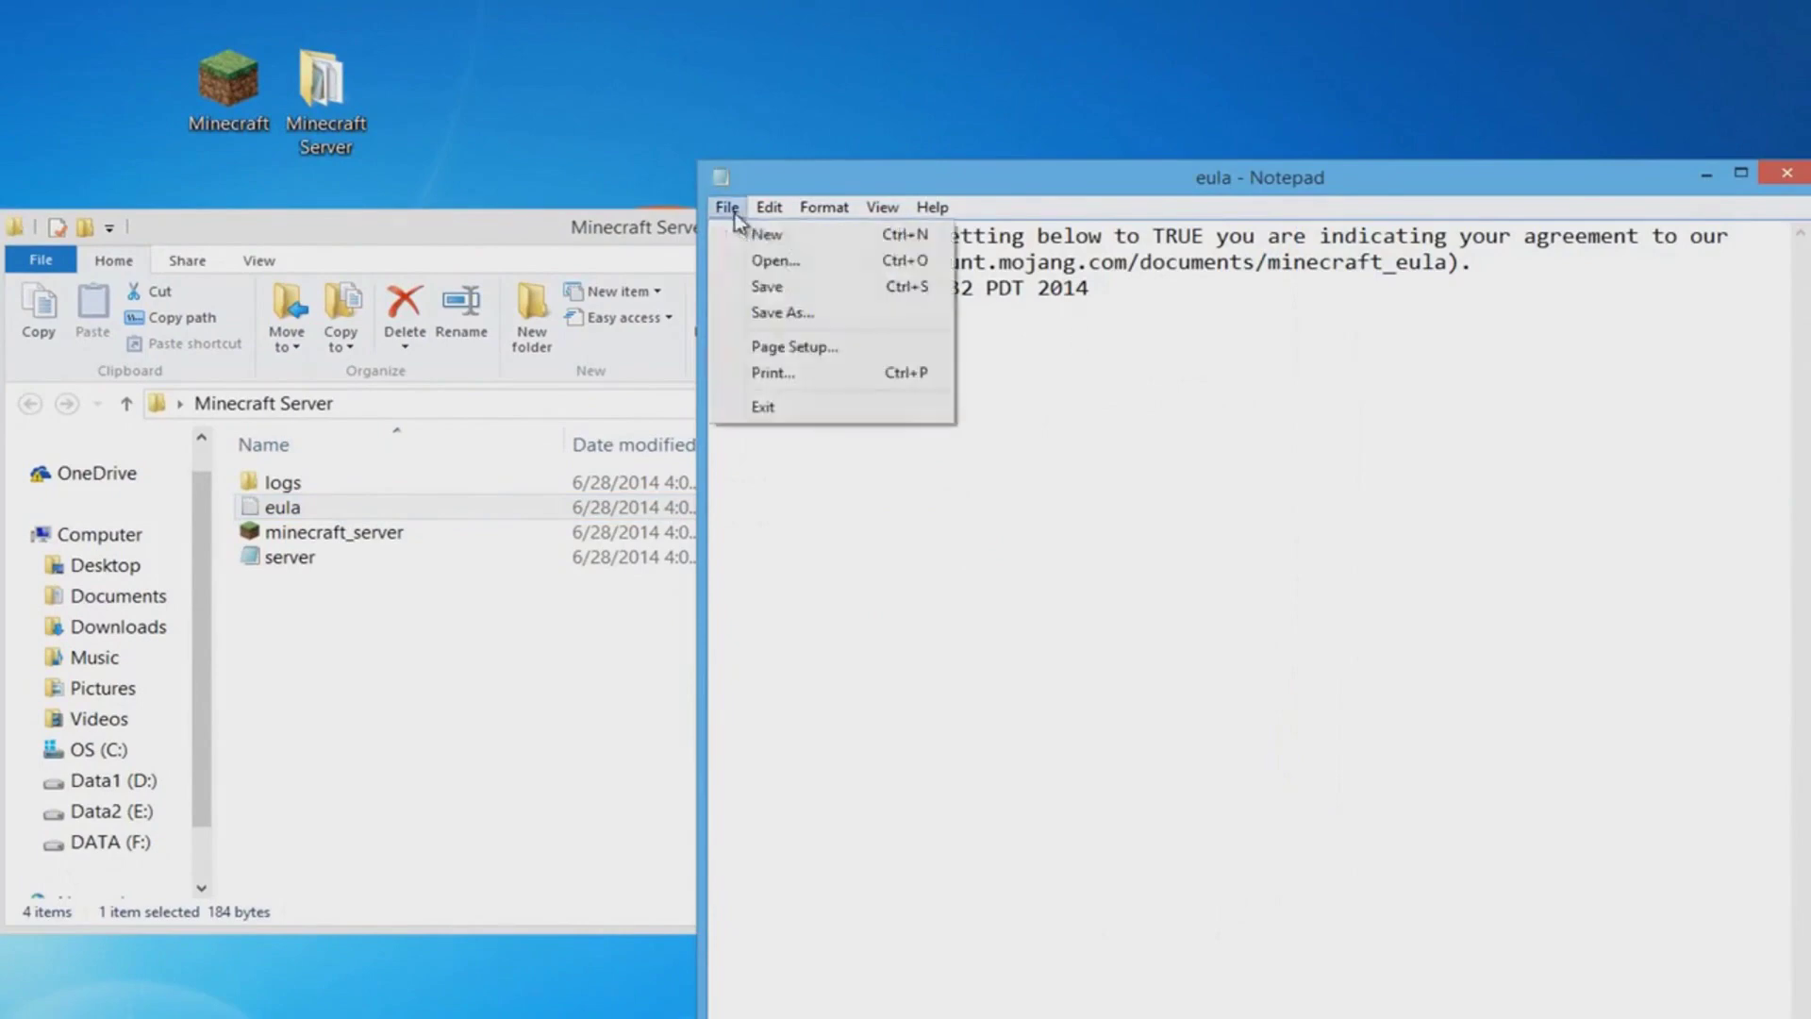
click(762, 286)
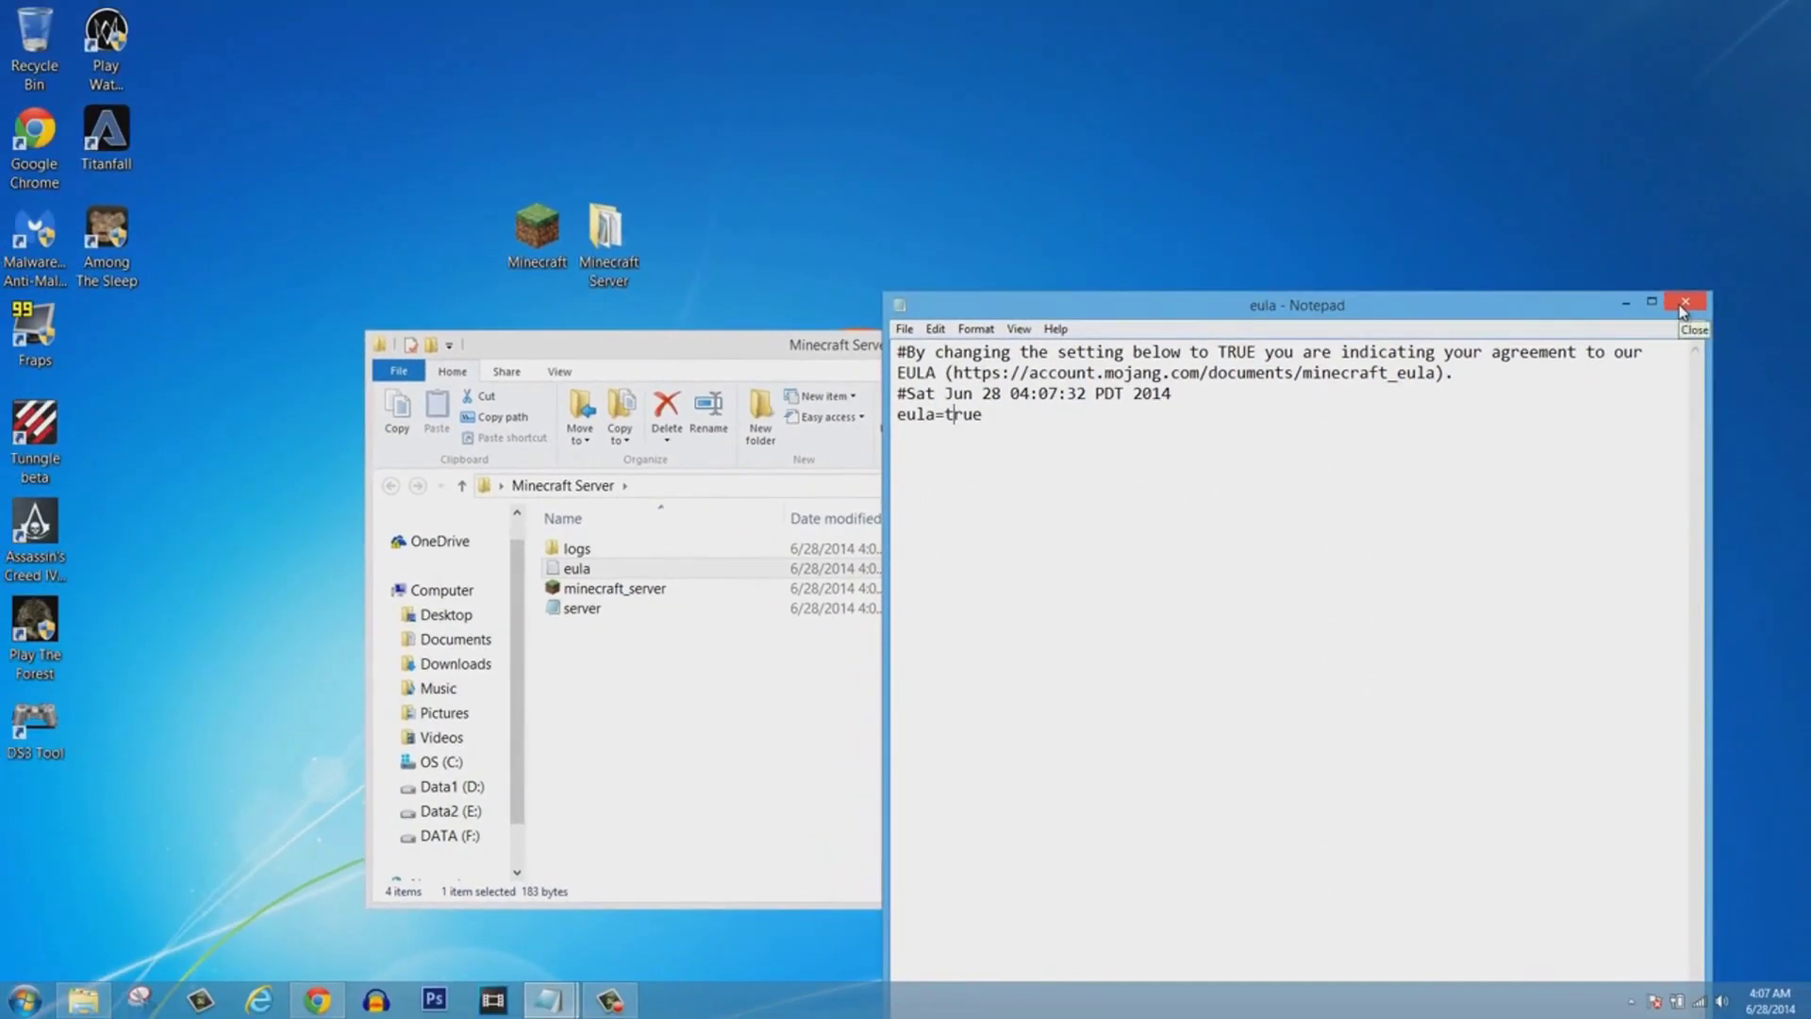
click(1682, 310)
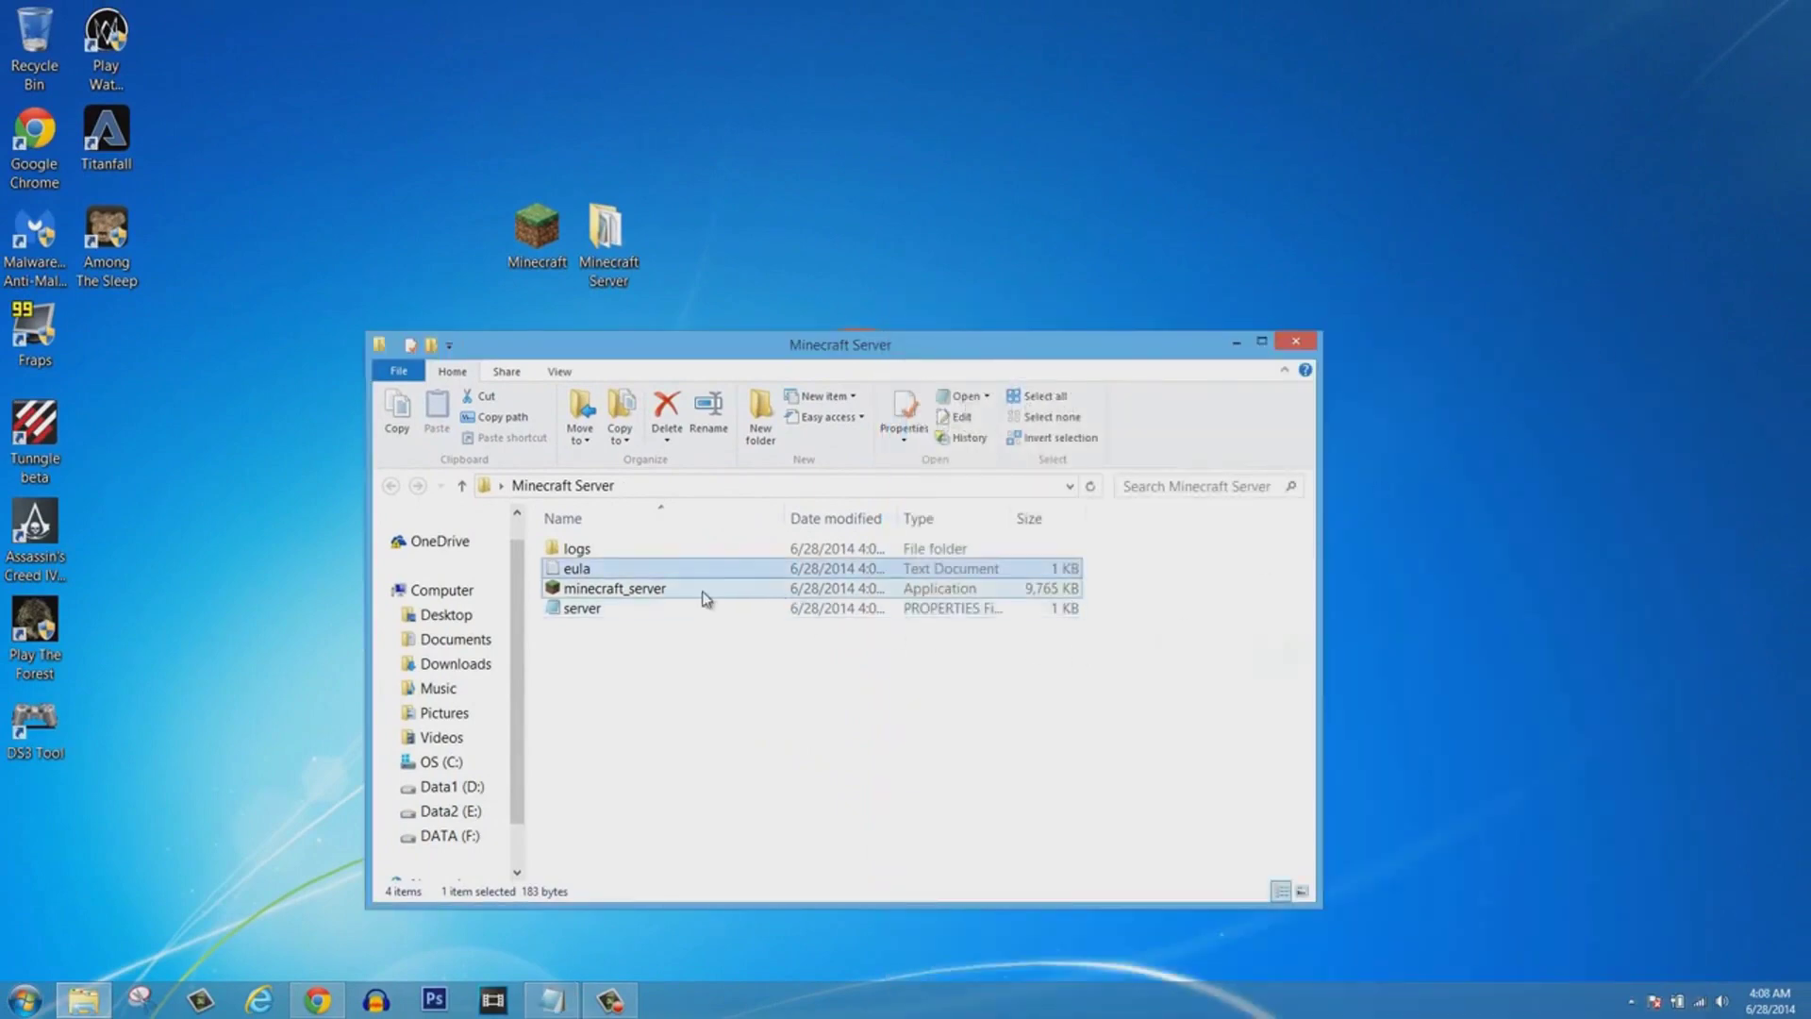
Run minecraft_server once and shut it down with the stop command.
double_click(699, 590)
click(966, 521)
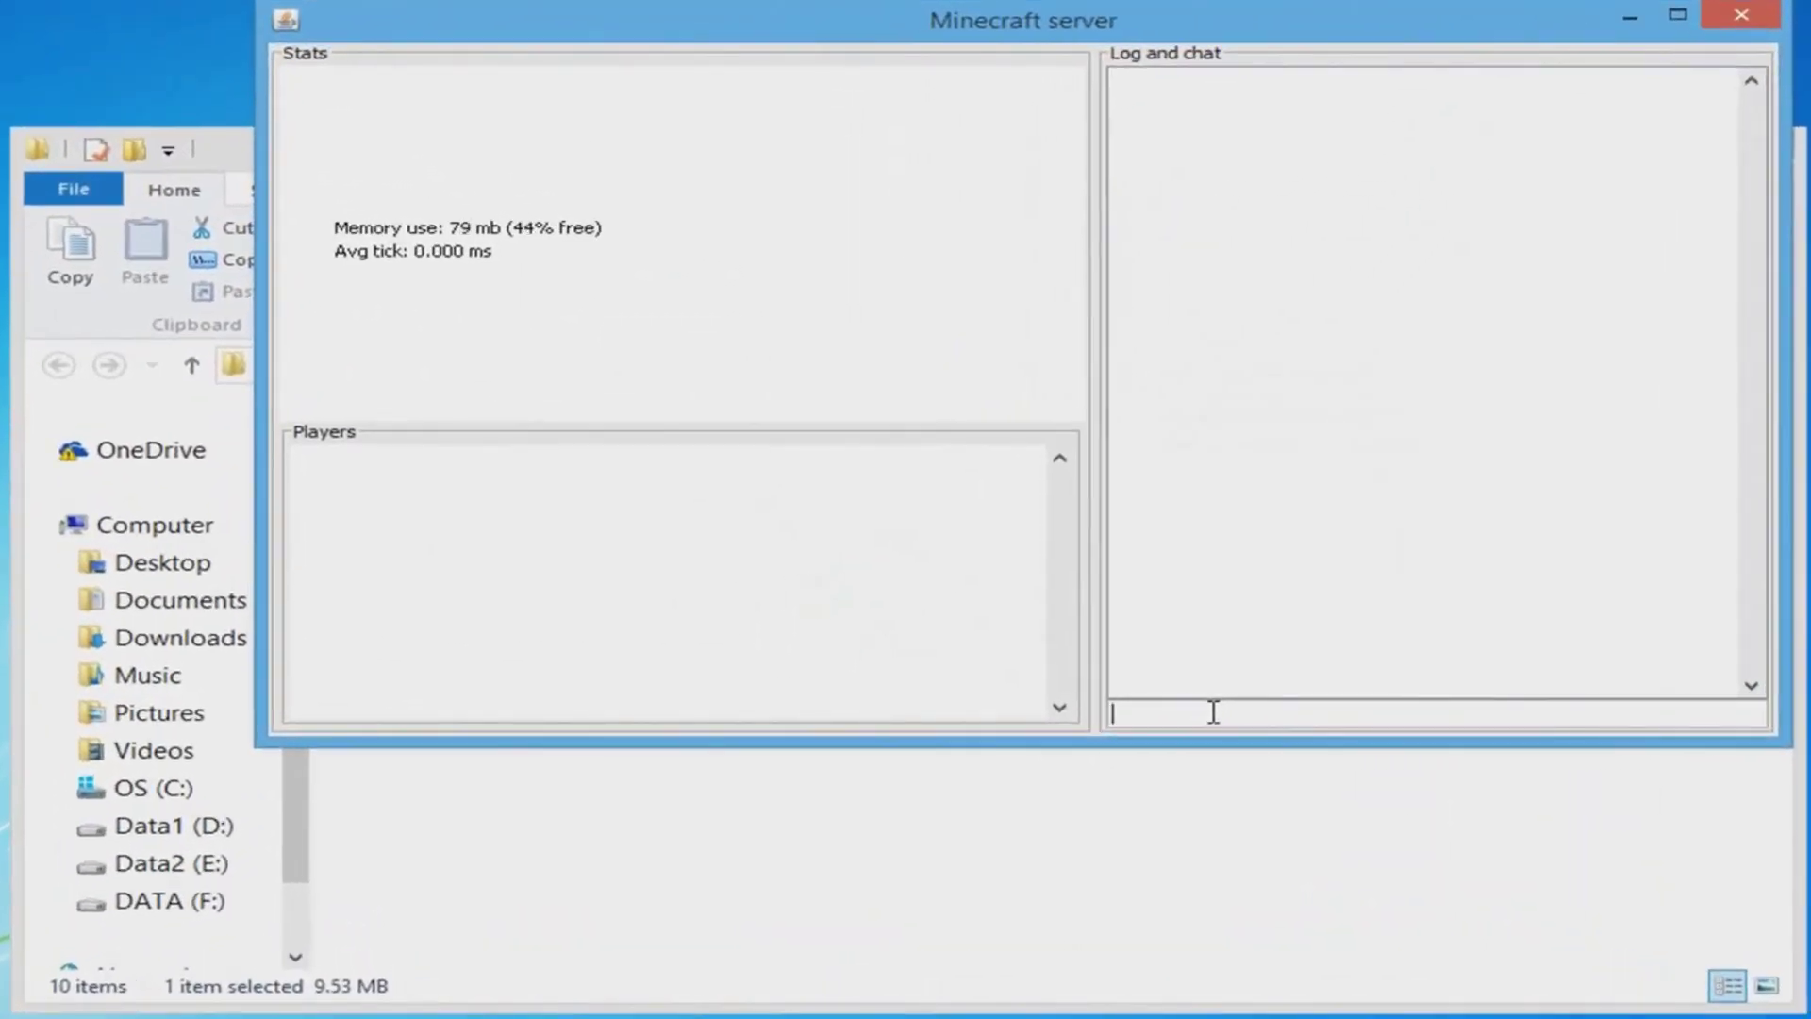
text(stop)
key(Return)
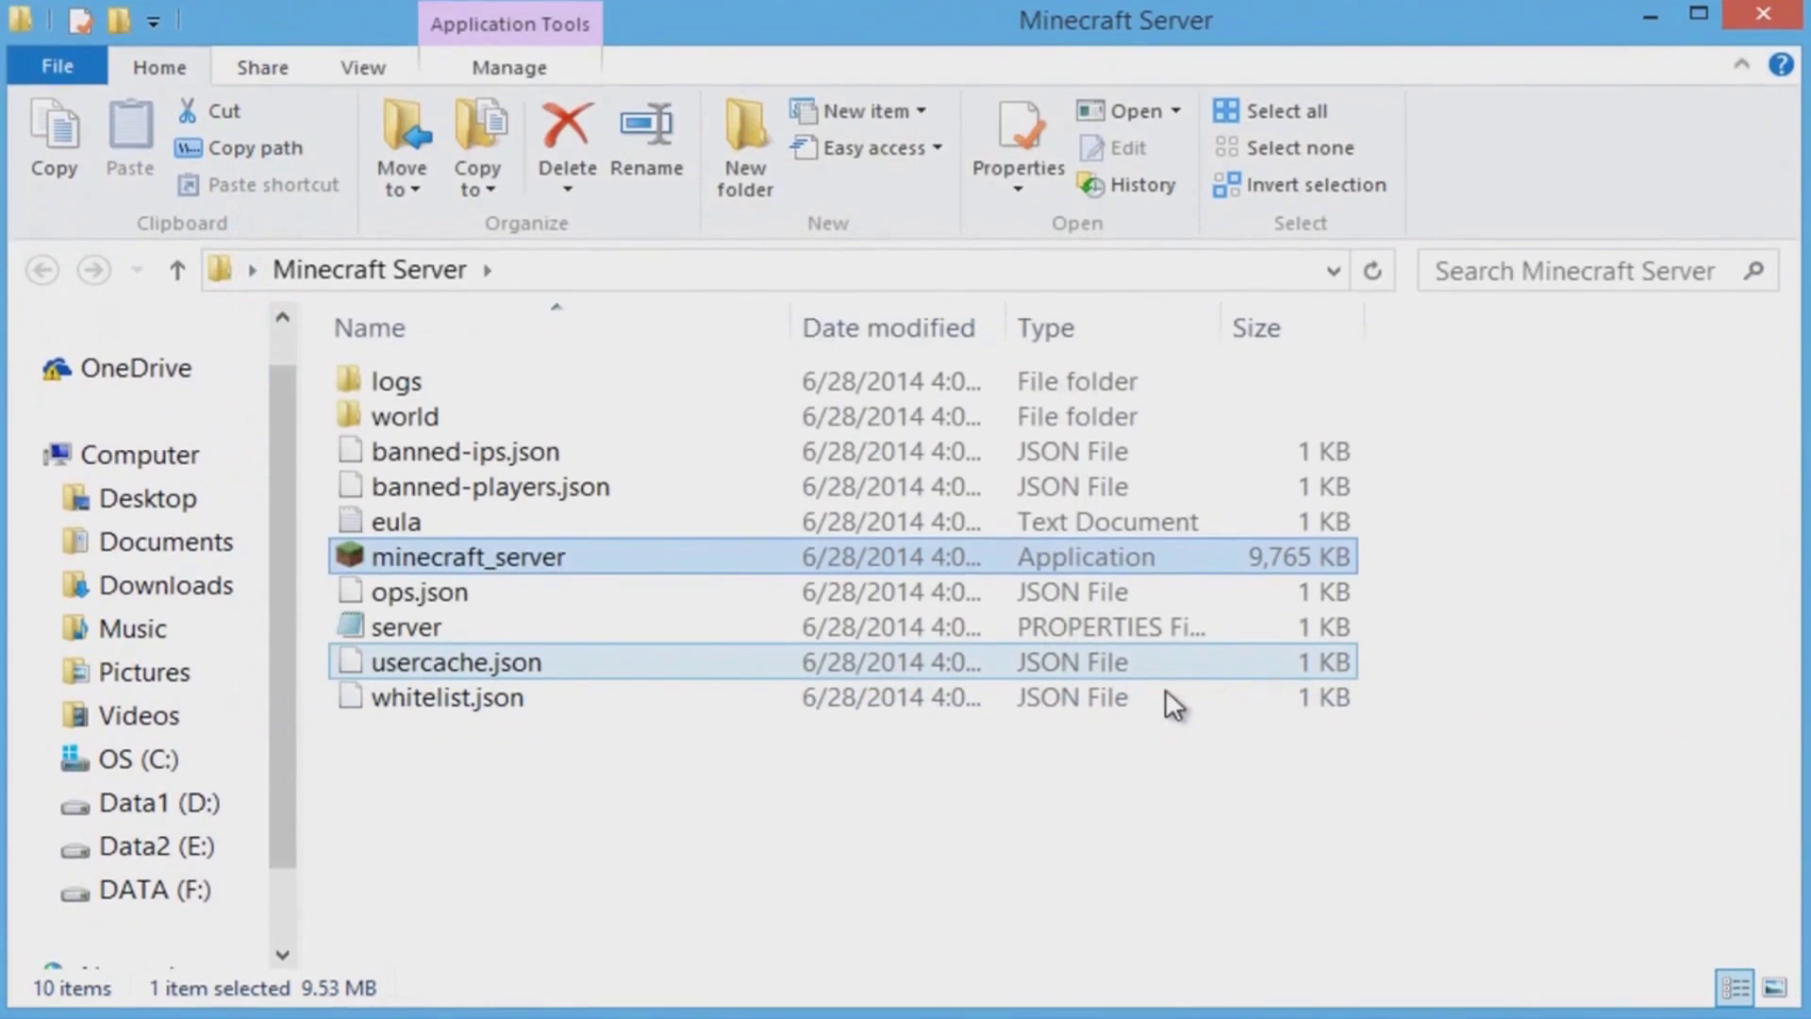
click(858, 783)
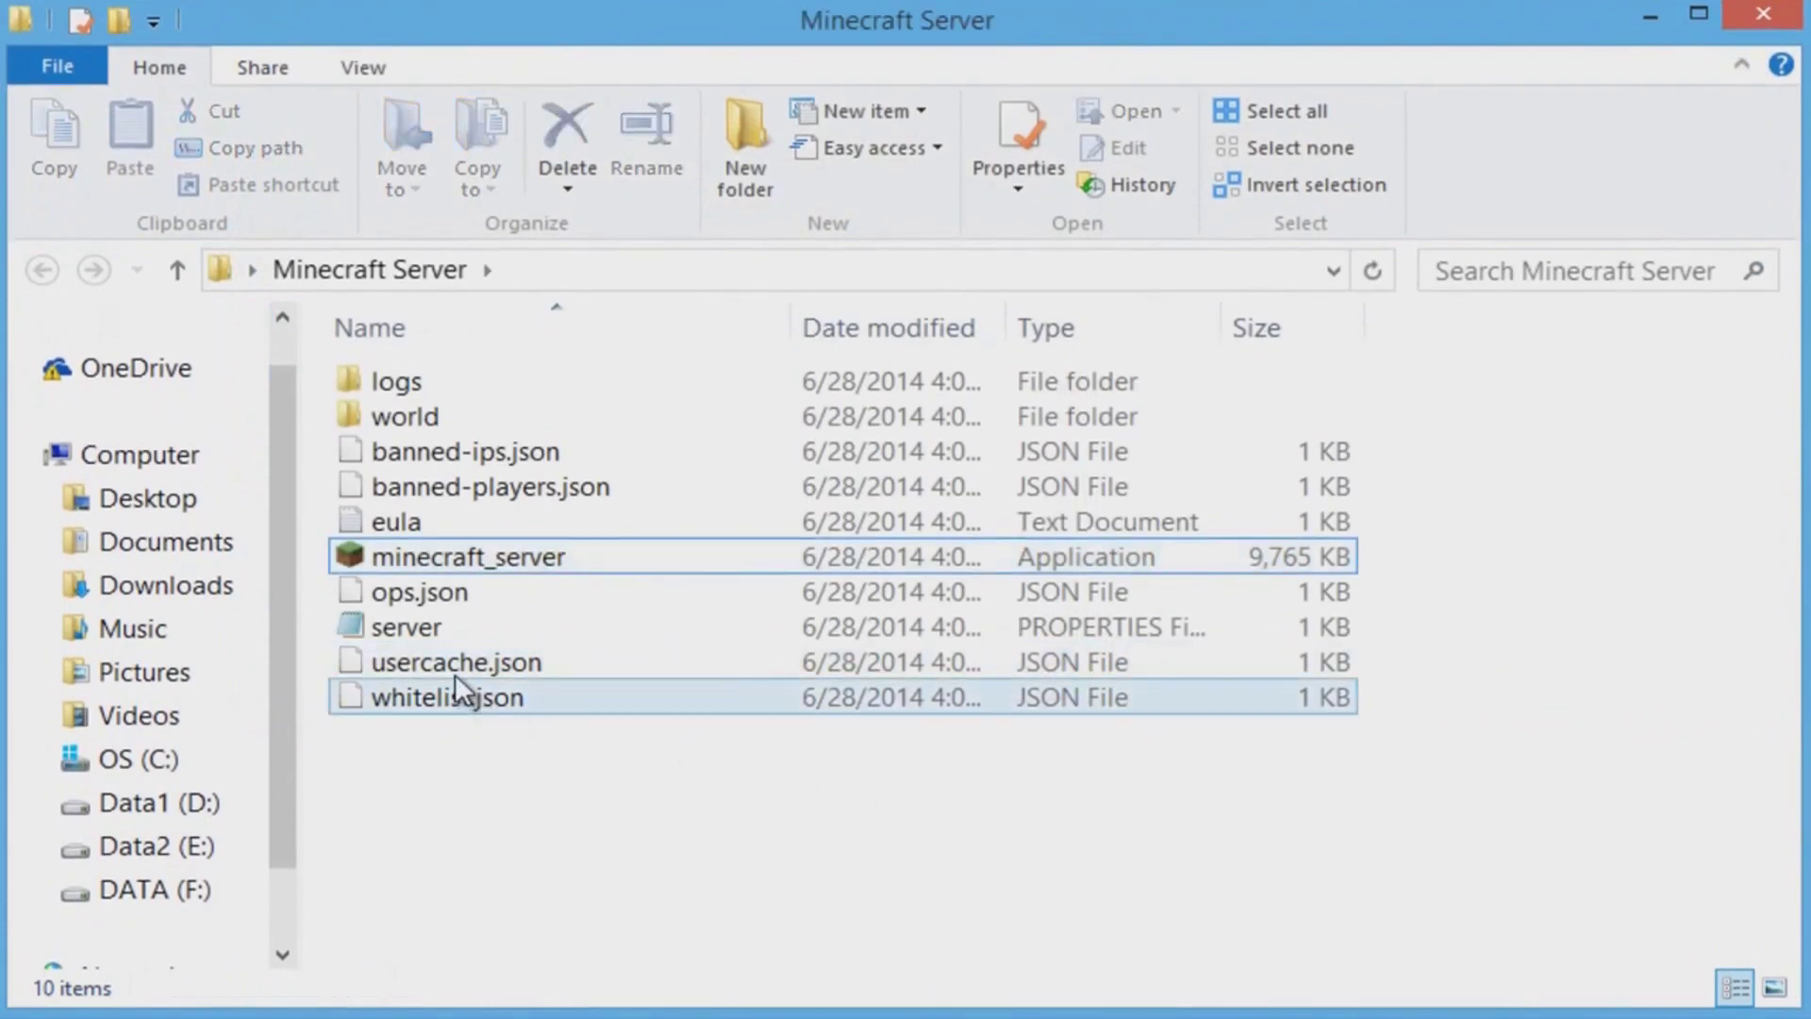
click(430, 630)
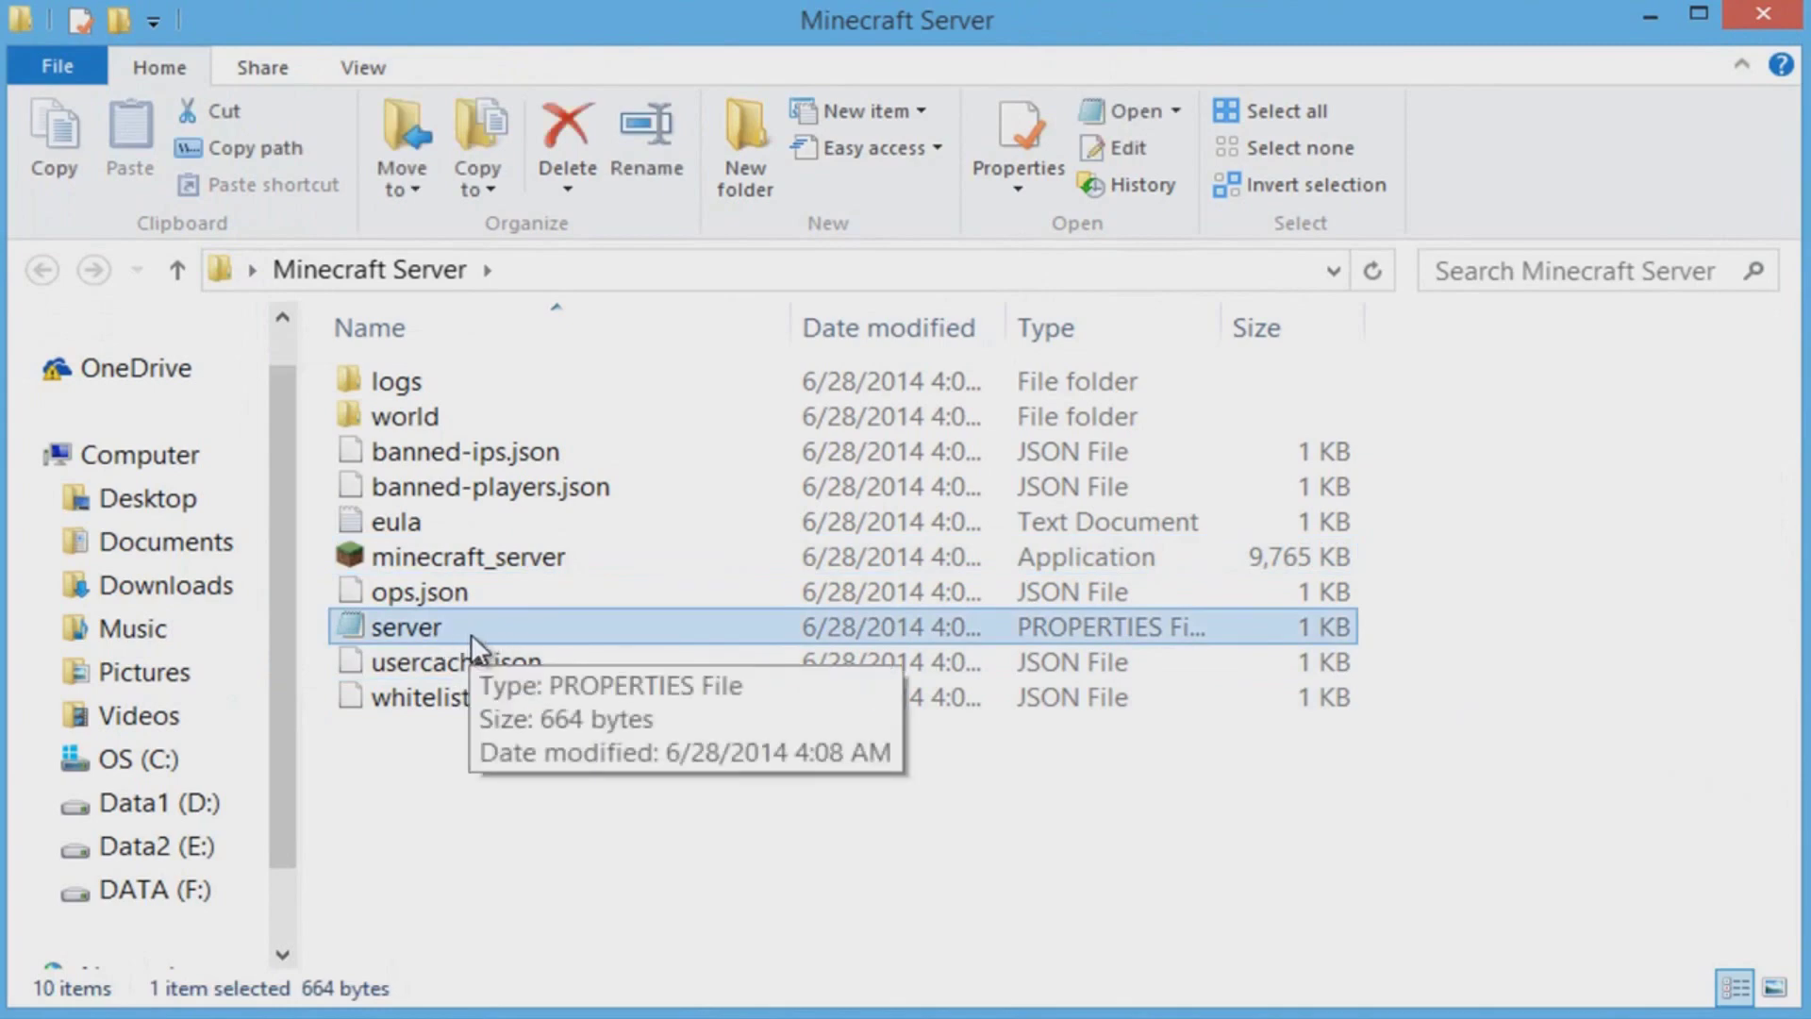
Open the server properties file in Notepad via Open with.
right_click(471, 632)
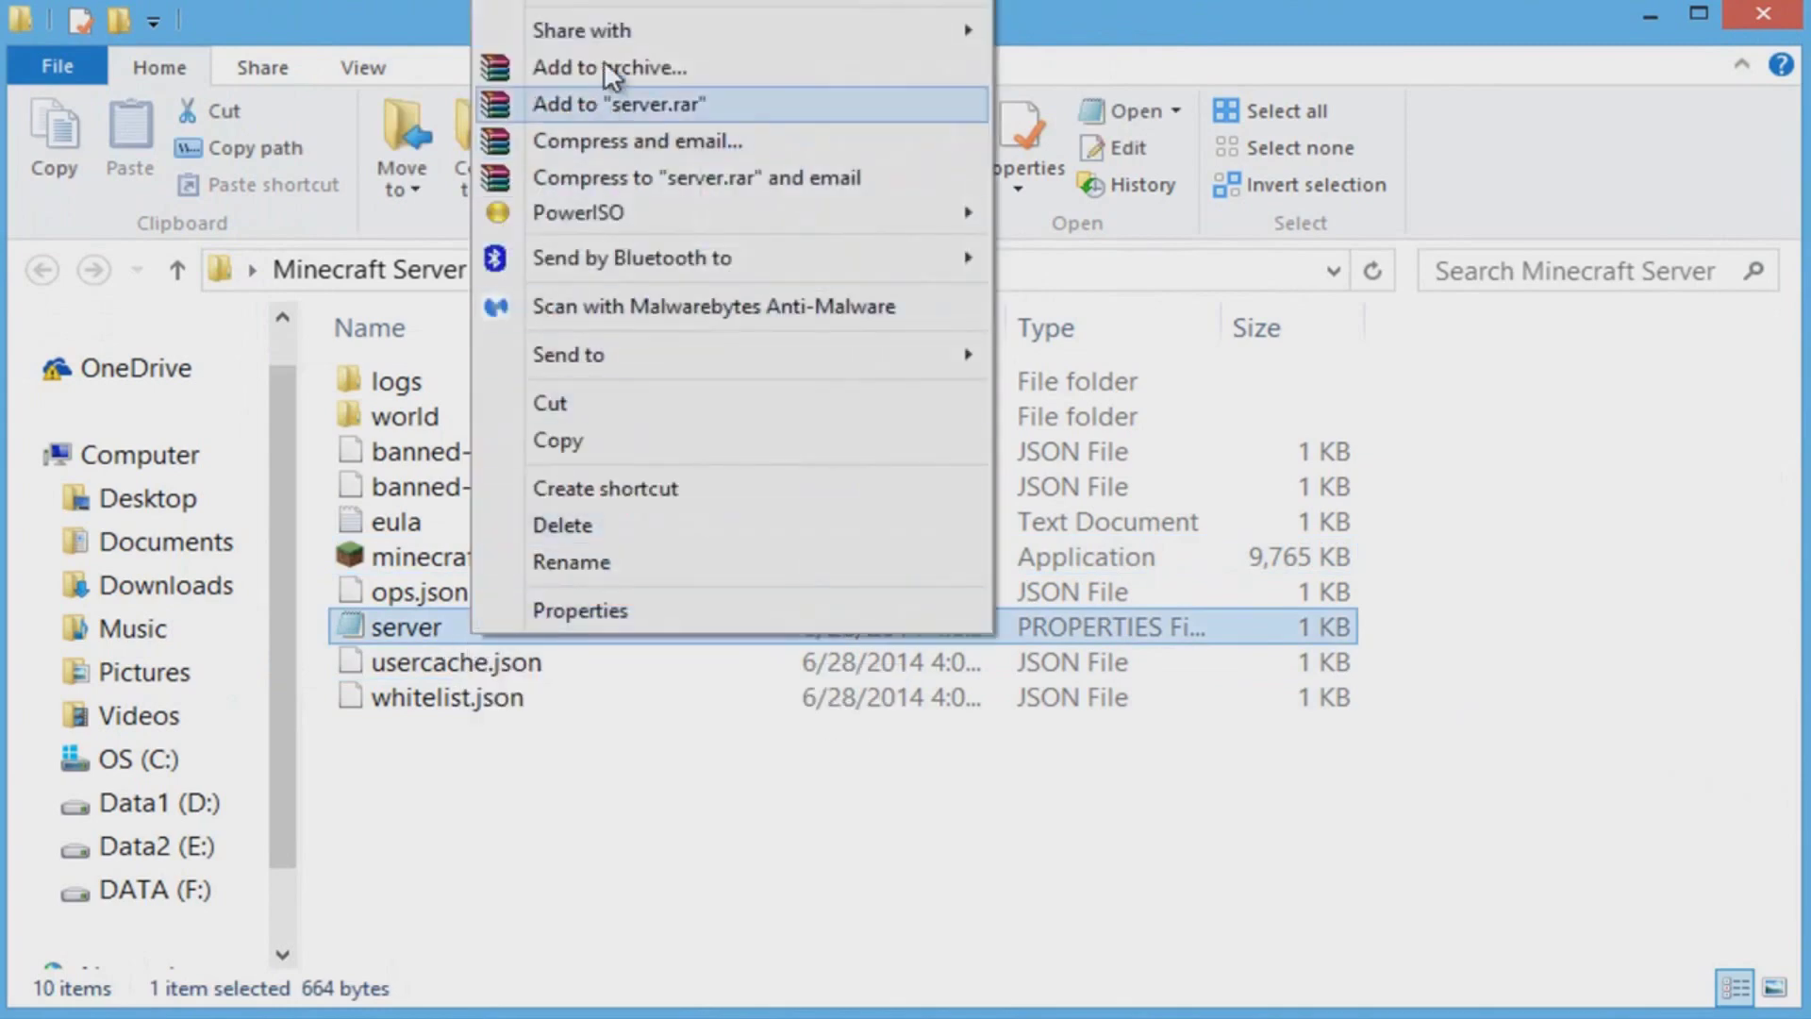
mouse_move(647, 69)
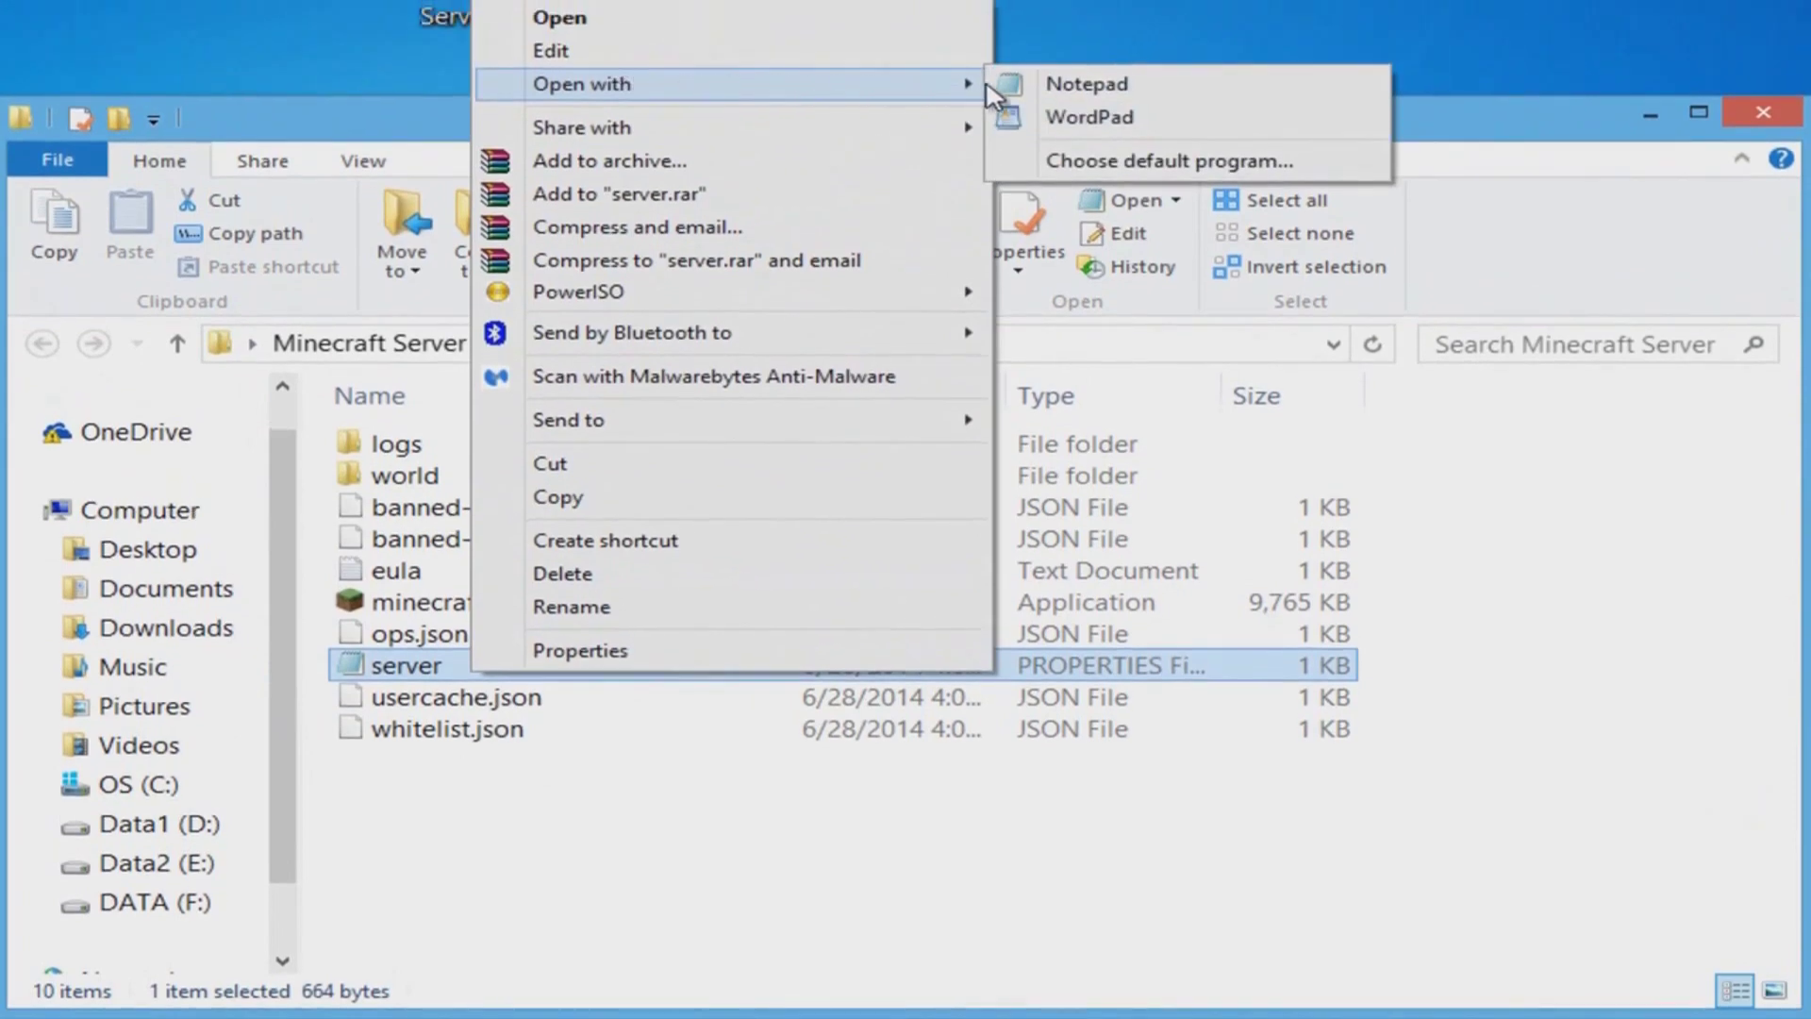
click(1075, 161)
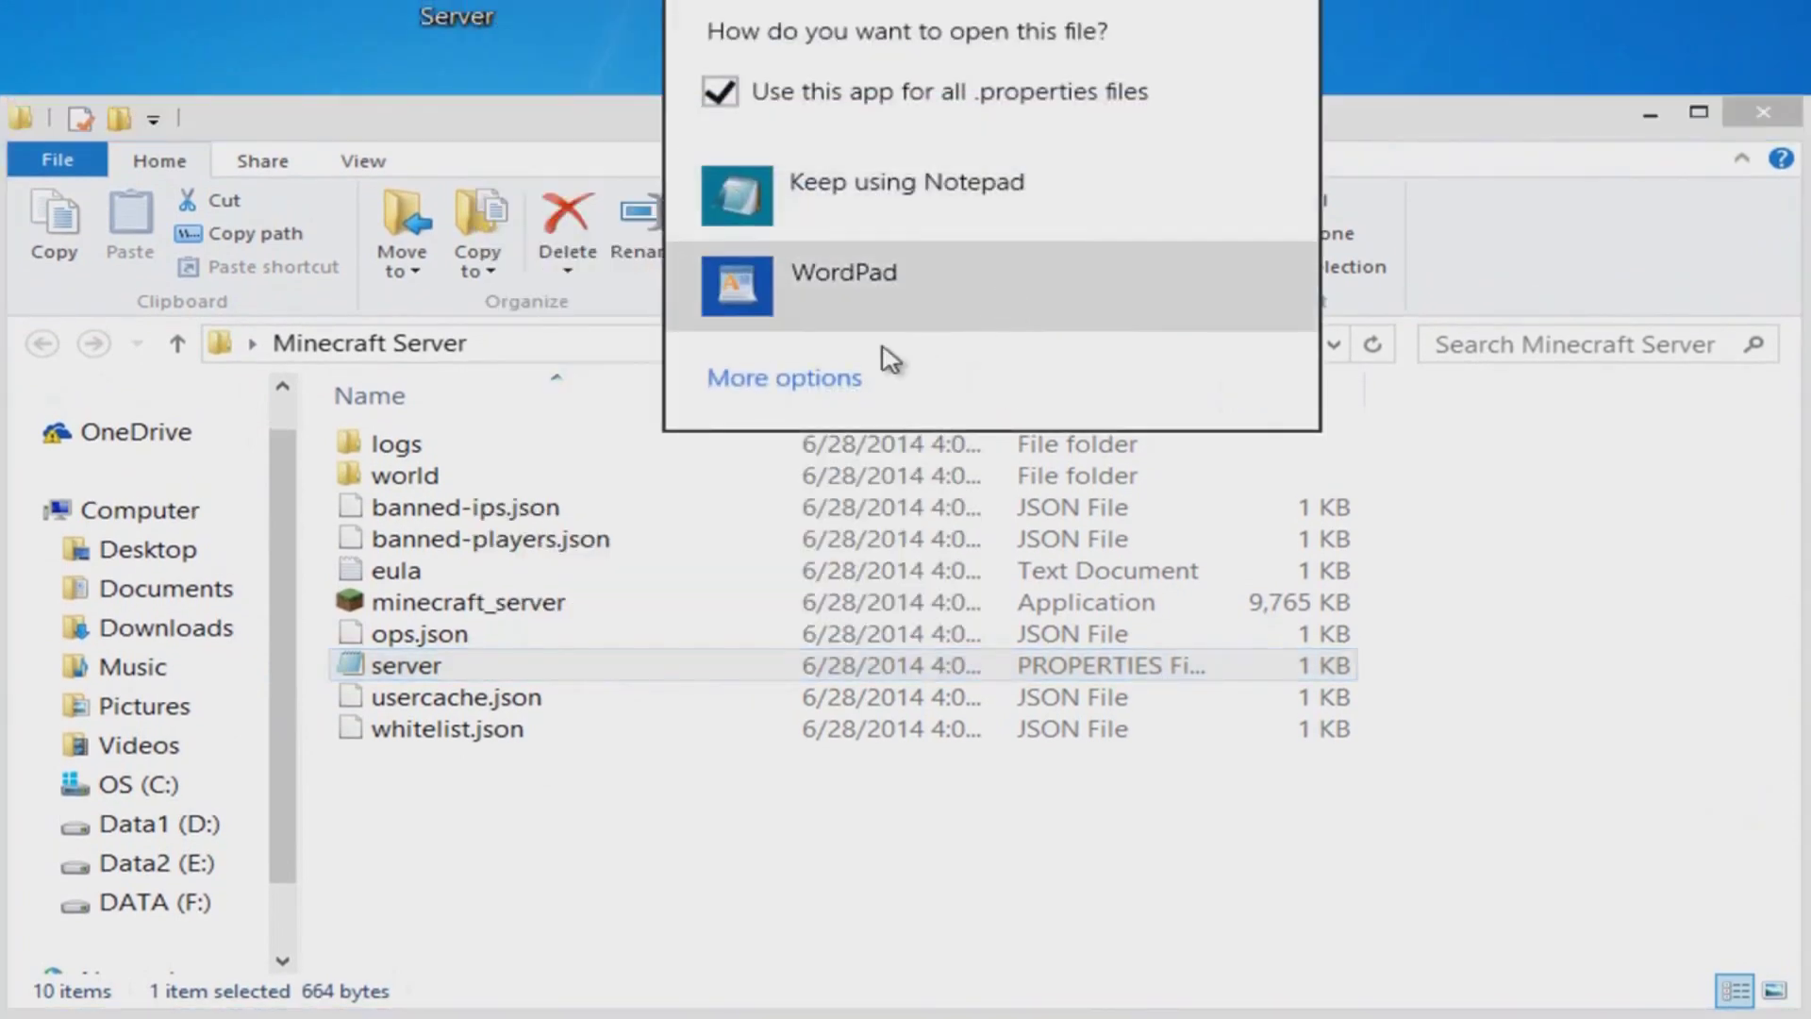
click(811, 378)
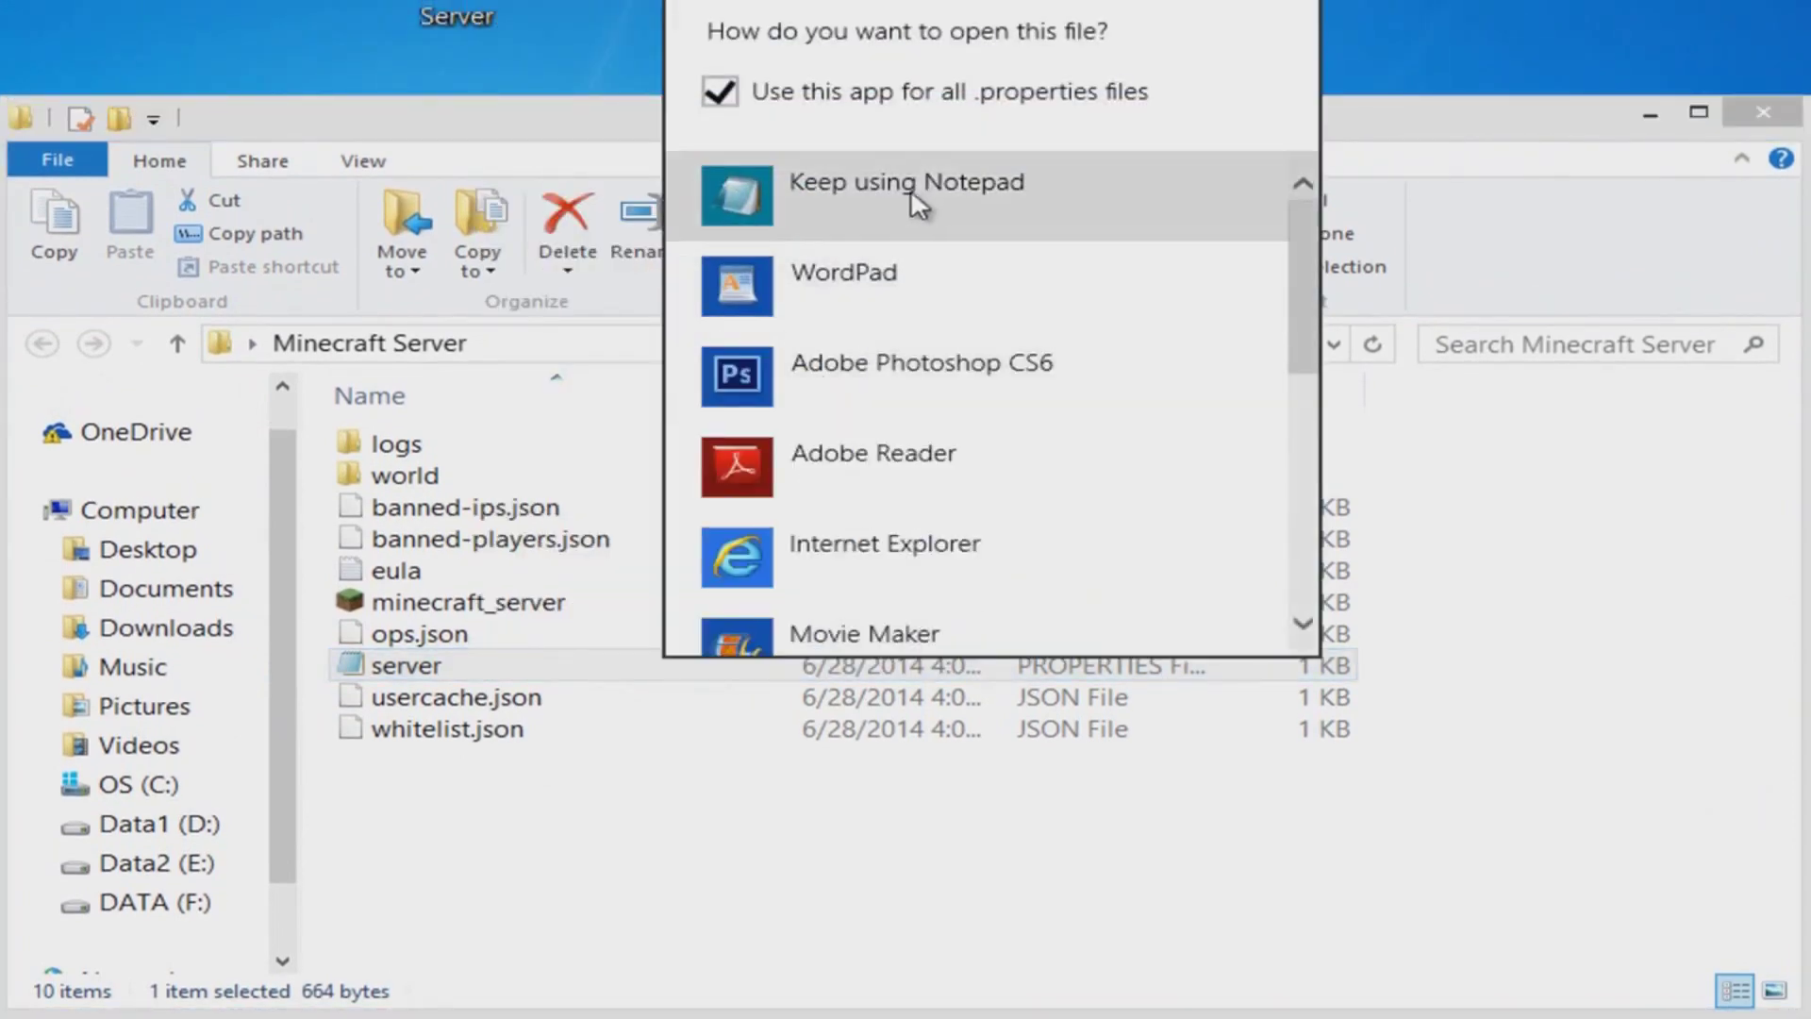
click(873, 197)
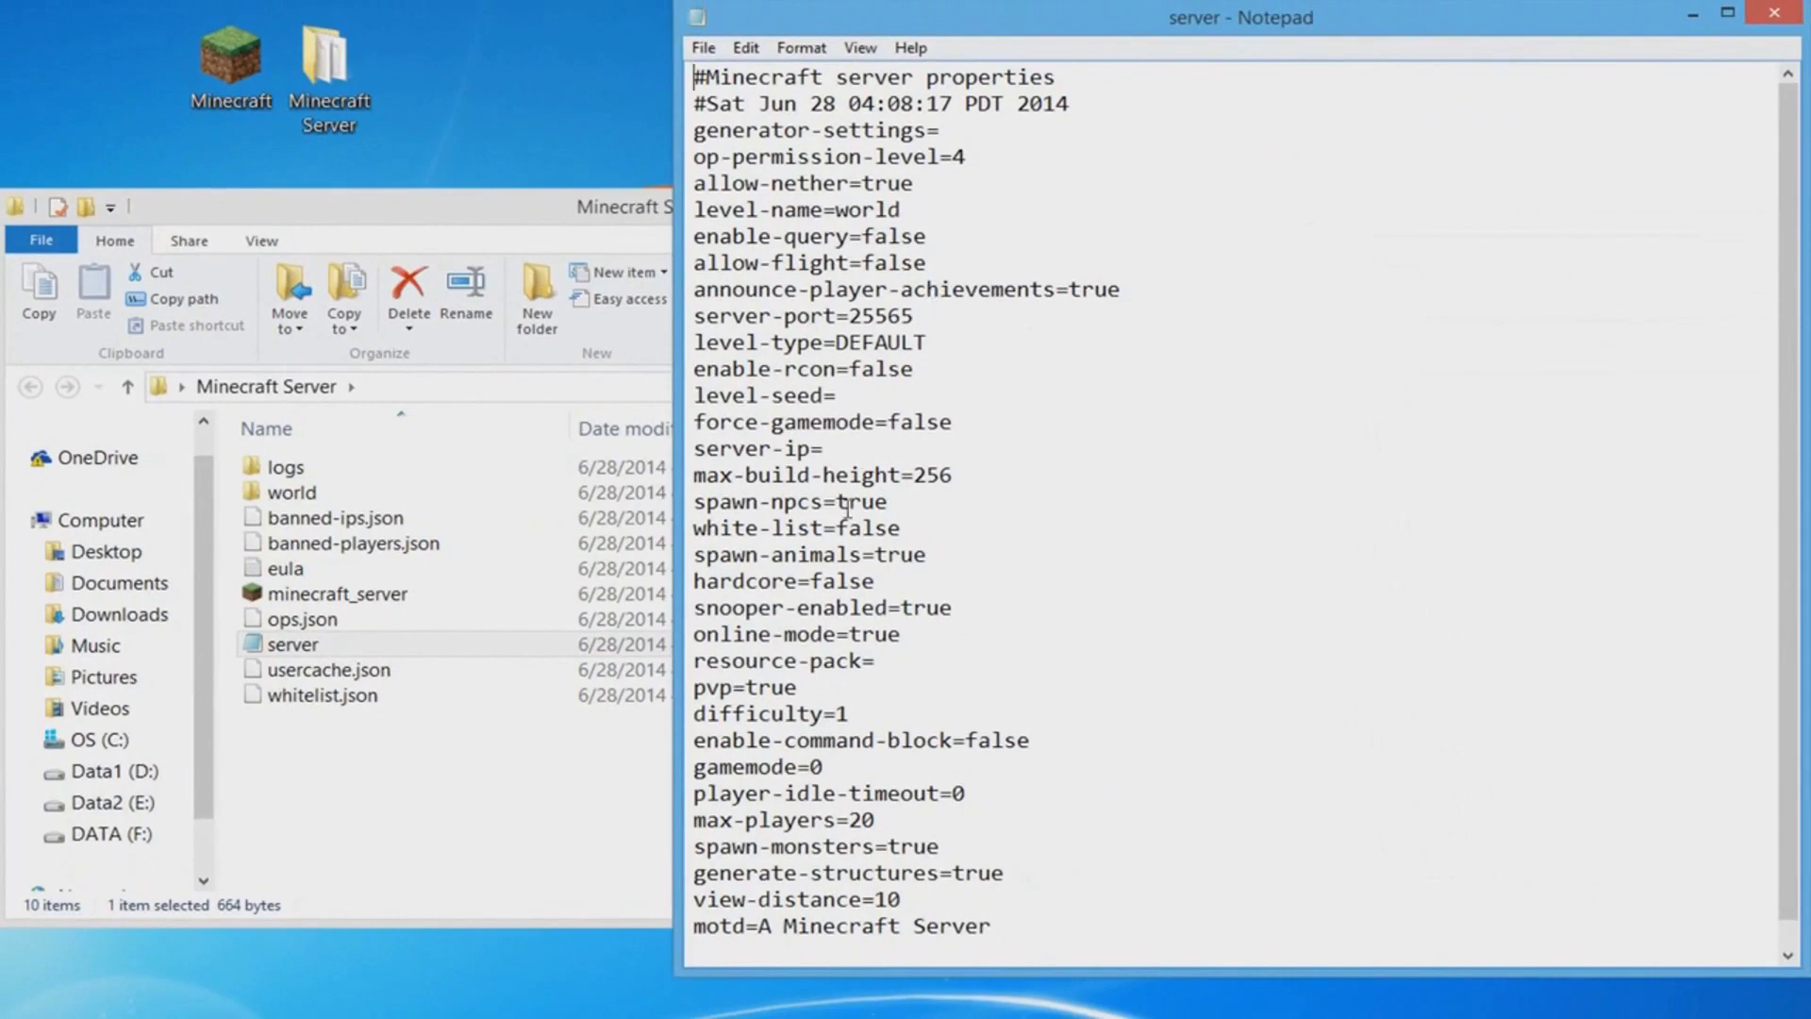
Change online-mode=true to online-mode=false, leaving server-ip blank.
drag(903, 634, 693, 642)
drag(907, 634, 852, 637)
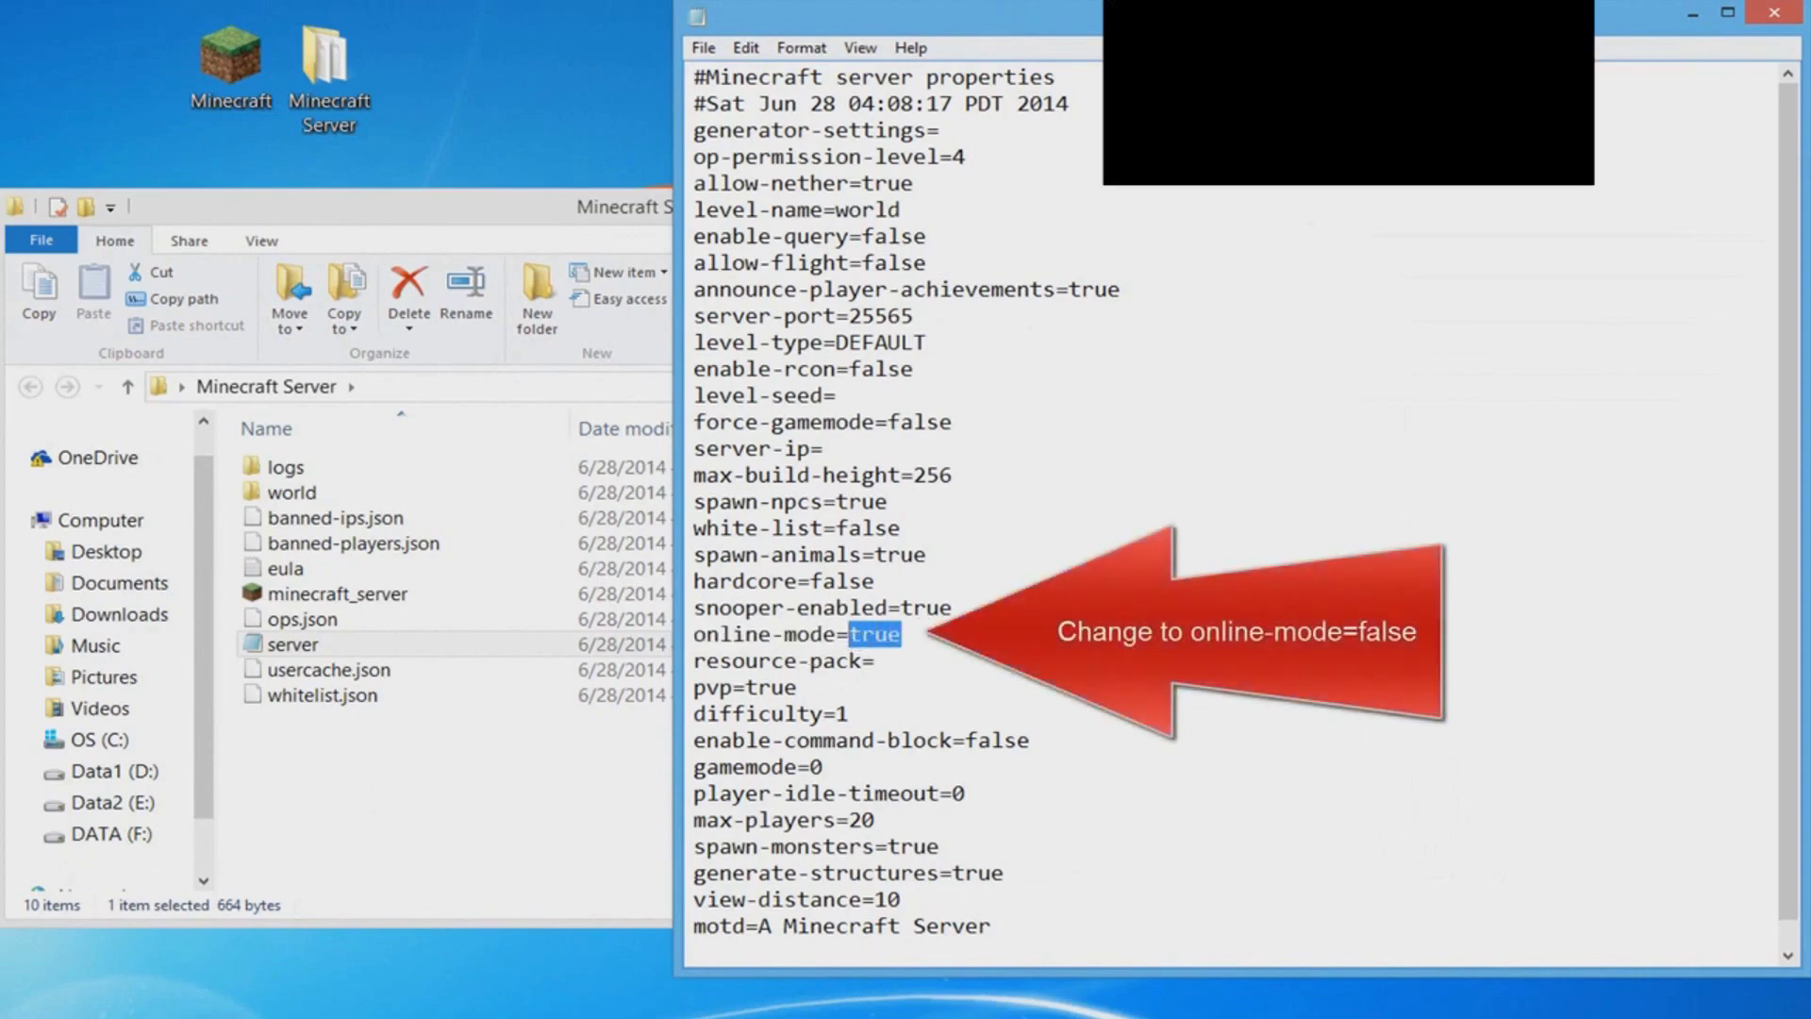
text(false)
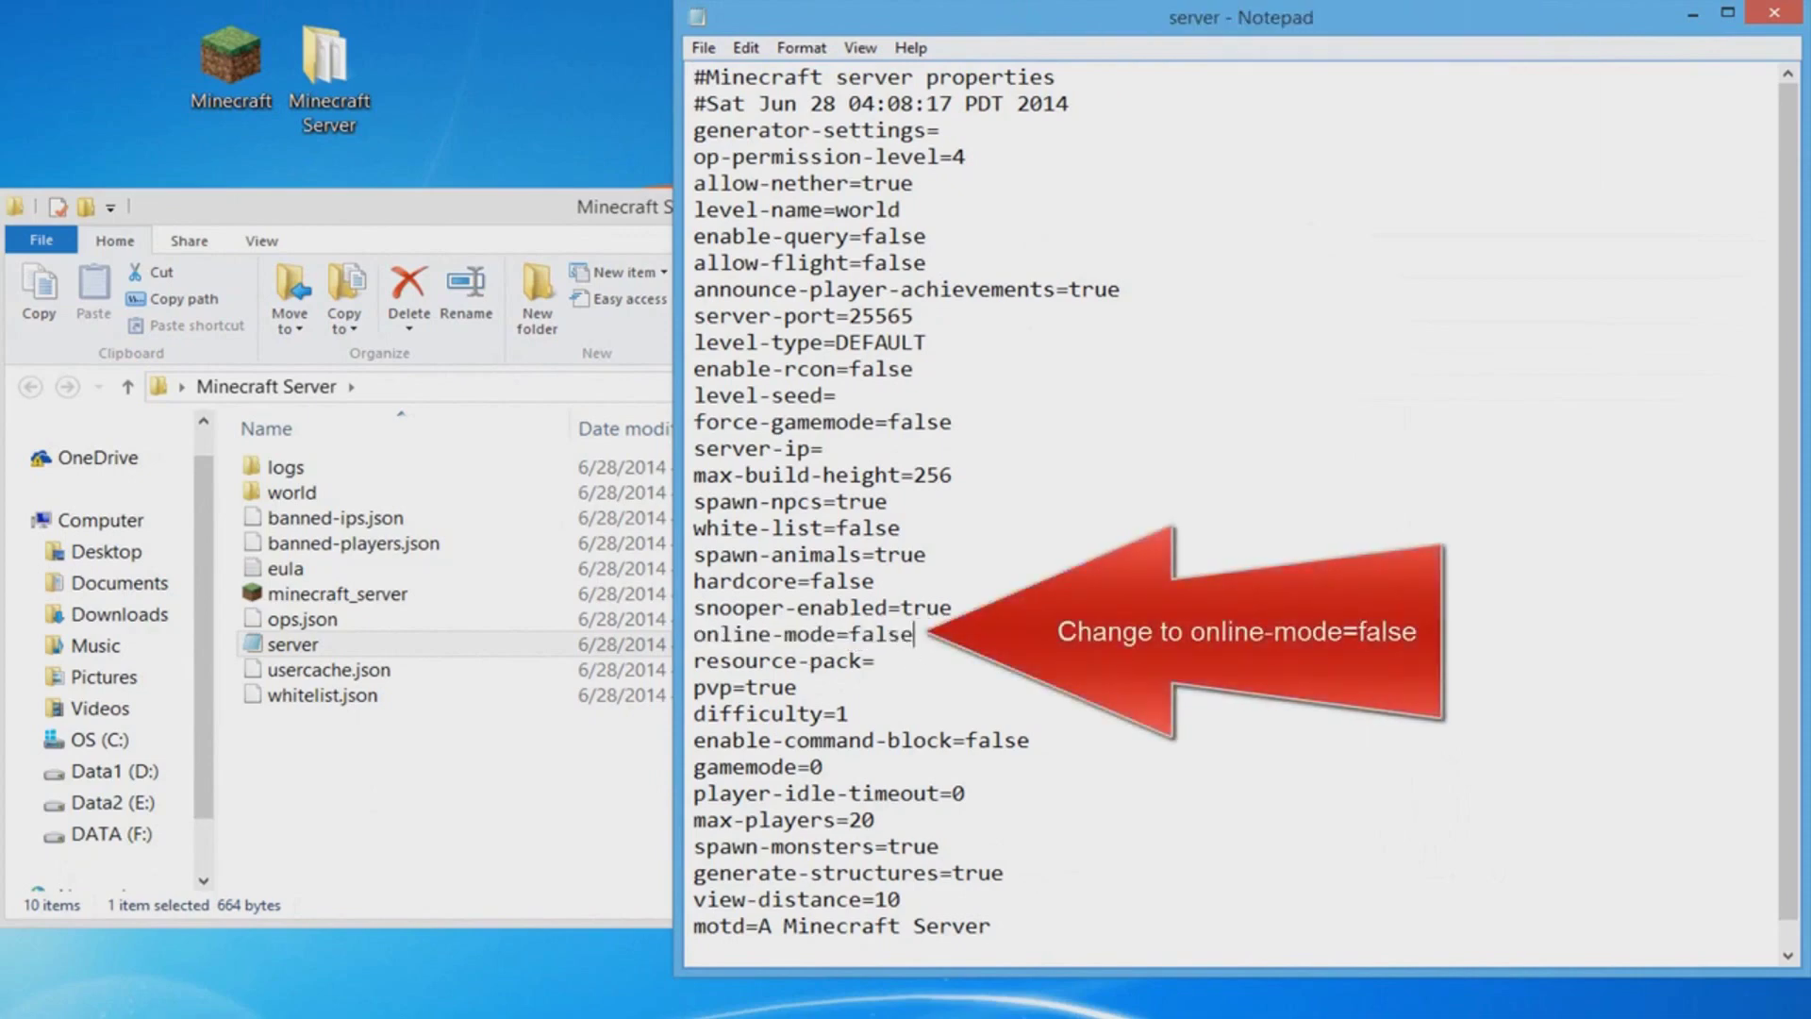
drag(824, 449, 696, 449)
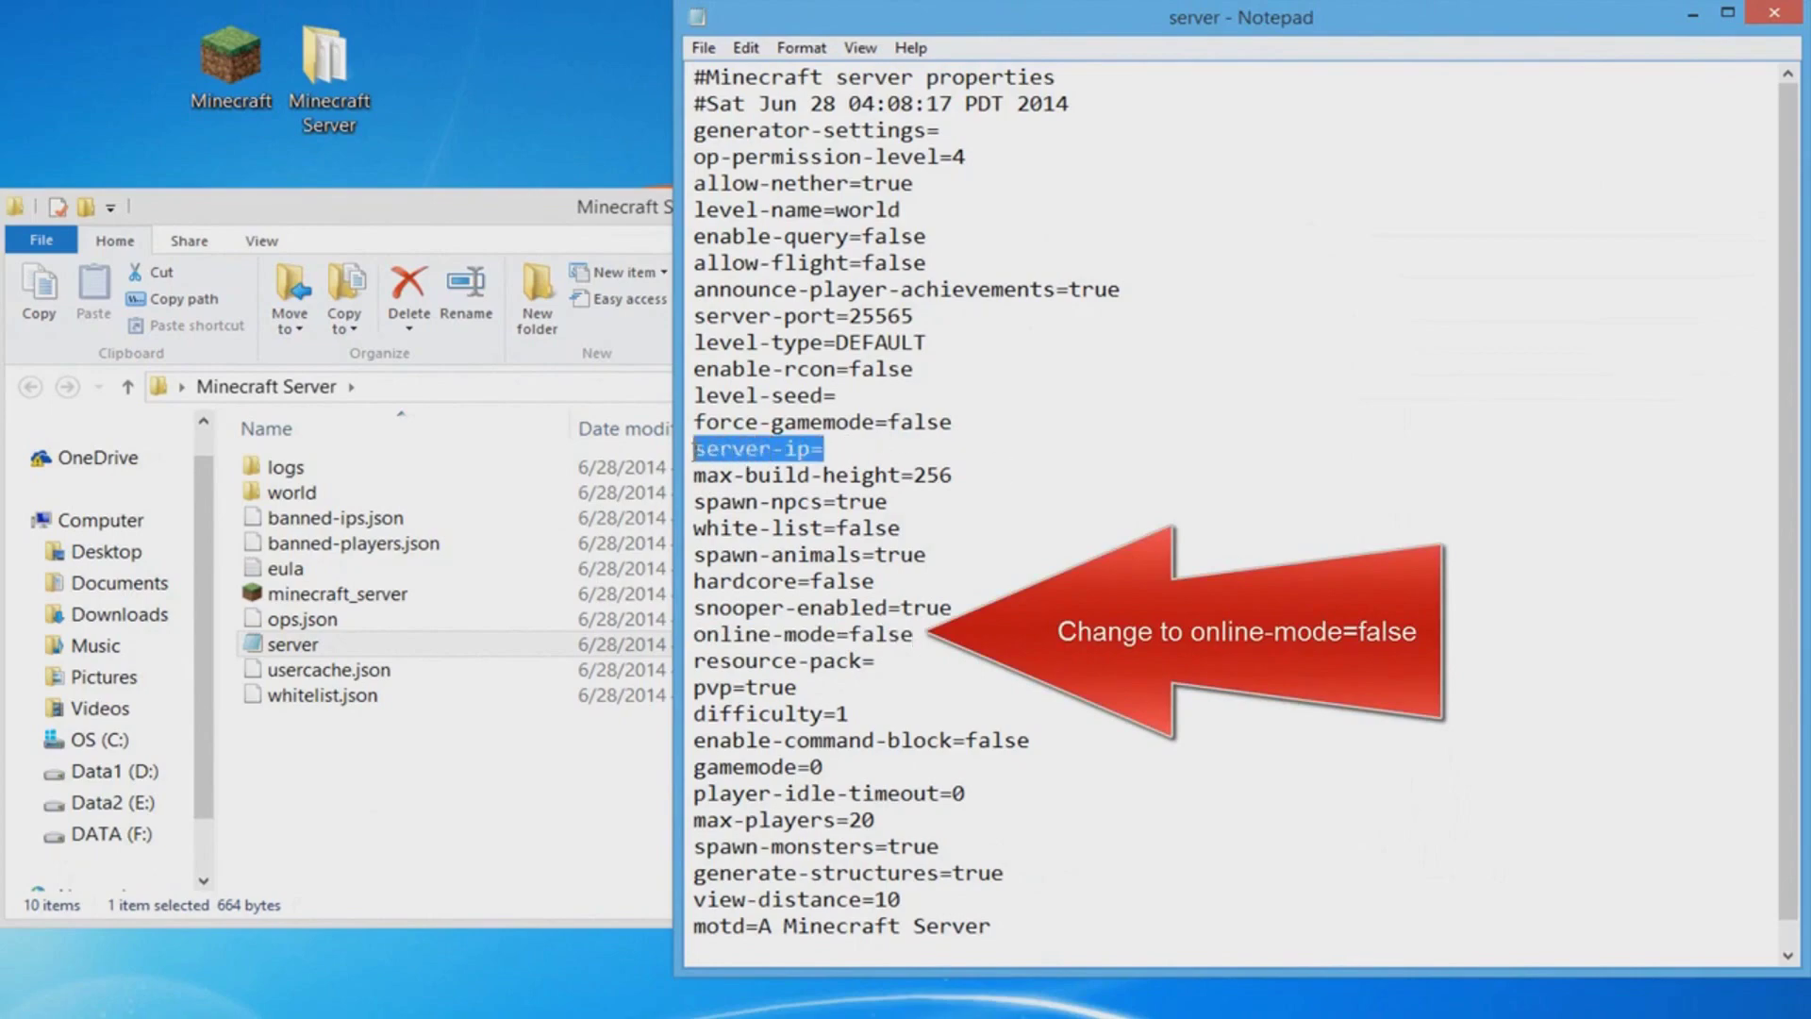
click(862, 449)
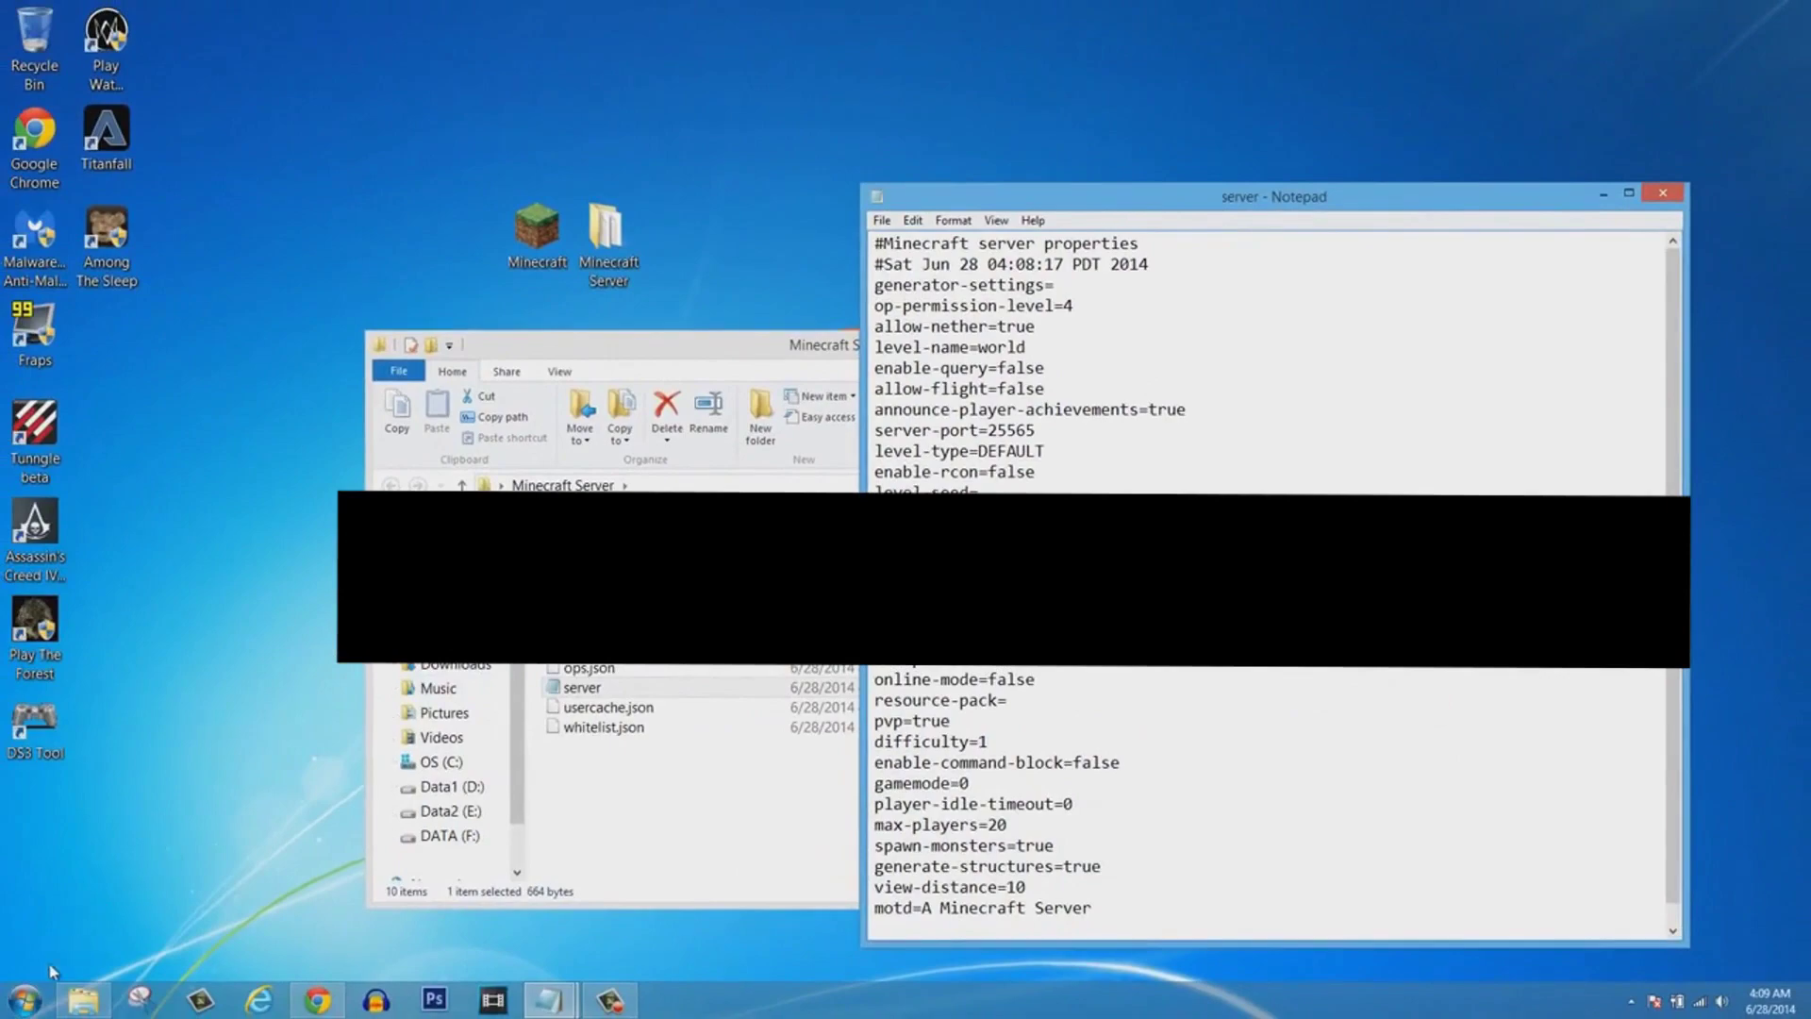
click(26, 998)
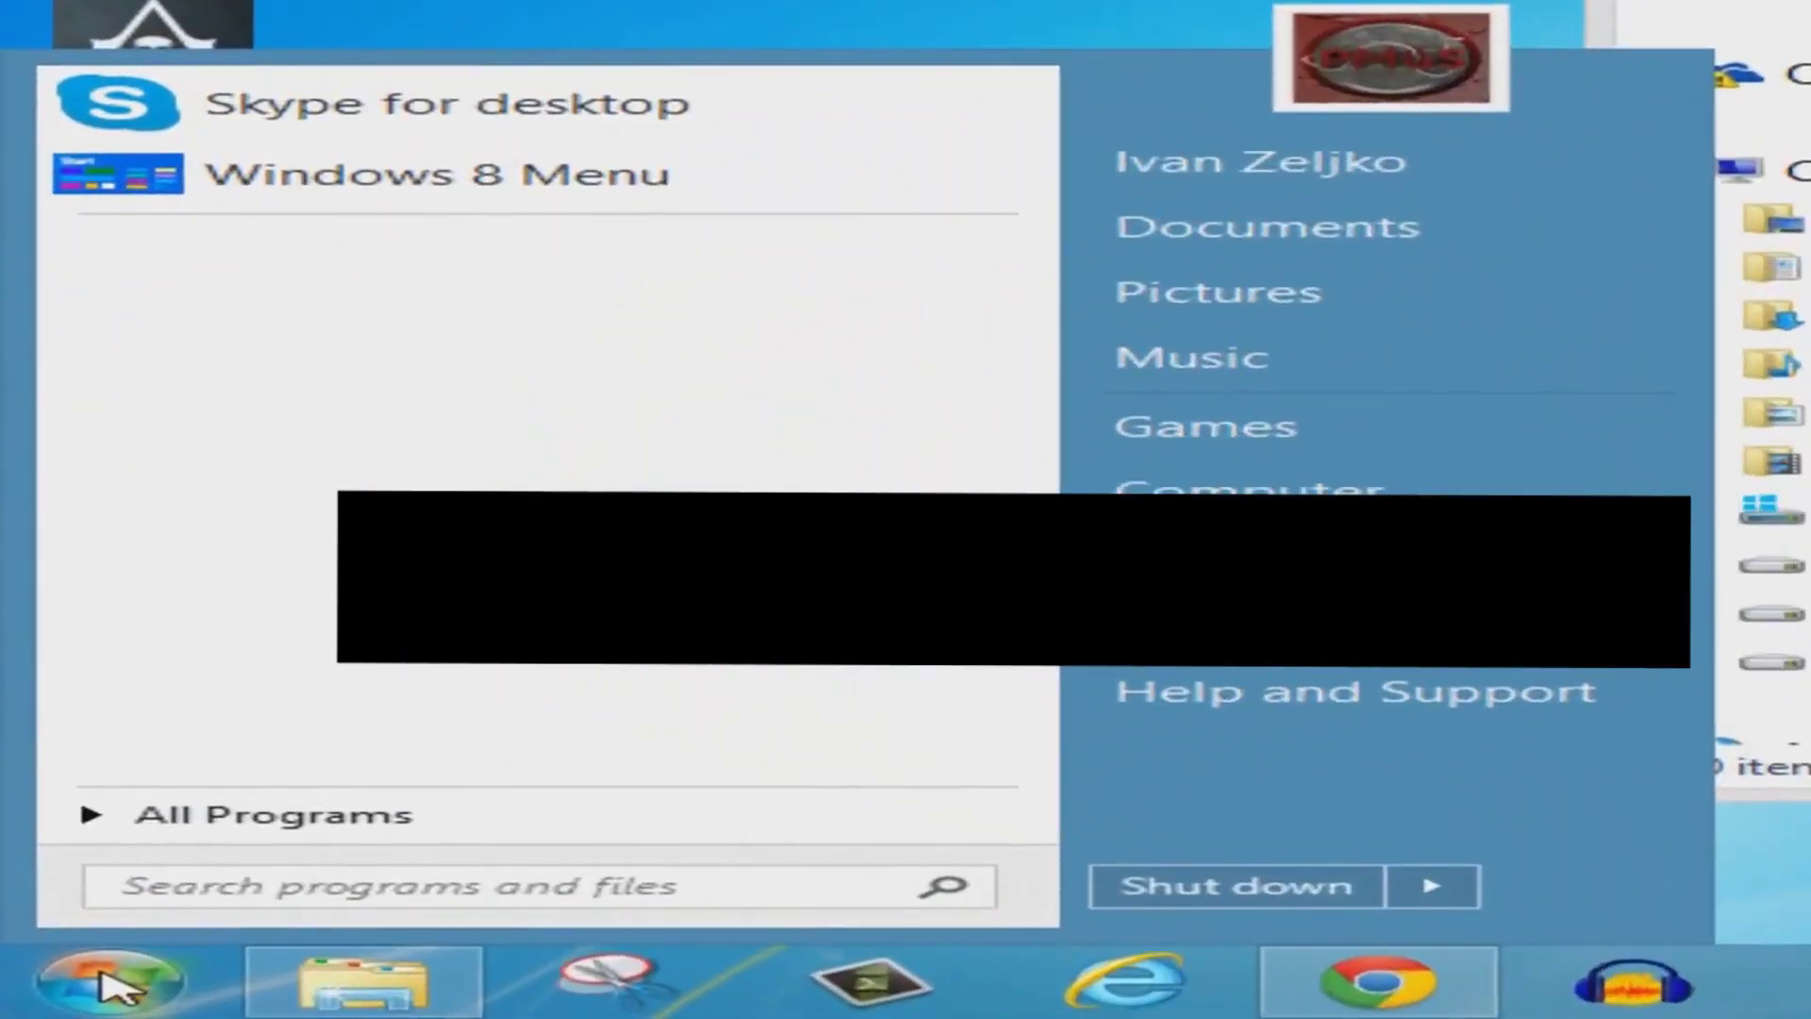
Launch a Command Prompt by running cmd from the Run dialog.
text(run)
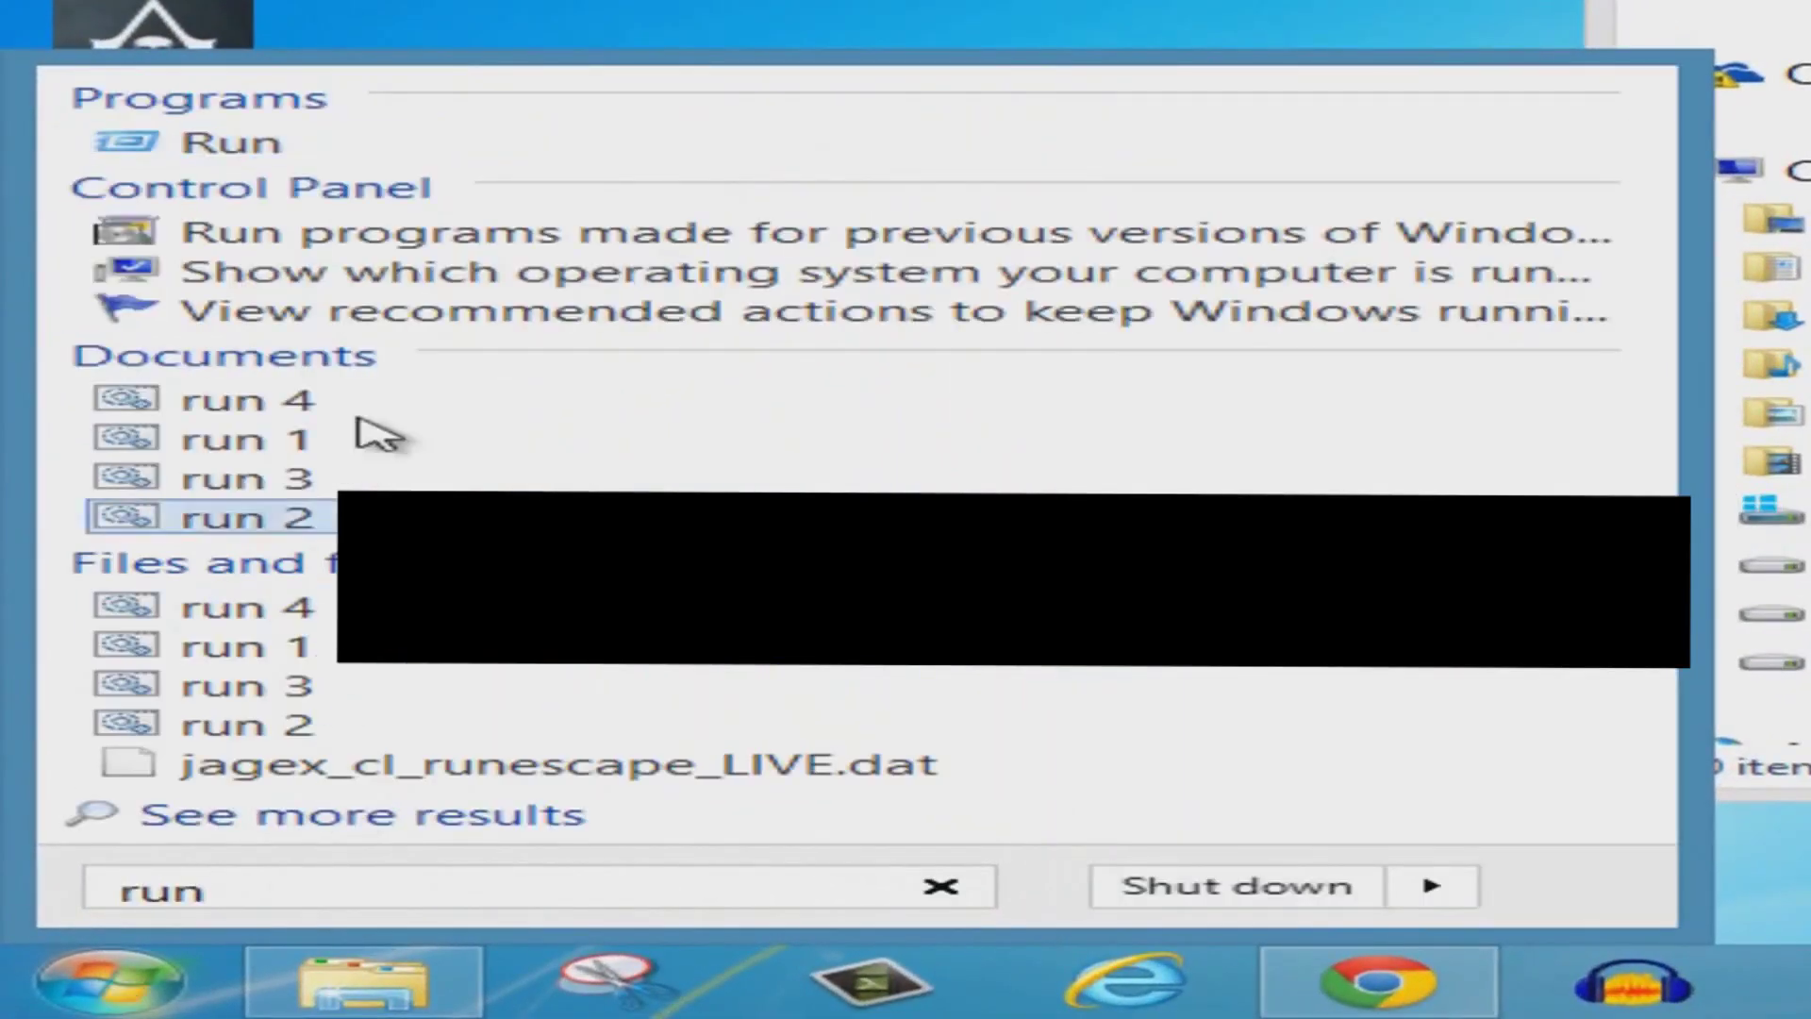
key(Return)
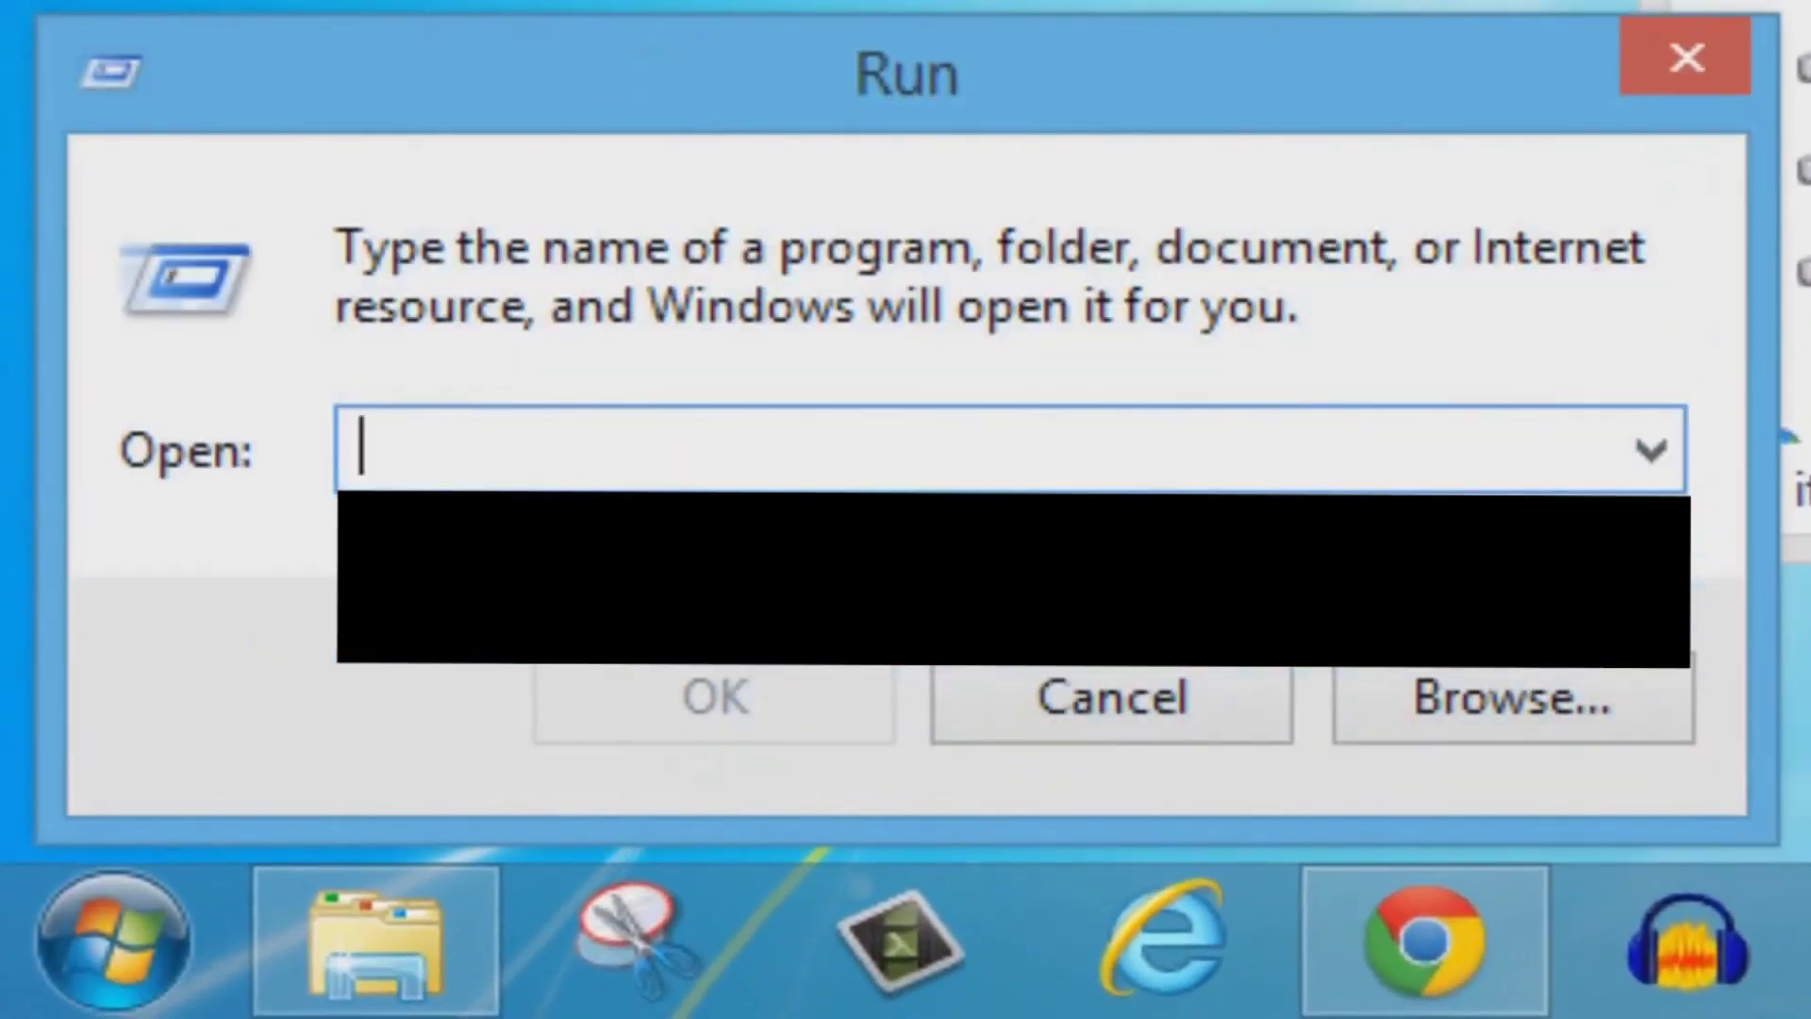
text(cmd)
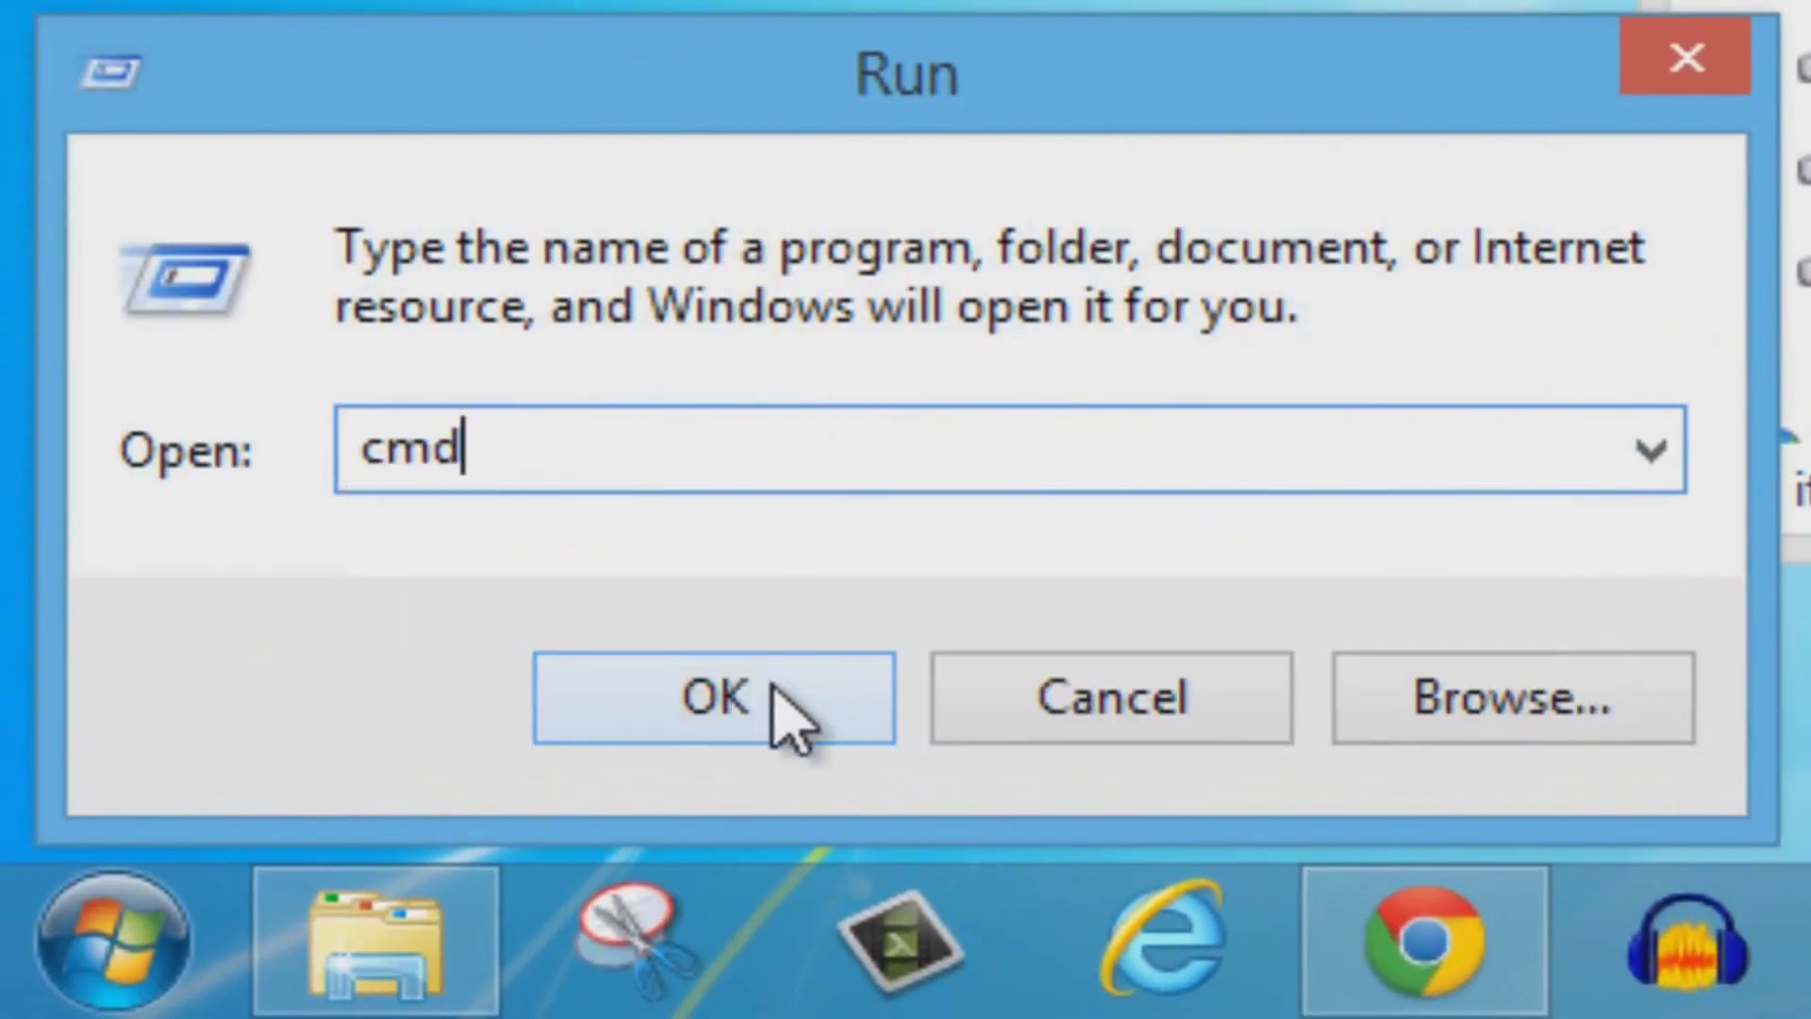
click(1067, 702)
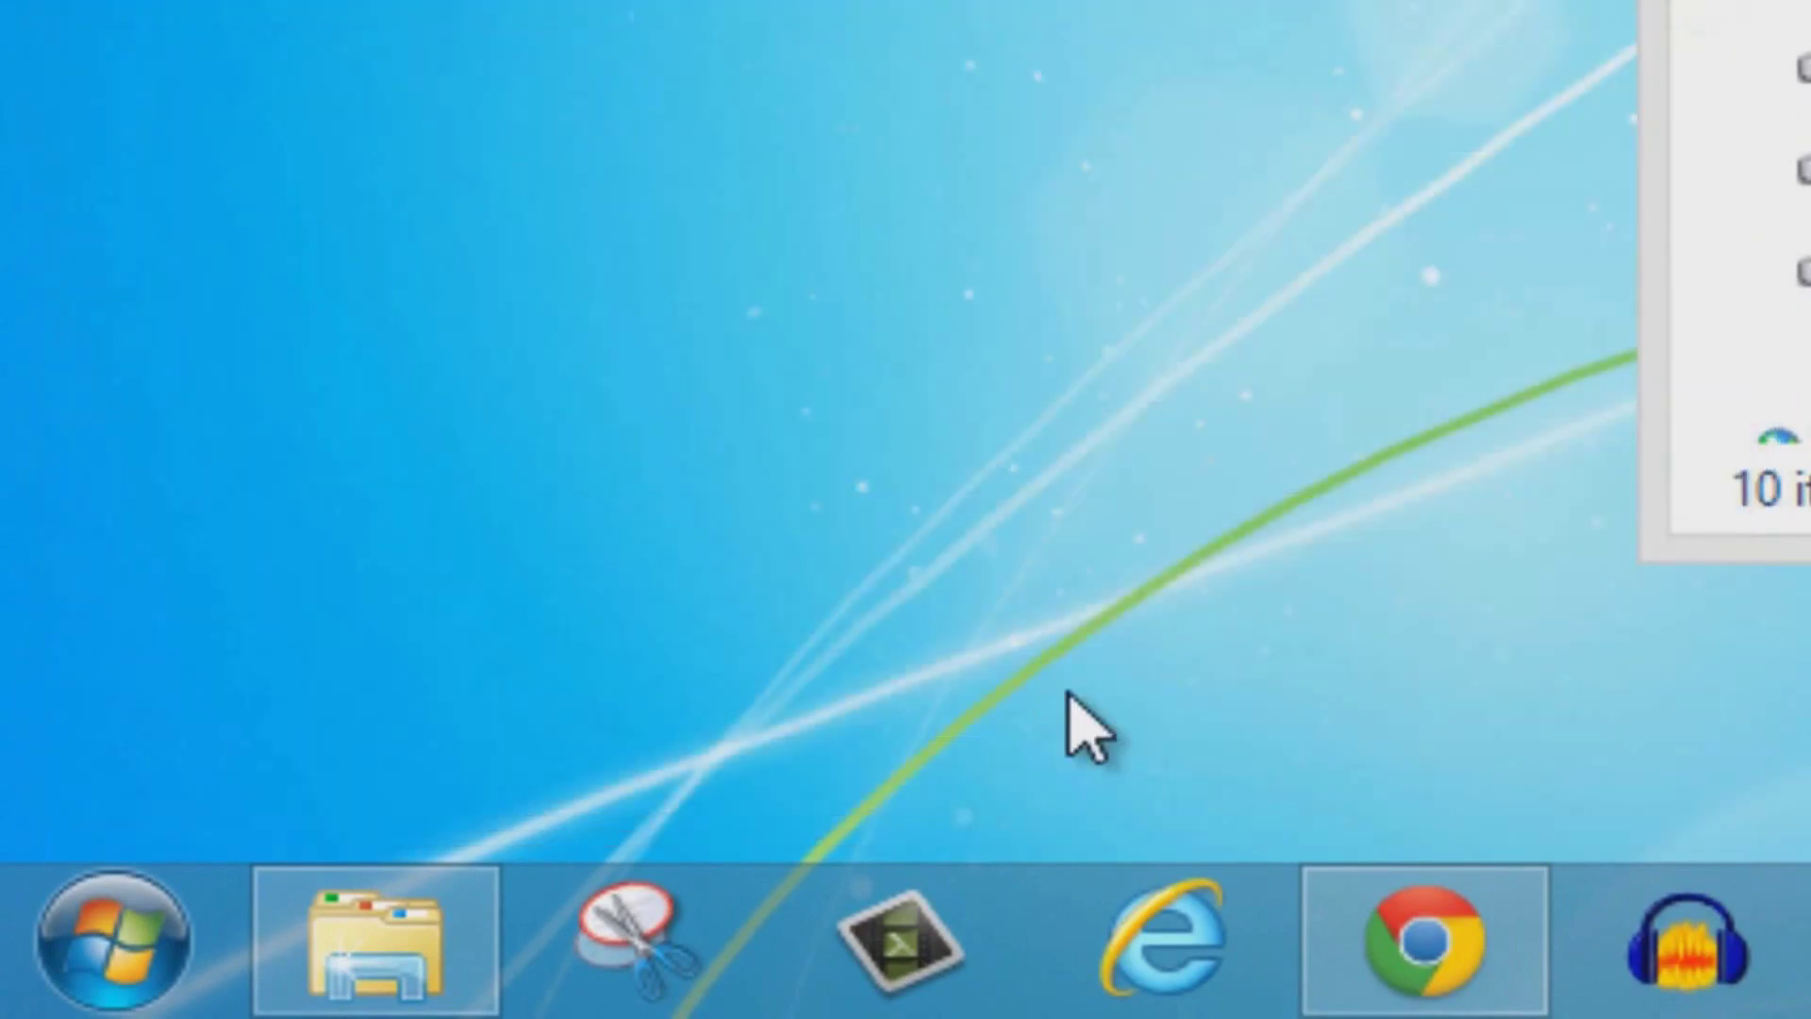
key(super+r)
text(cmd)
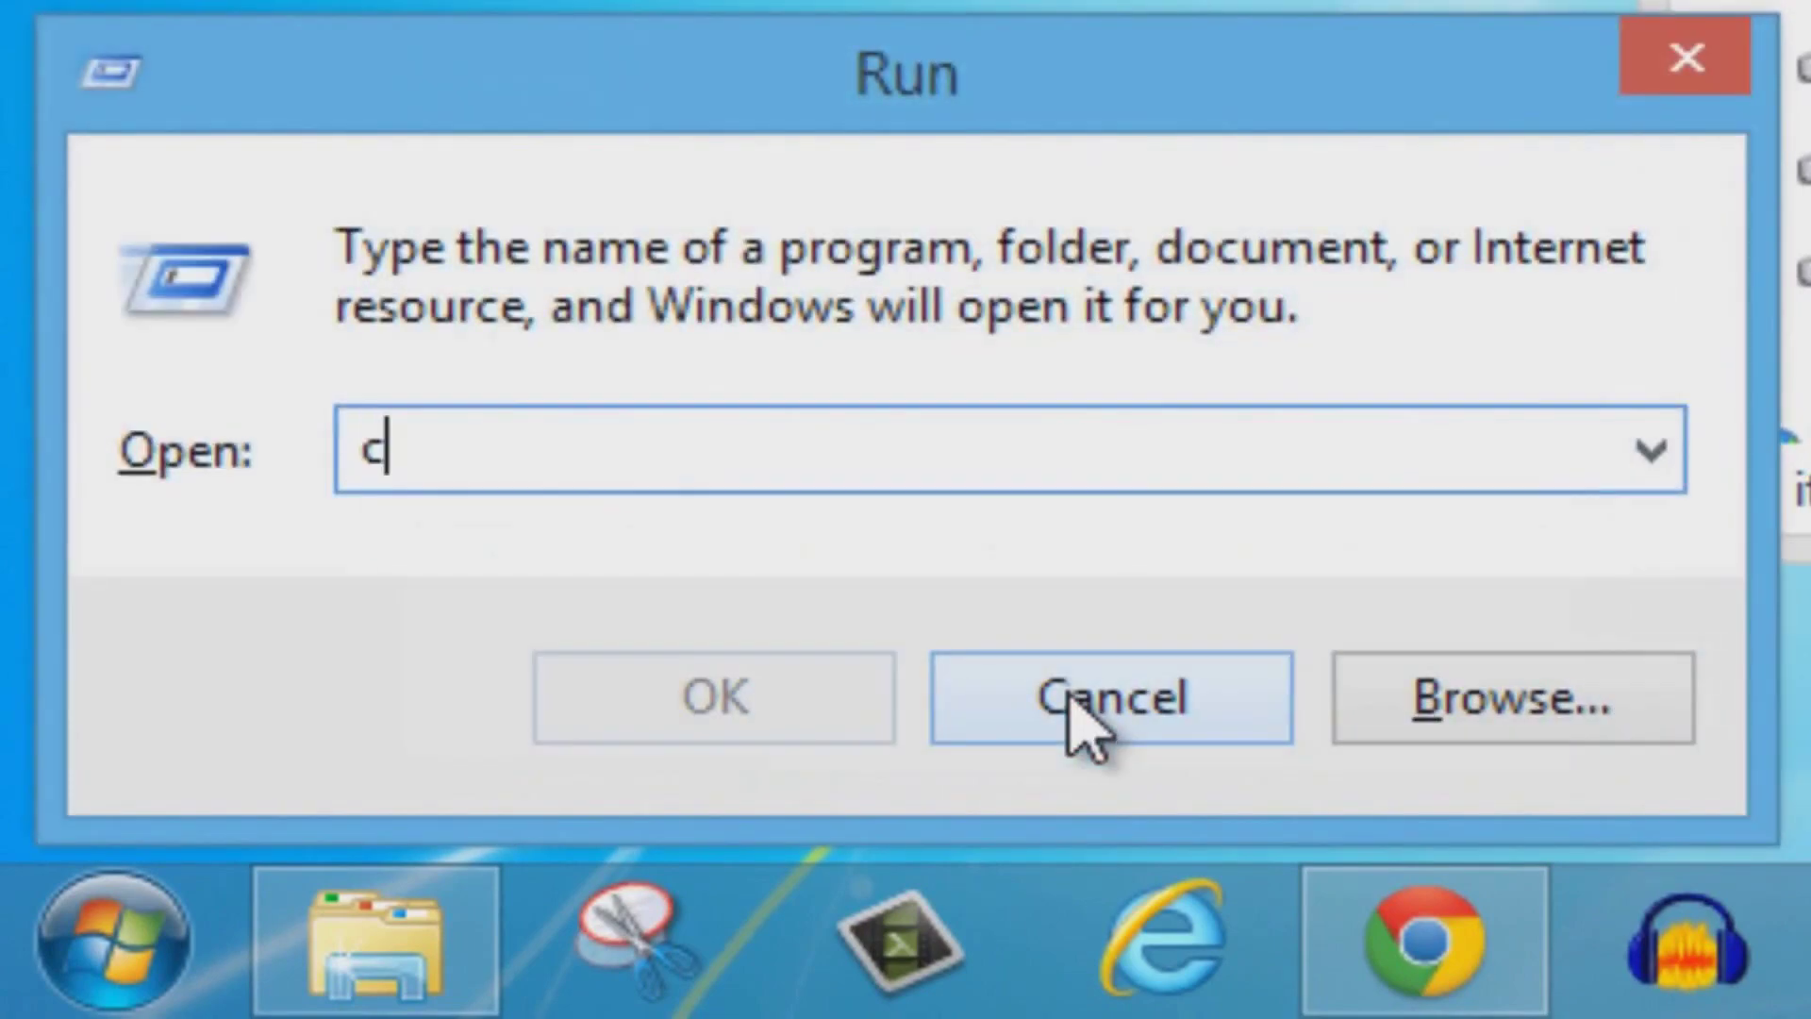
key(Return)
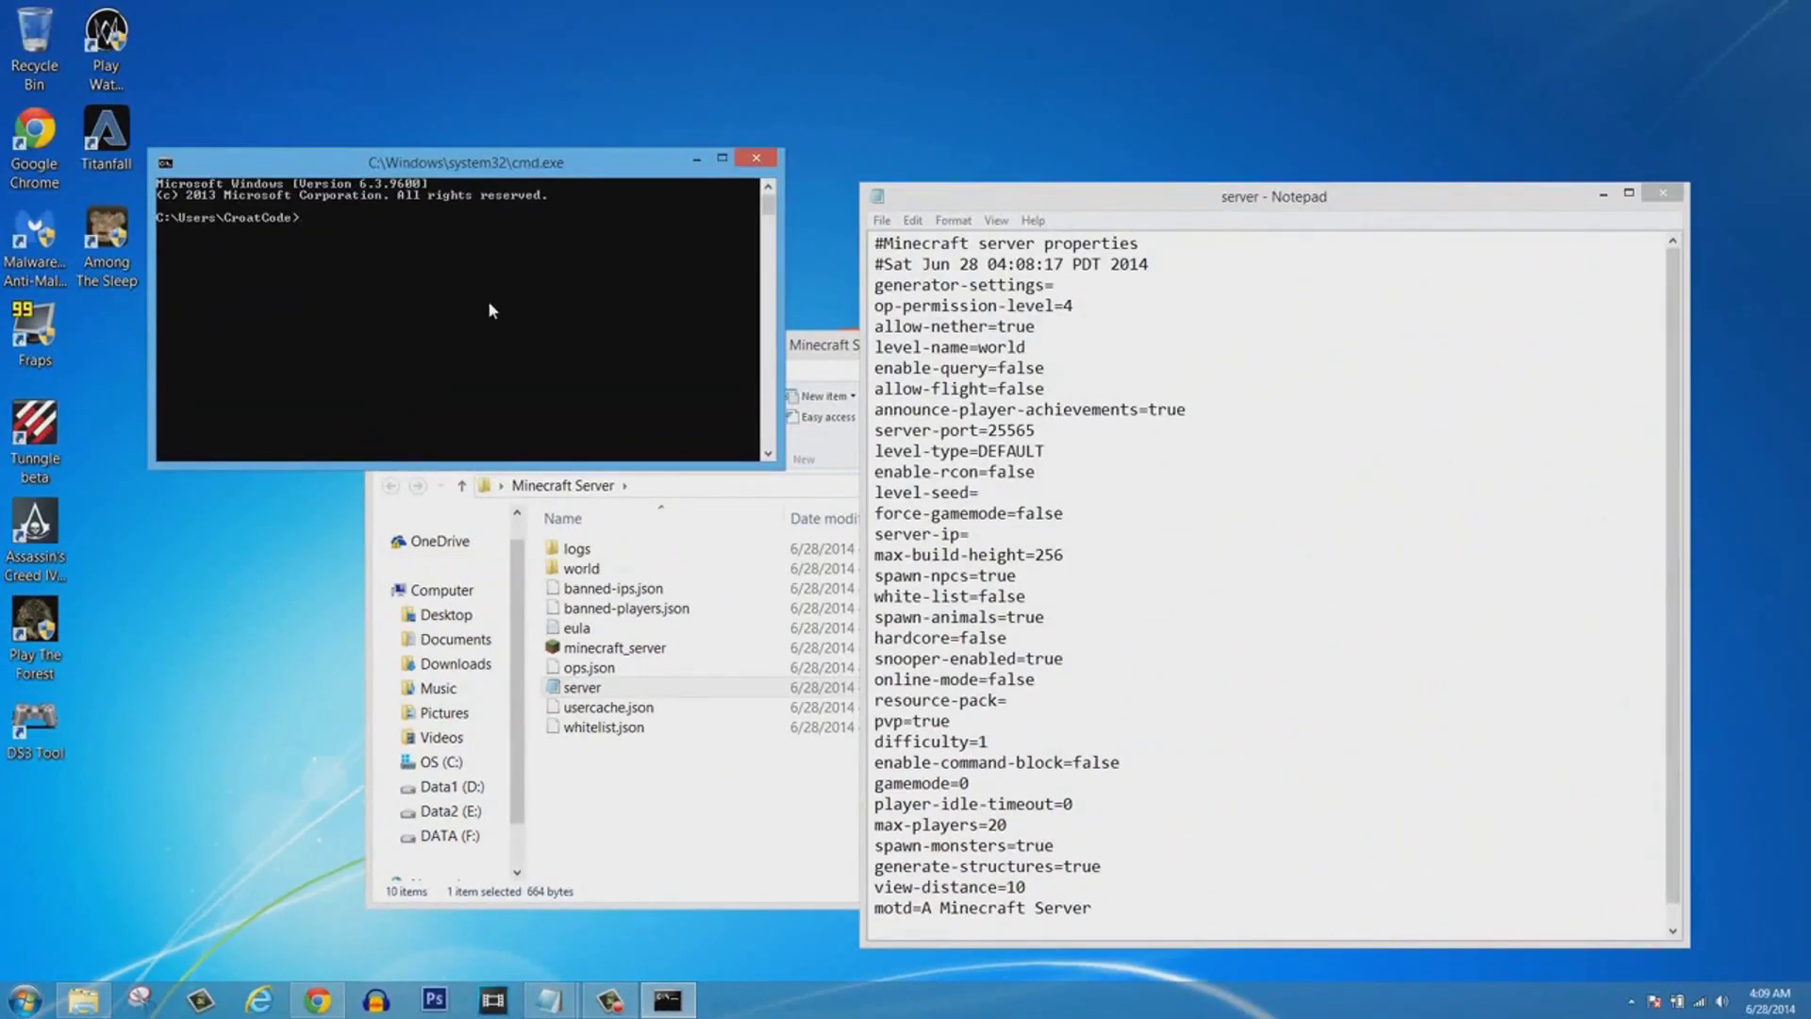
Run ipconfig and mark the IPv4 address 192.168.1.2 in the console.
text(ipconfig)
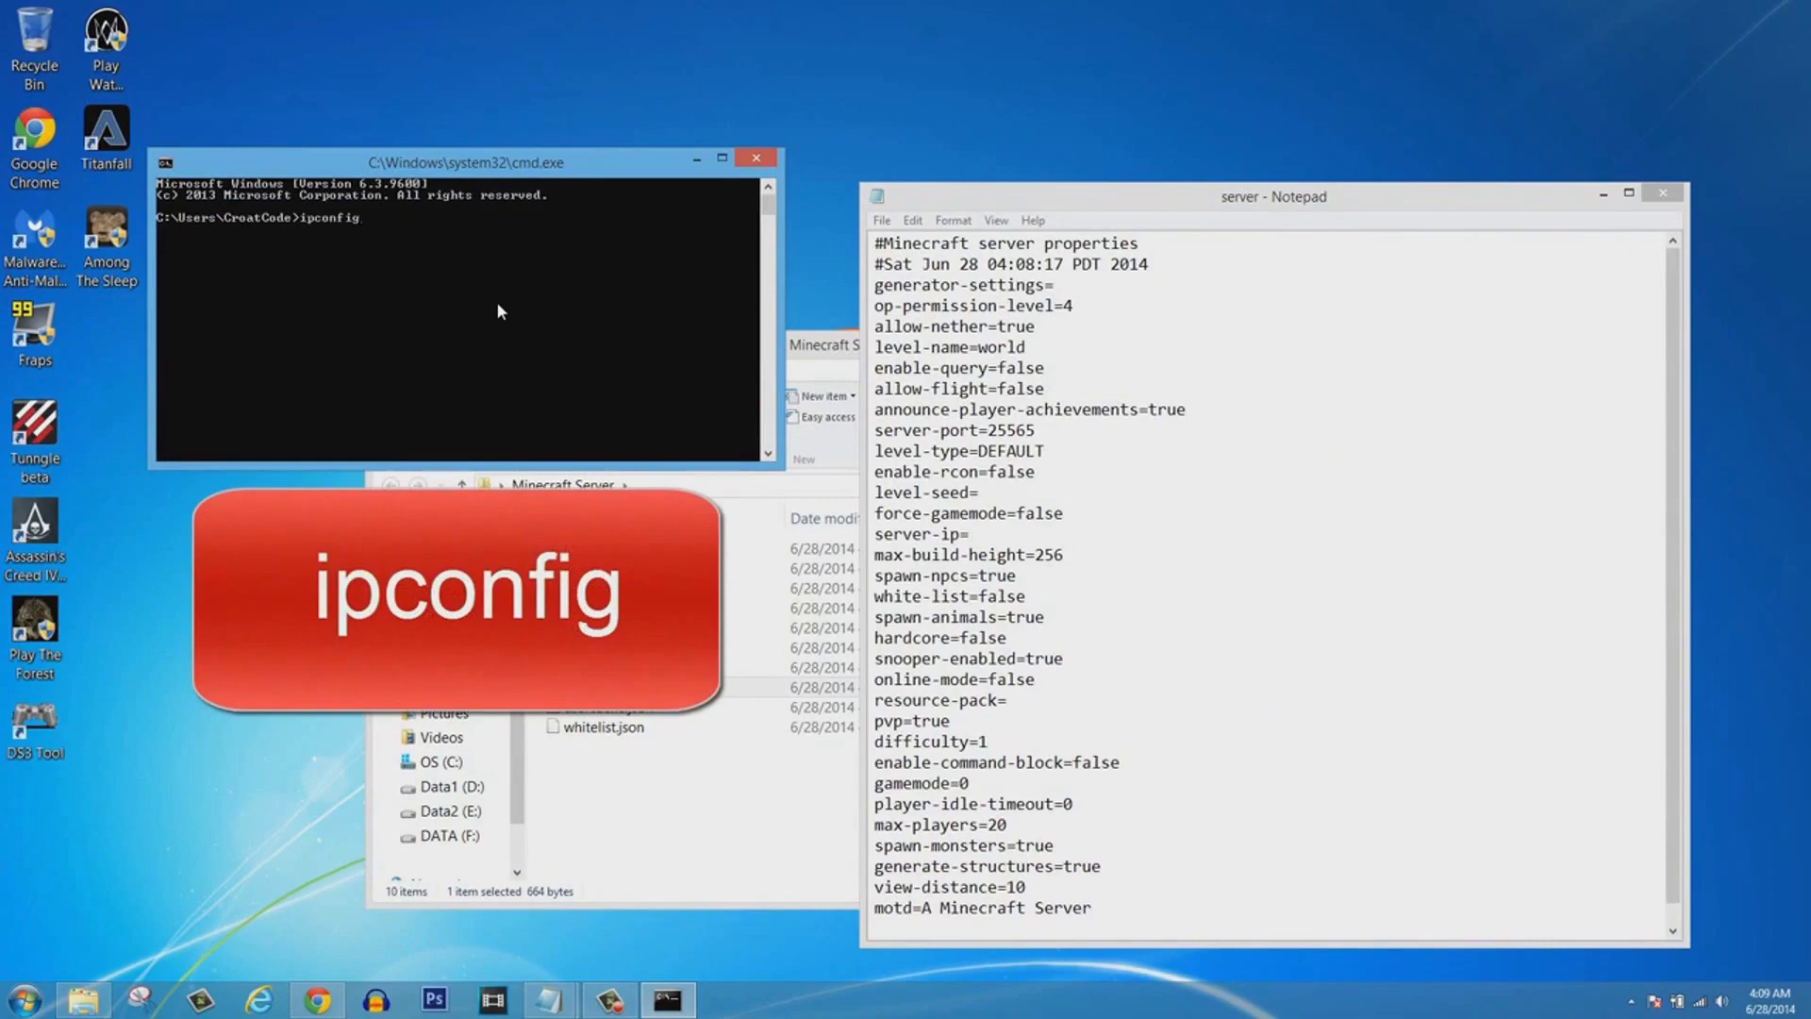
key(Return)
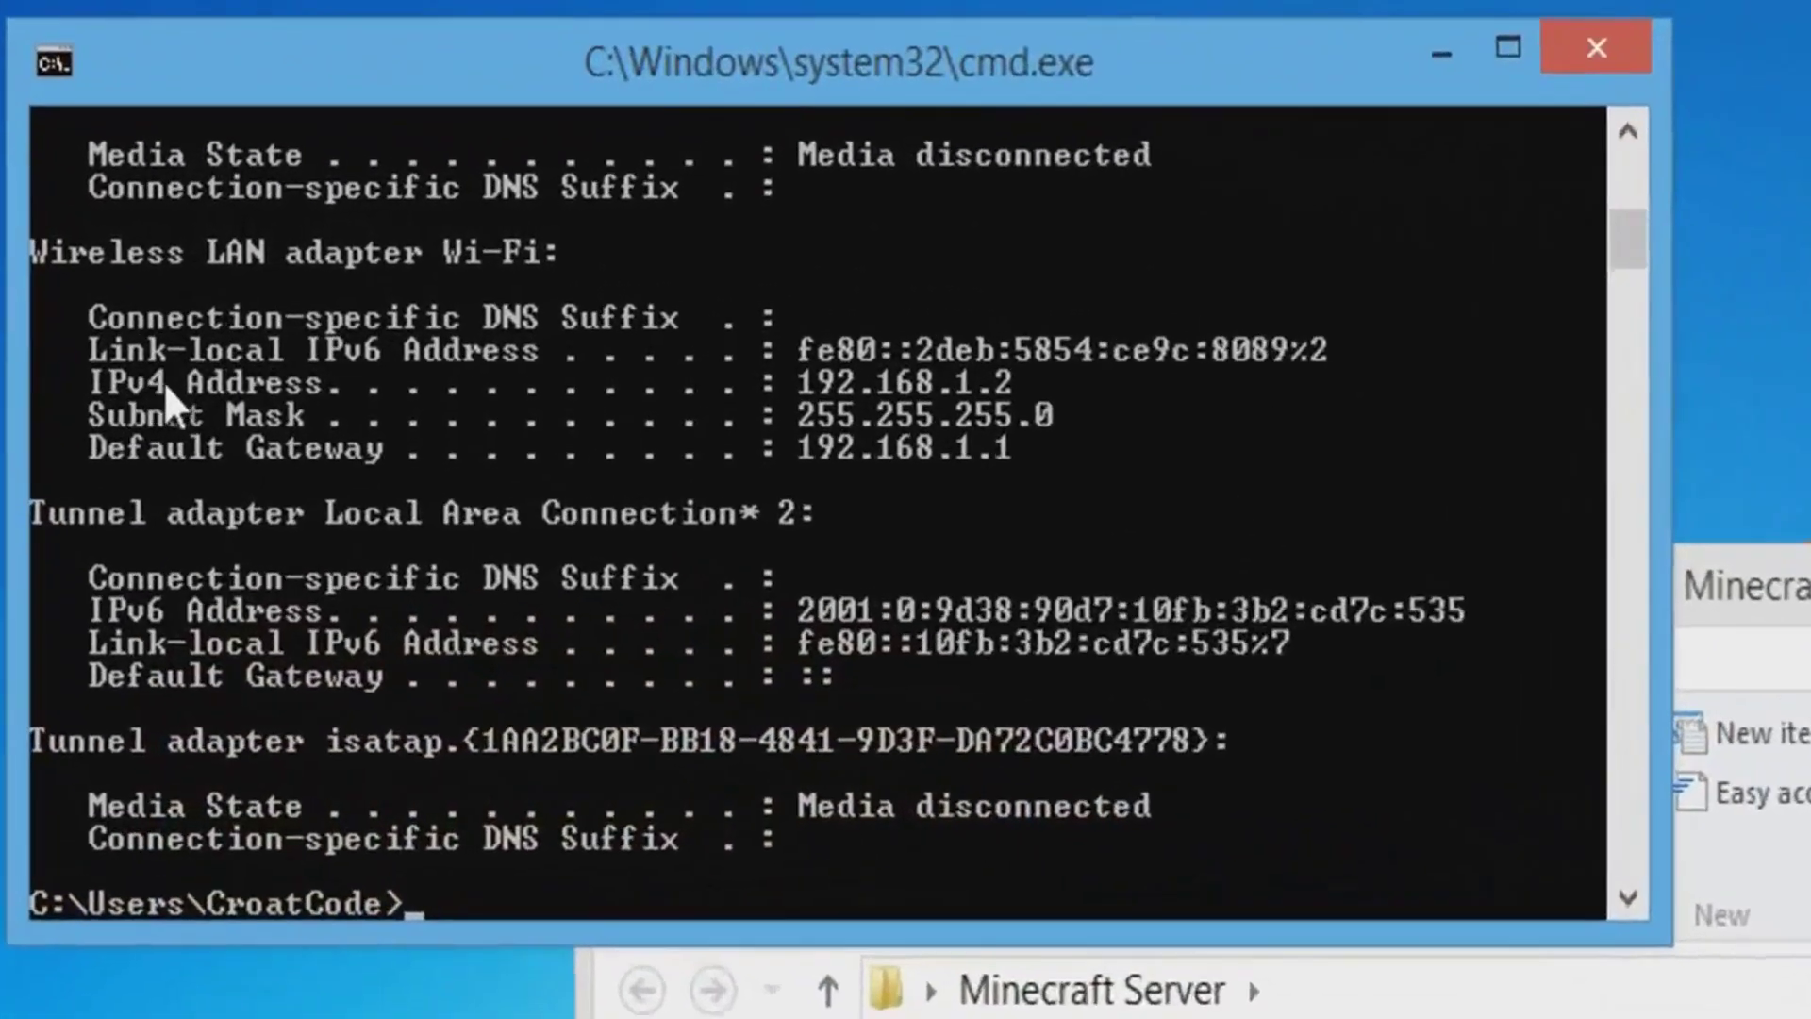
right_click(161, 375)
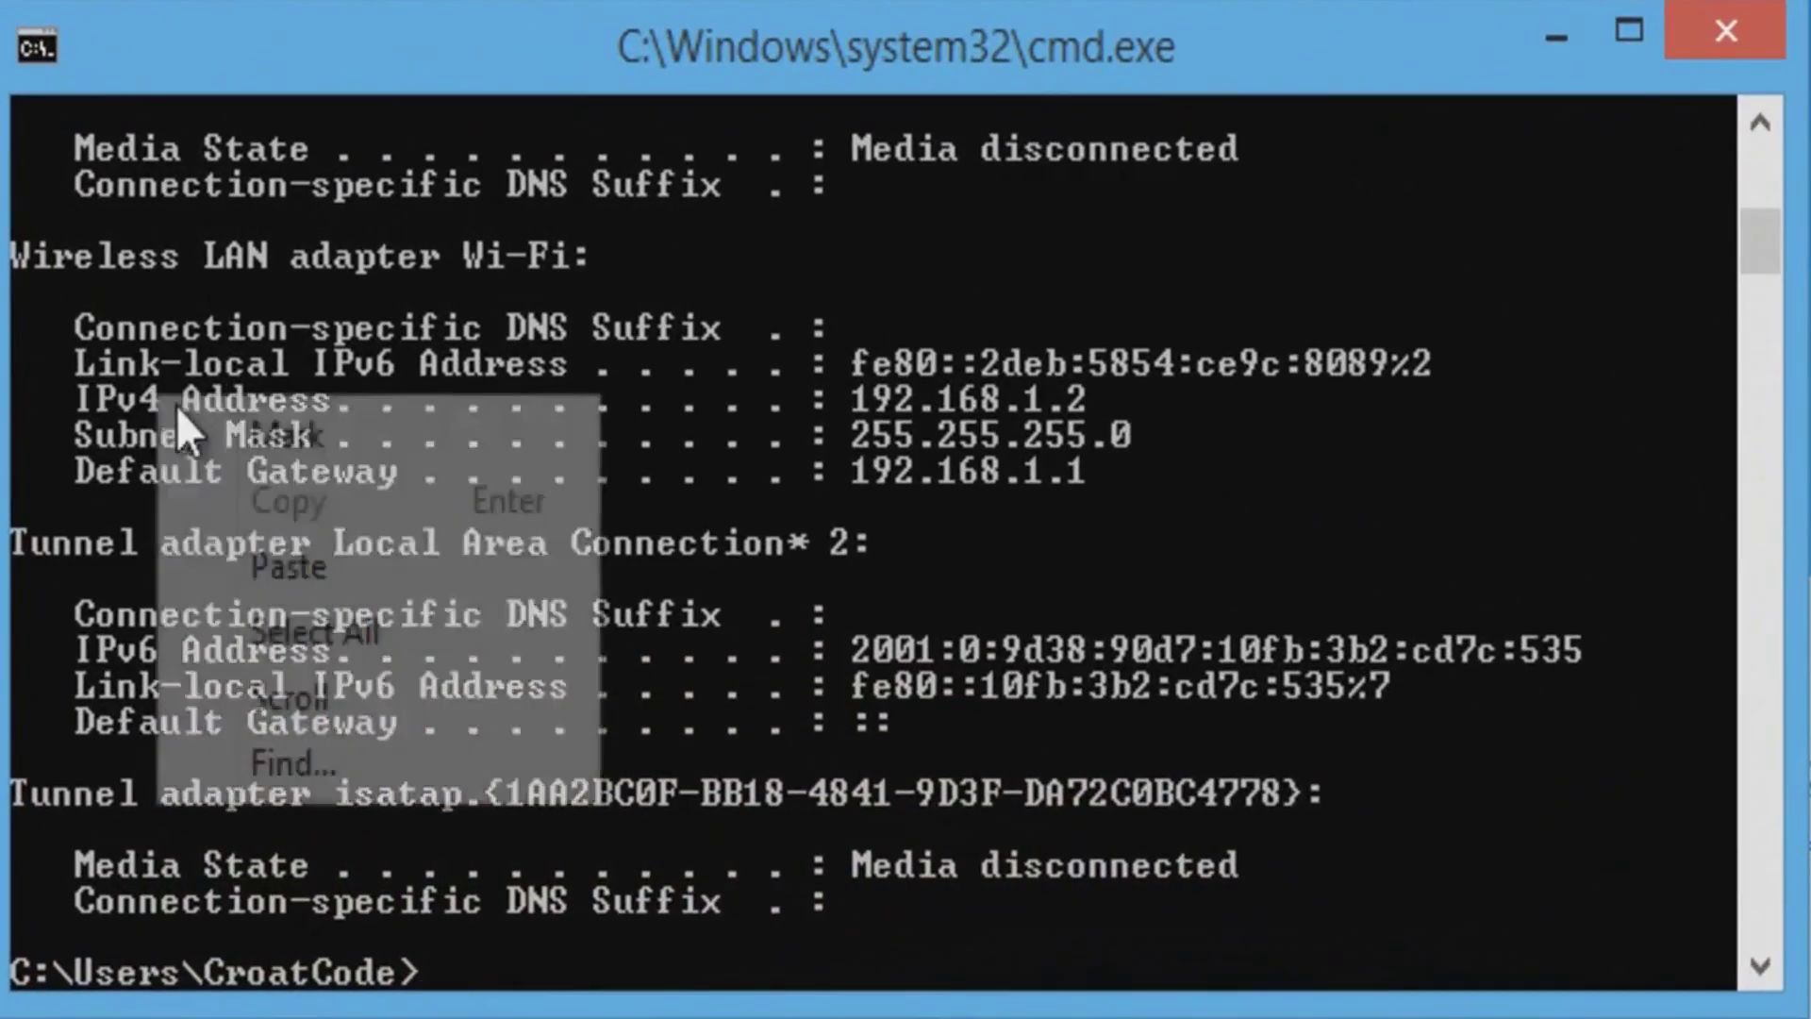
click(182, 388)
drag(93, 385, 1081, 400)
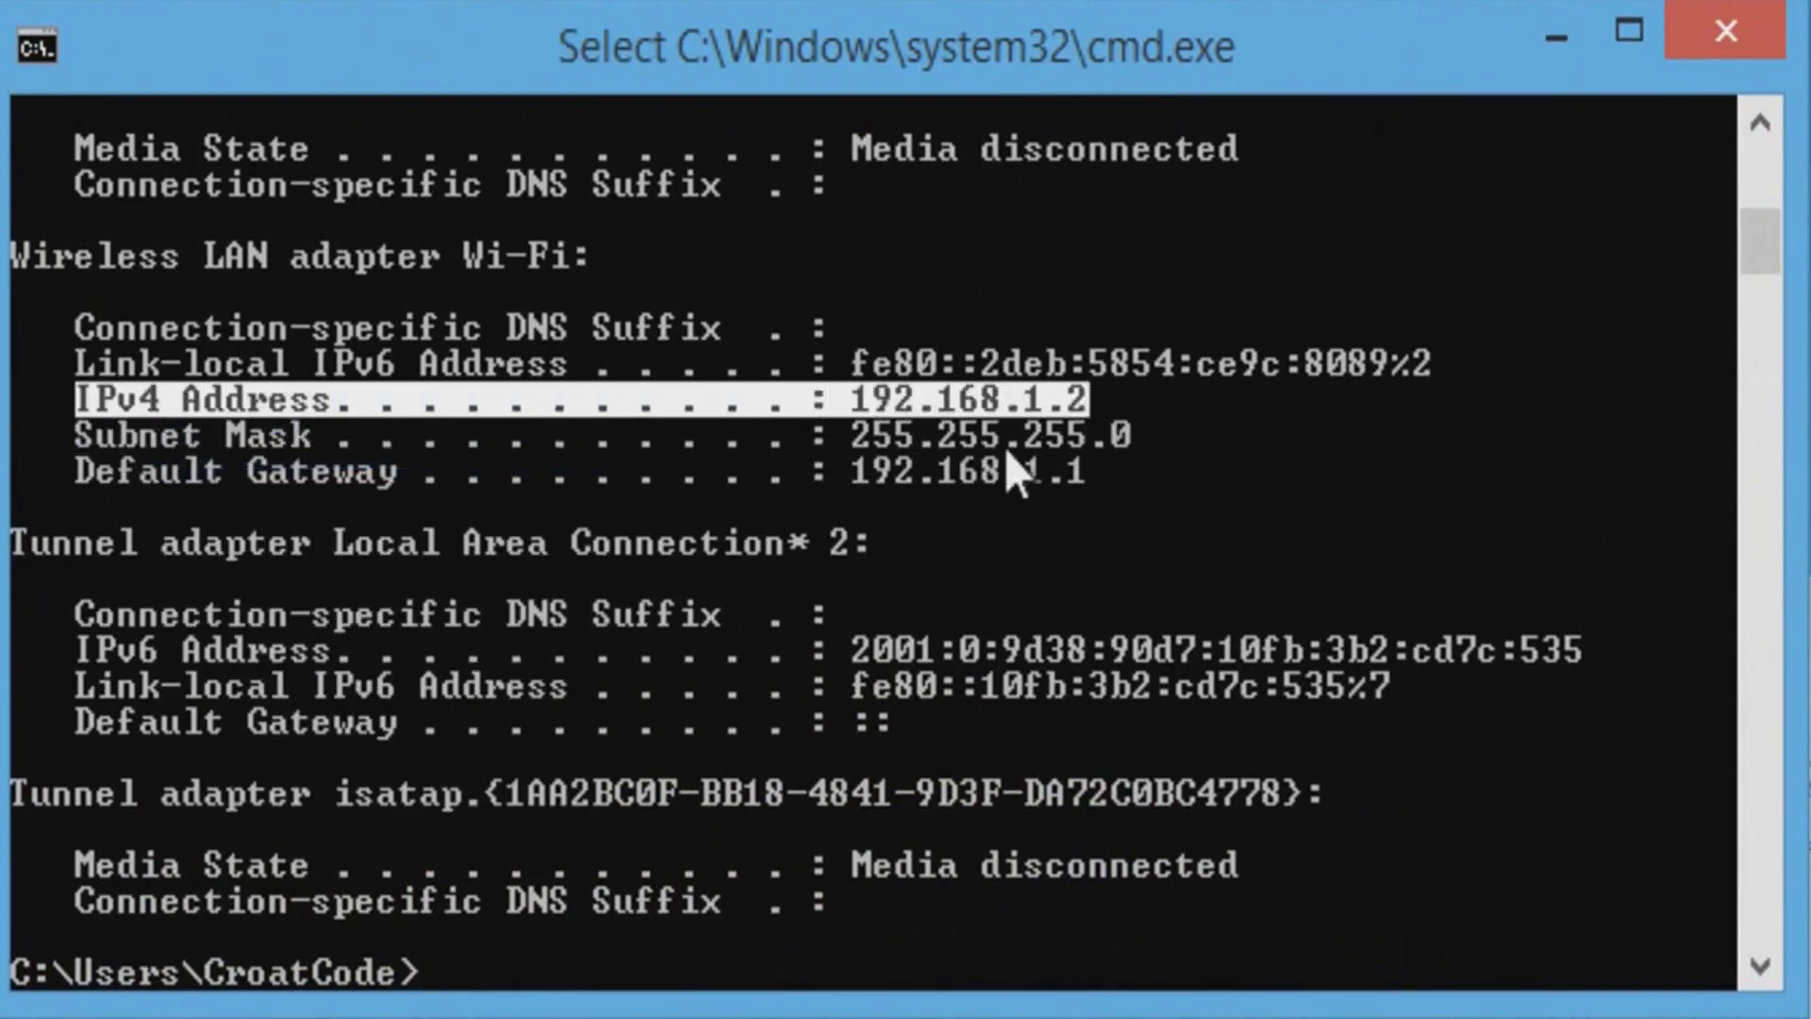
click(868, 404)
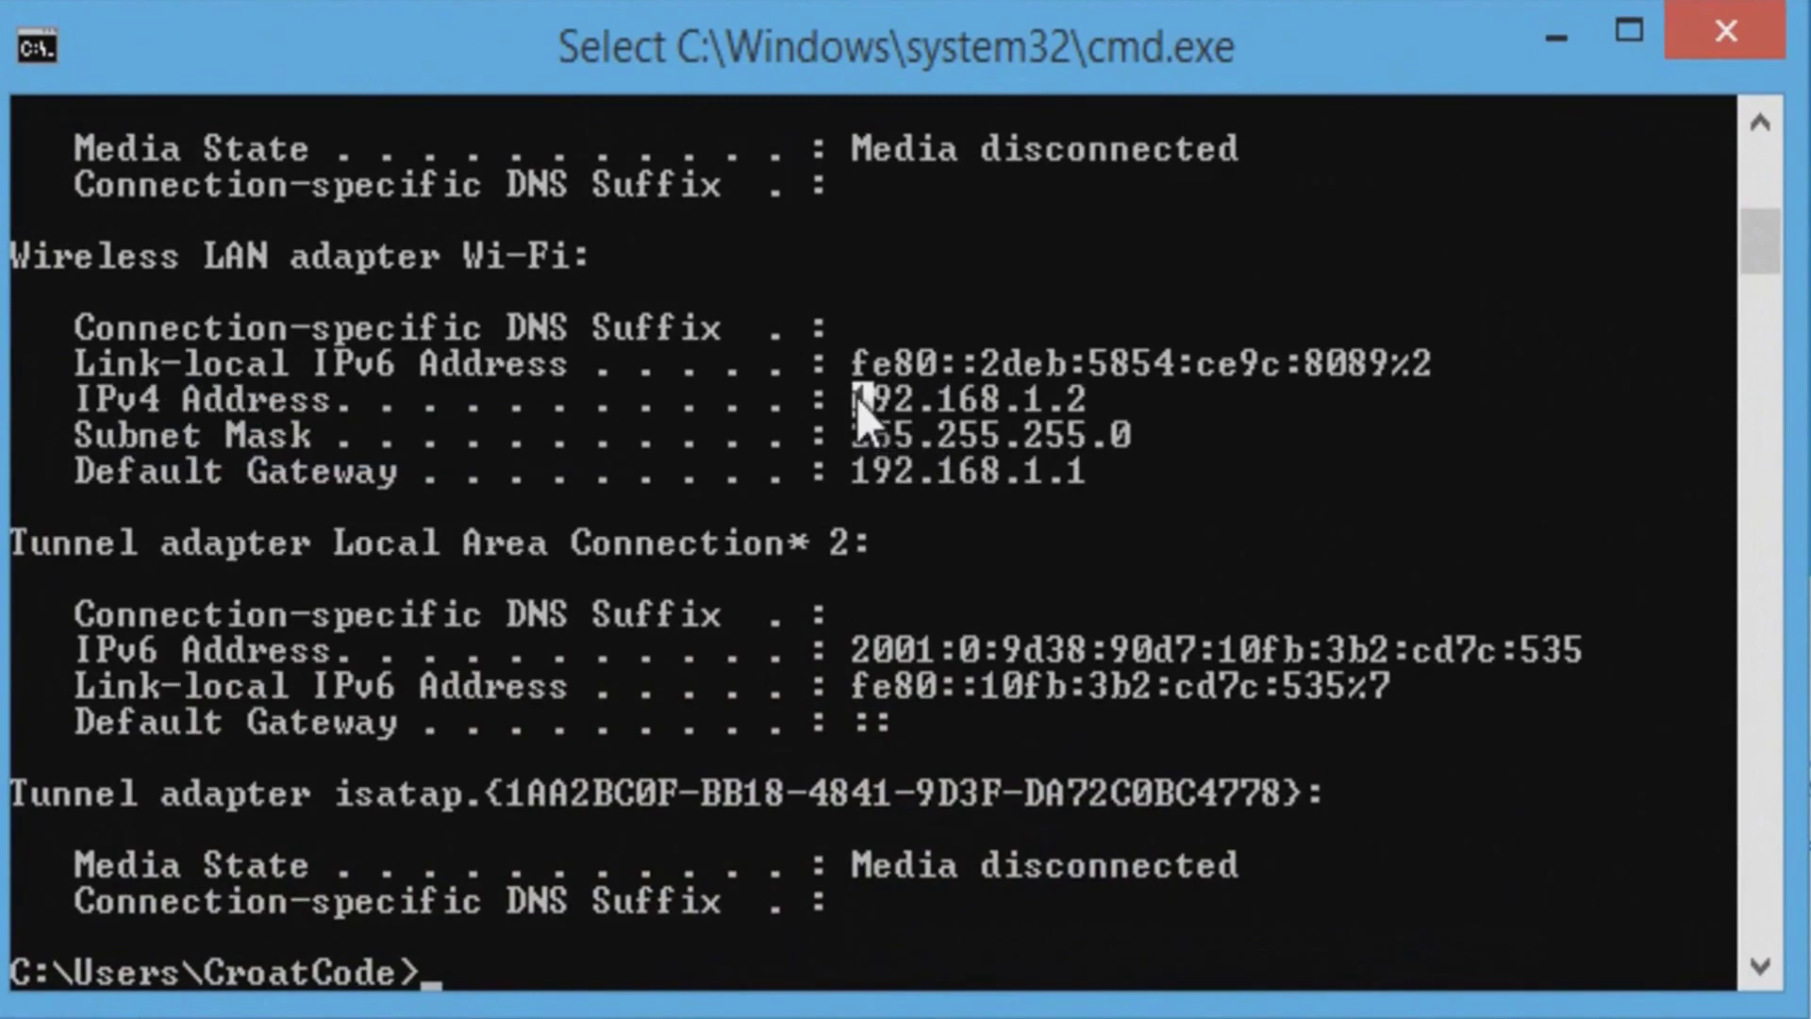
drag(856, 398, 1085, 405)
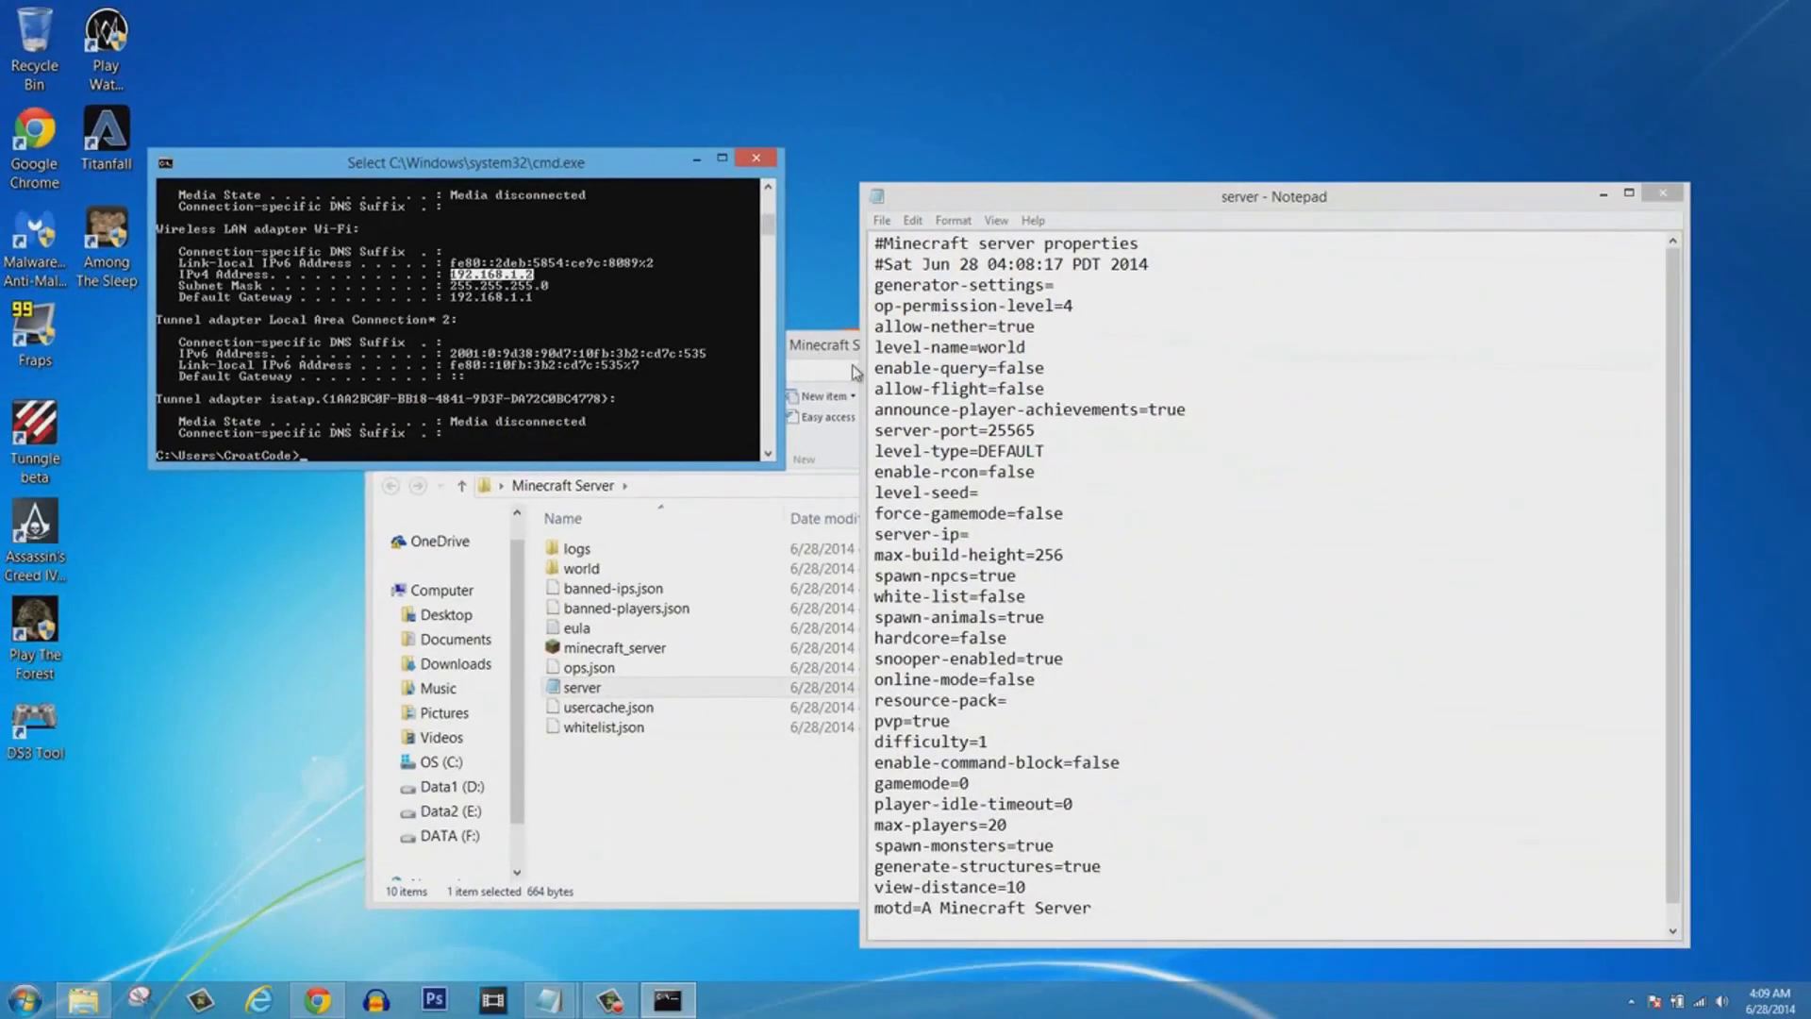
Close Command Prompt and enter 192.168.1.2 after server-ip= in the properties file.
key(Return)
click(988, 533)
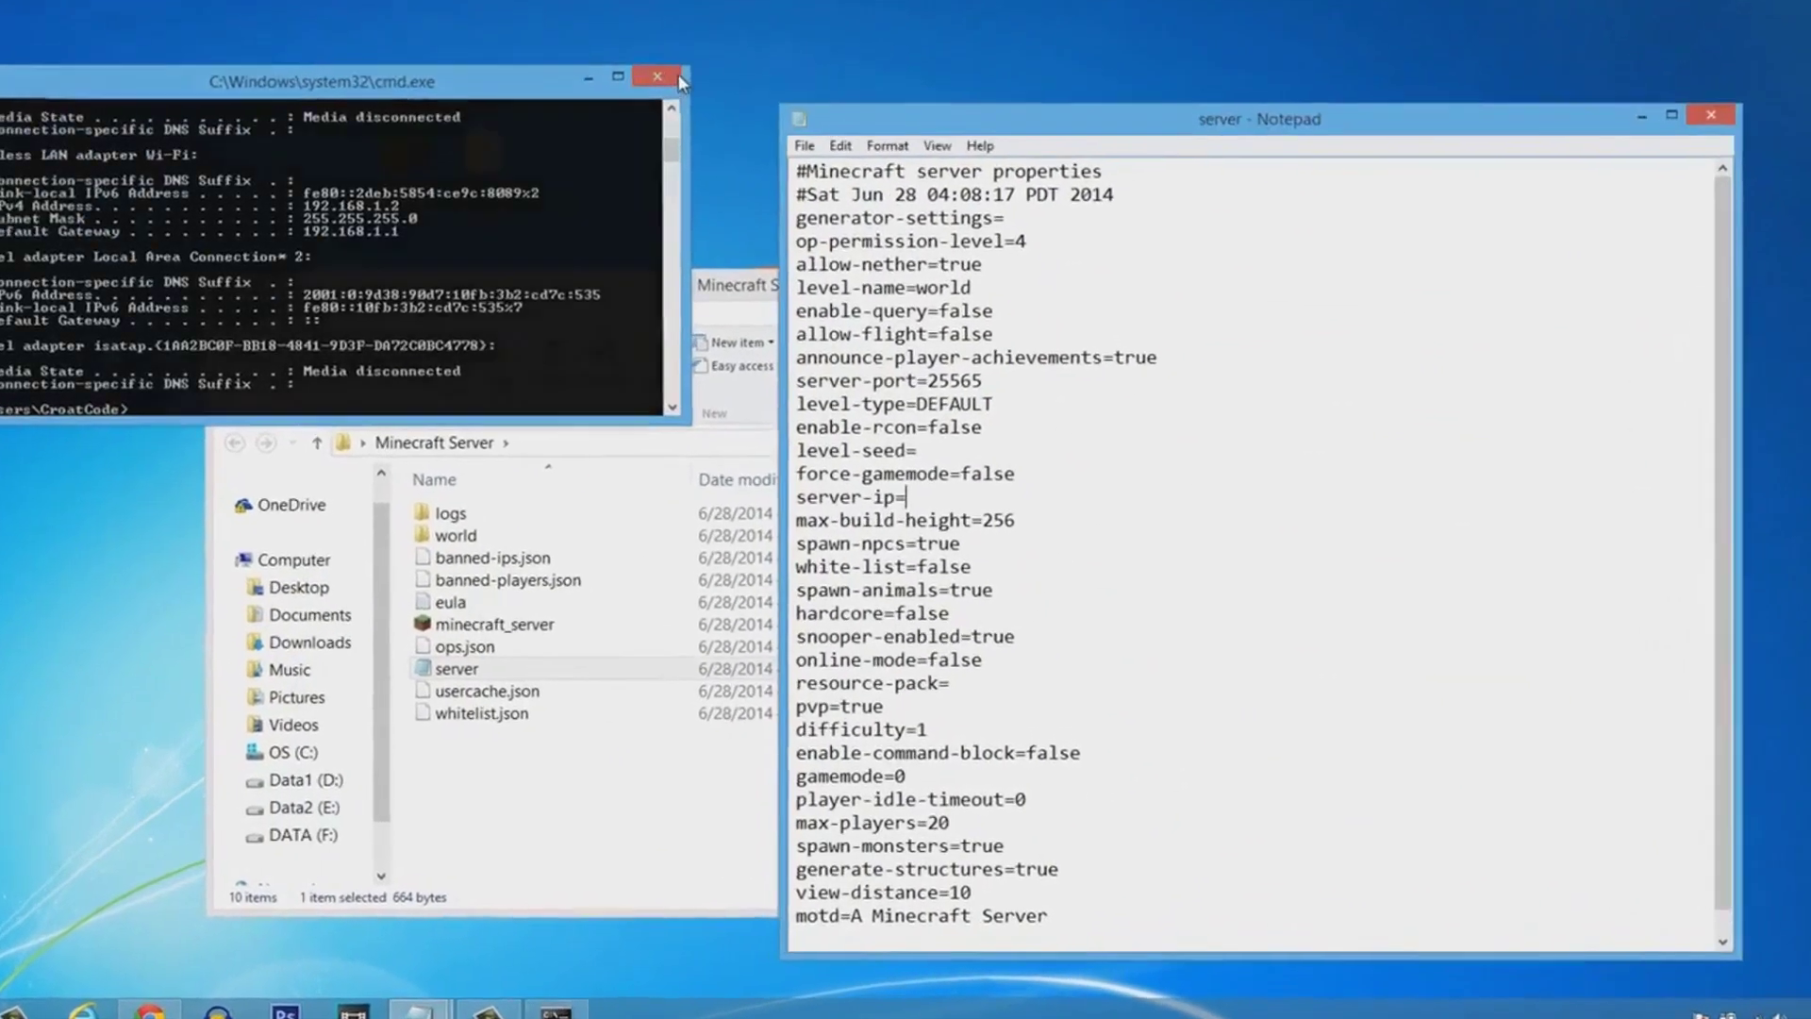
click(765, 160)
text(@ECHO OFF "%ProgramFiles(x86)%\Java\jre7\bin\java.exe" -Xmx1024M -Xms1024M -jar minecraft_server.exe PAUSE)
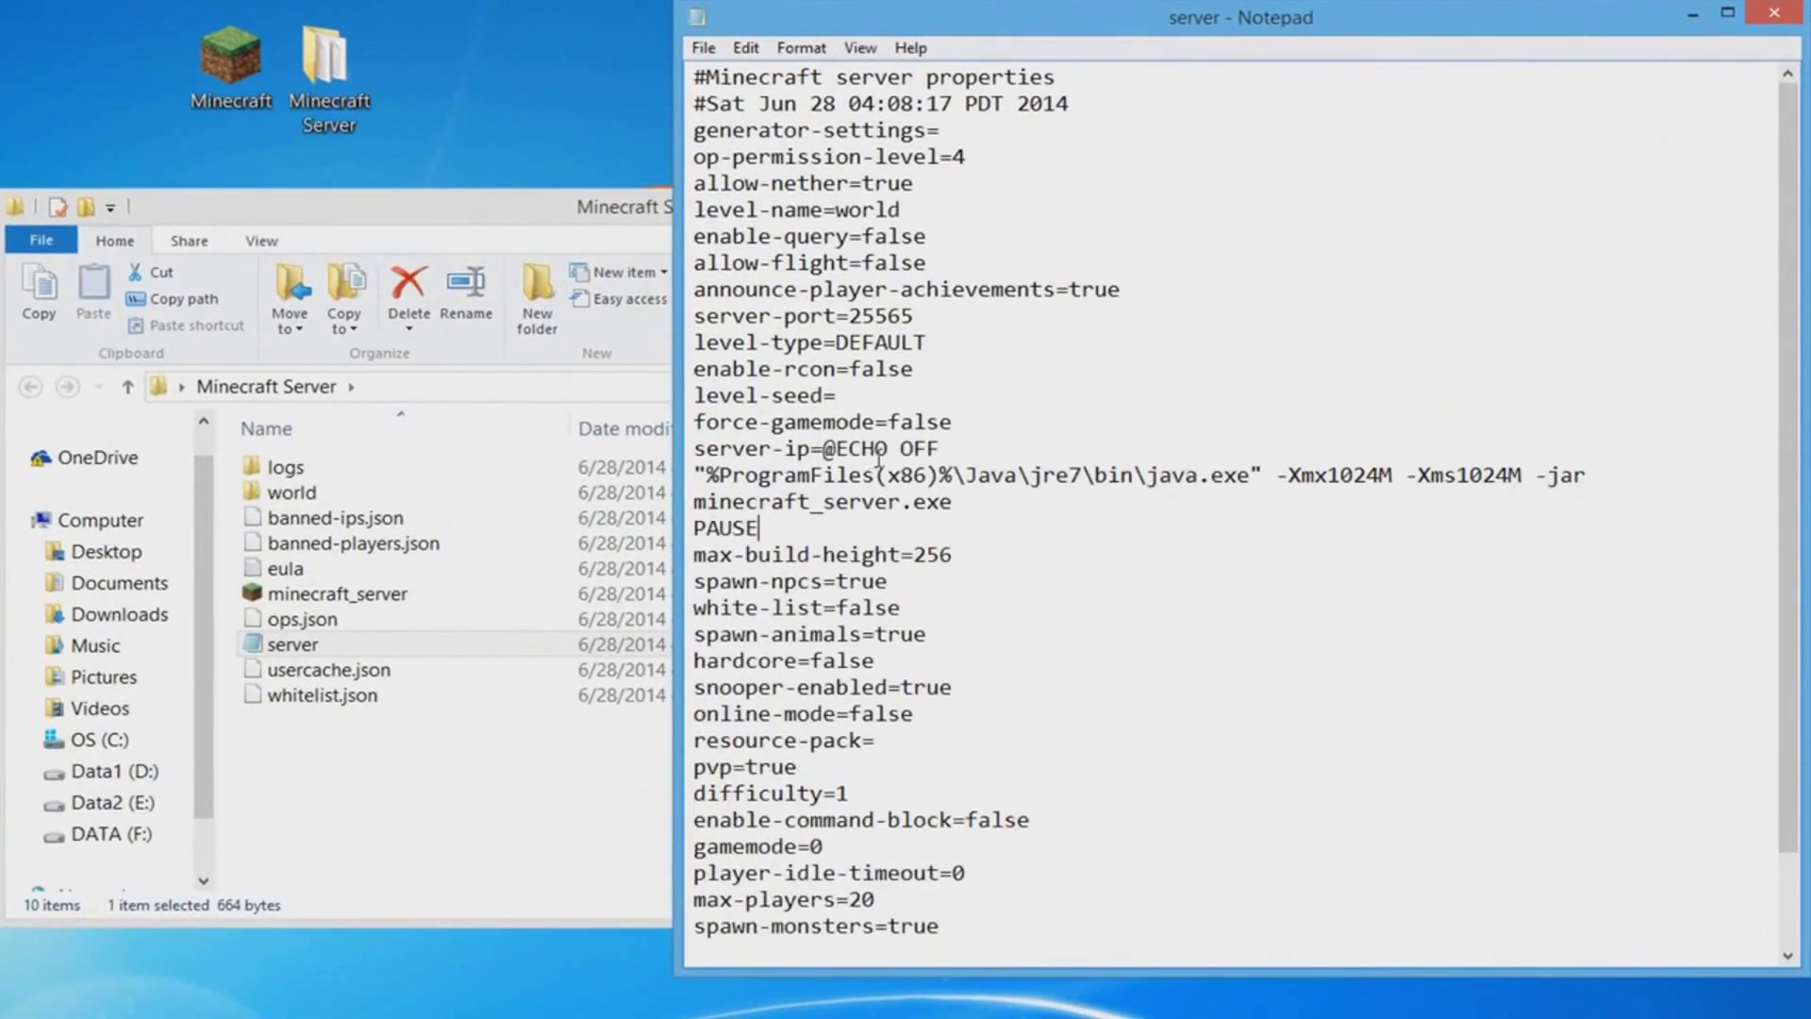
key(ctrl+z)
text(192.168.1.2)
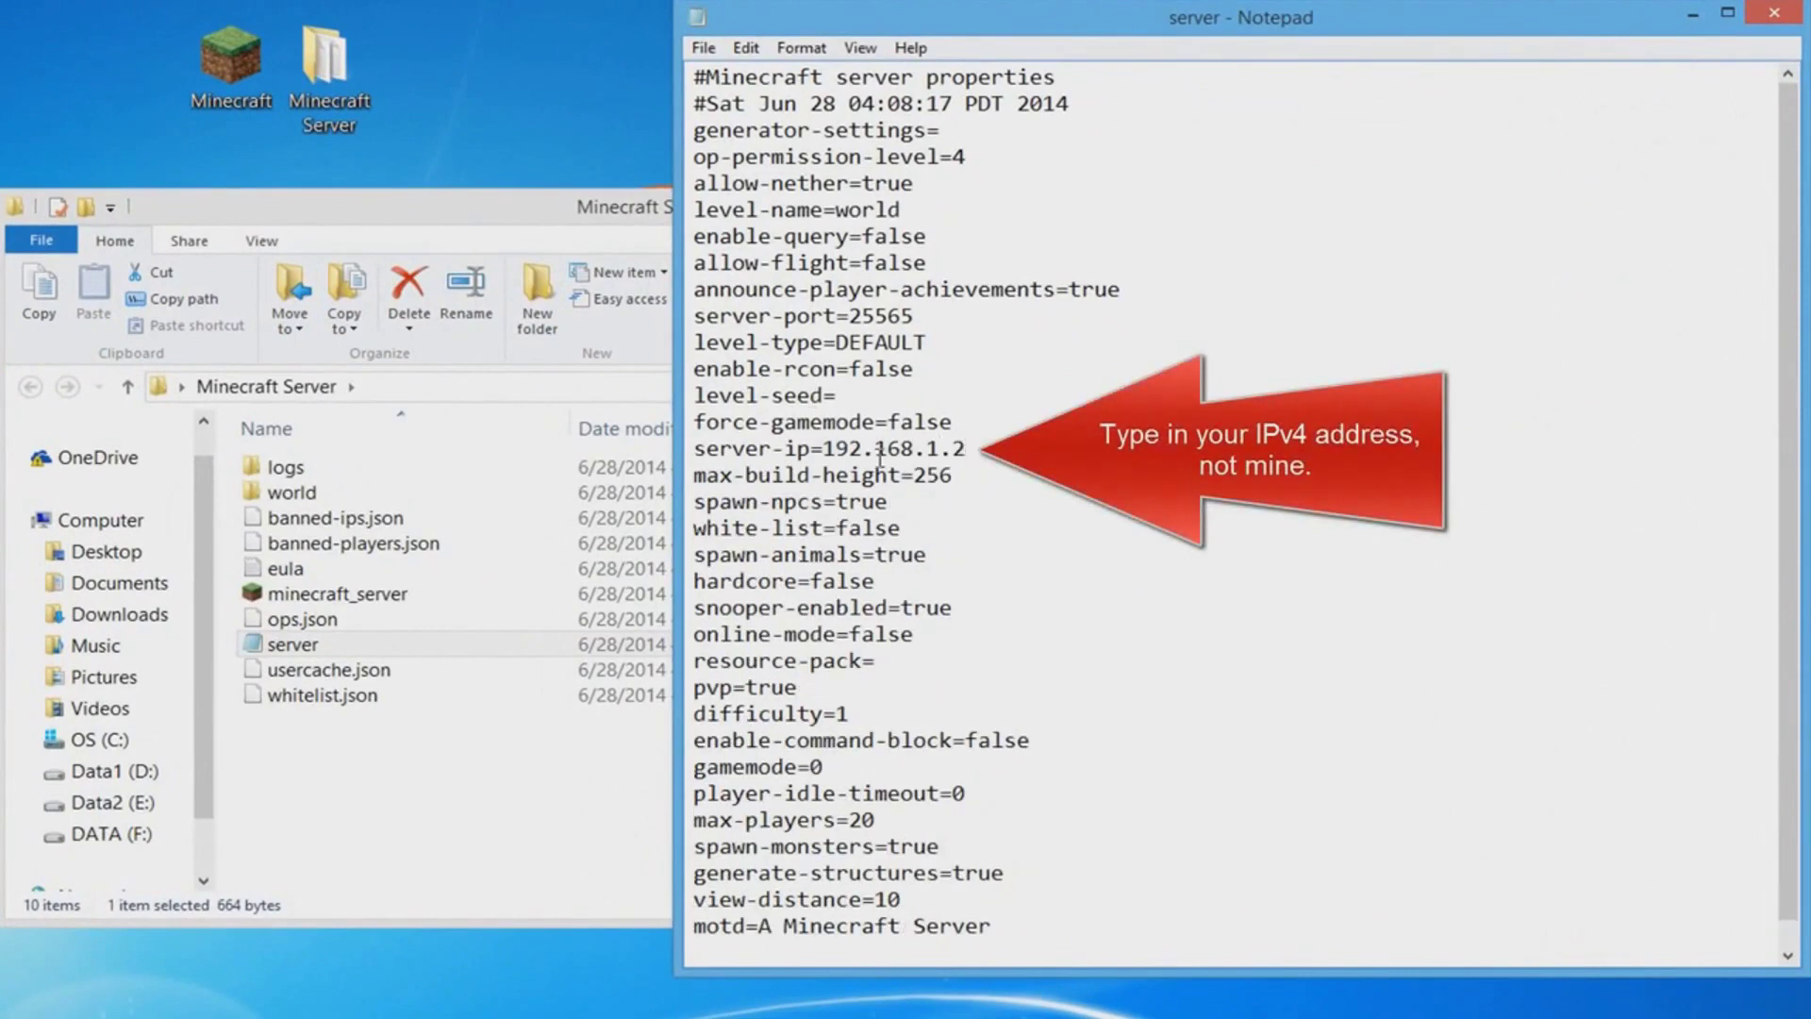
drag(826, 448, 990, 443)
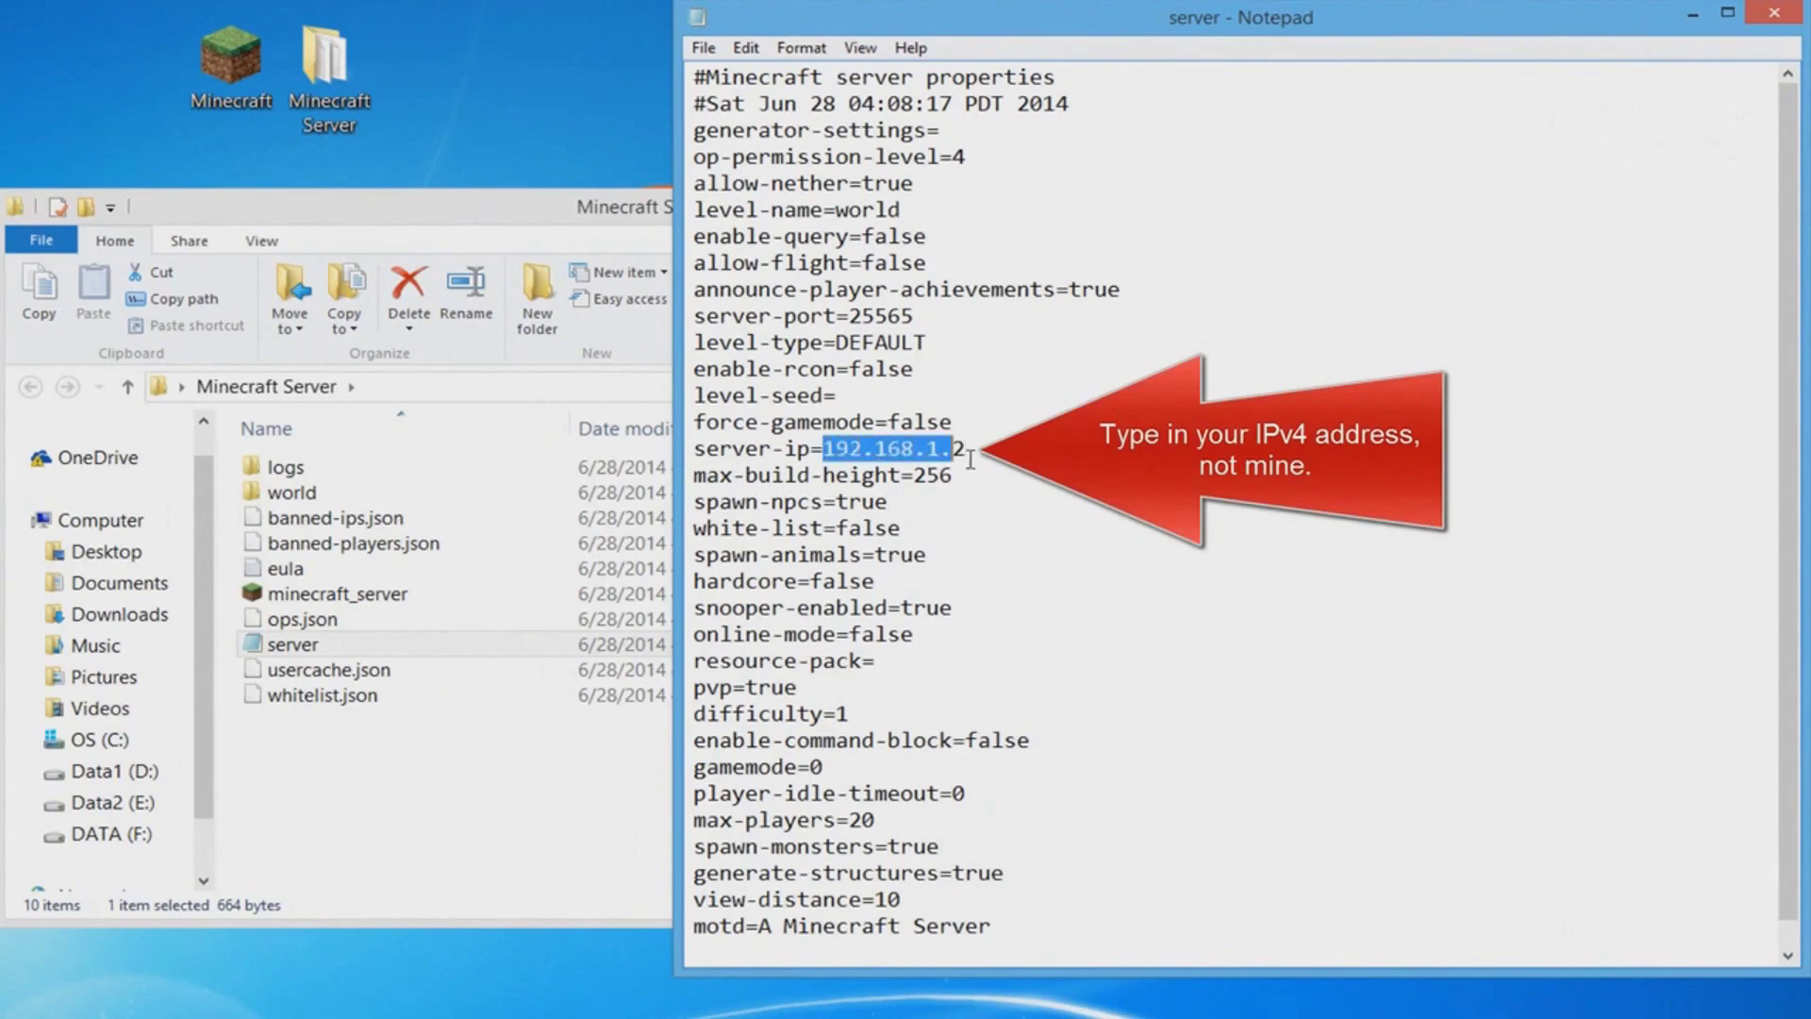
click(990, 443)
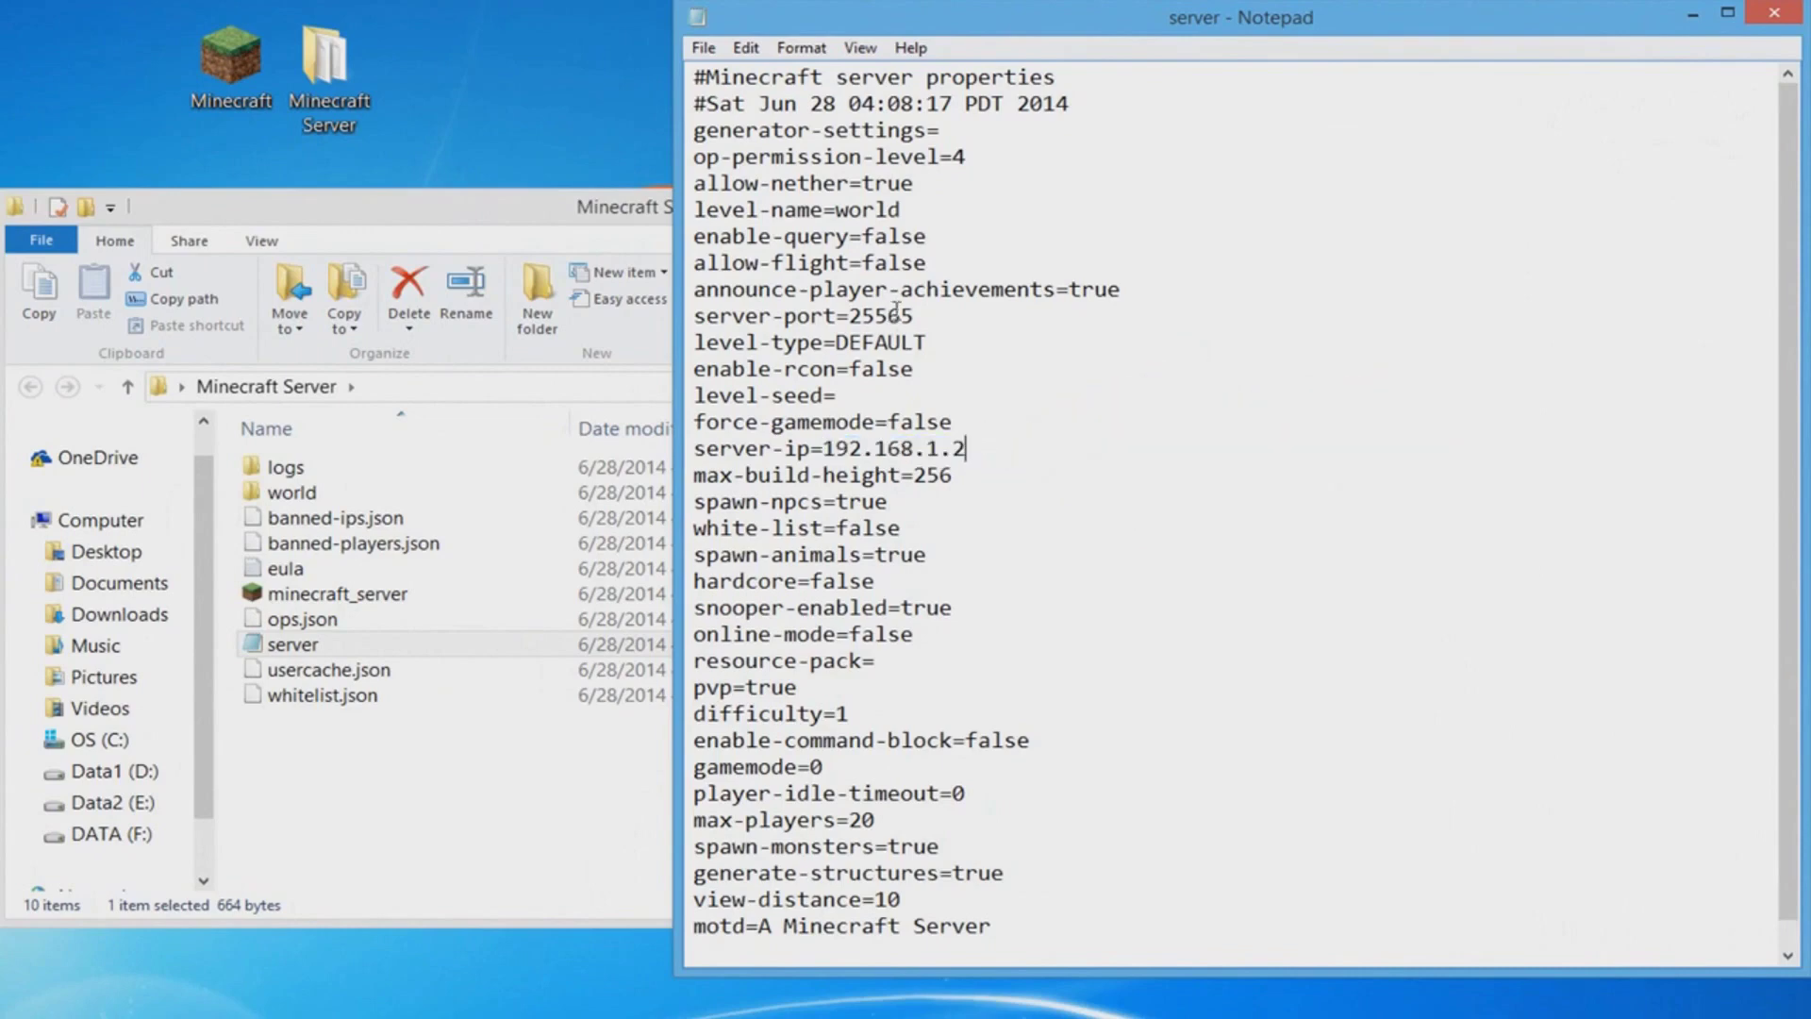
Copy the port number 25565, then save and close the server properties file.
drag(914, 315, 858, 315)
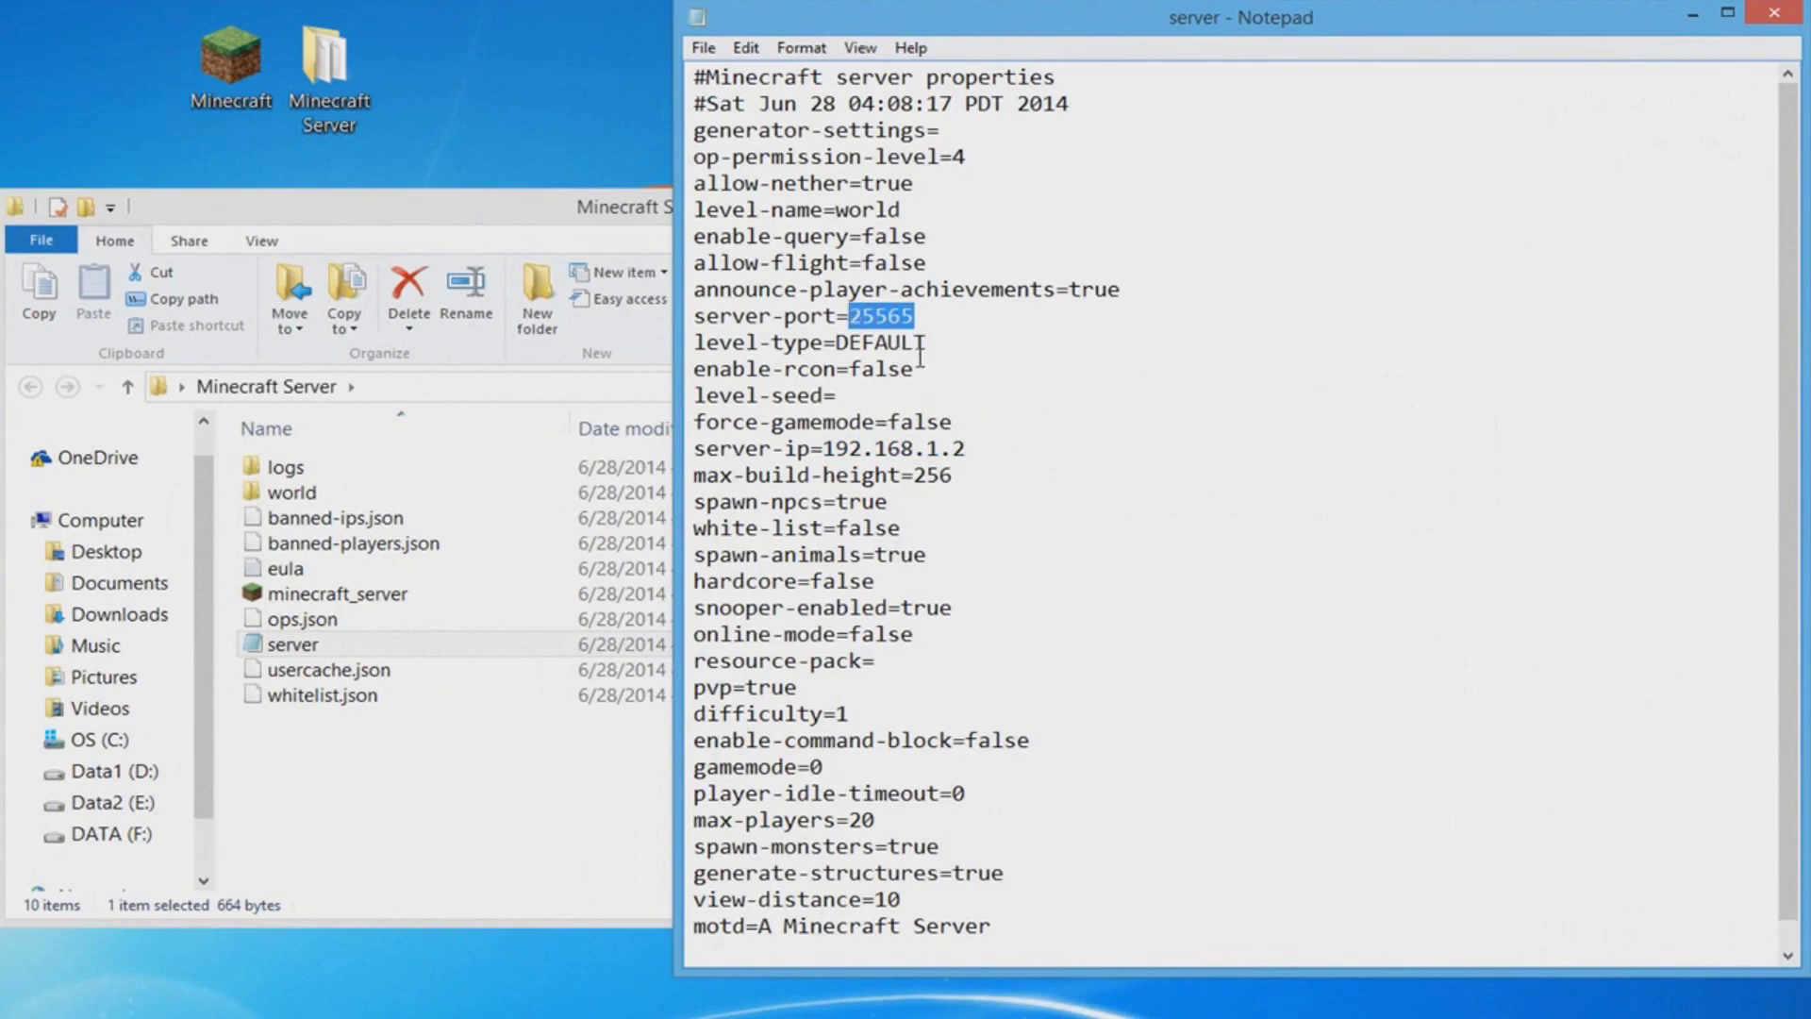
right_click(880, 315)
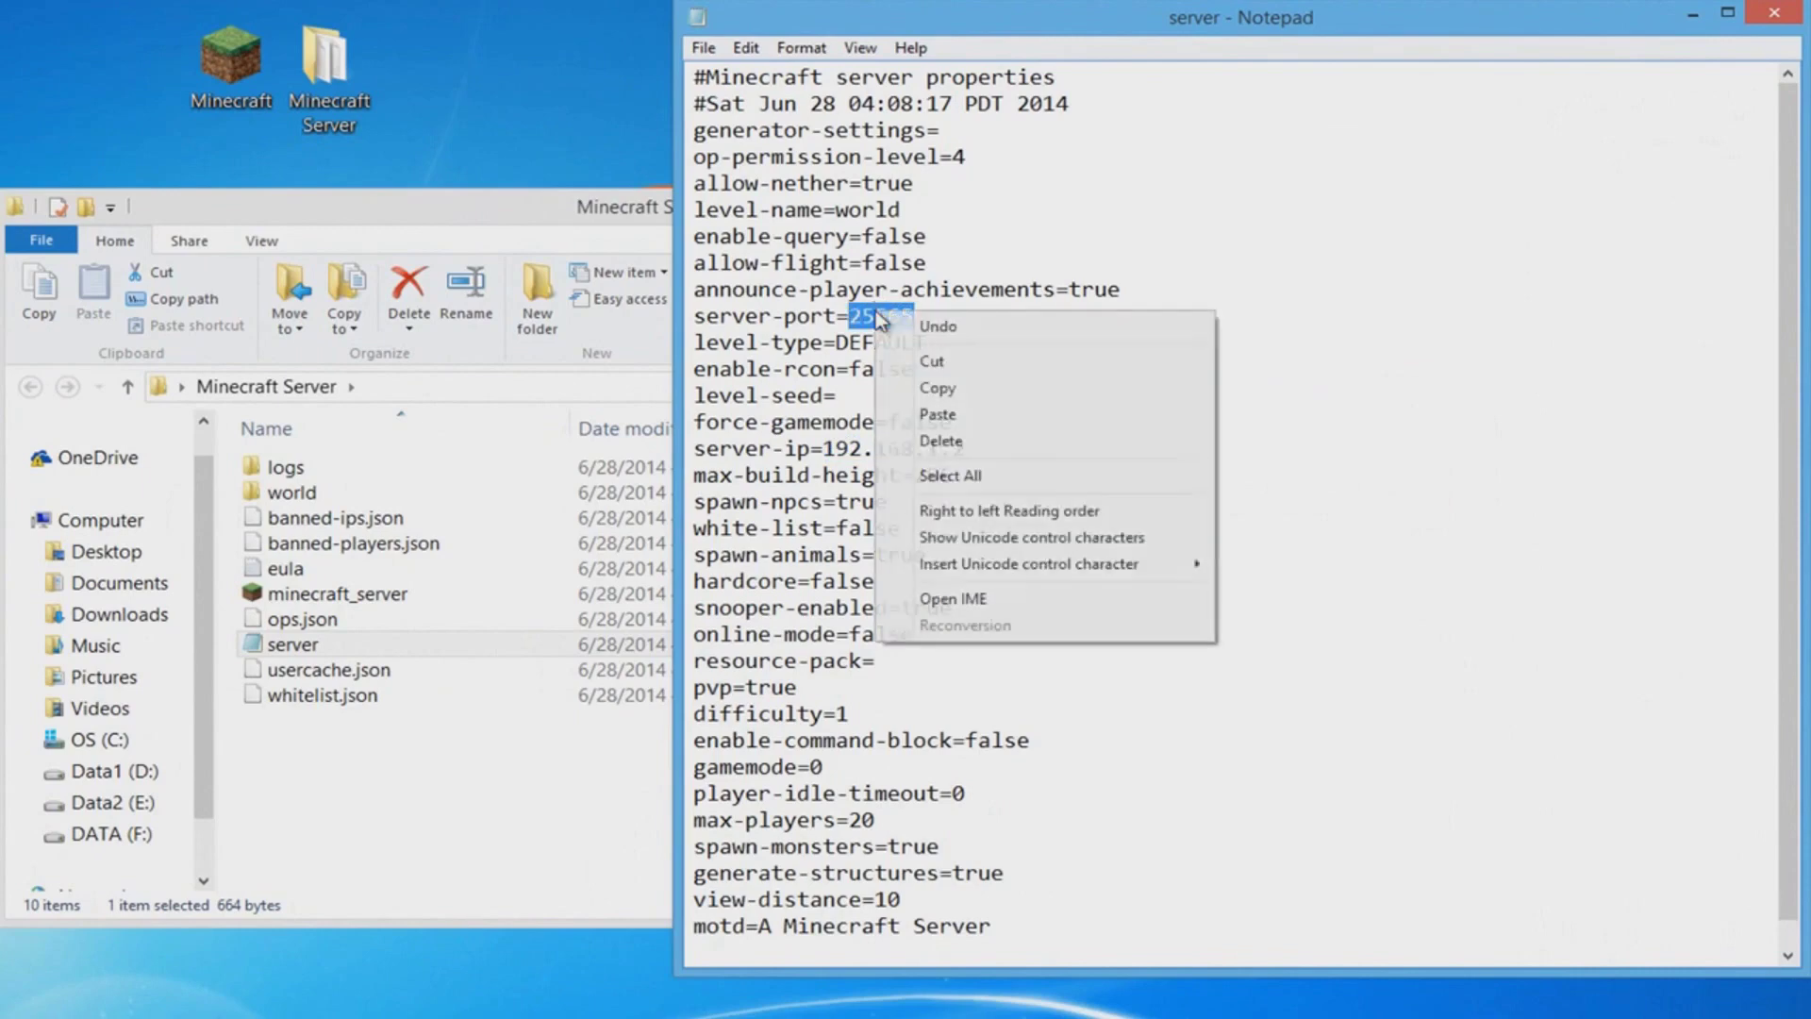
click(940, 387)
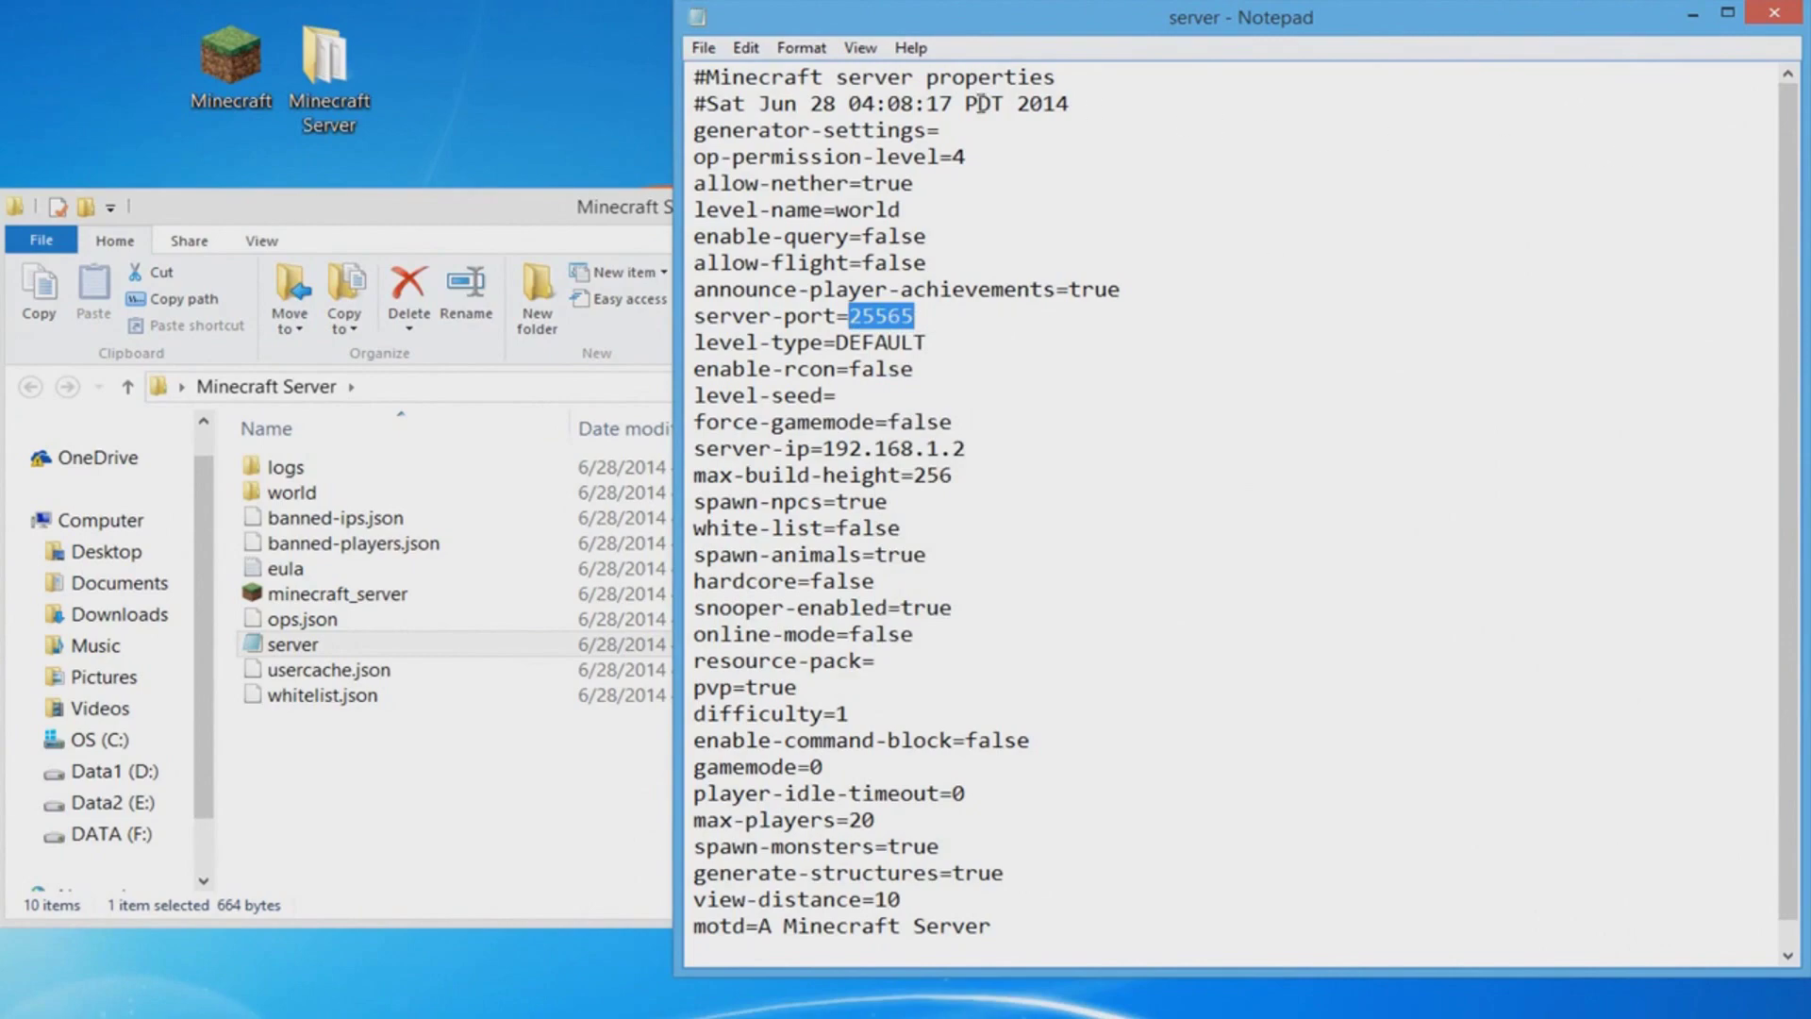
click(703, 51)
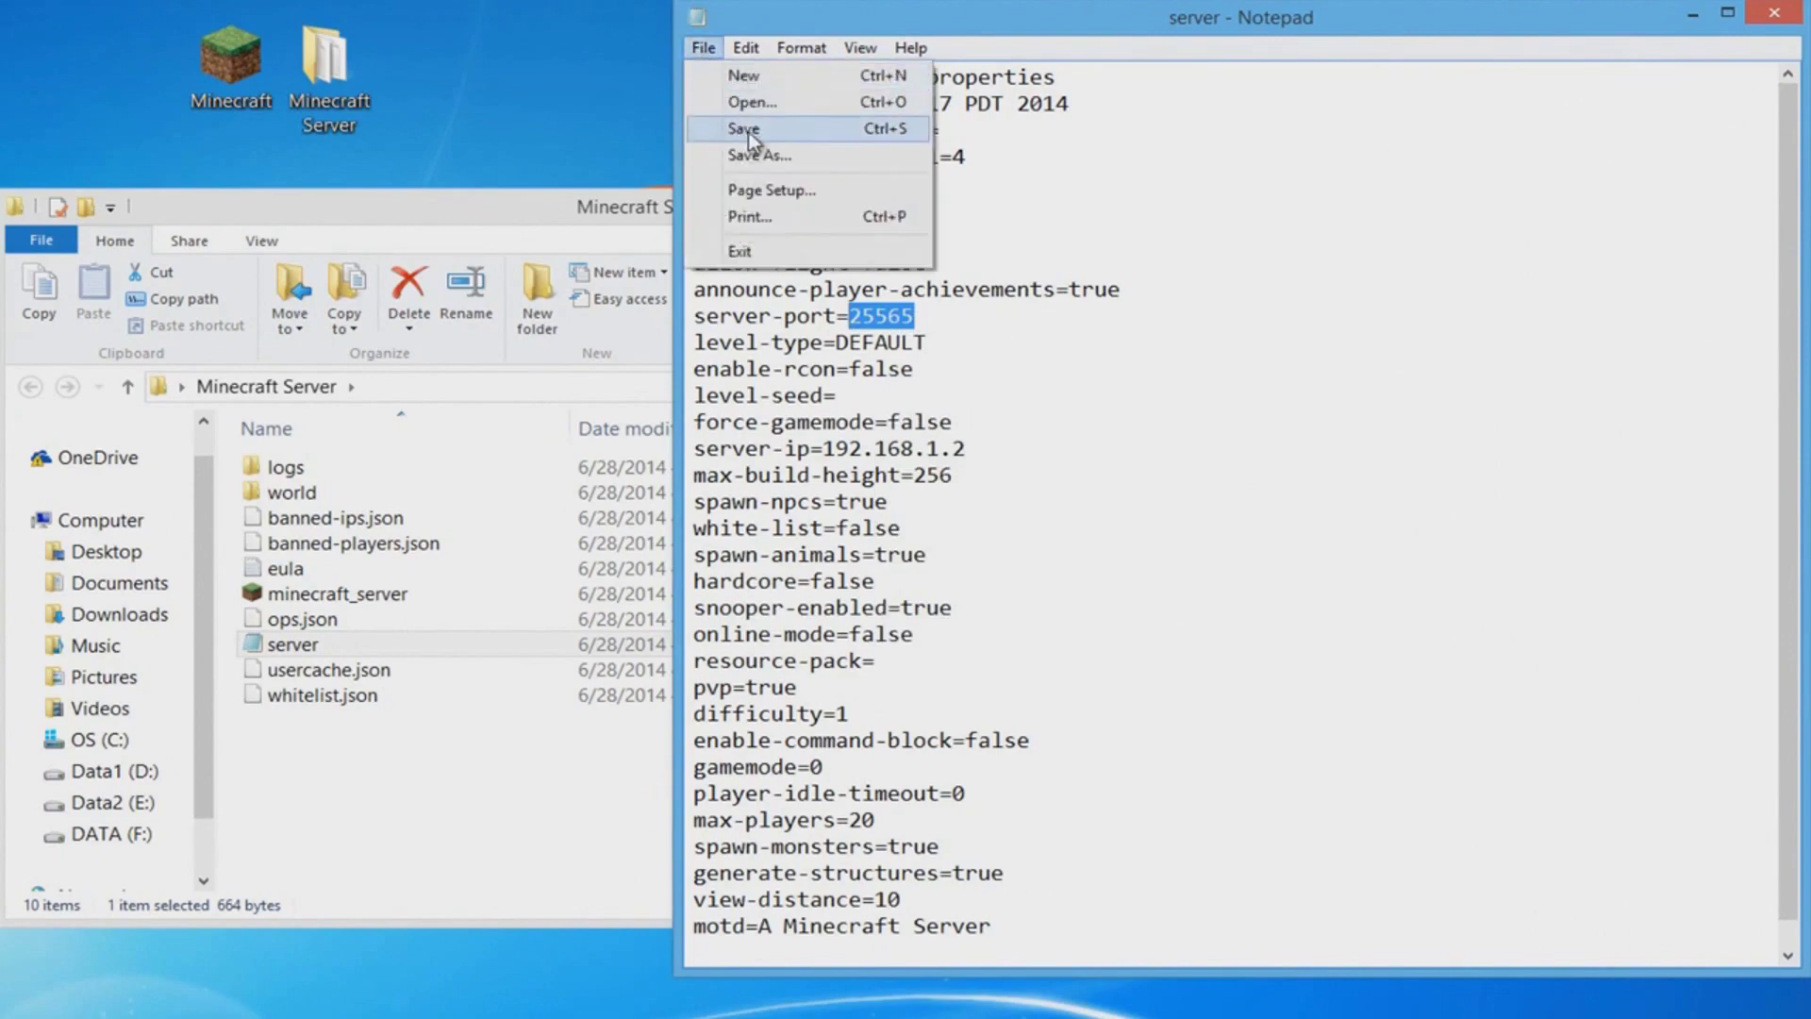
click(750, 134)
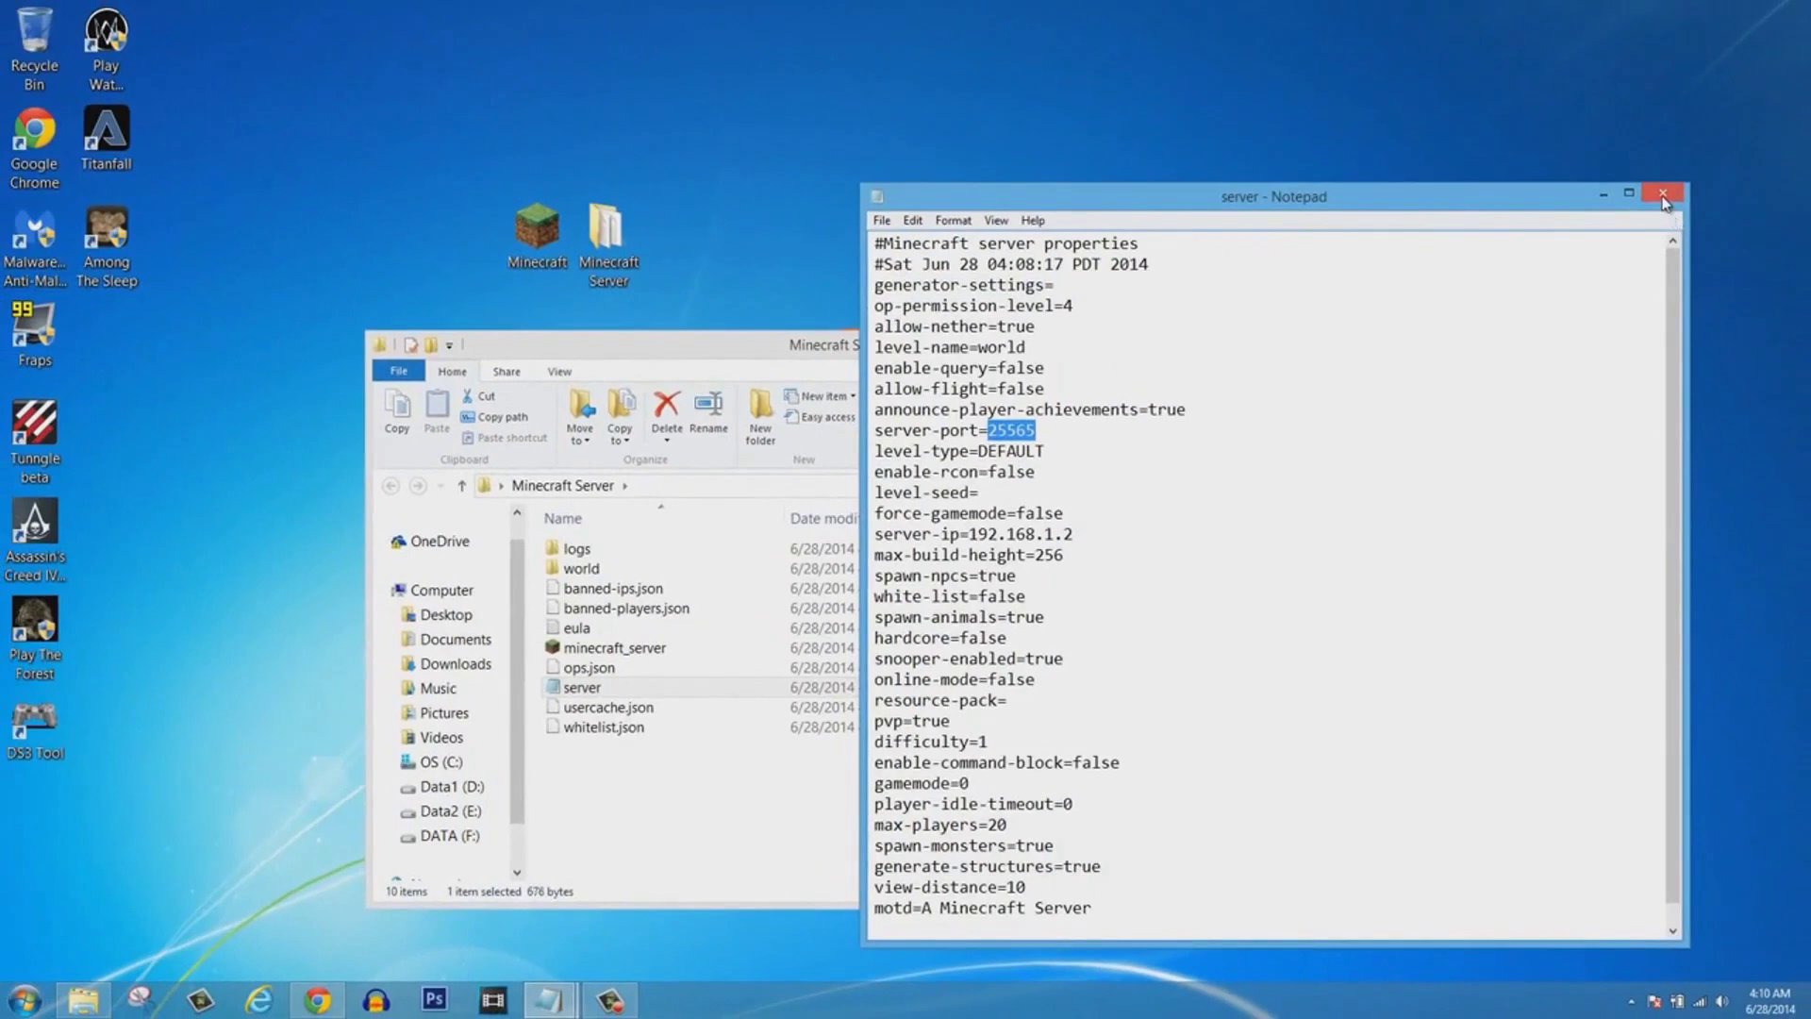
click(1663, 198)
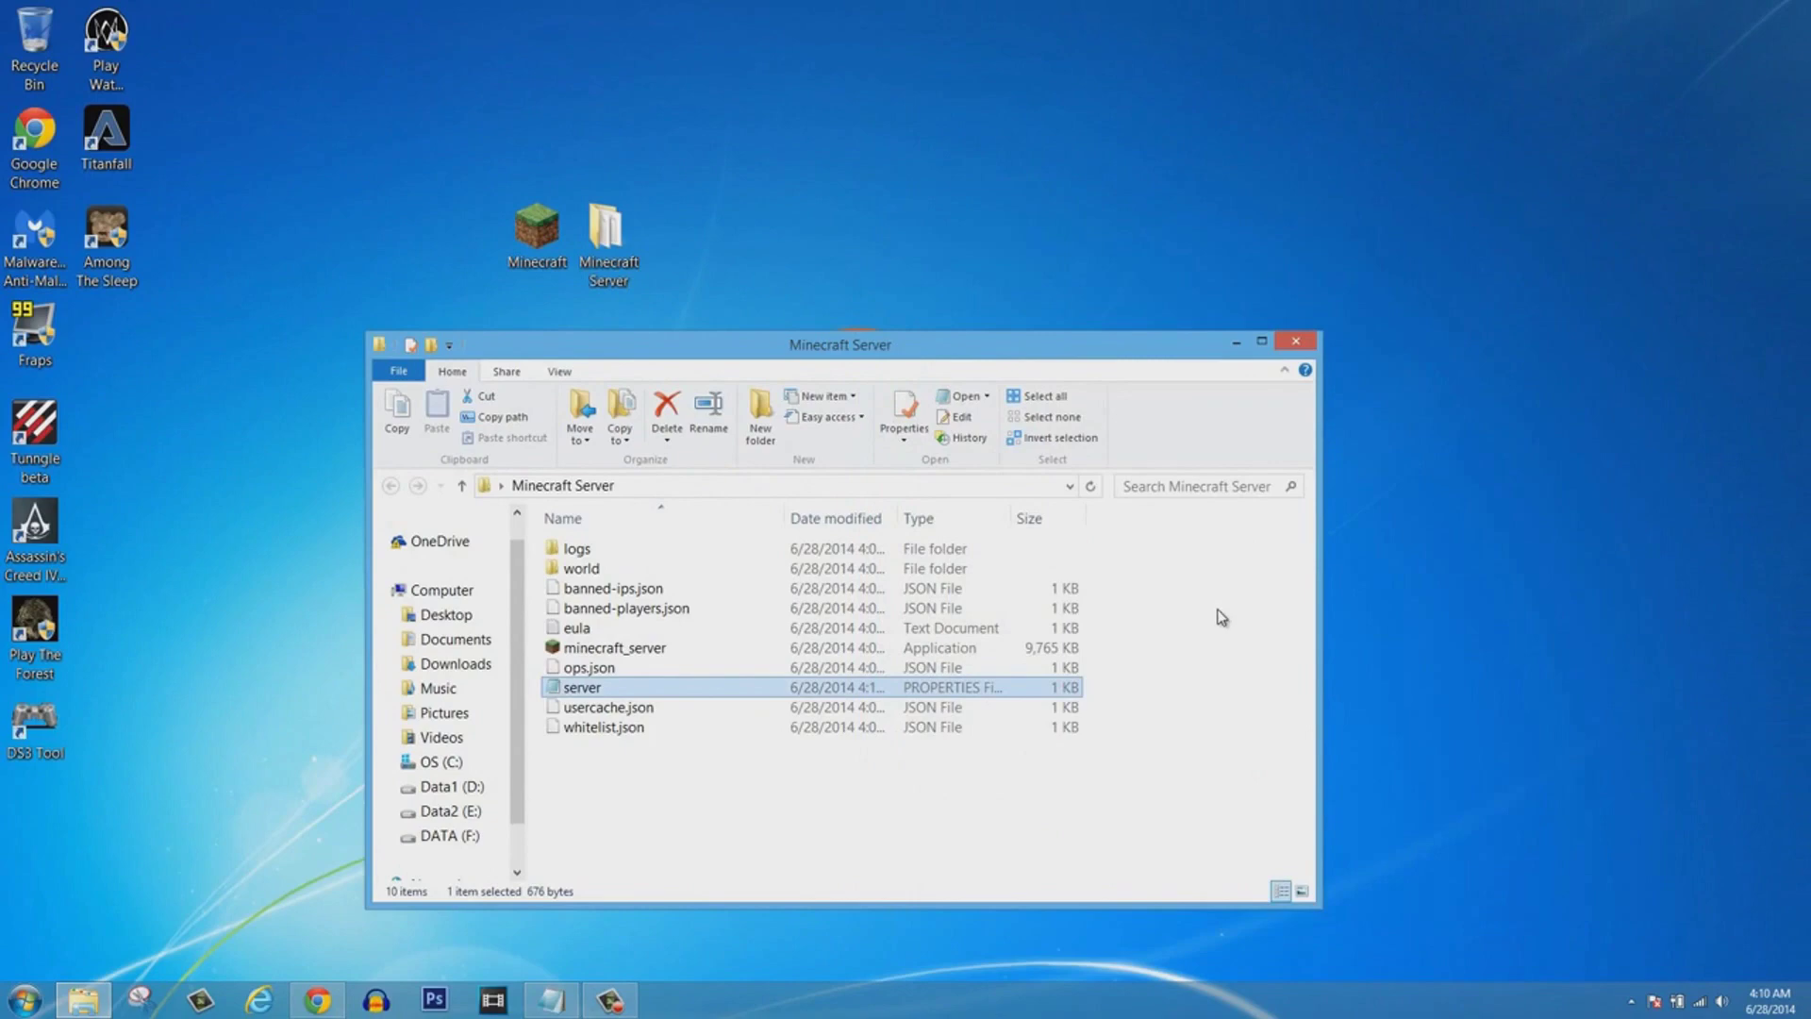
Create an empty 'New Text Document' in the Minecraft Server folder and open it in Notepad.
right_click(798, 774)
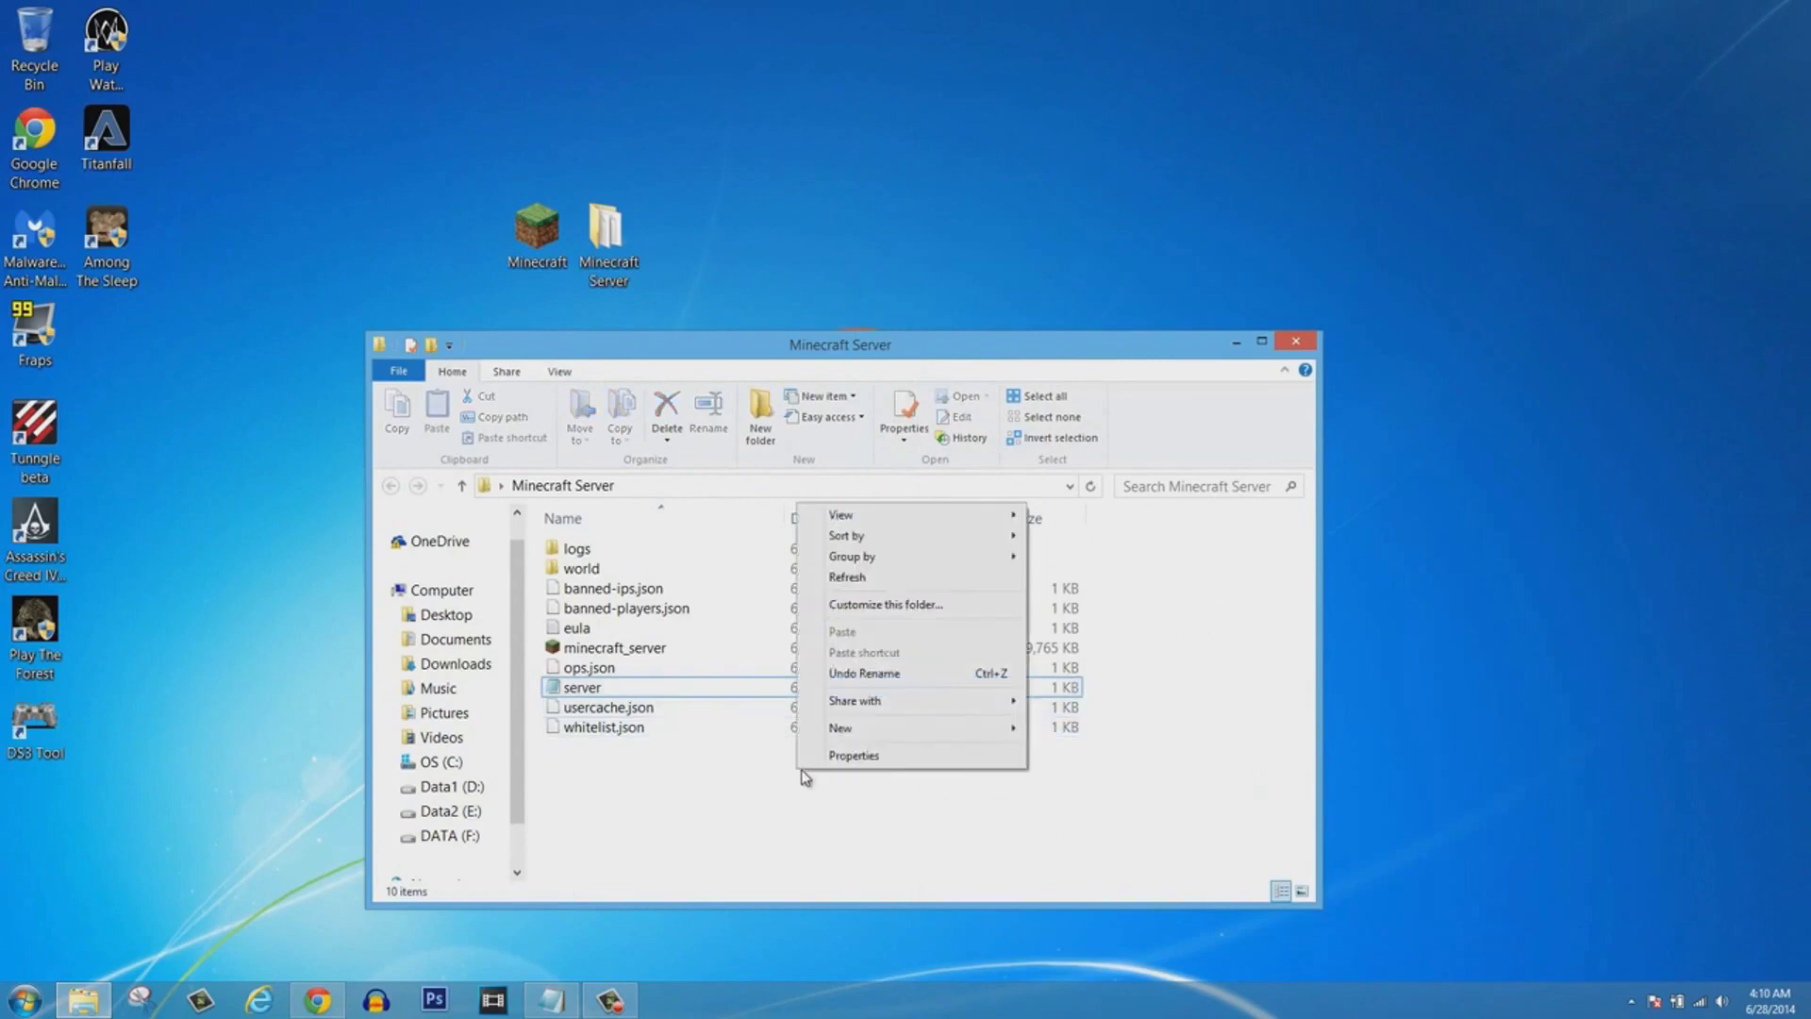
mouse_move(994, 732)
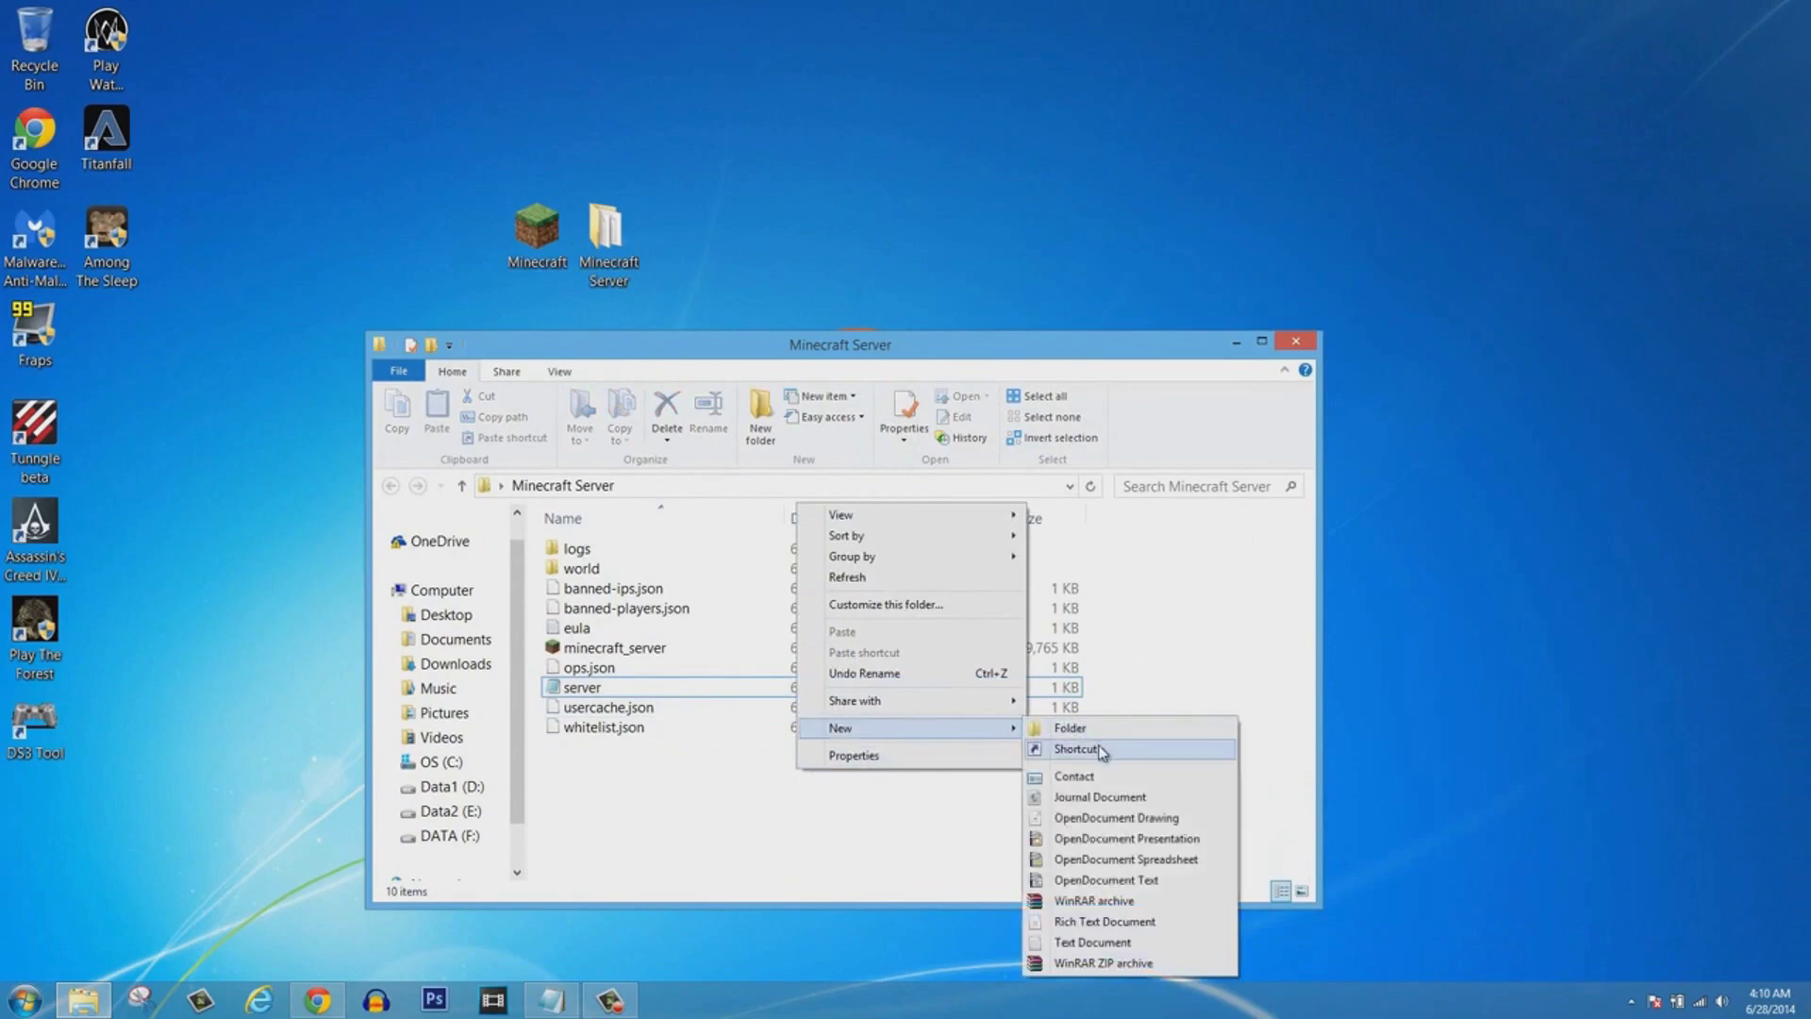
click(1092, 942)
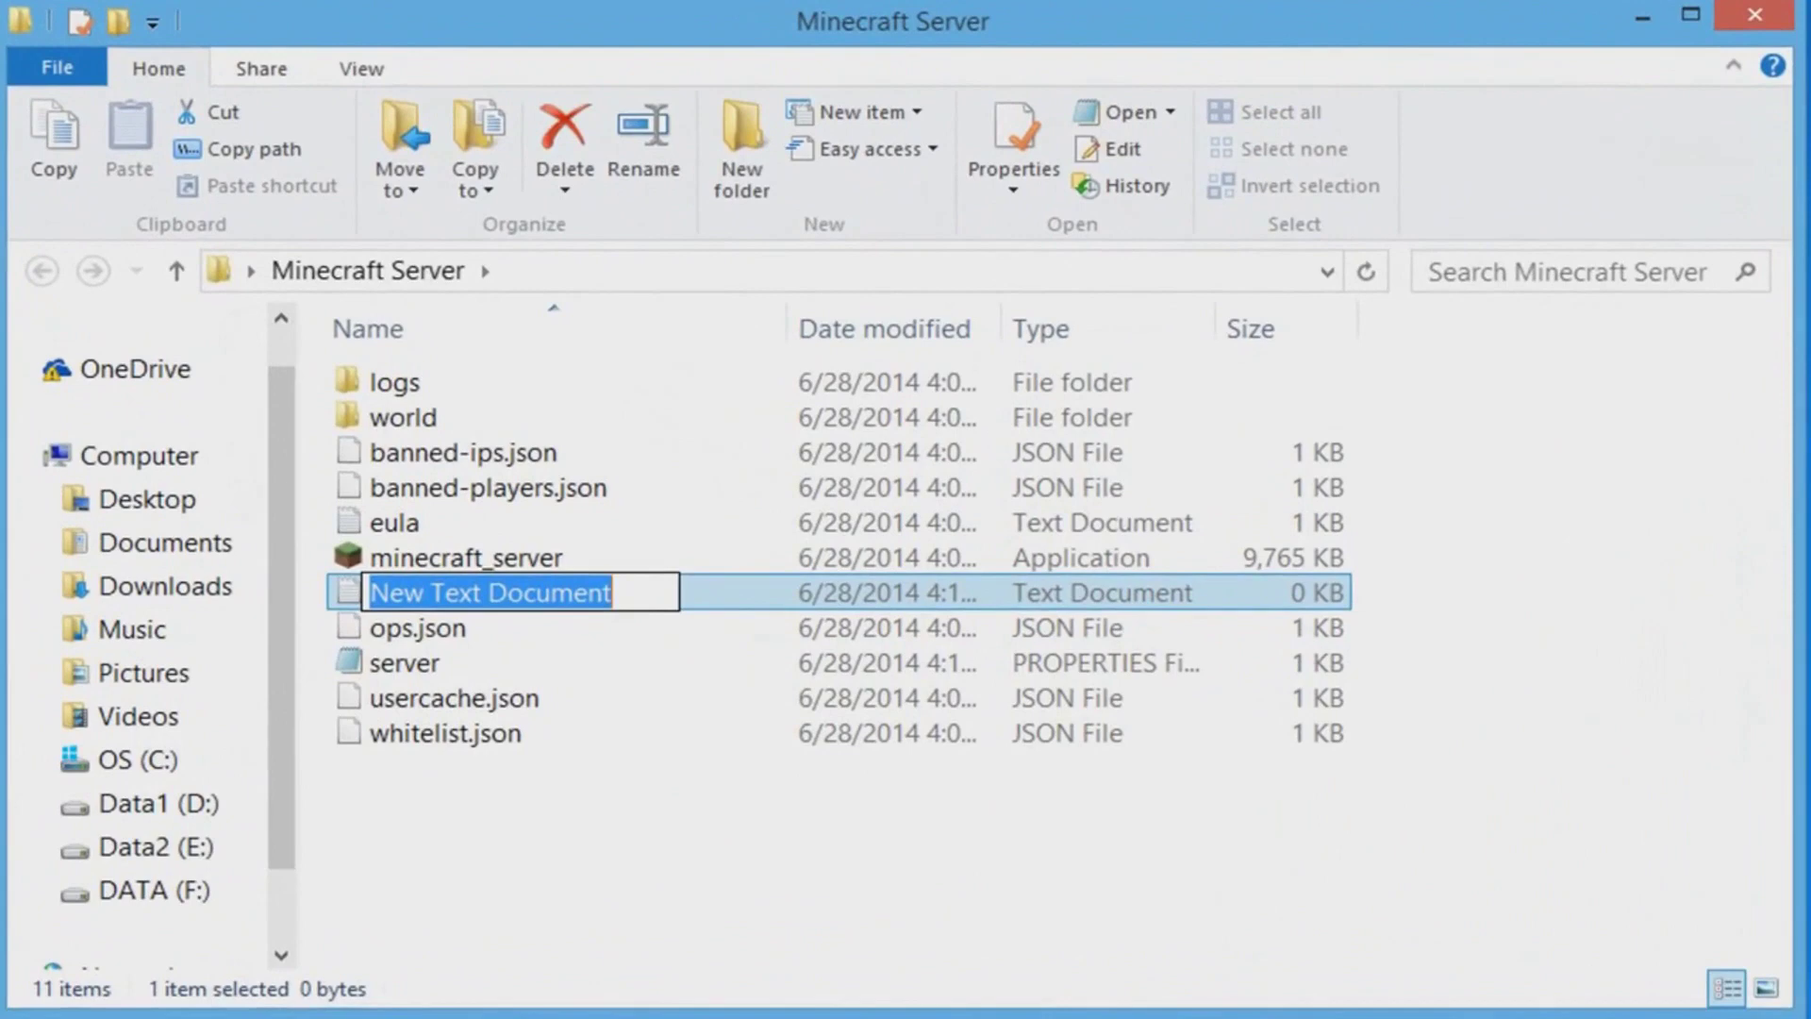
key(Return)
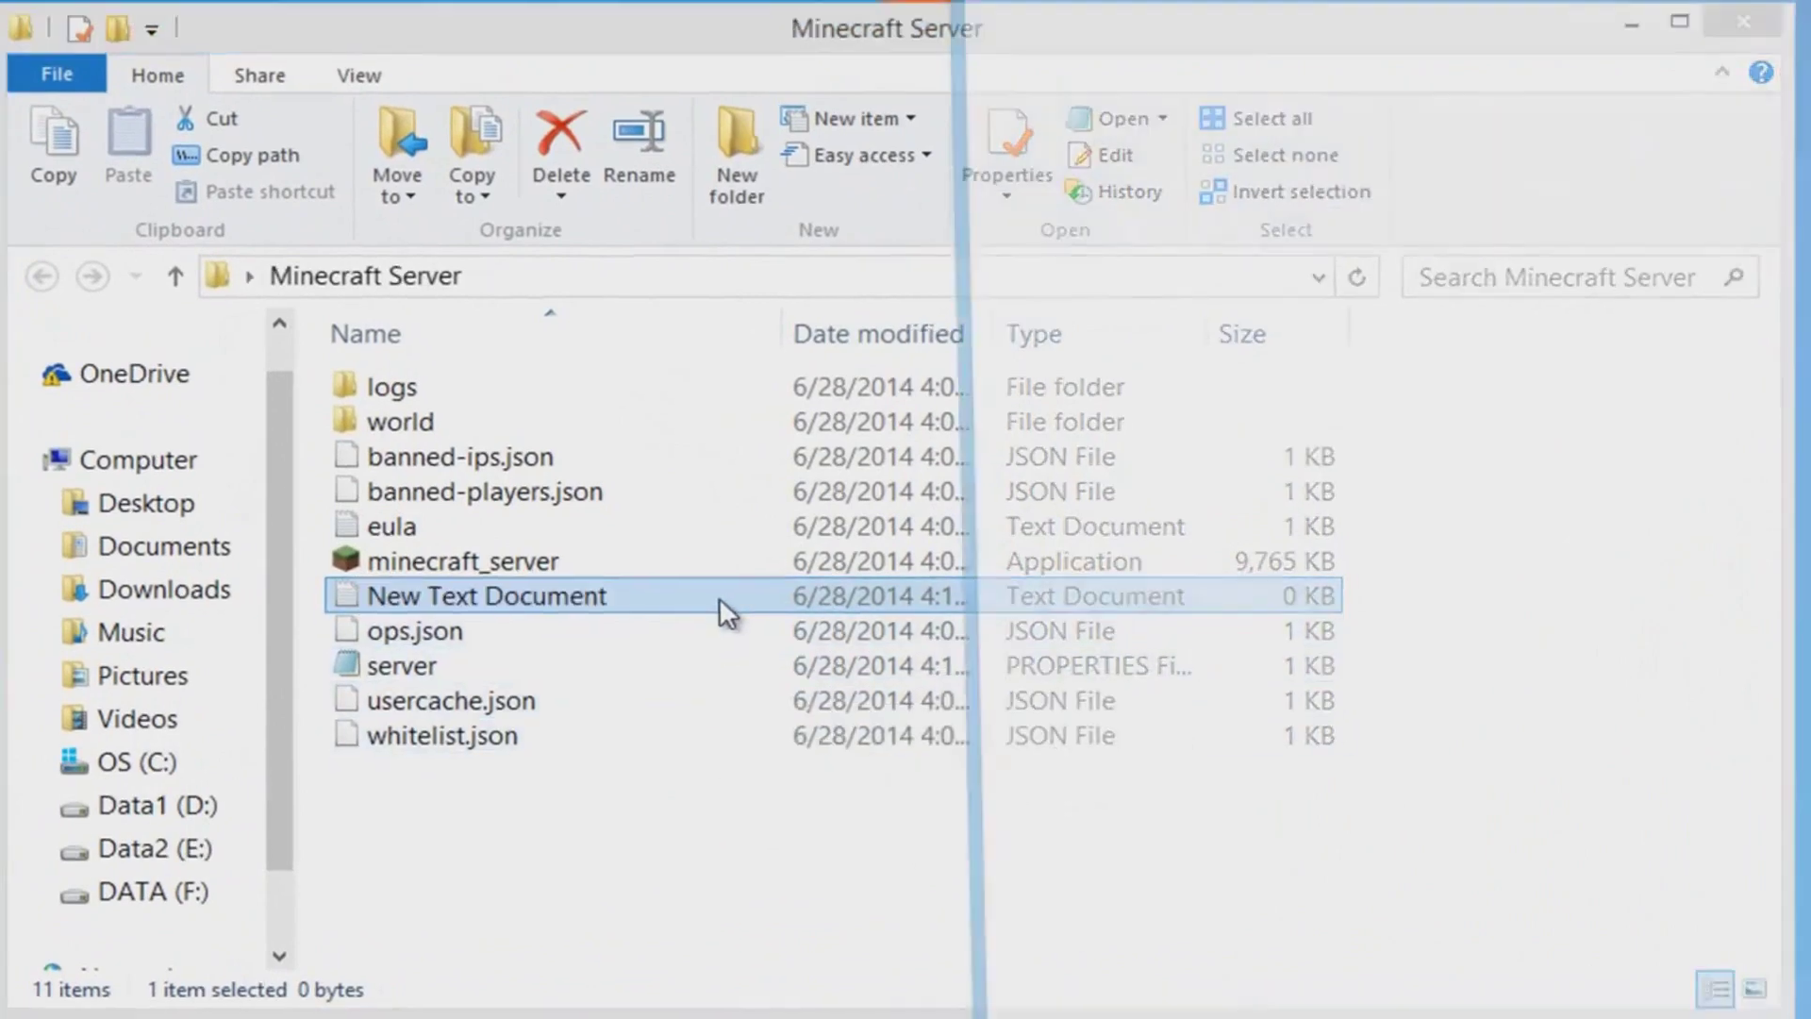
double_click(719, 598)
Copy the run 2 launch script text into the new Notepad document.
mouse_move(301, 1014)
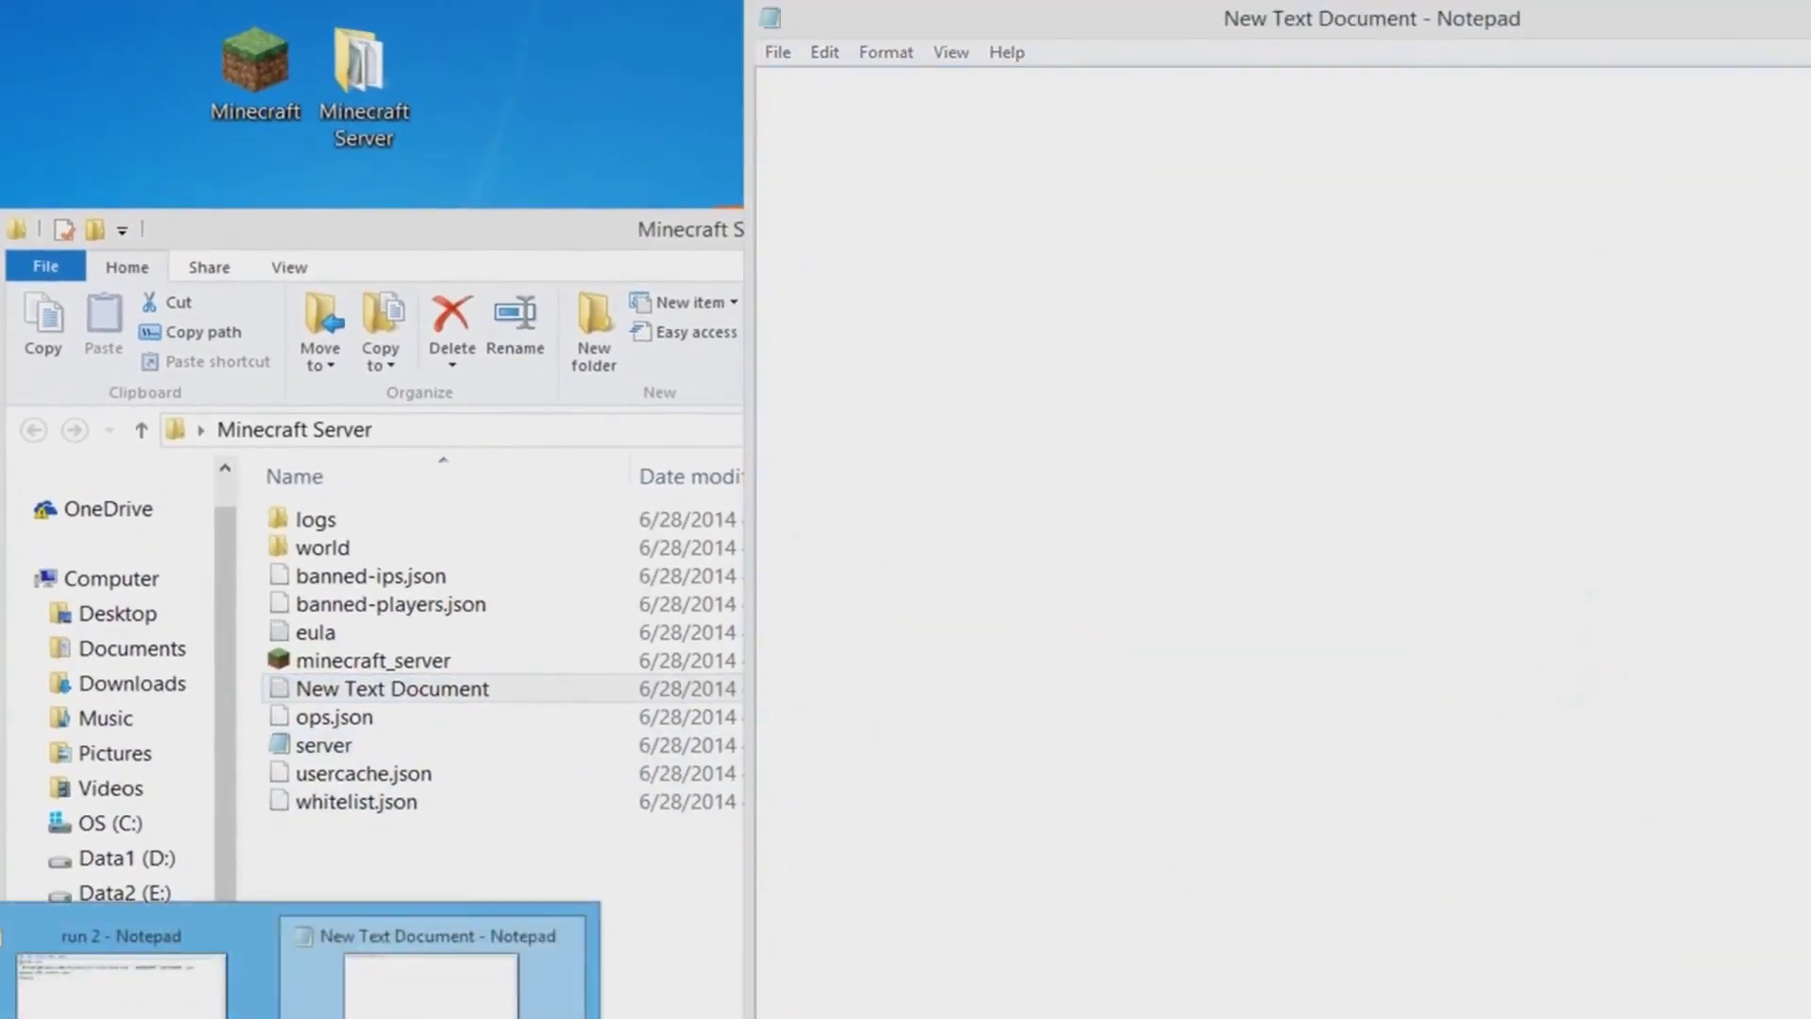
click(121, 981)
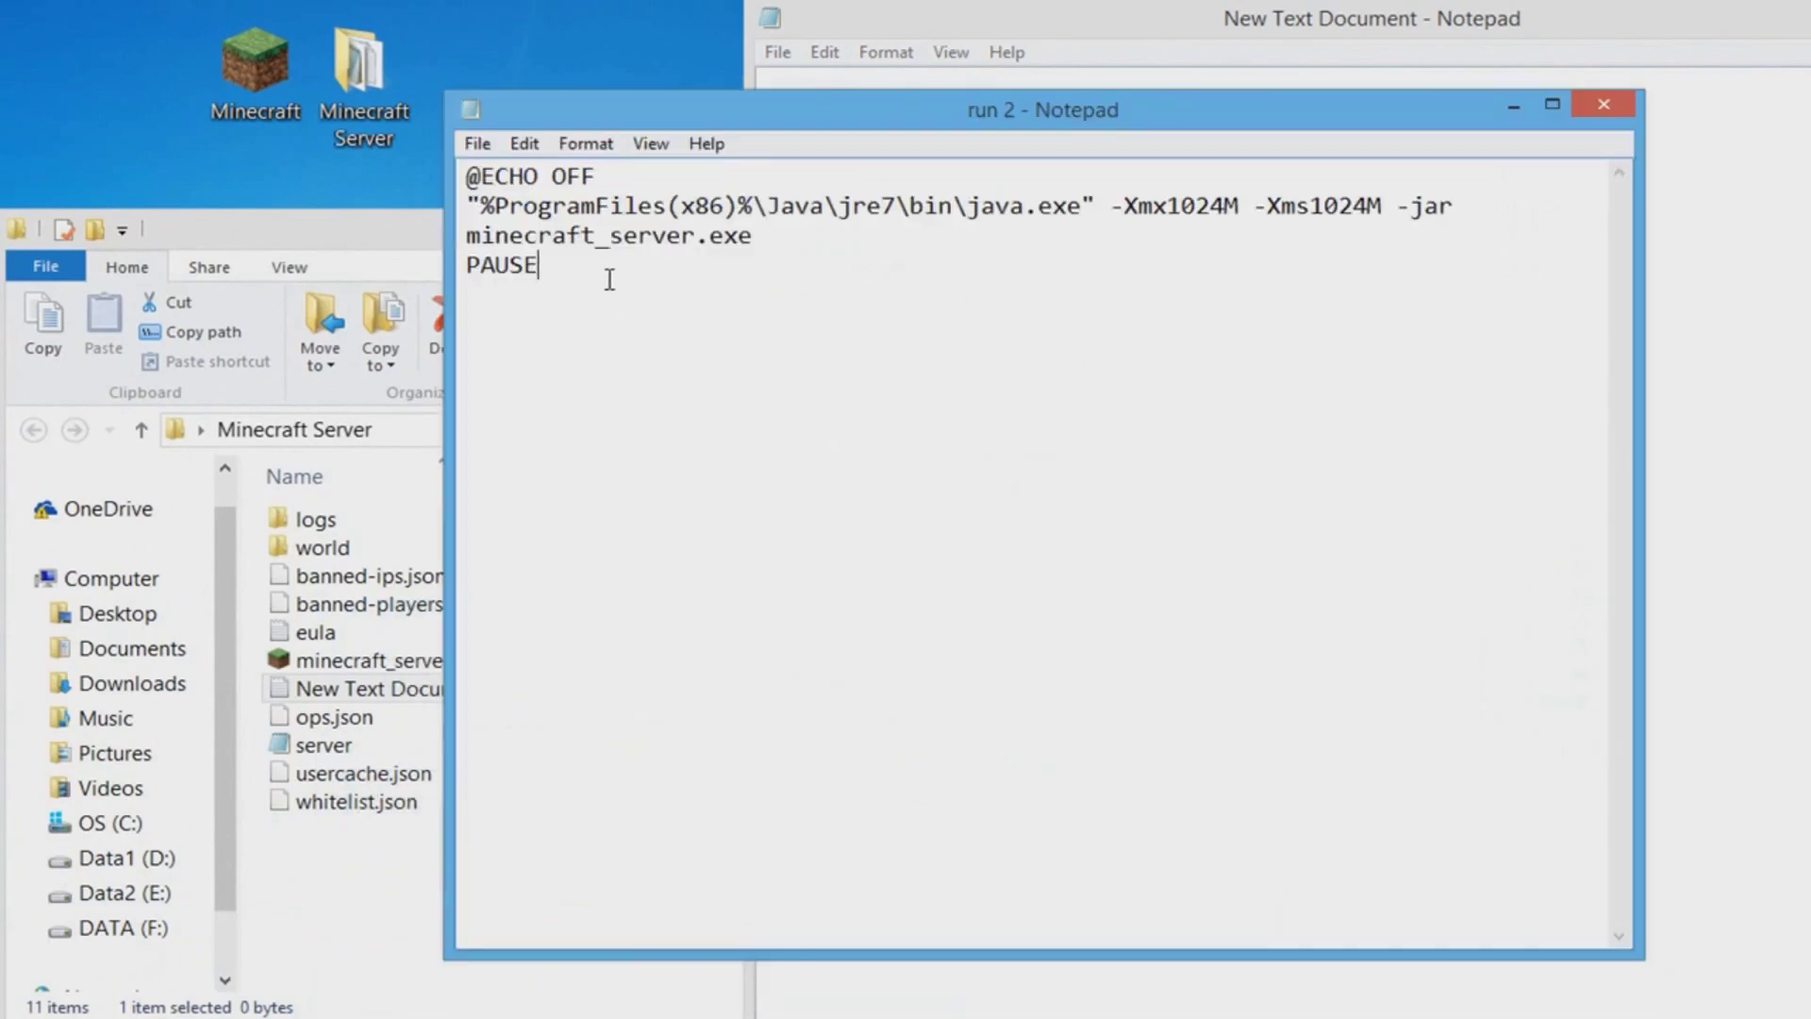
drag(614, 271, 479, 184)
key(ctrl+c)
click(1513, 106)
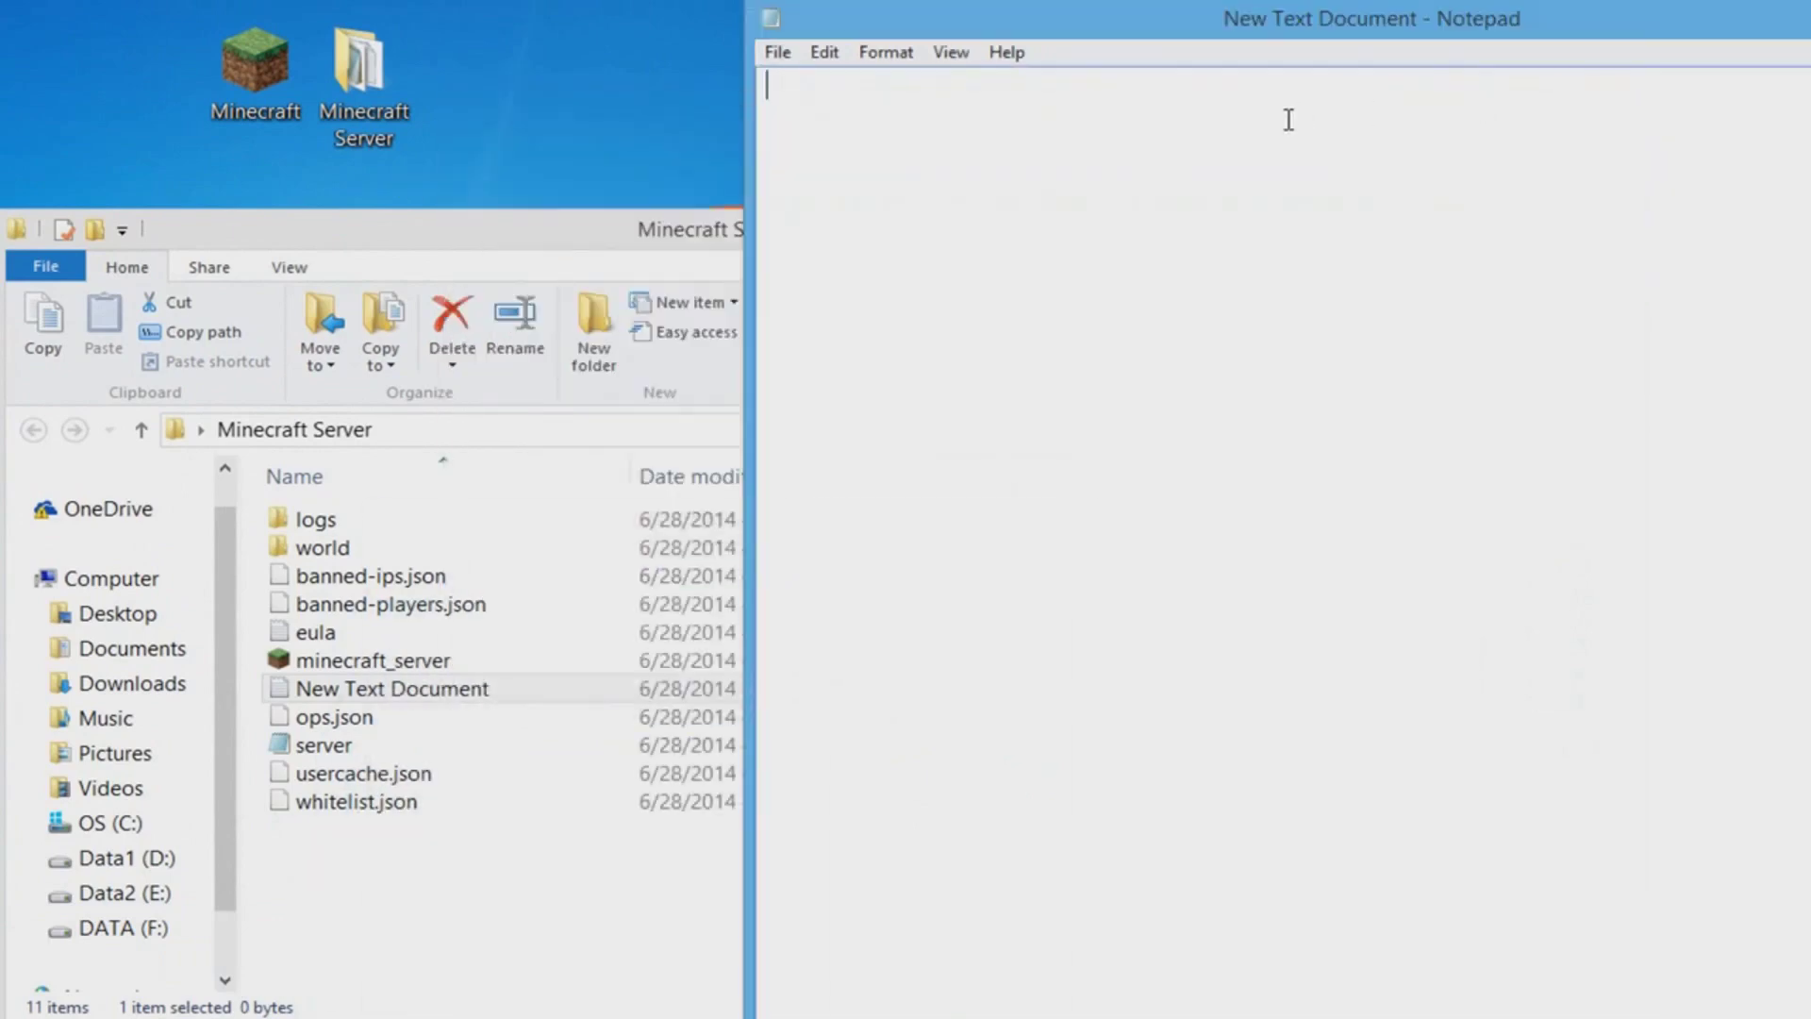
key(ctrl+v)
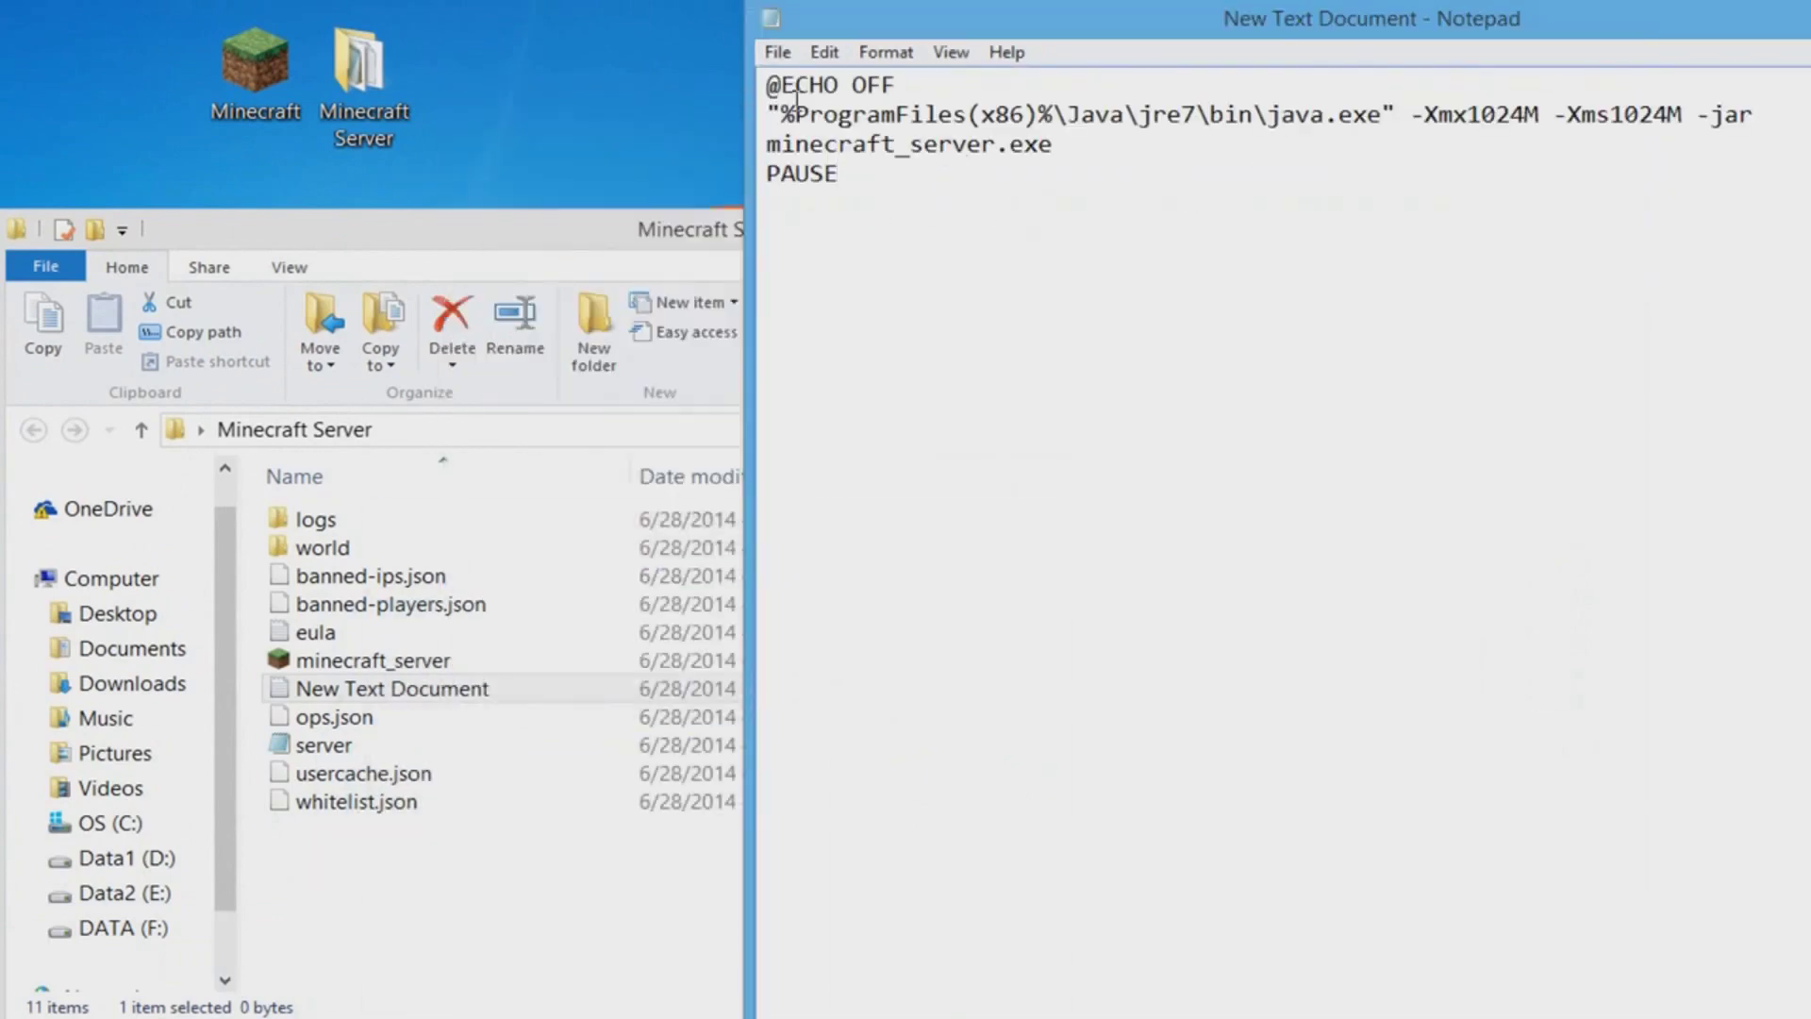
Save the script as run.bat with file type All Files, then close Notepad.
click(777, 52)
click(822, 138)
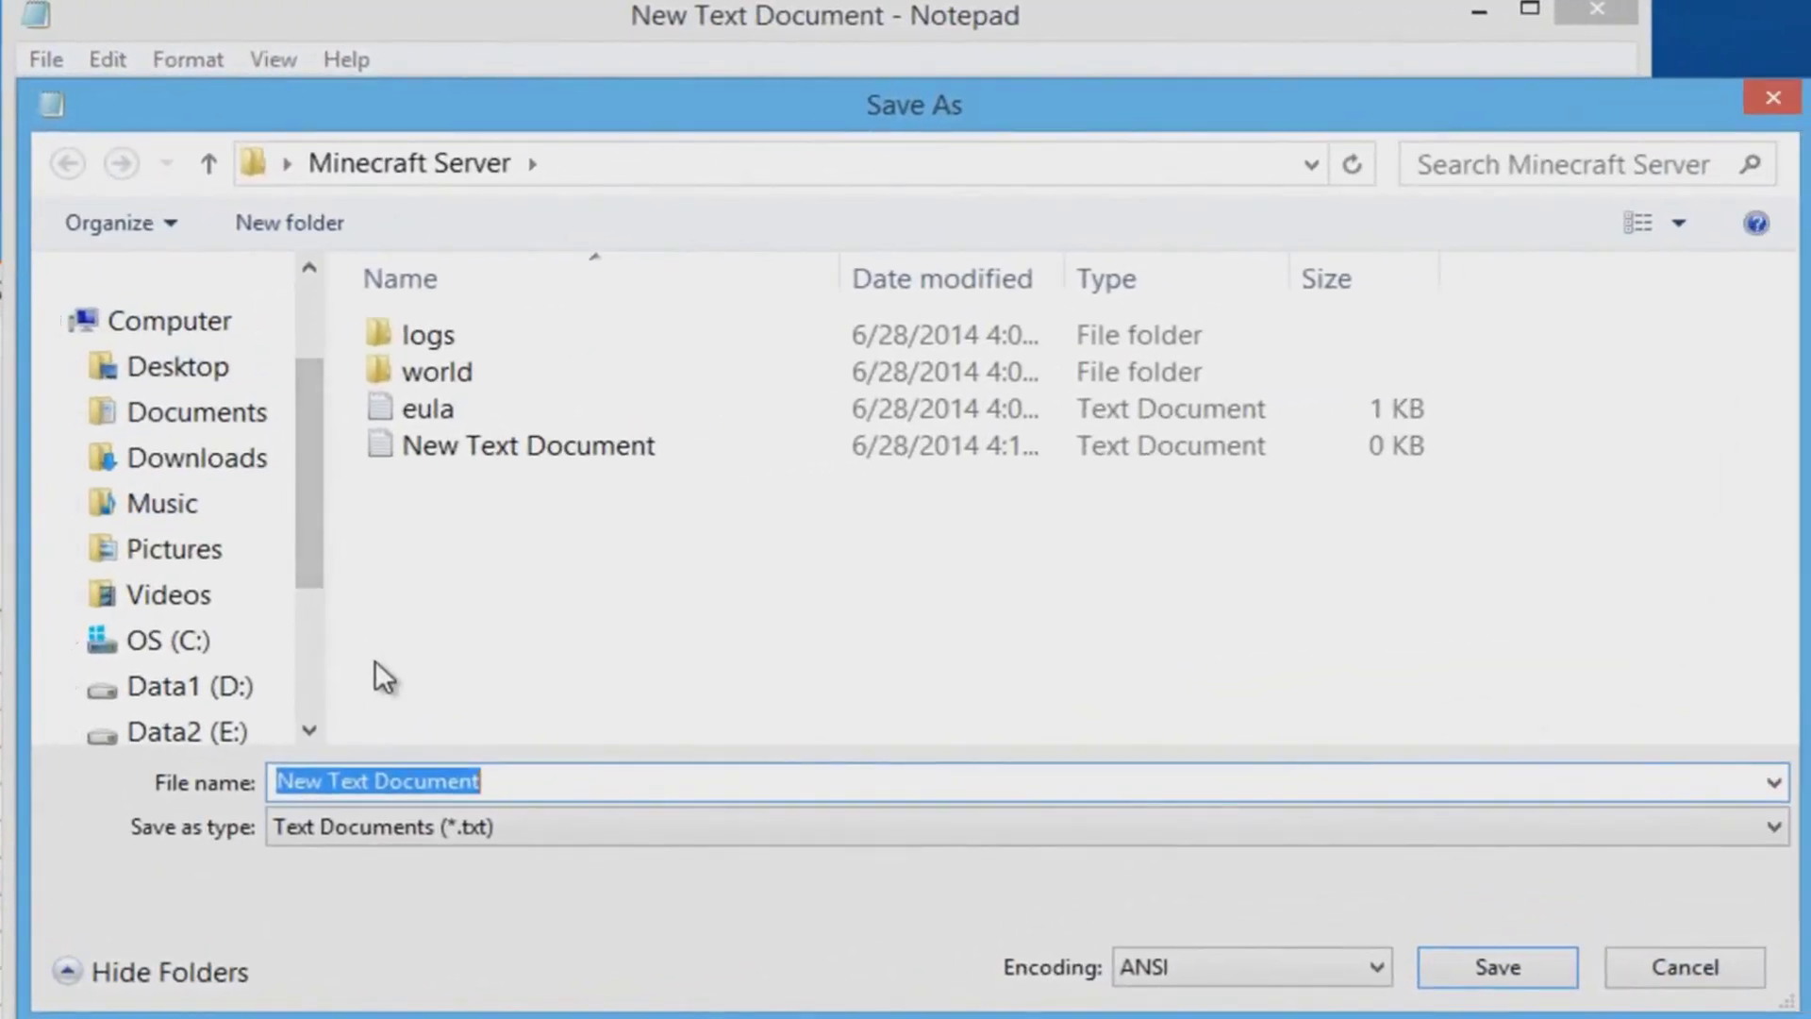
text(run)
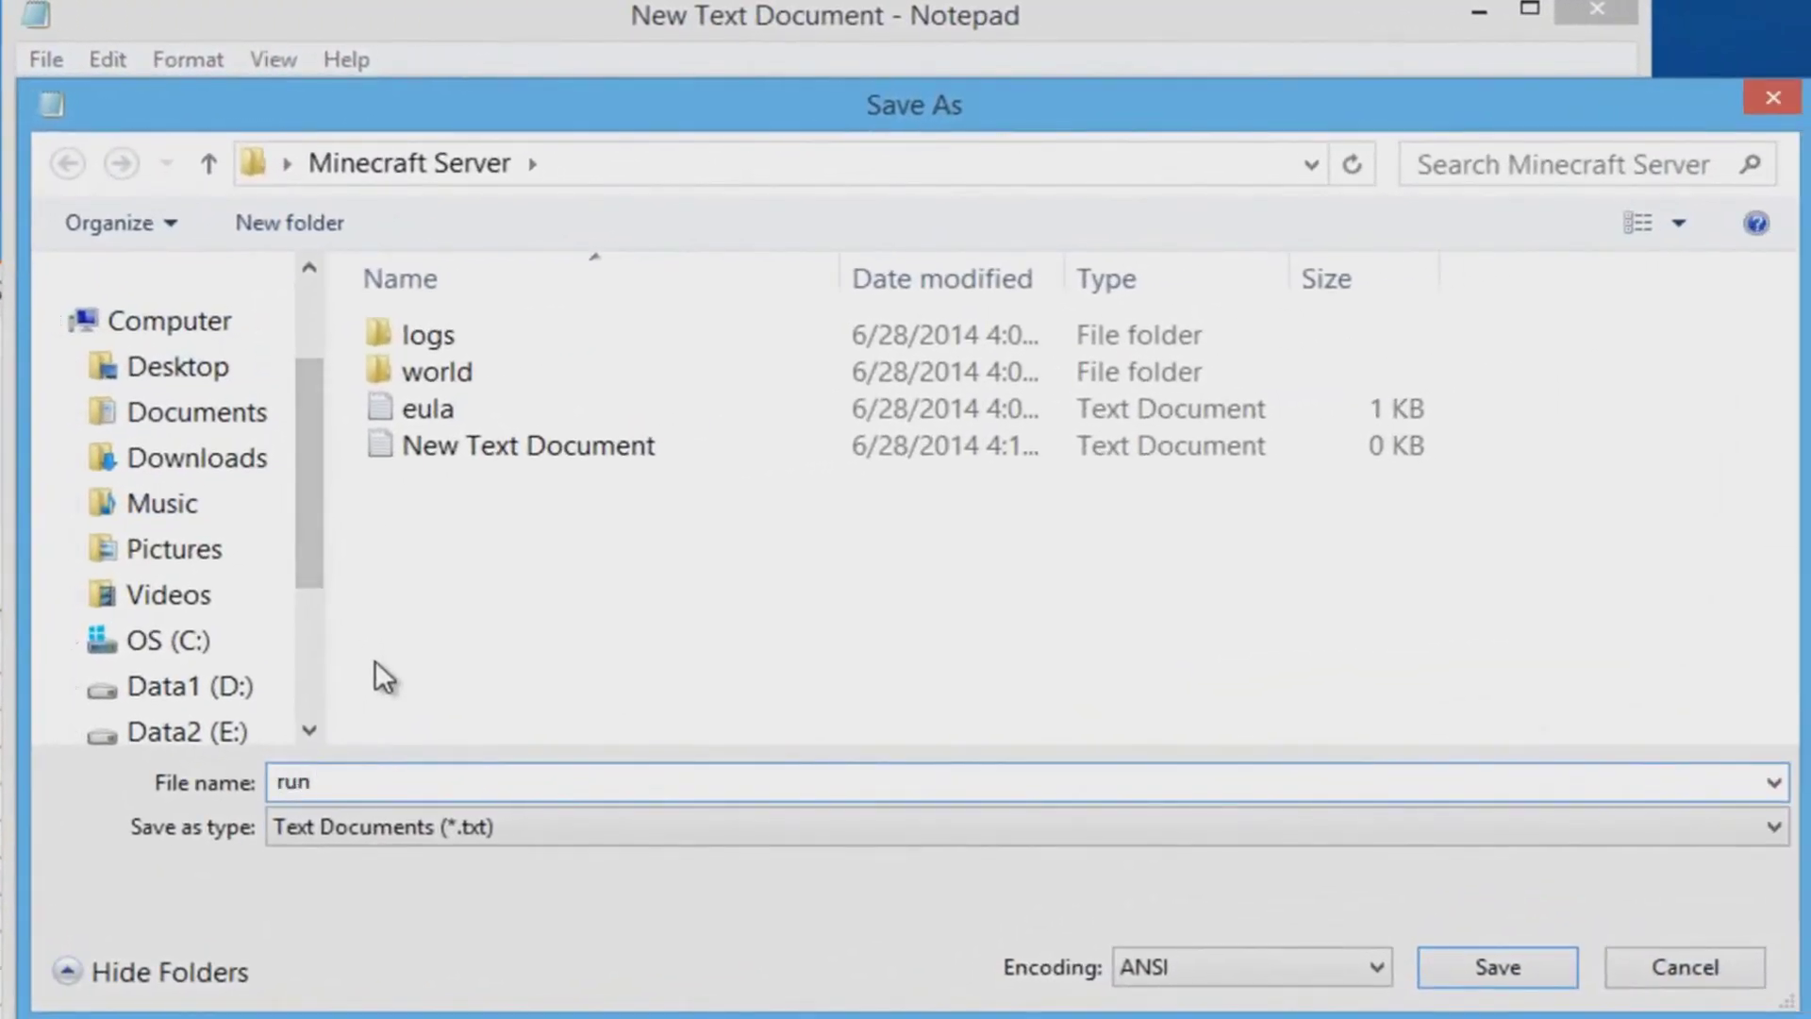
text(.bat)
click(429, 826)
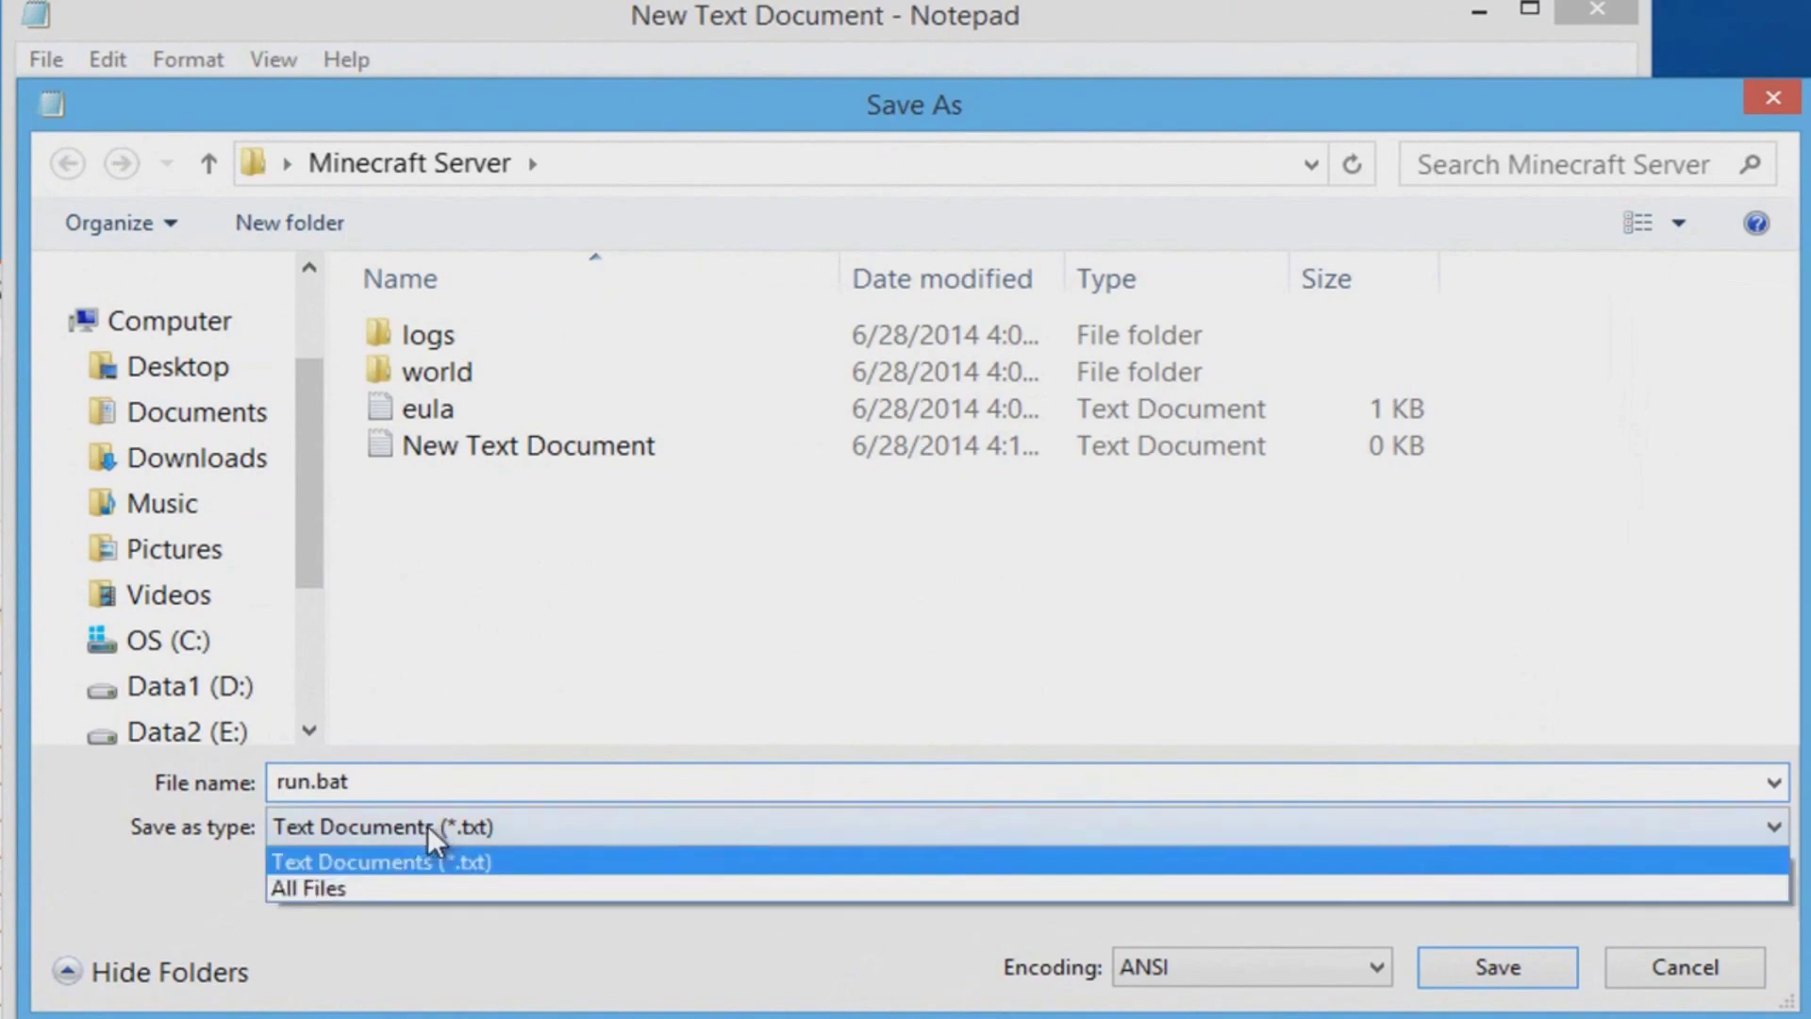
click(438, 886)
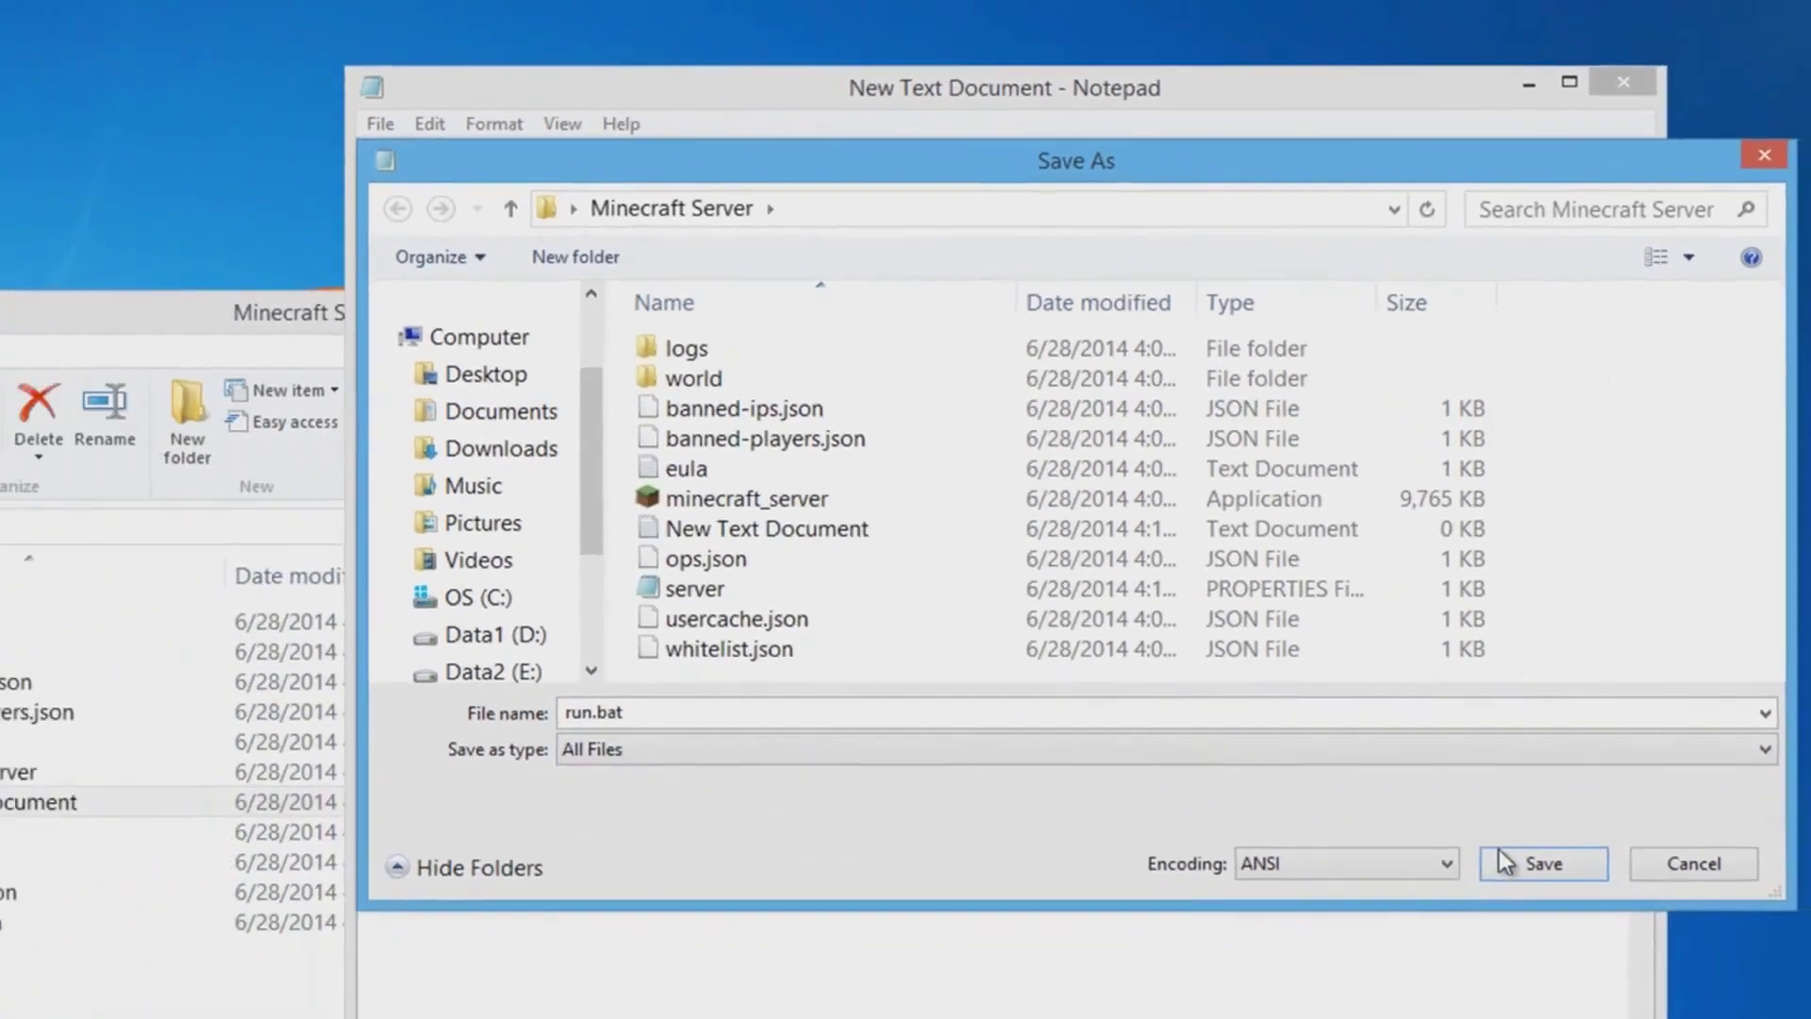
click(1498, 966)
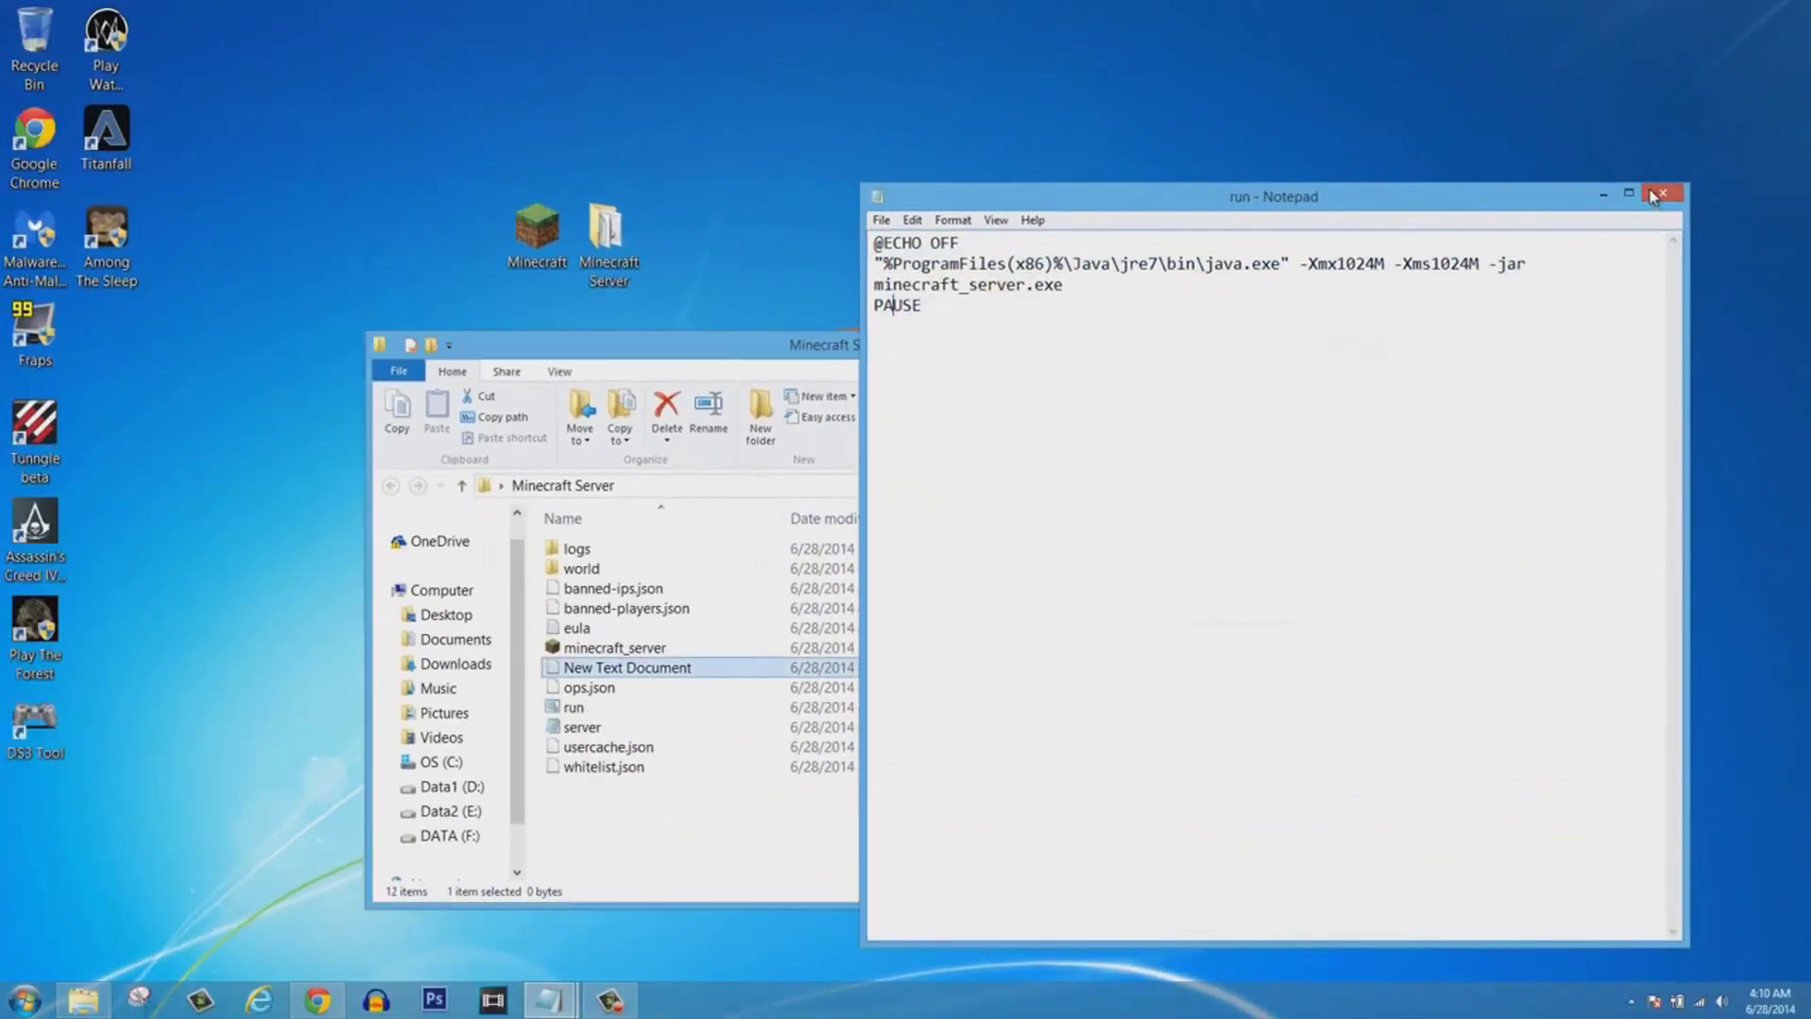
click(1656, 174)
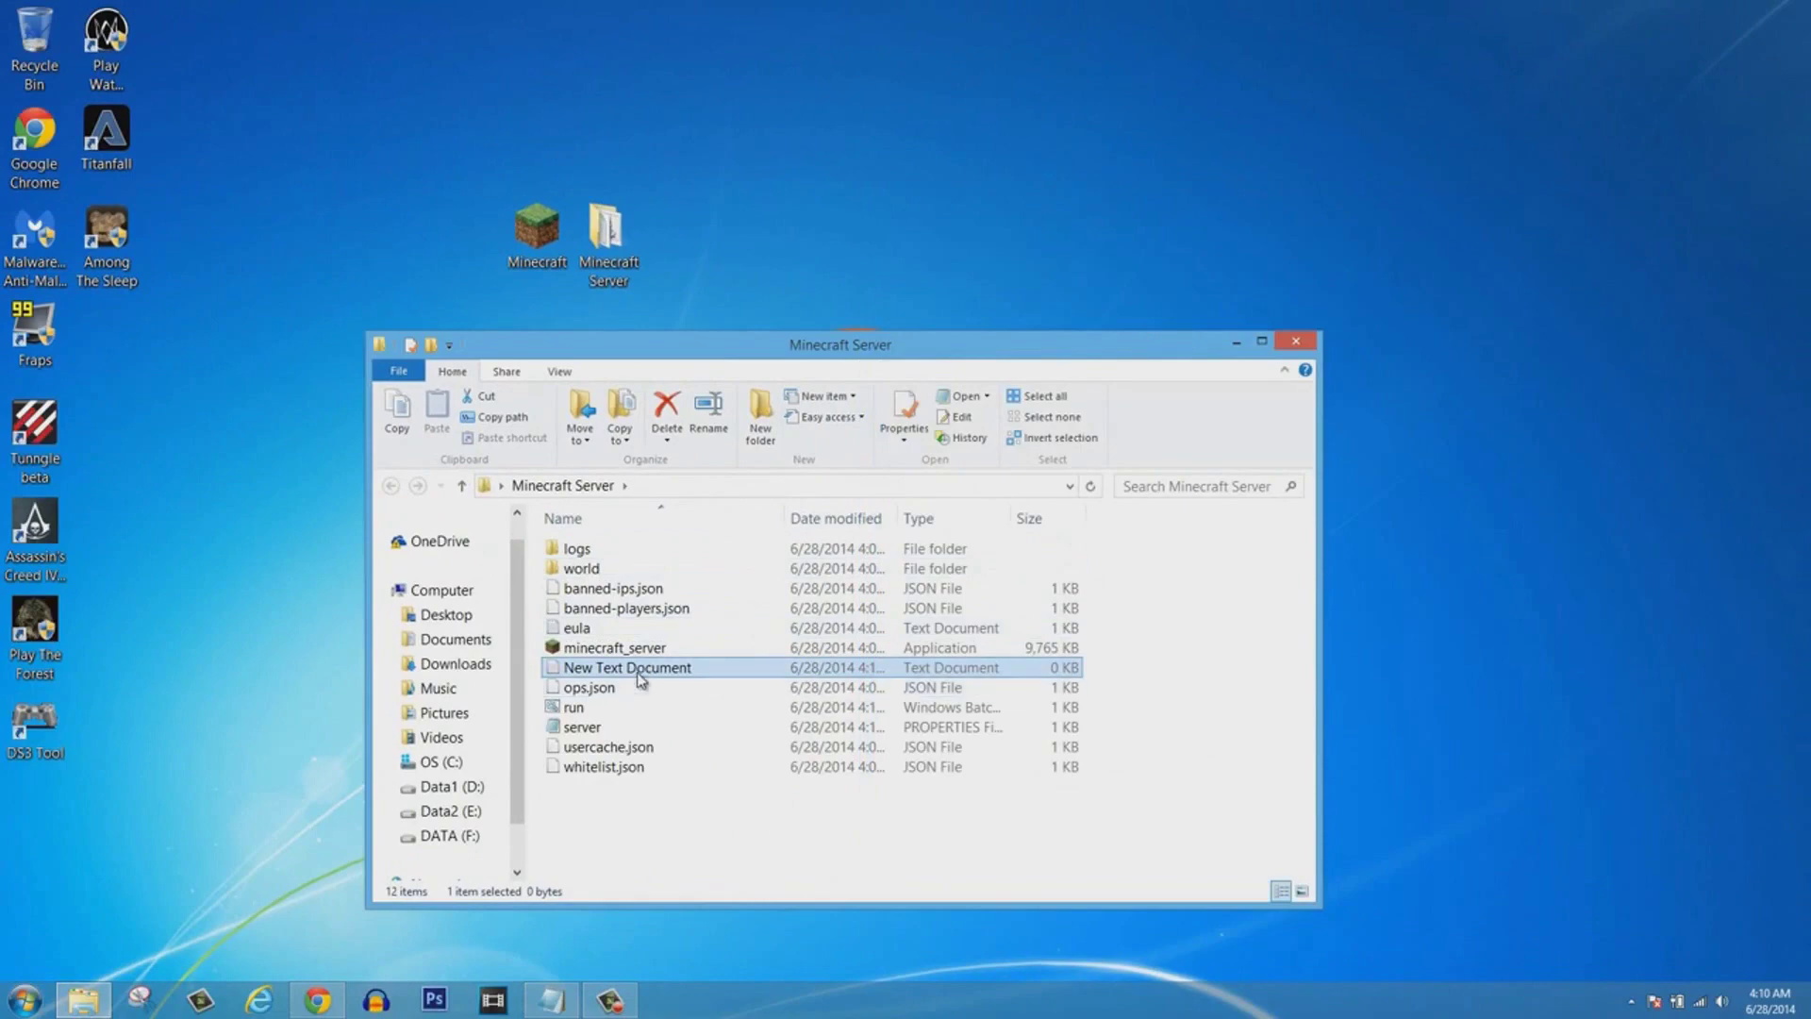
Delete the leftover New Text Document and launch the server from run.bat.
key(Delete)
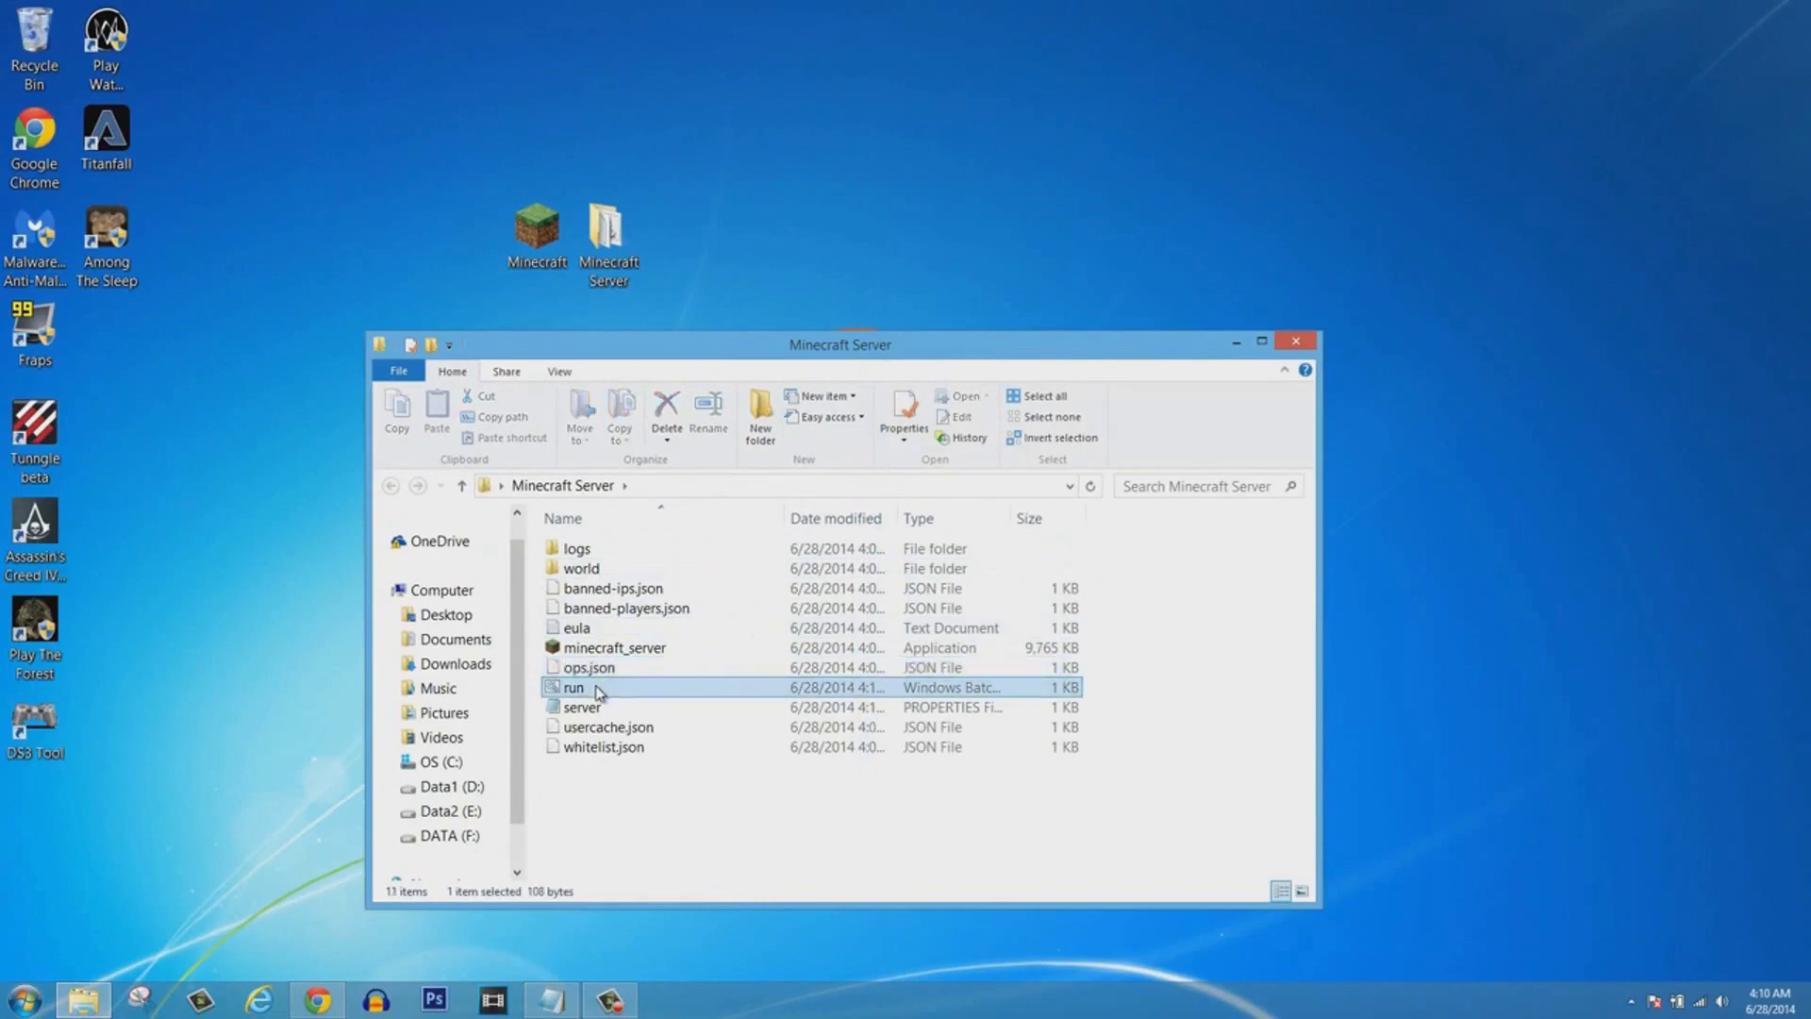
click(579, 693)
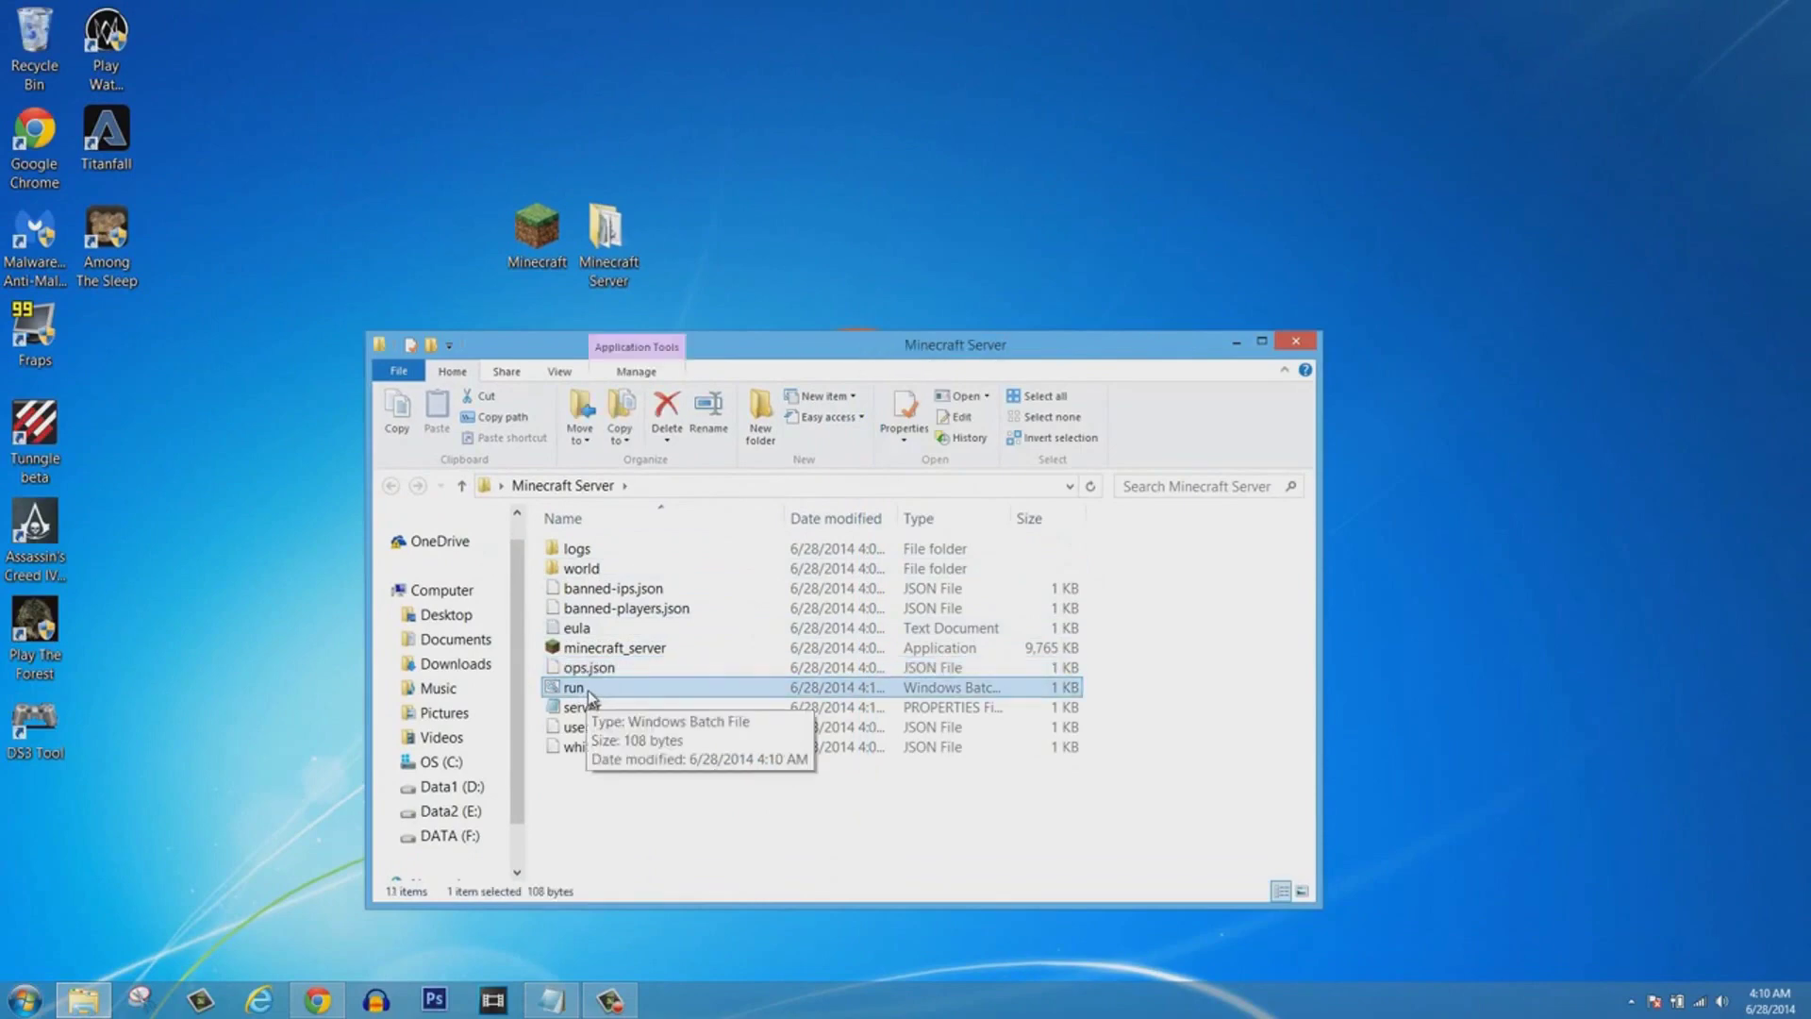
double_click(588, 691)
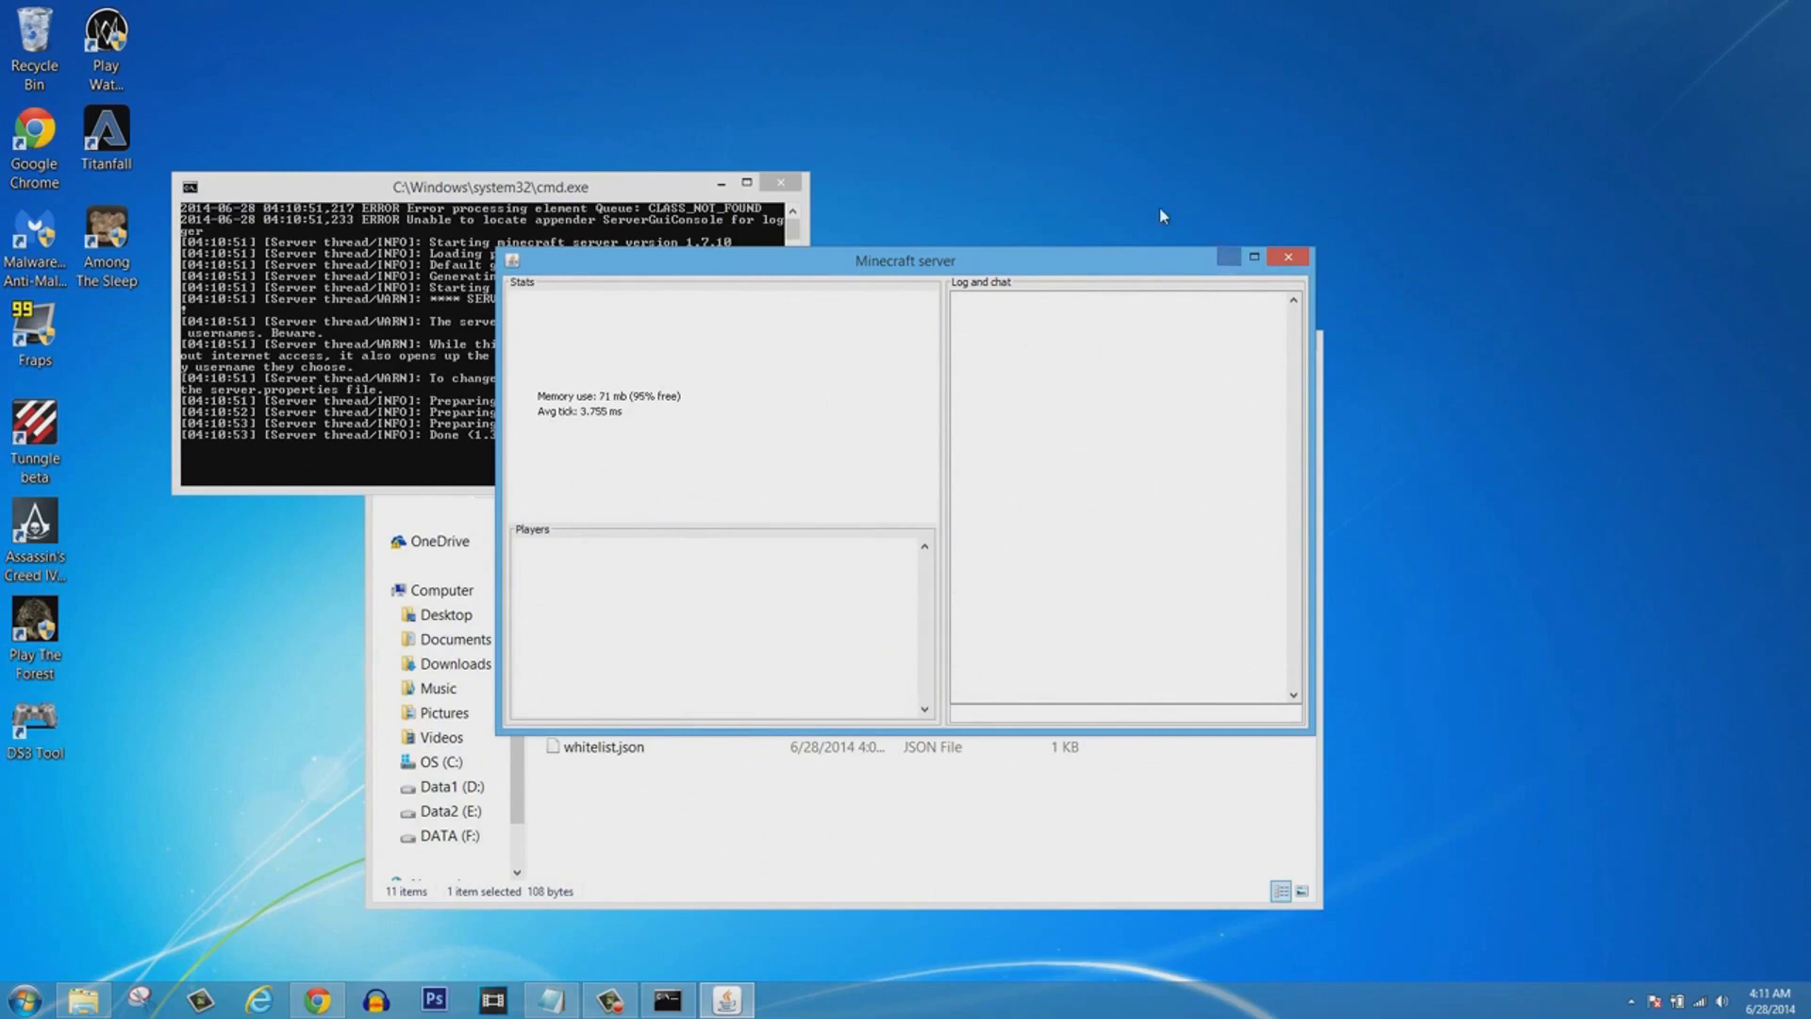
Minimize the server status window, the server command window and the Minecraft Server folder.
click(1226, 259)
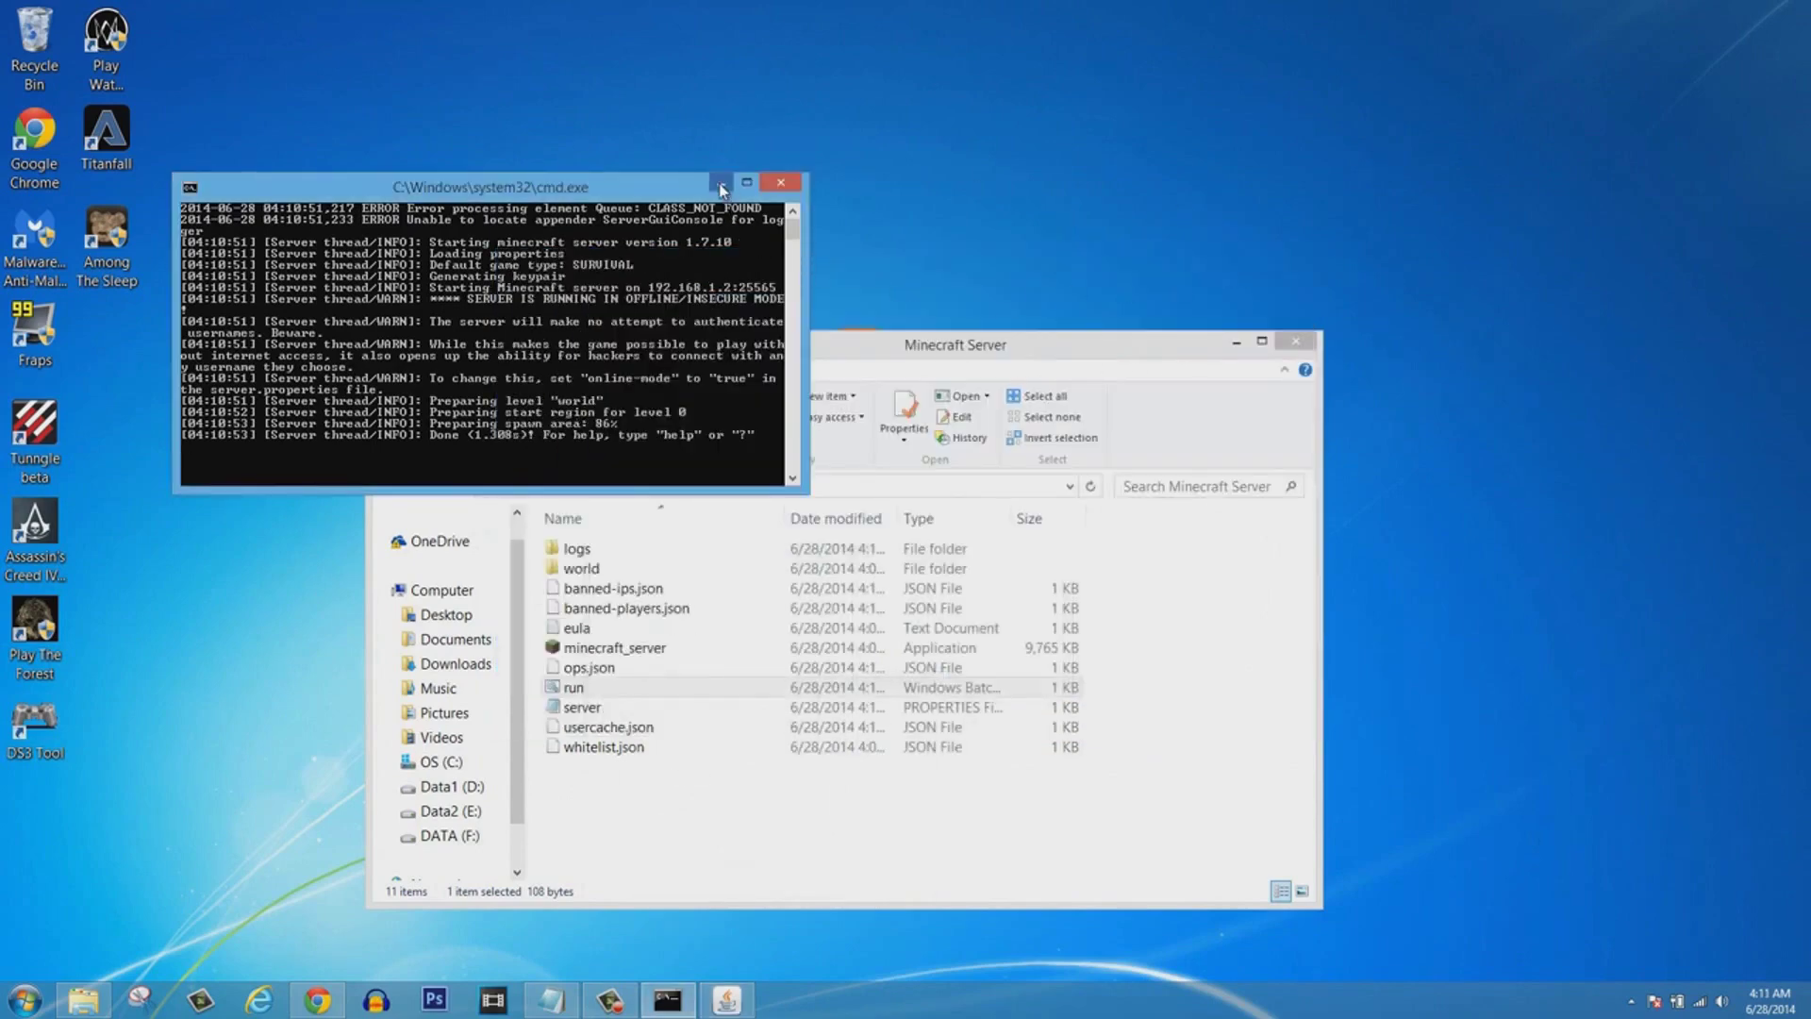
click(720, 183)
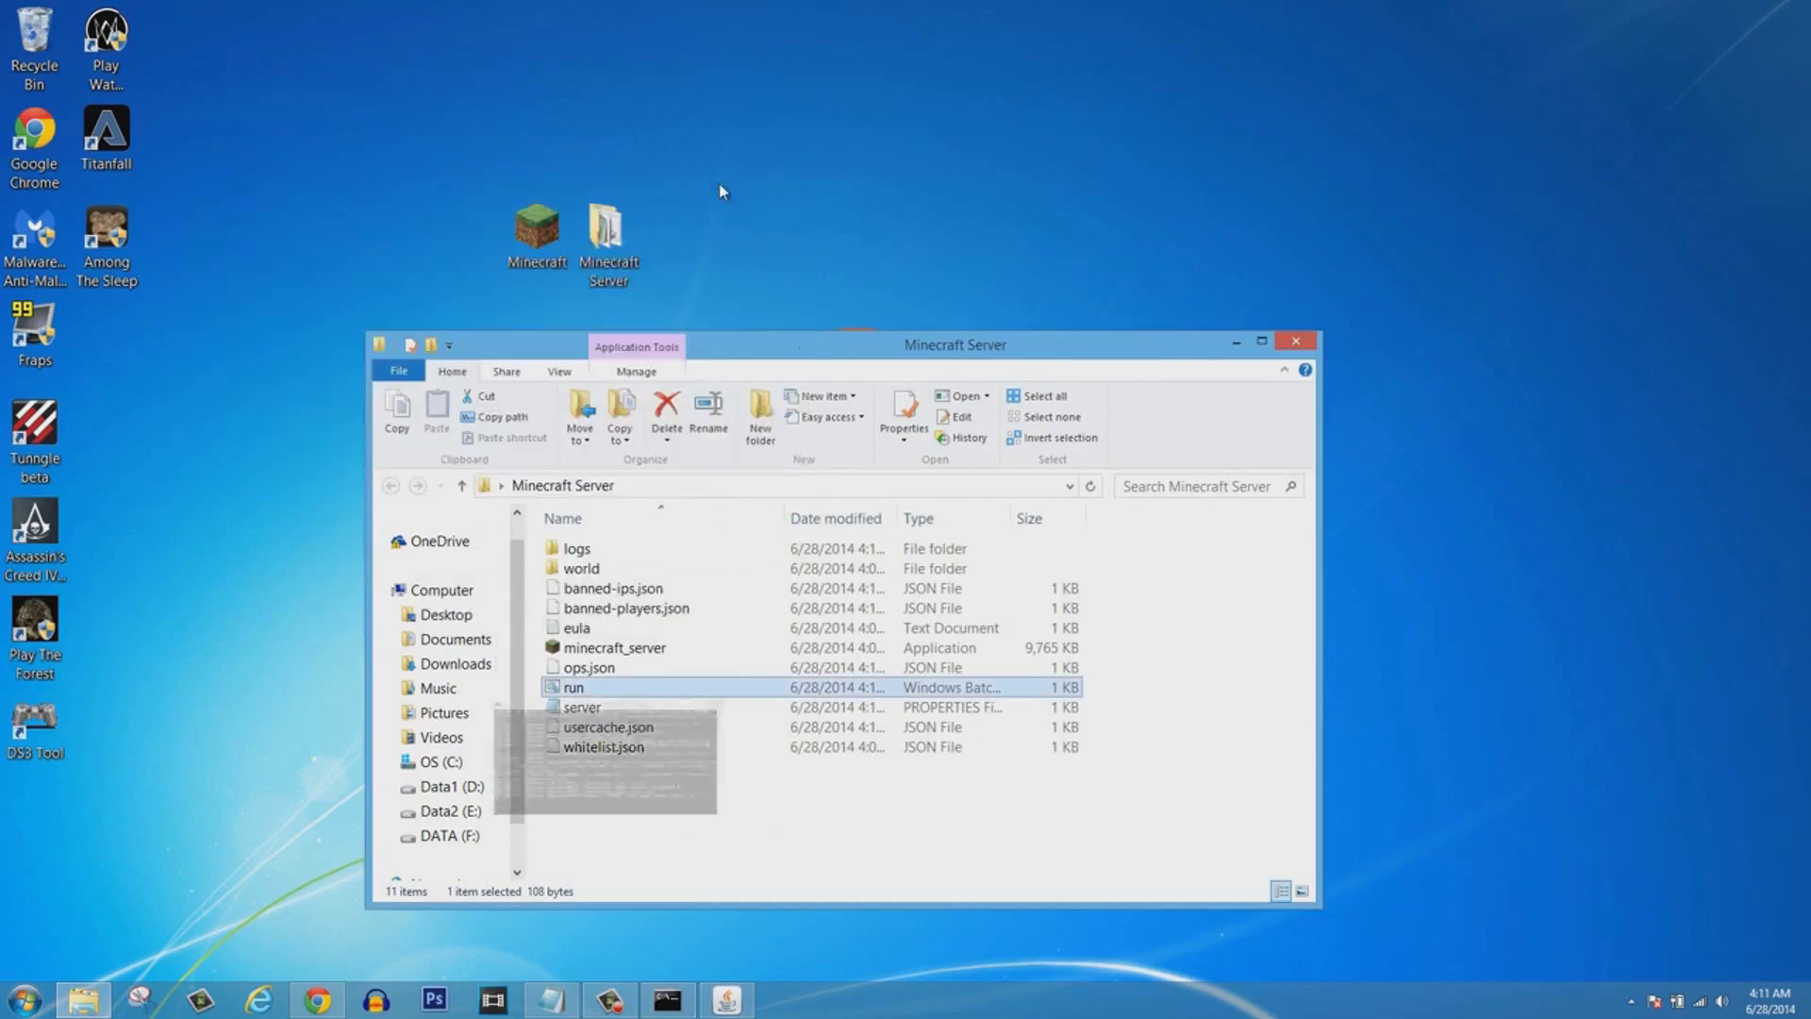
click(1235, 341)
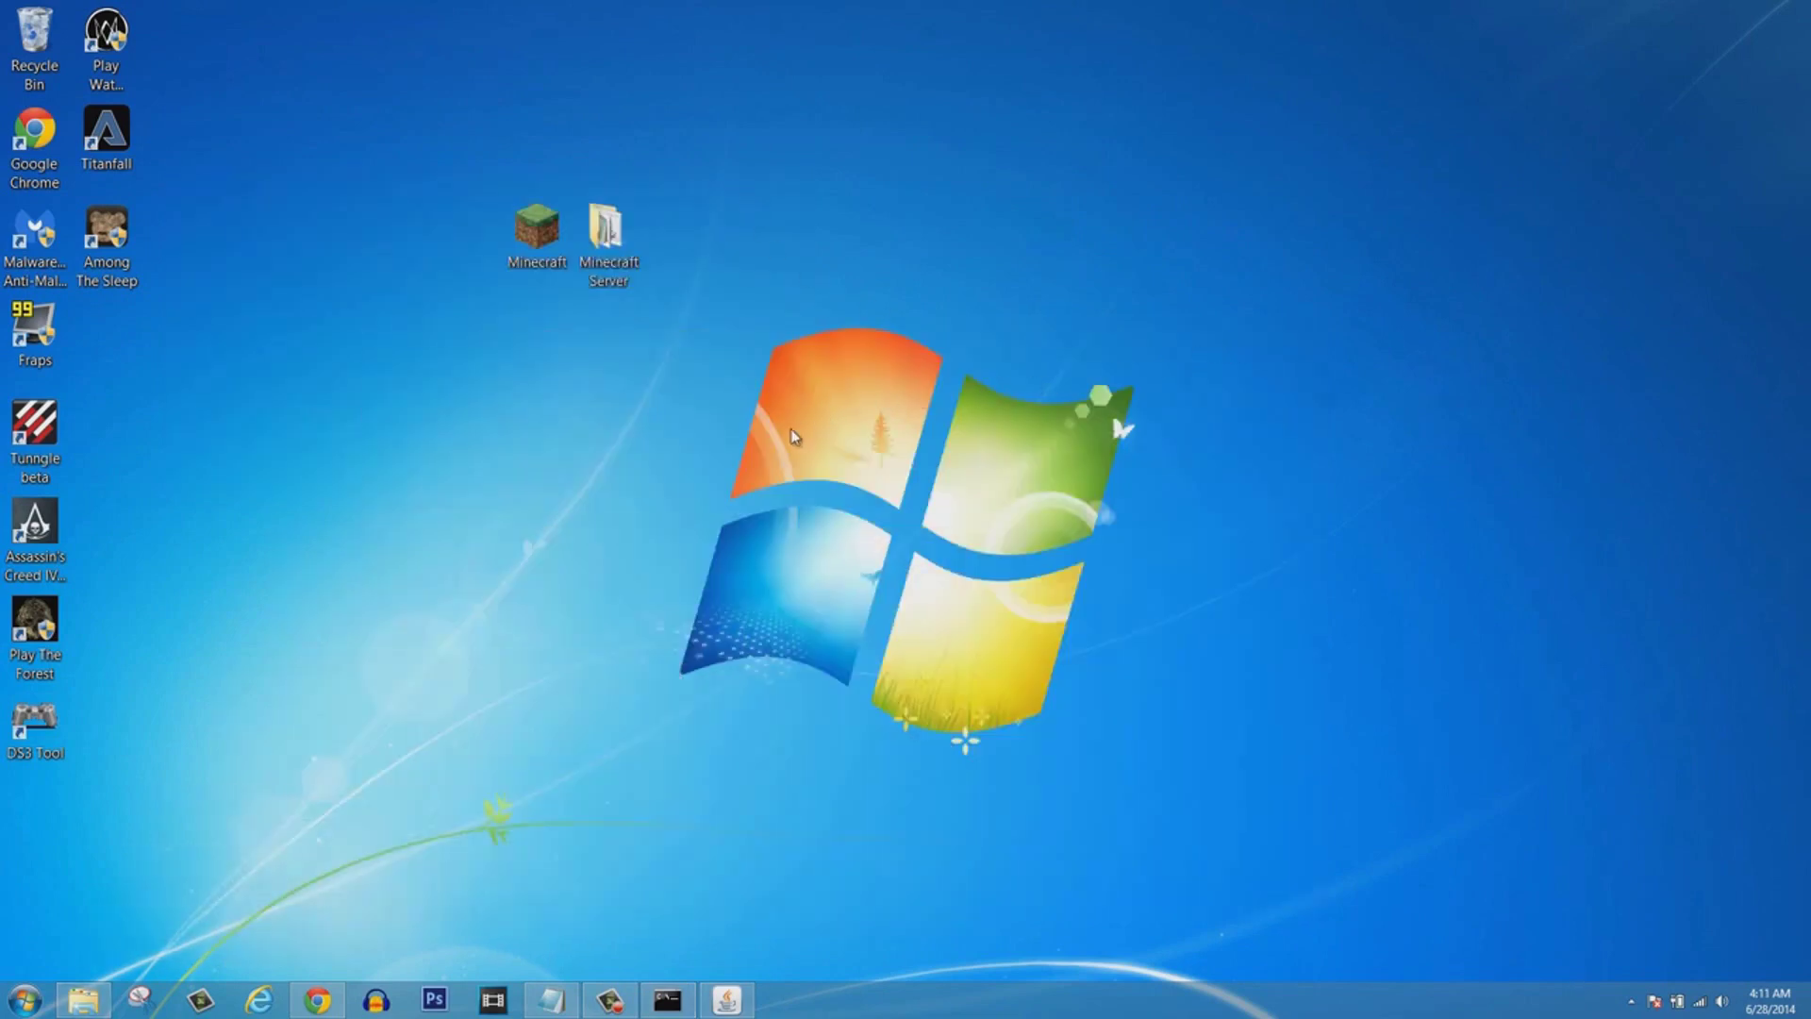
Search the web for µTorrent in a new Chrome tab and open utorrent.com.
click(337, 995)
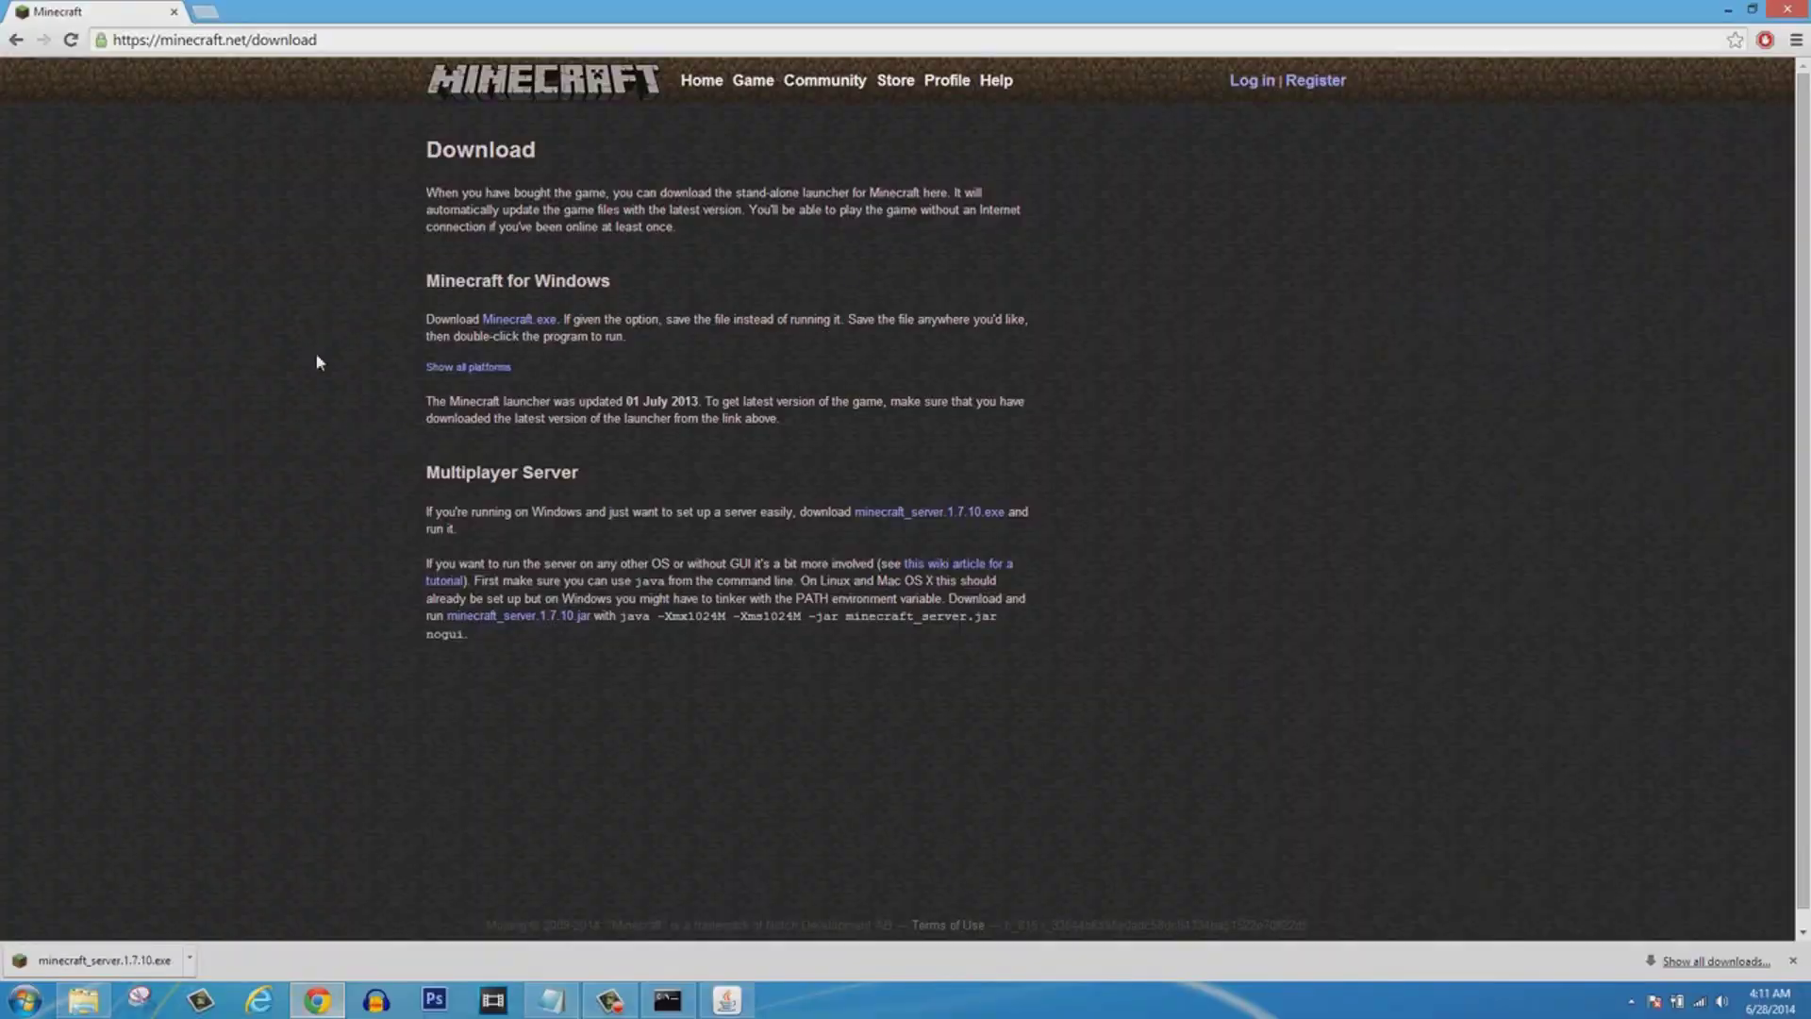
click(206, 11)
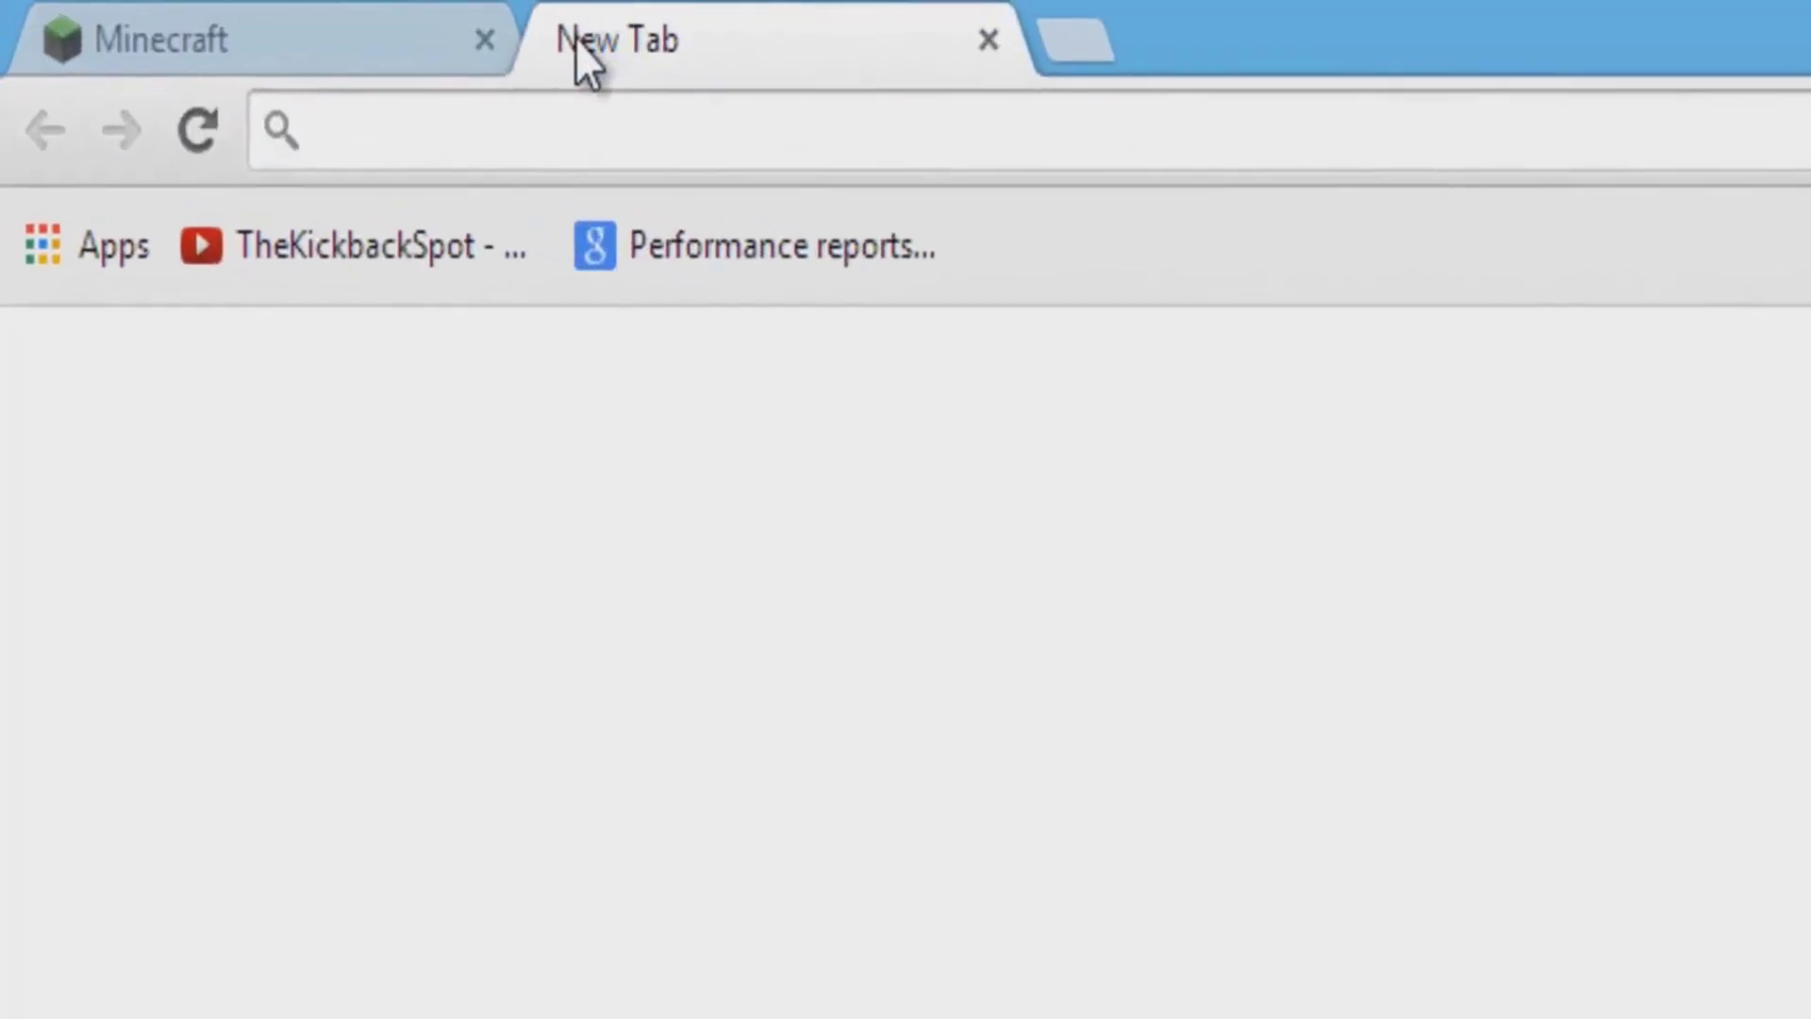
text(utor)
key(Down)
key(Return)
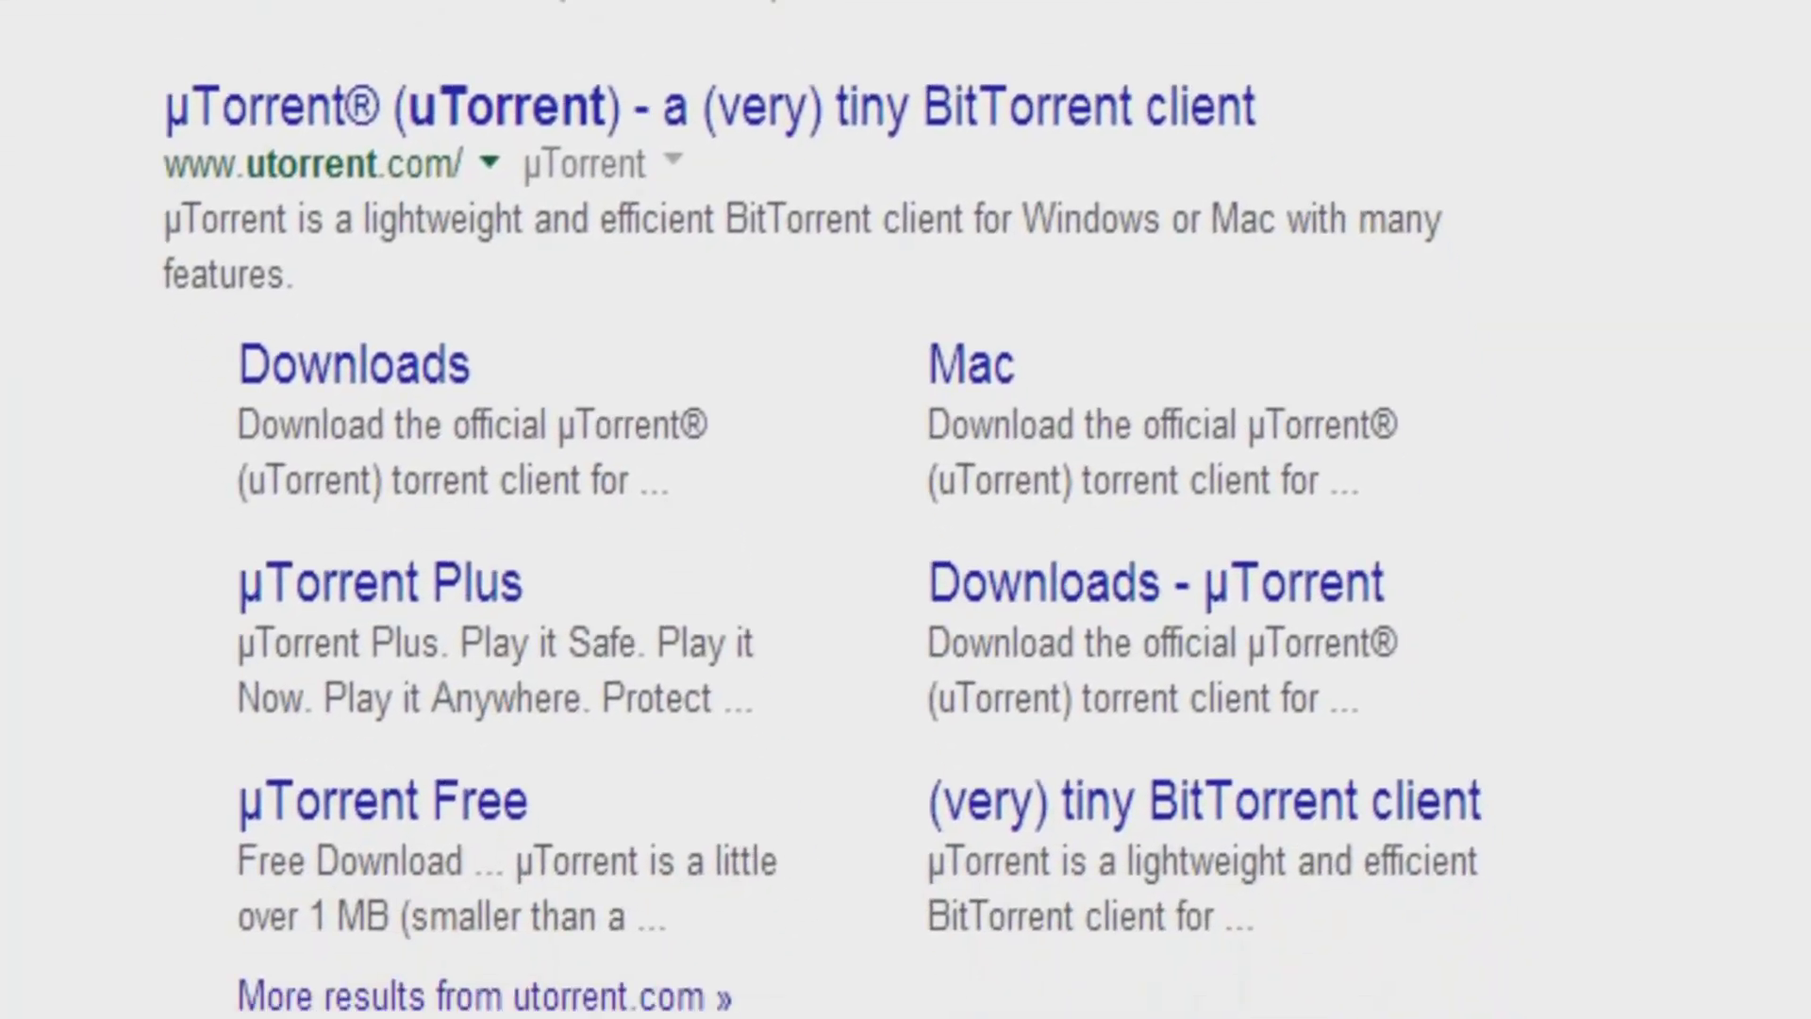
click(554, 165)
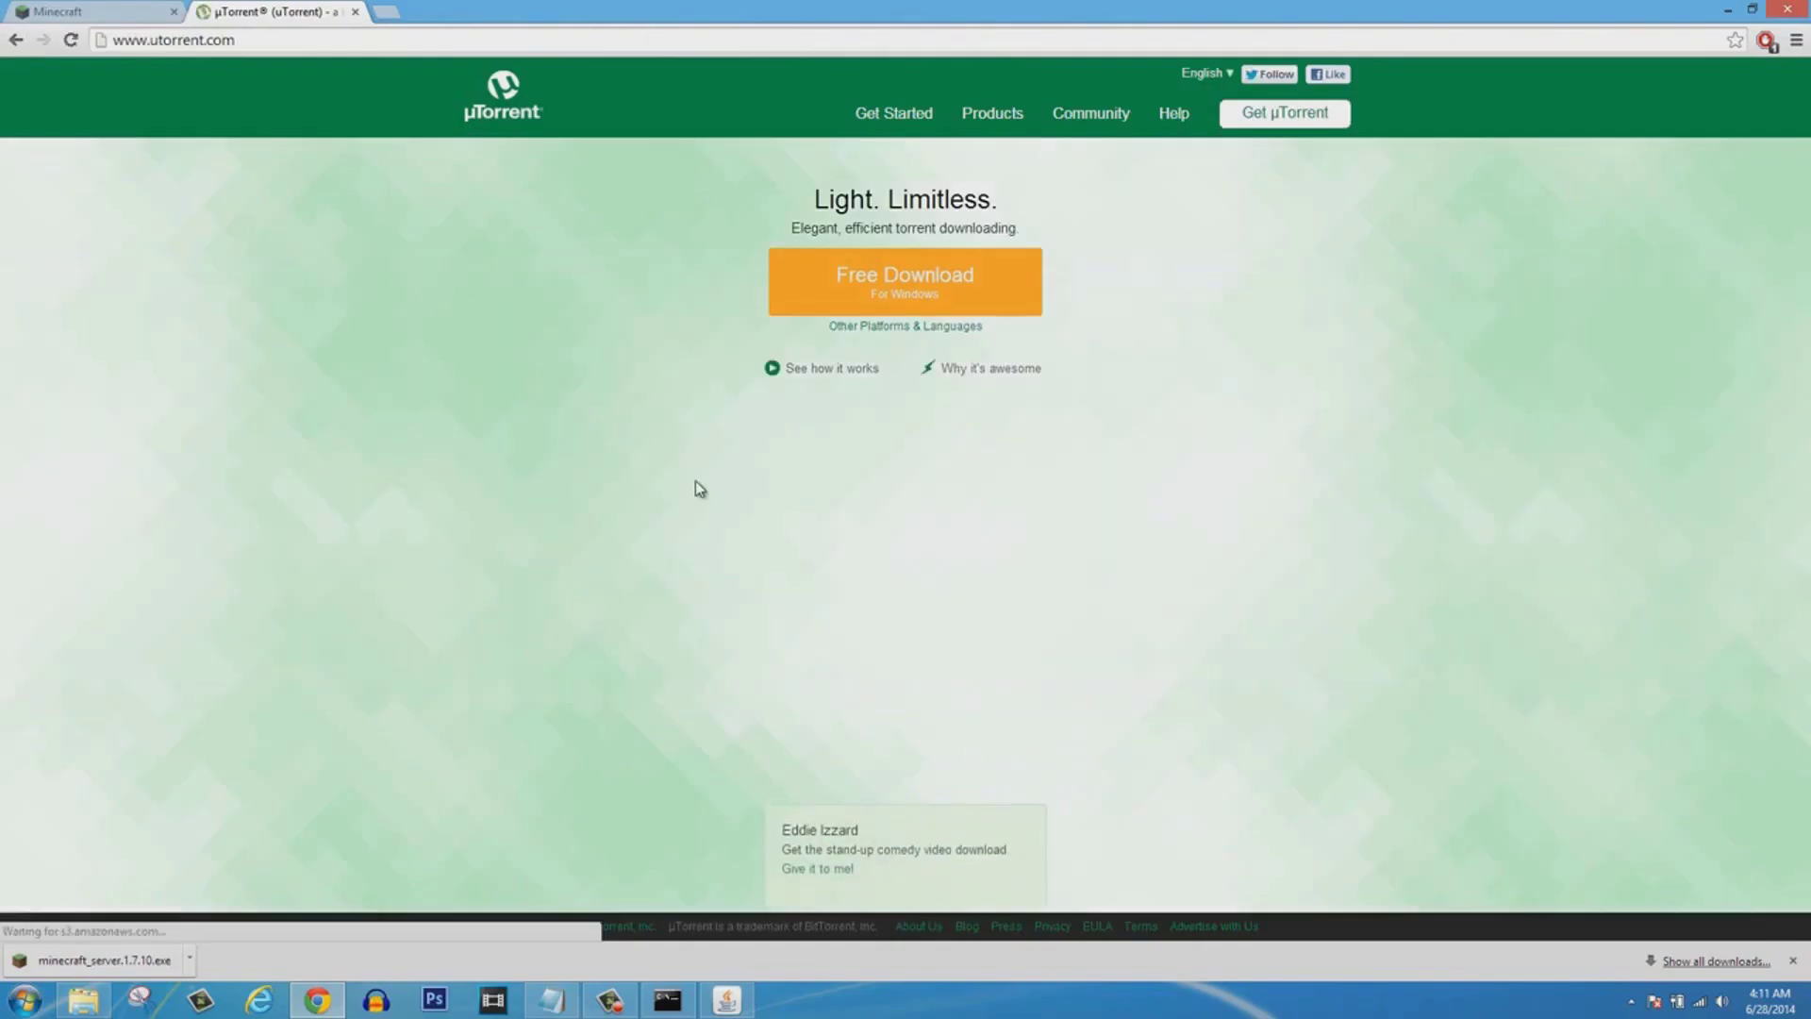
Download the free µTorrent installer and open uTorrent.exe from the download bar.
click(898, 297)
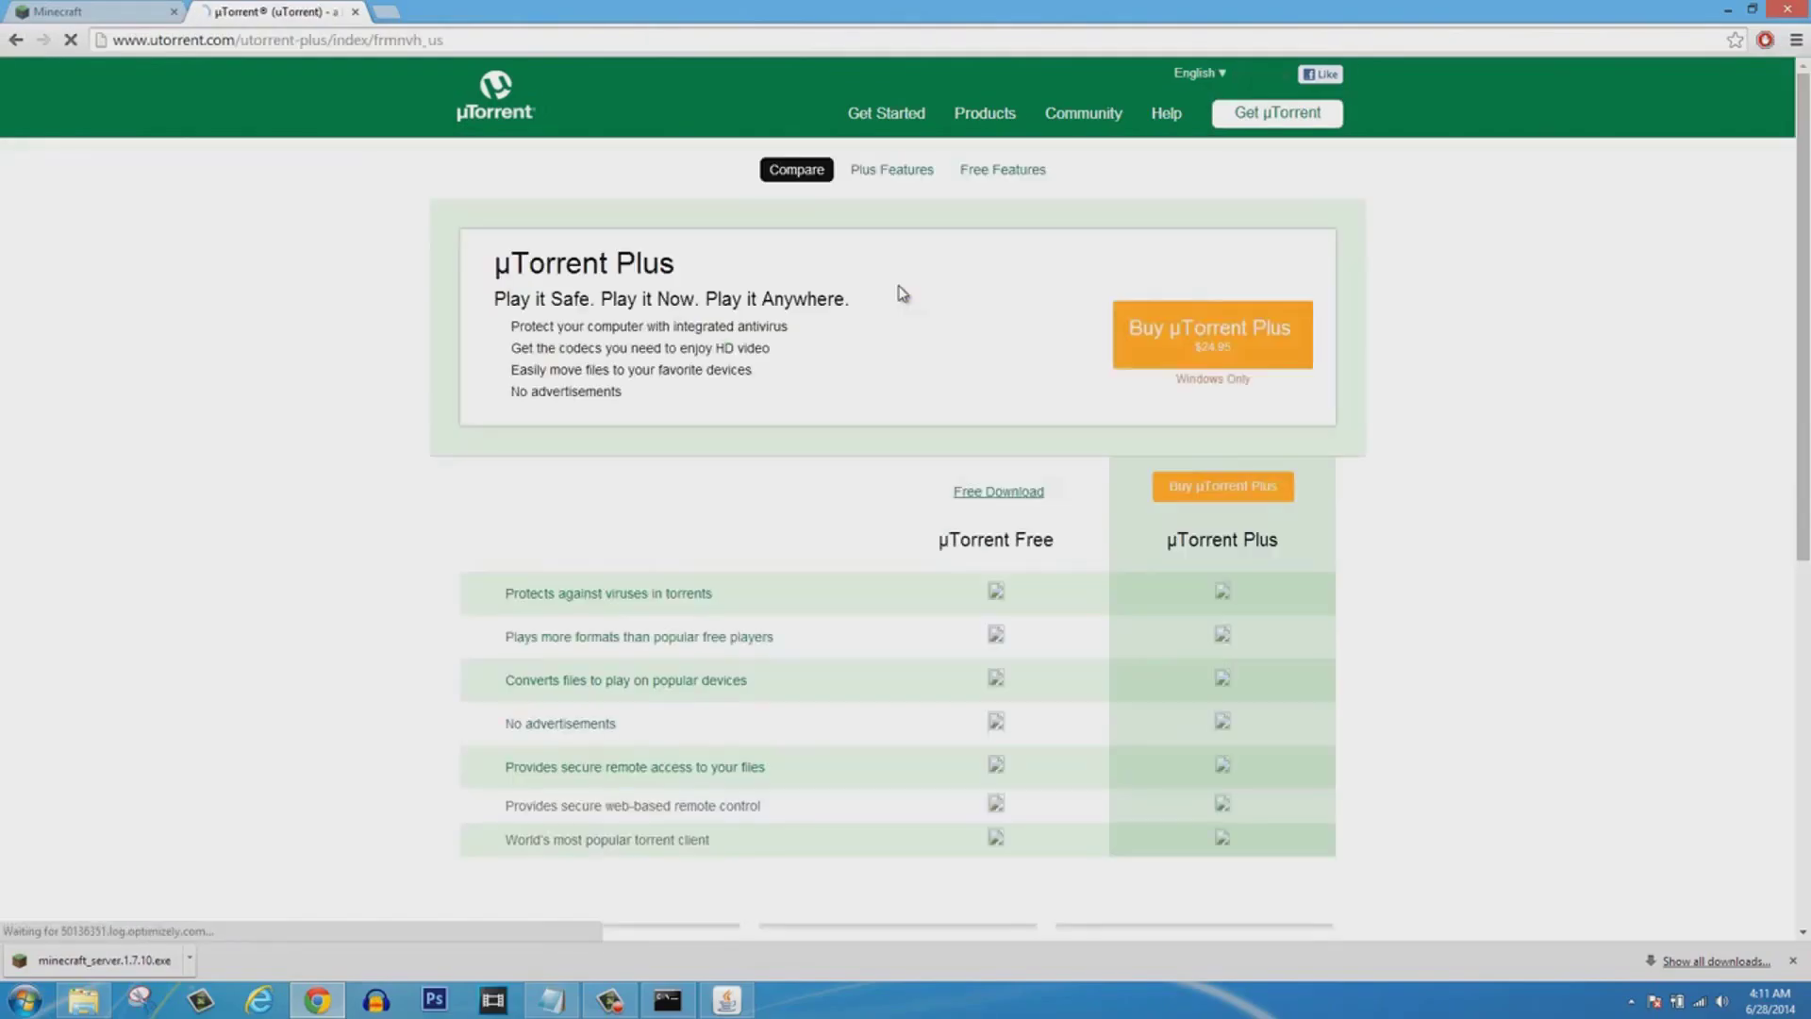
click(998, 493)
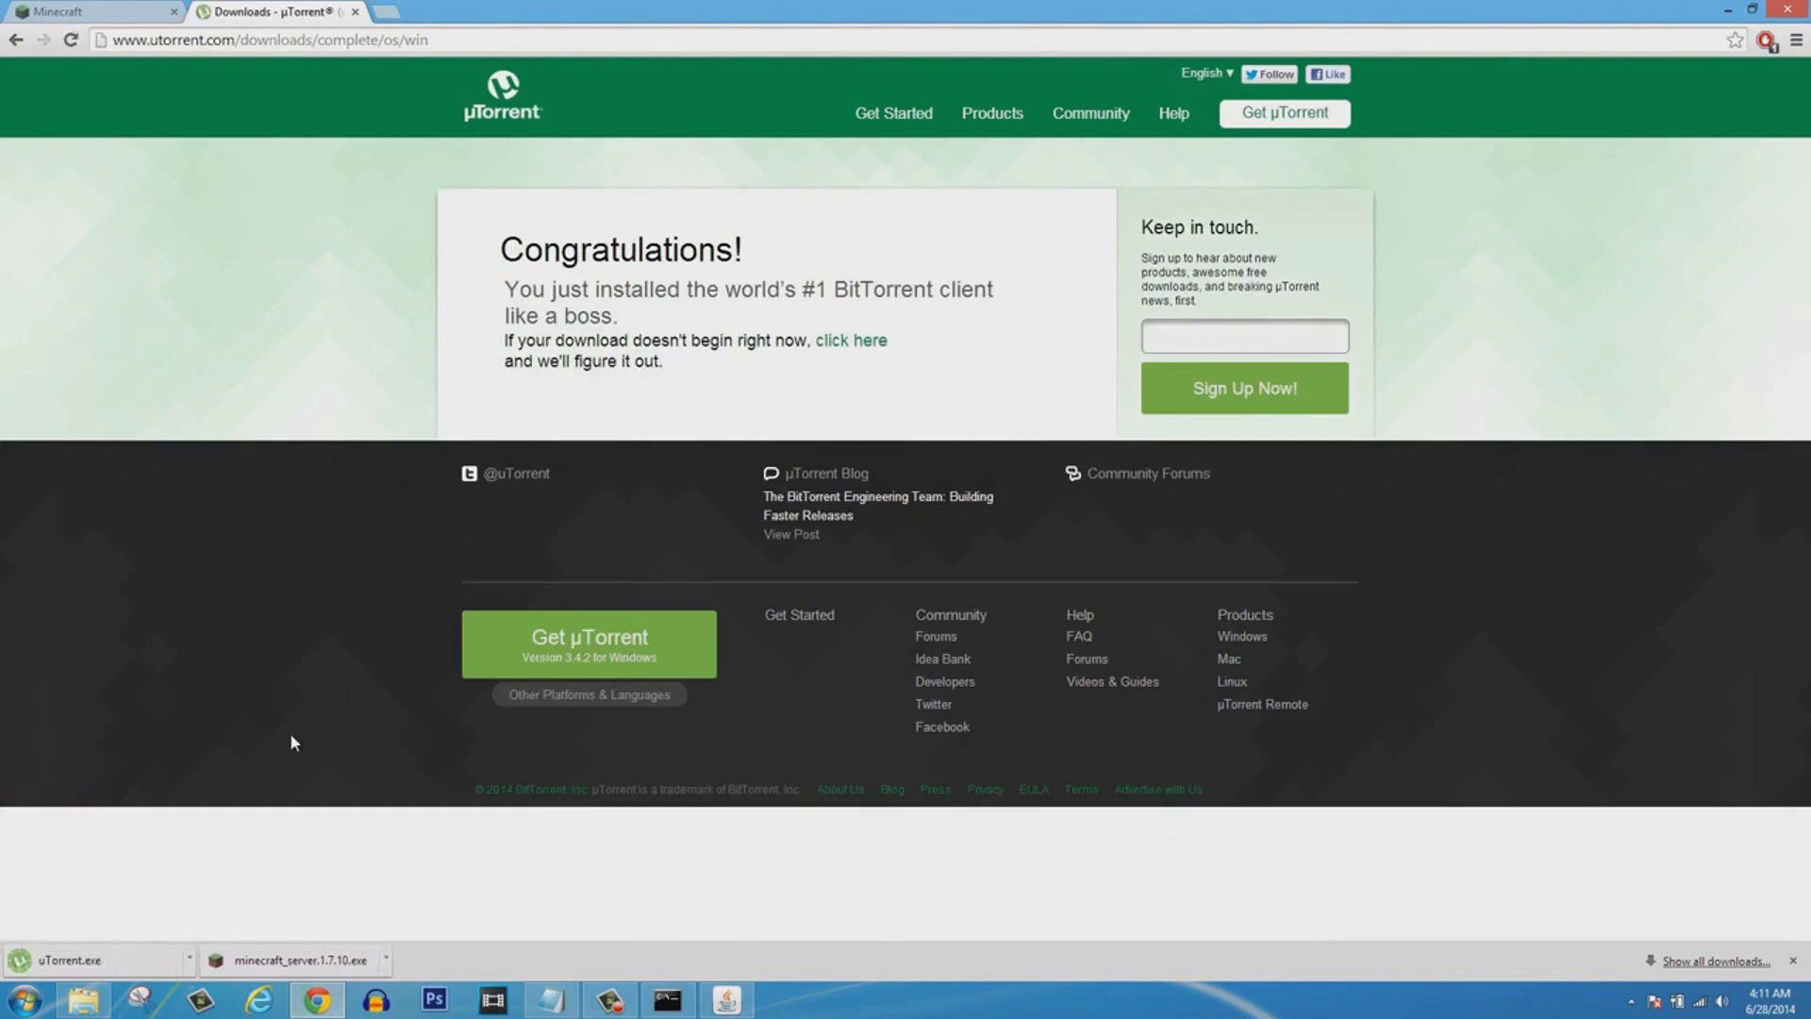
click(121, 954)
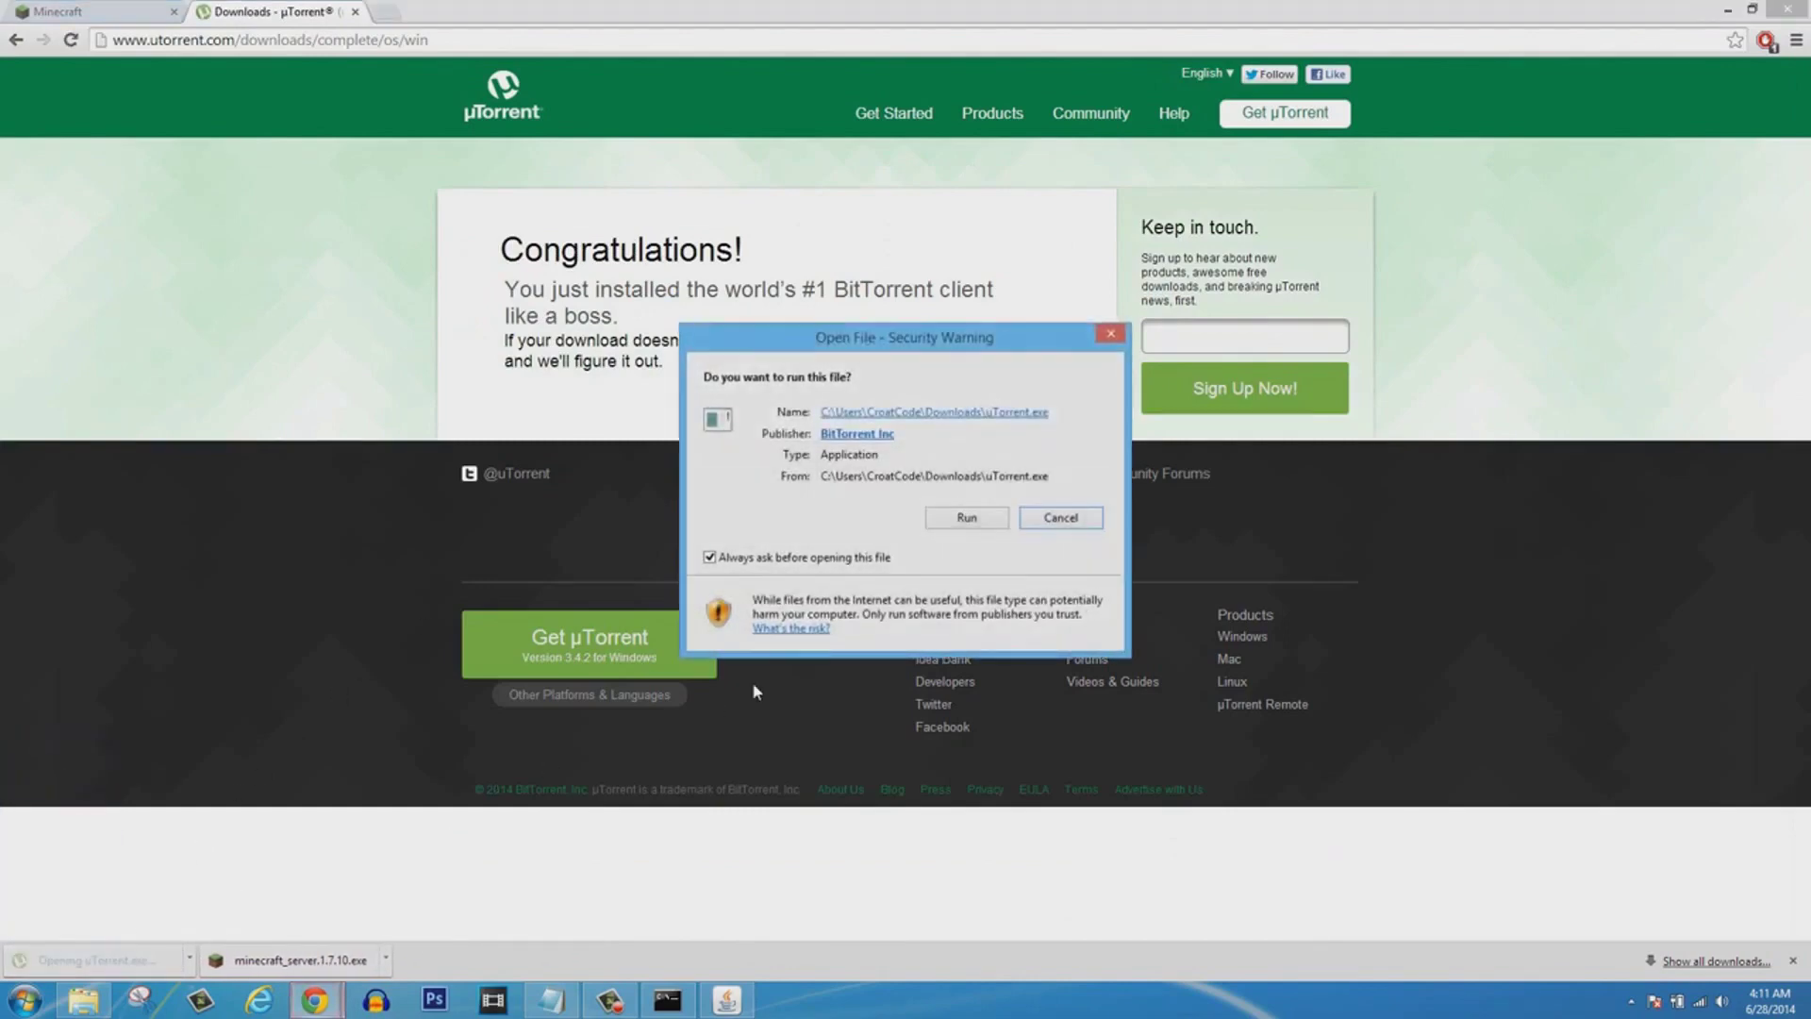
Run the µTorrent installer, accept the license and keep default install, firewall and startup settings.
click(967, 519)
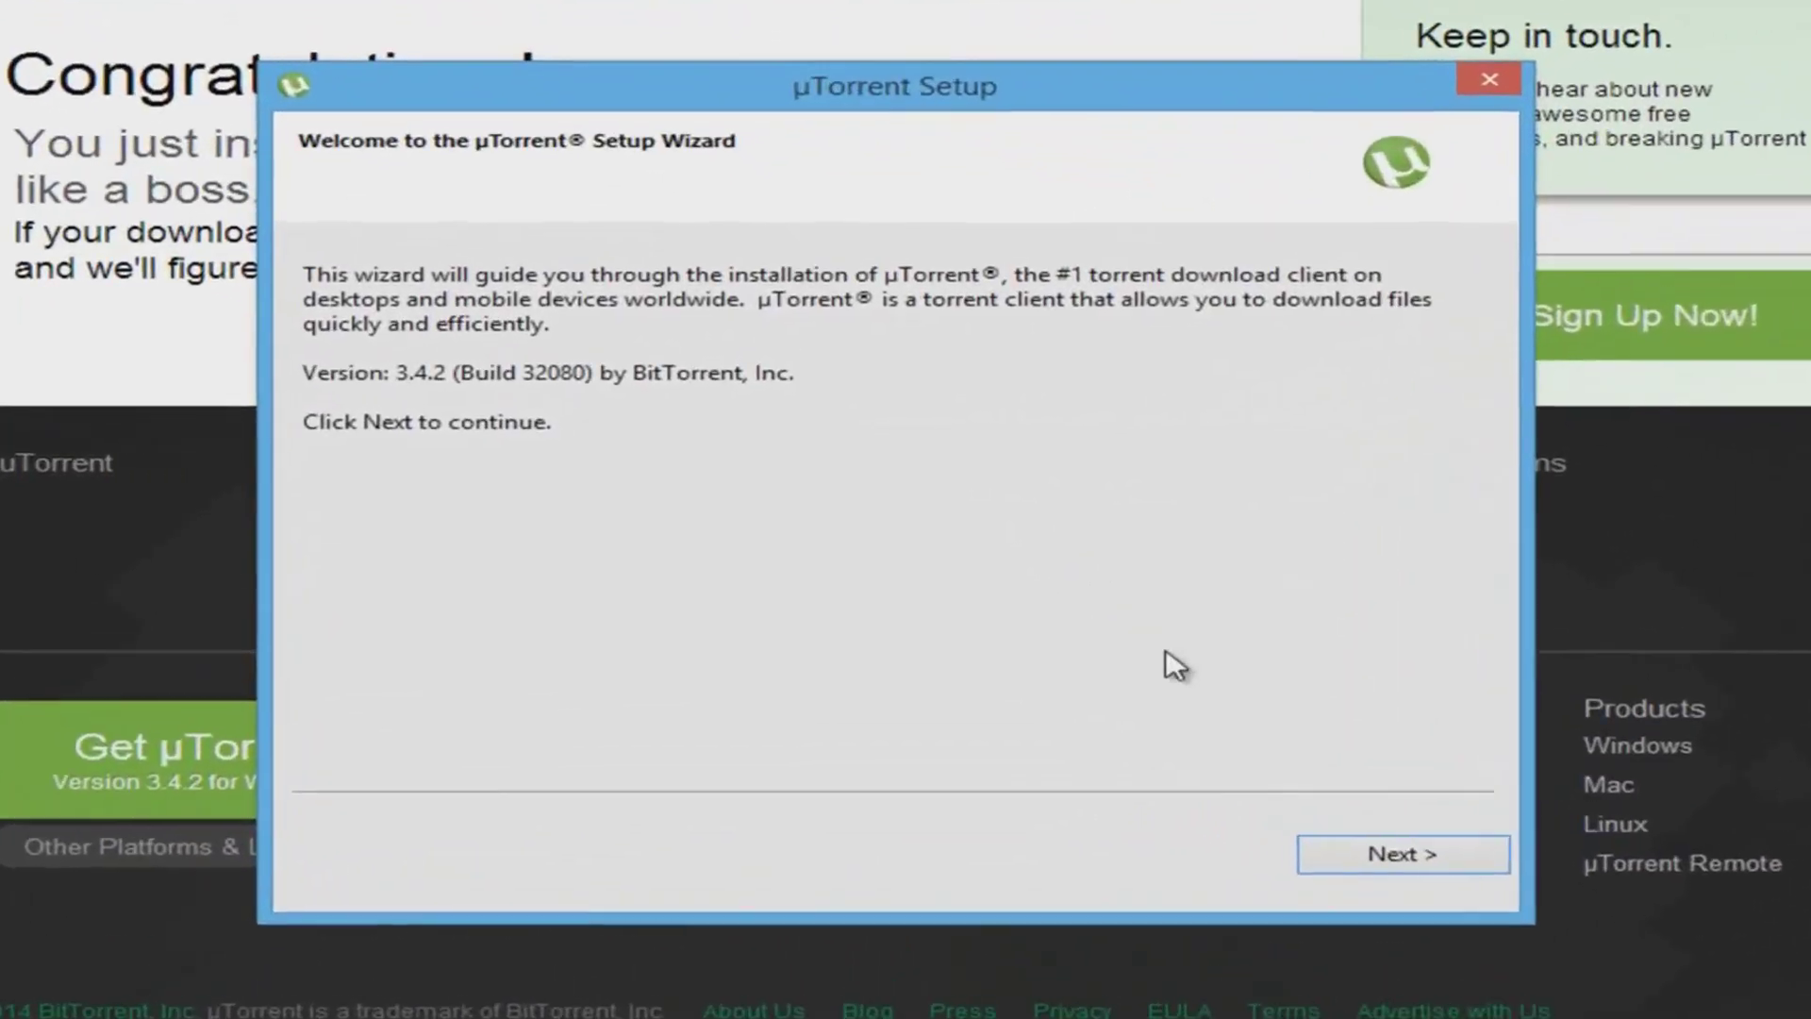
click(1375, 862)
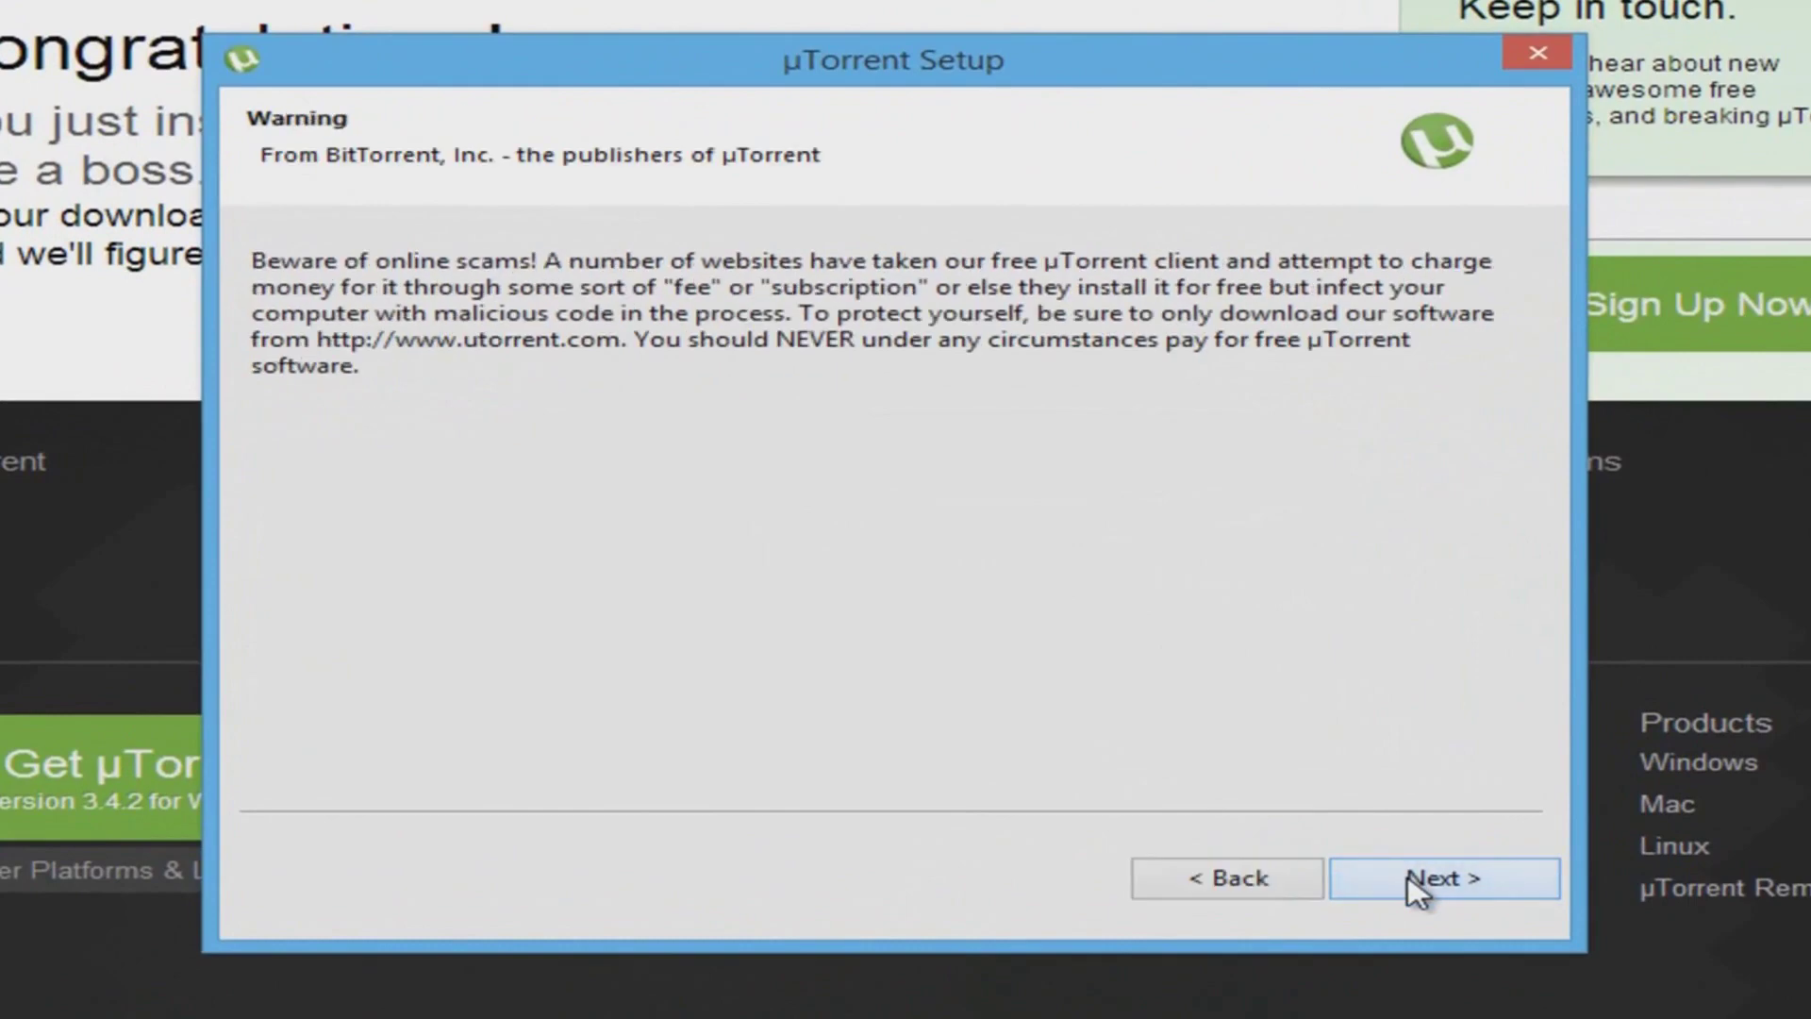
click(1415, 882)
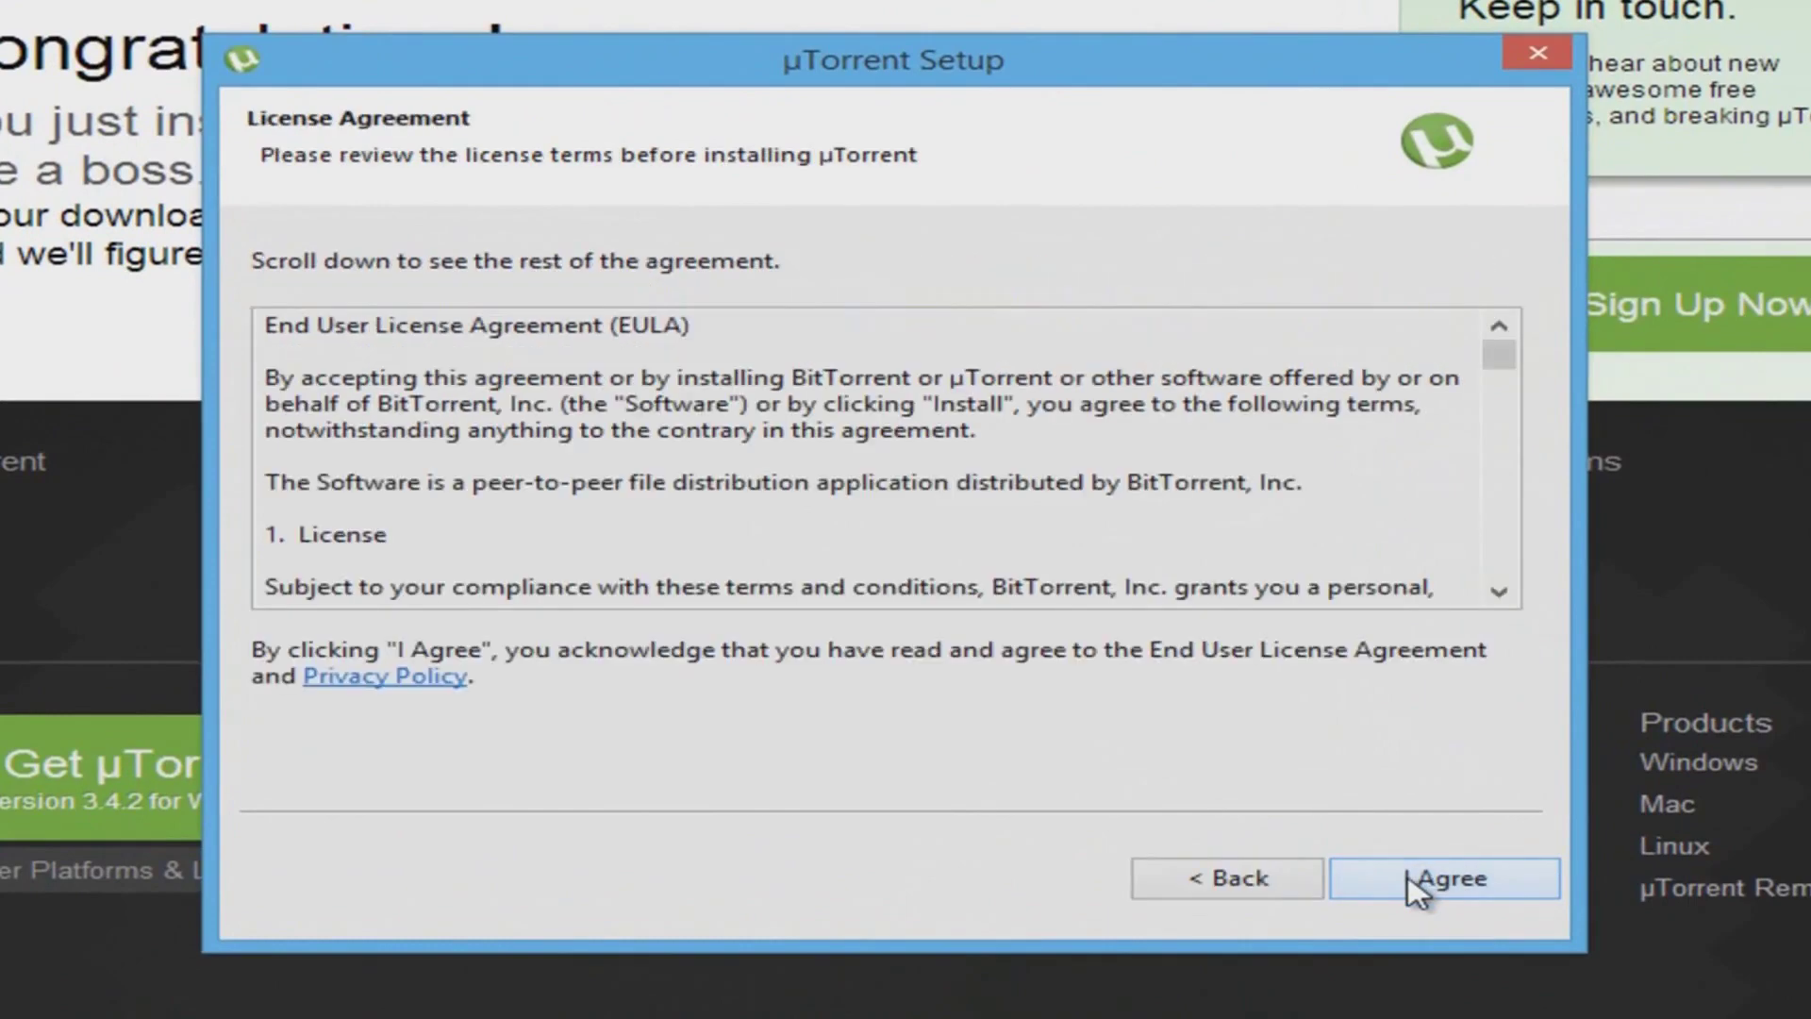
click(1415, 882)
click(1415, 881)
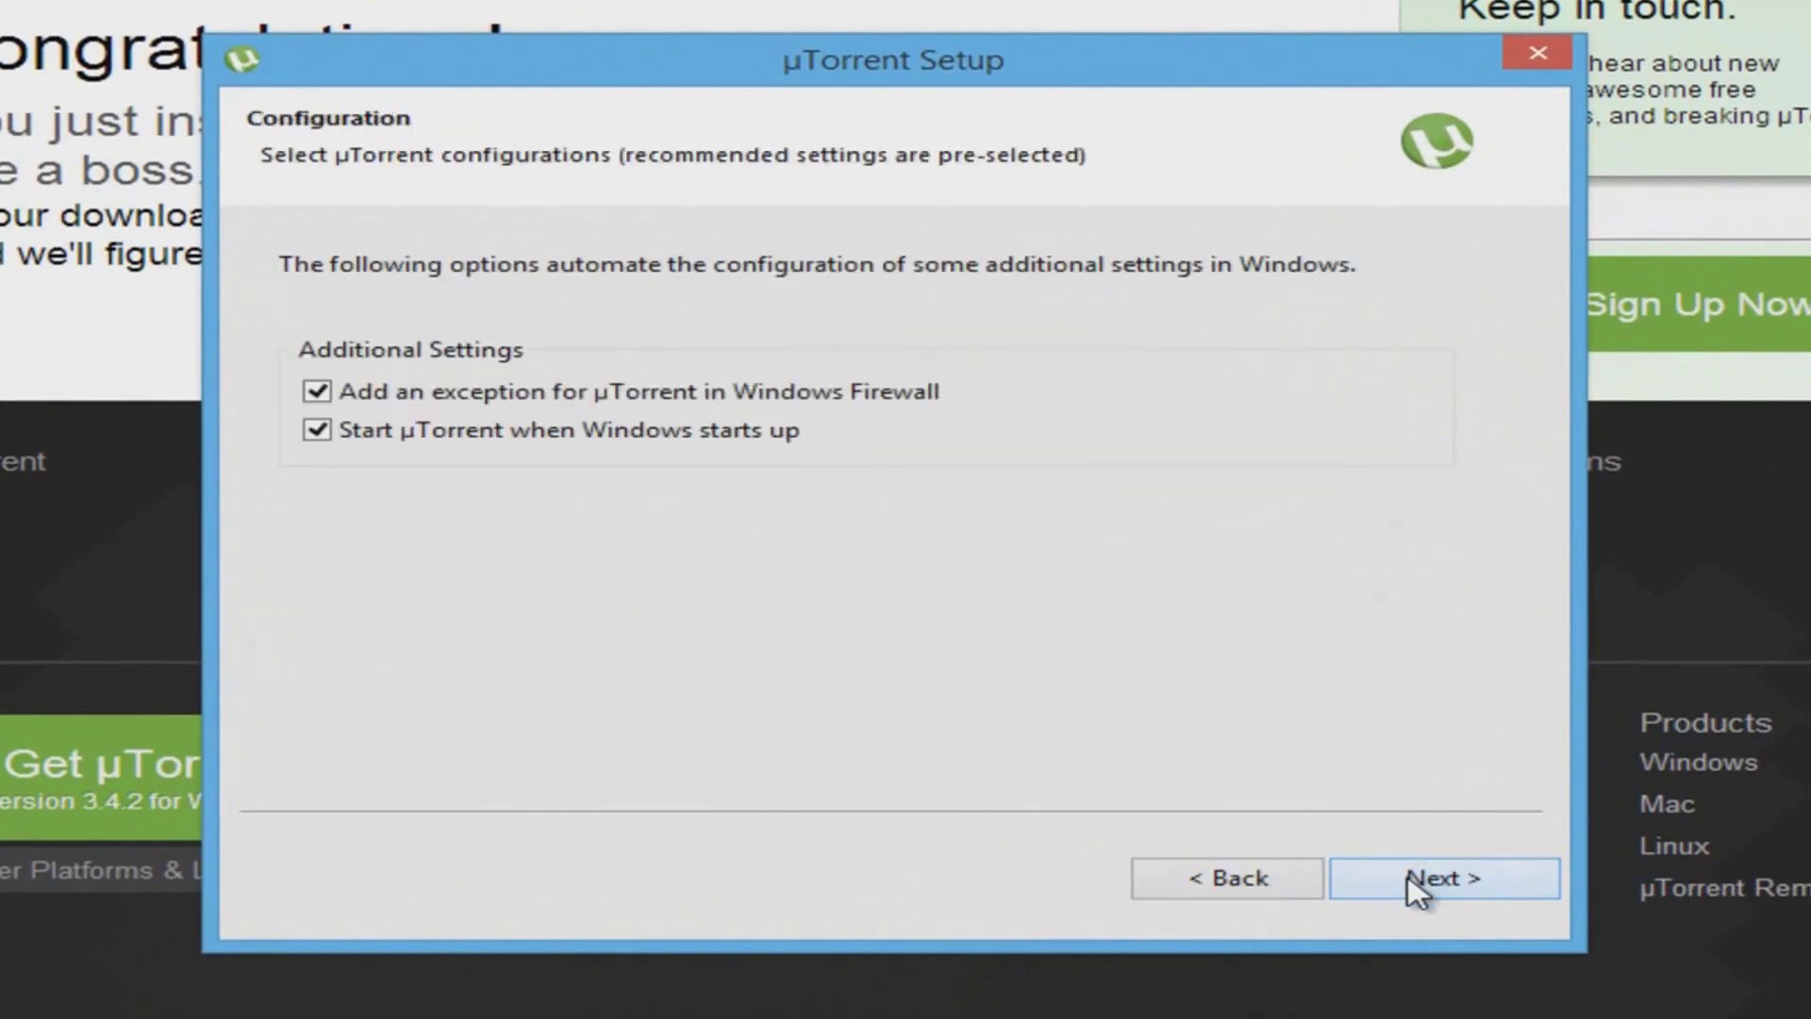
click(1415, 882)
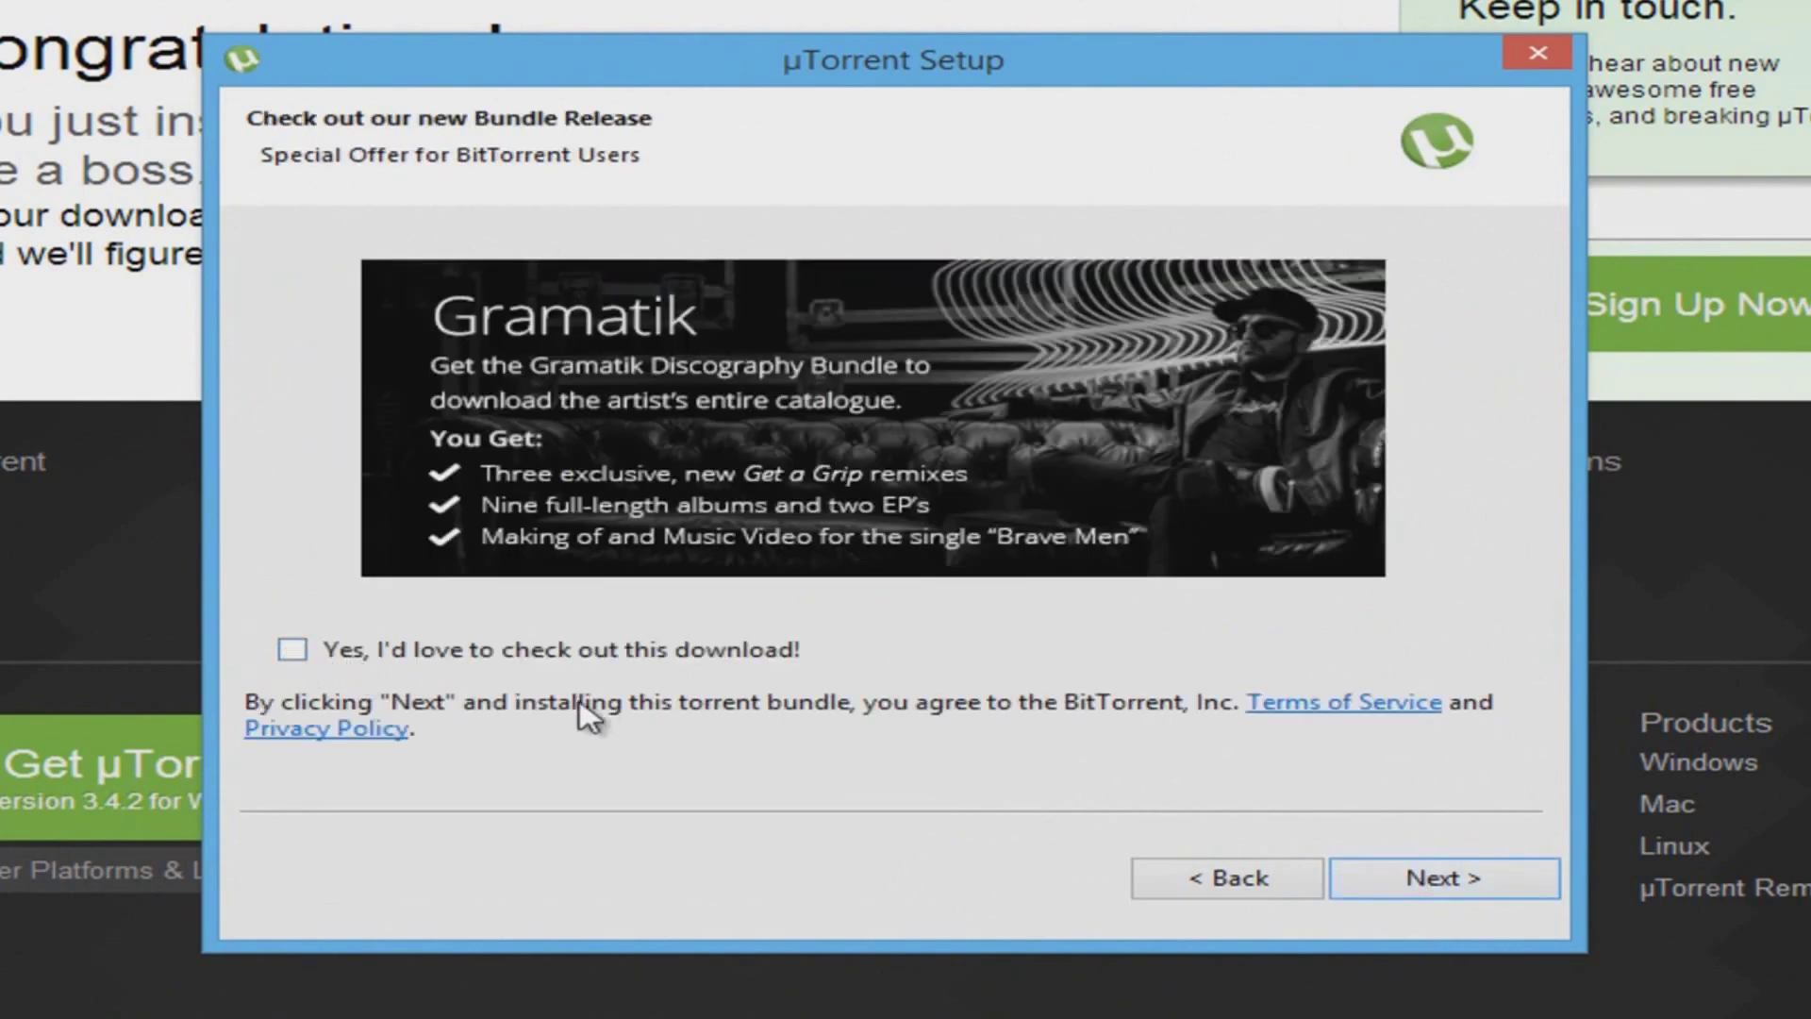
Decline the Gramatik, search protection and Optimizer Pro offers and finish installation.
click(1434, 882)
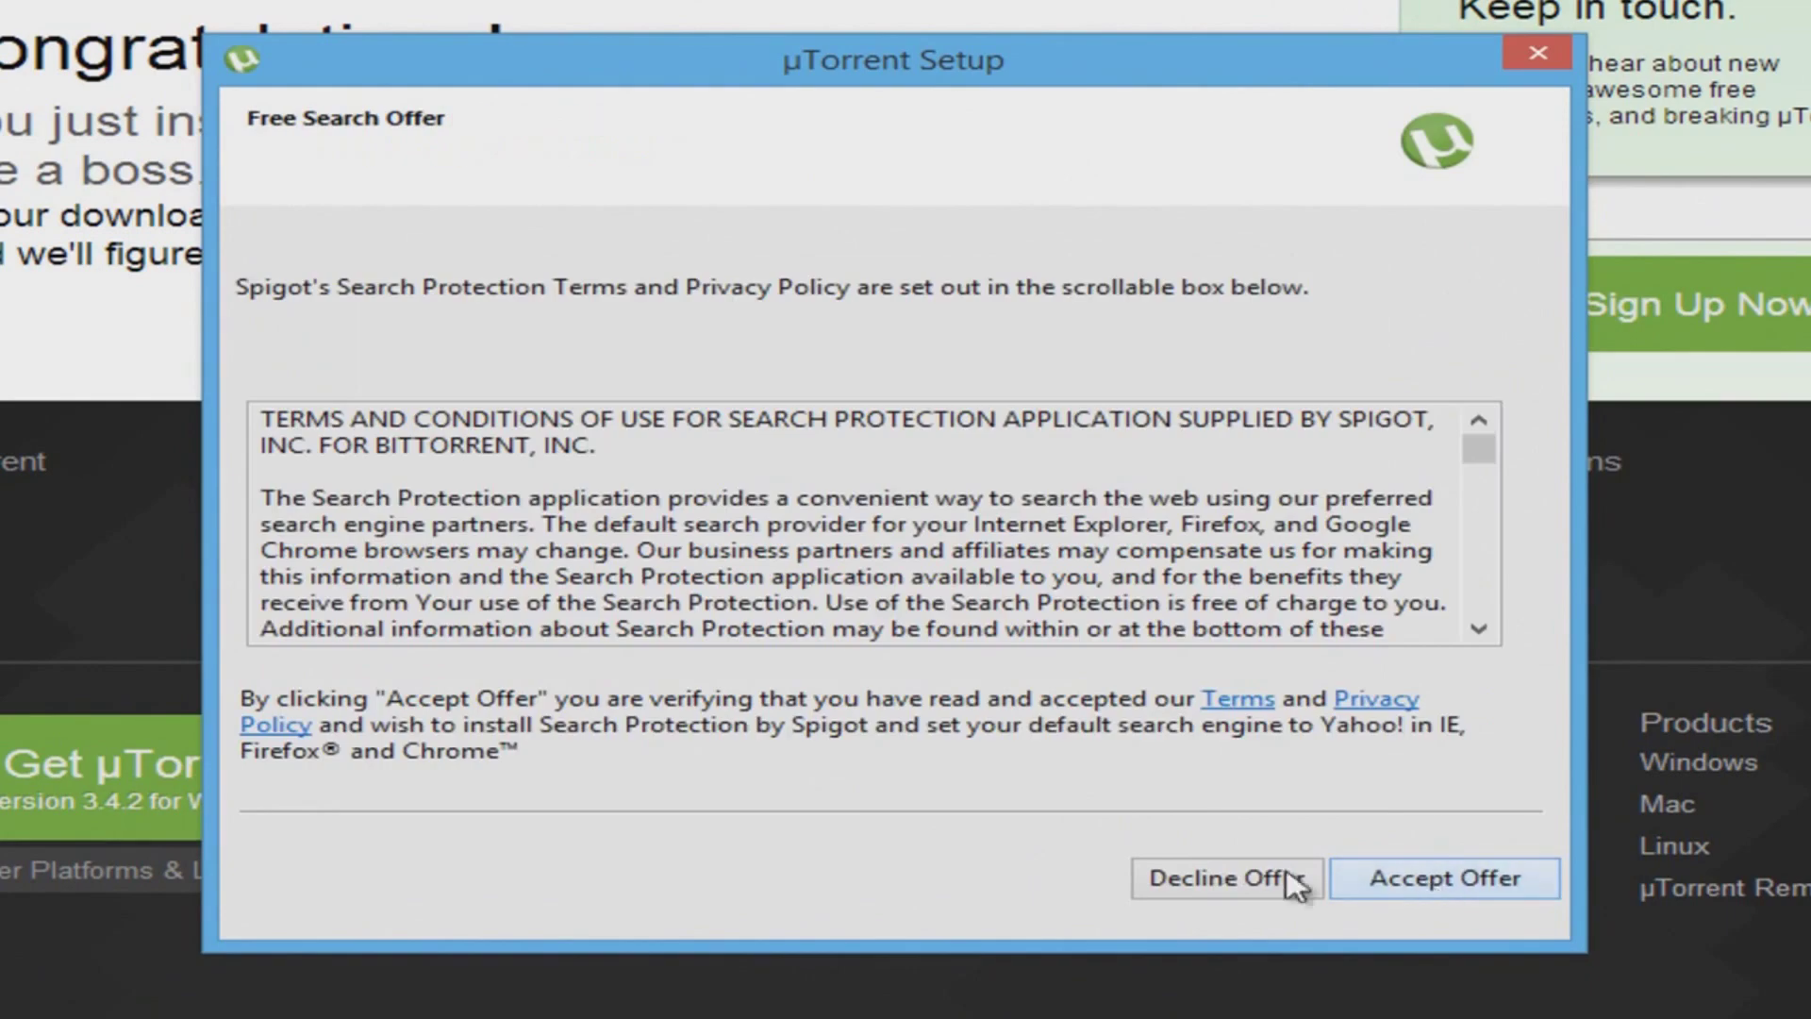
click(1226, 879)
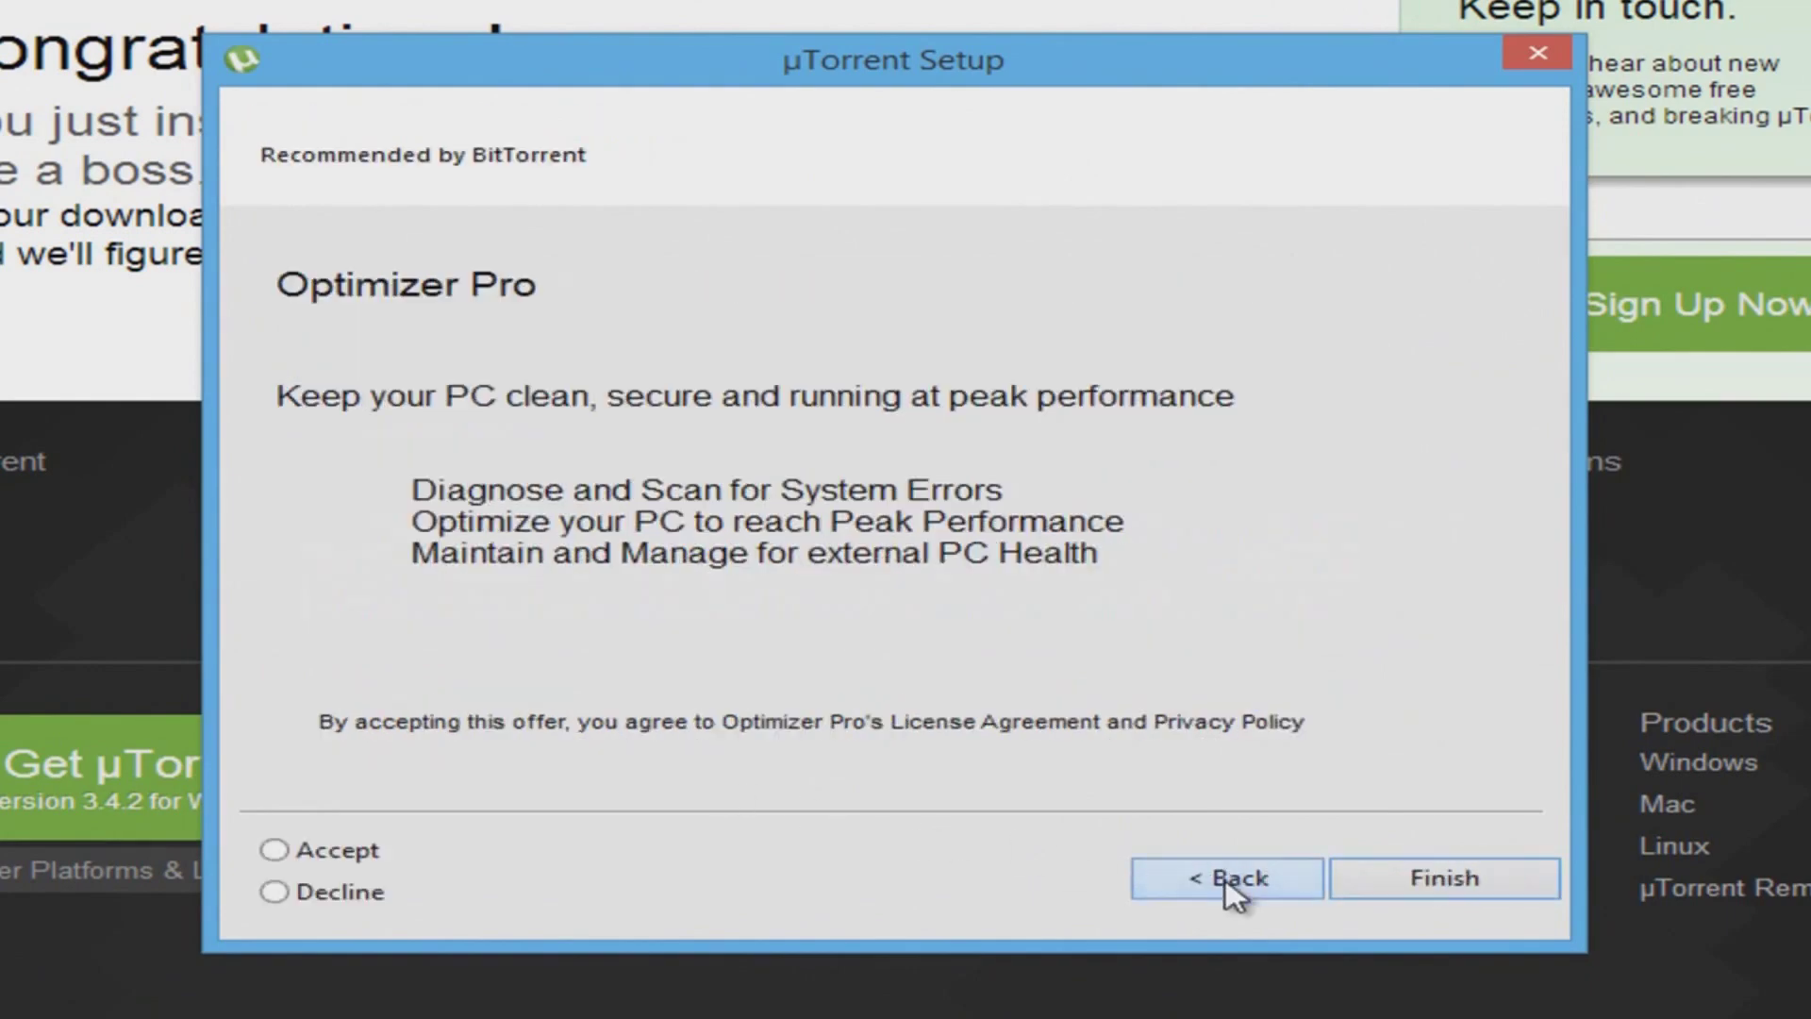
click(357, 896)
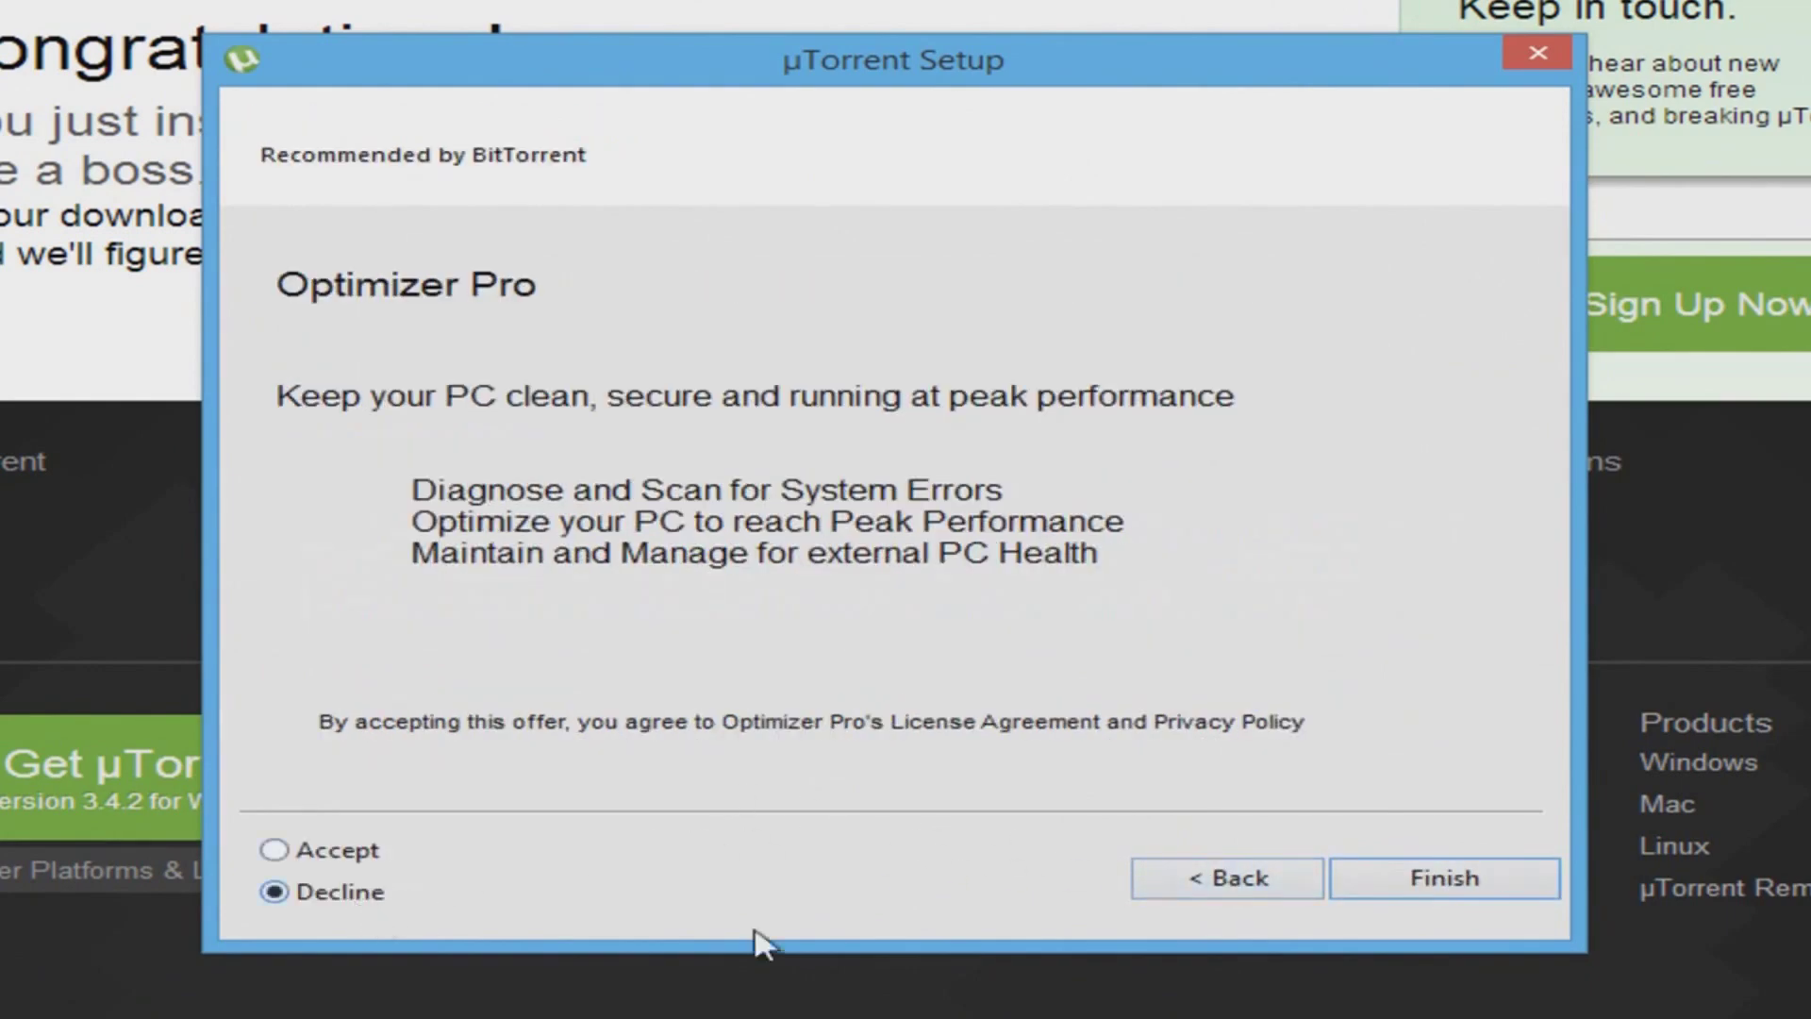
click(1477, 882)
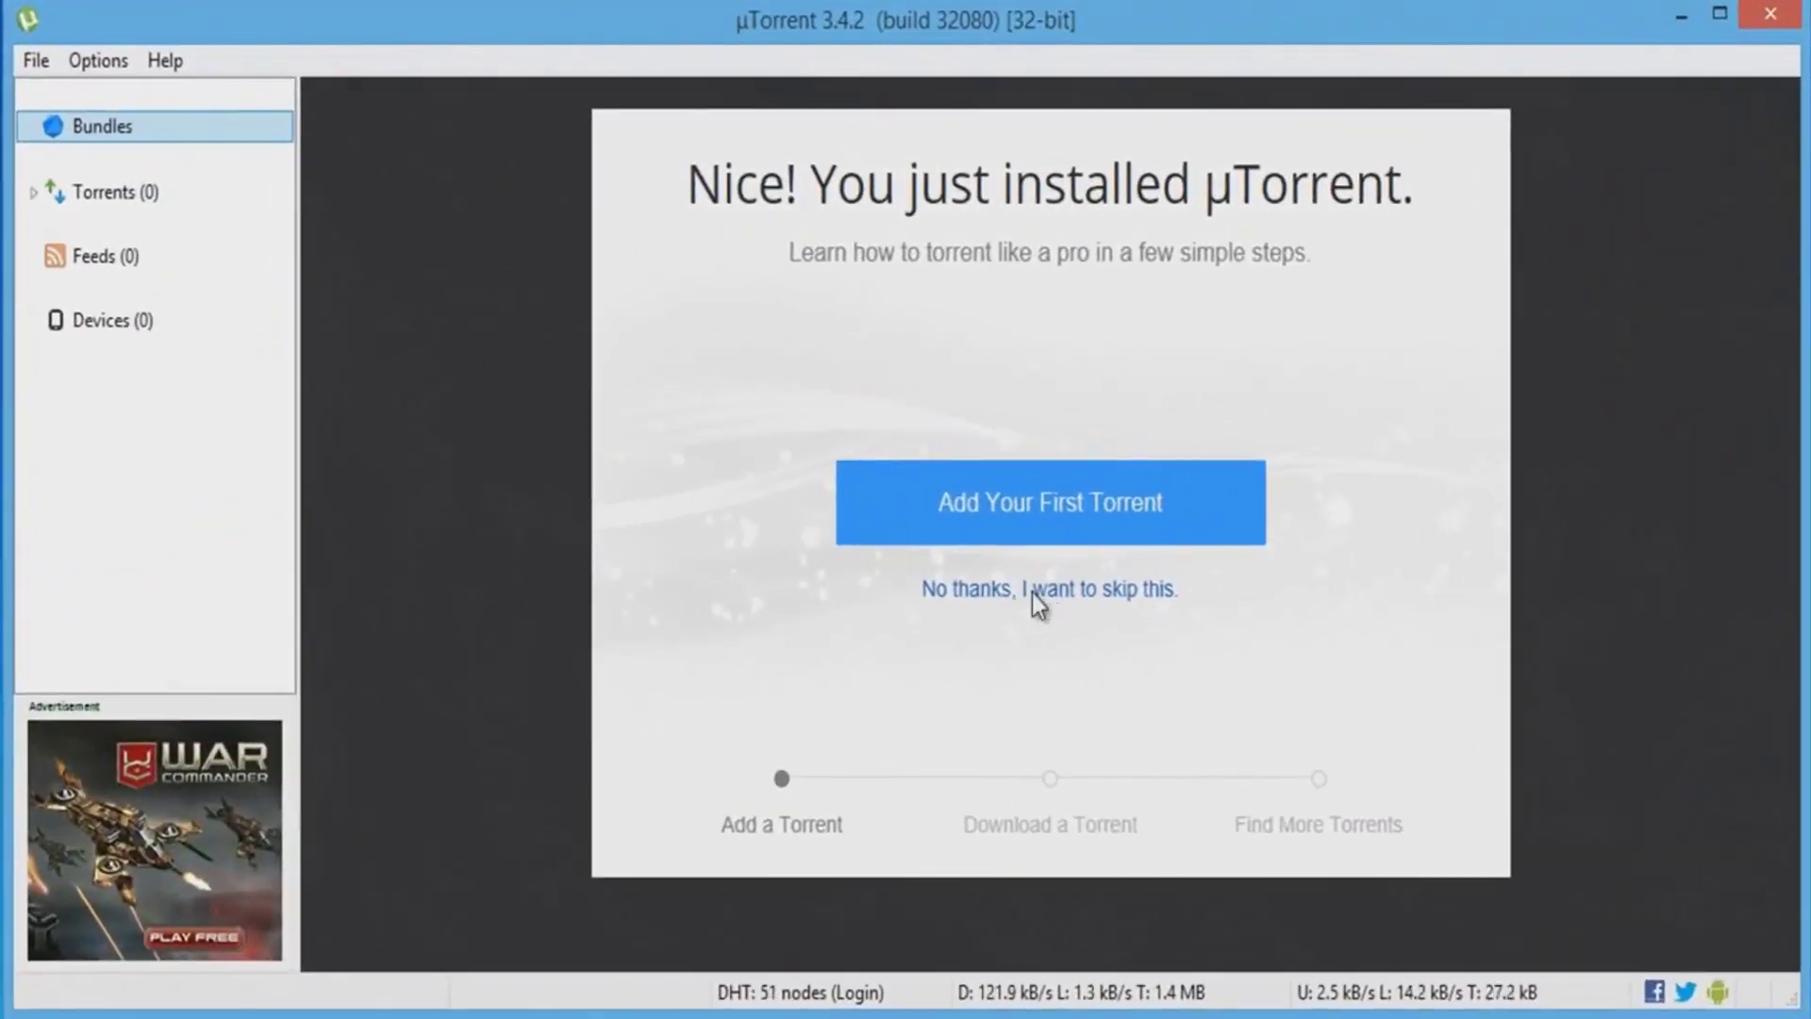
Change µTorrent's incoming connection port from 52241 to 25565 in Preferences > Connection and apply.
click(1033, 594)
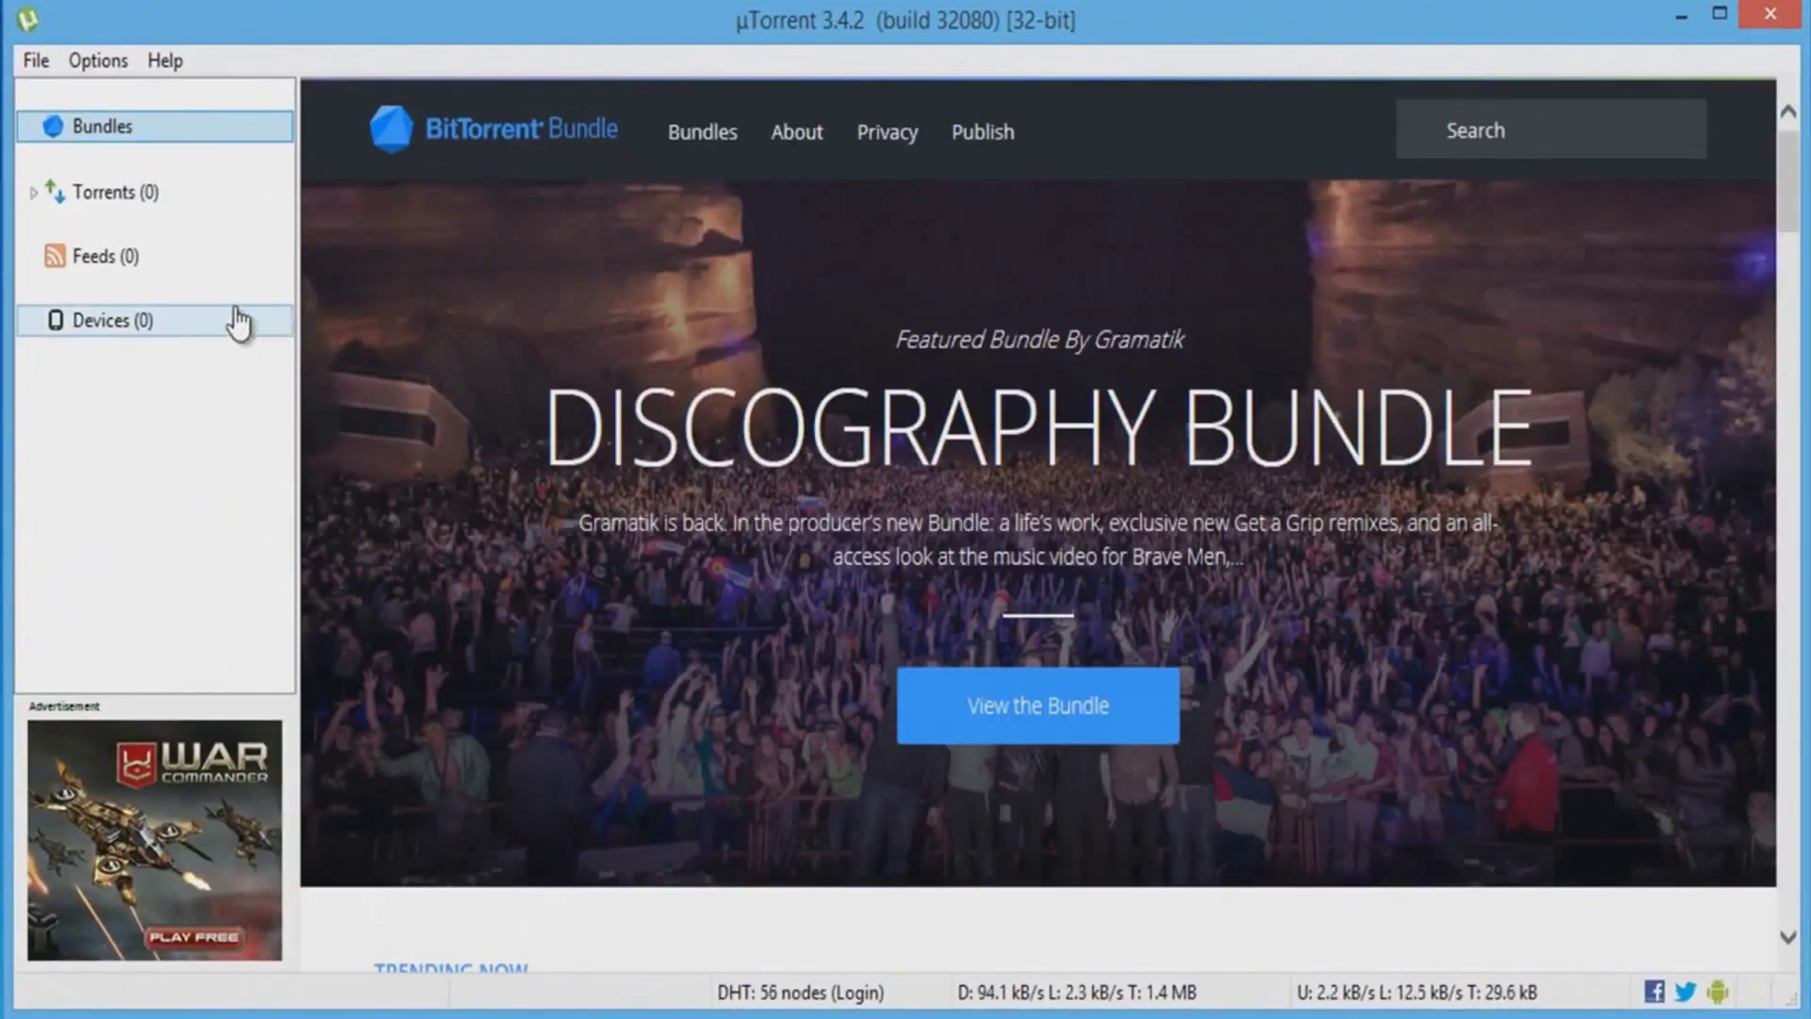
click(104, 61)
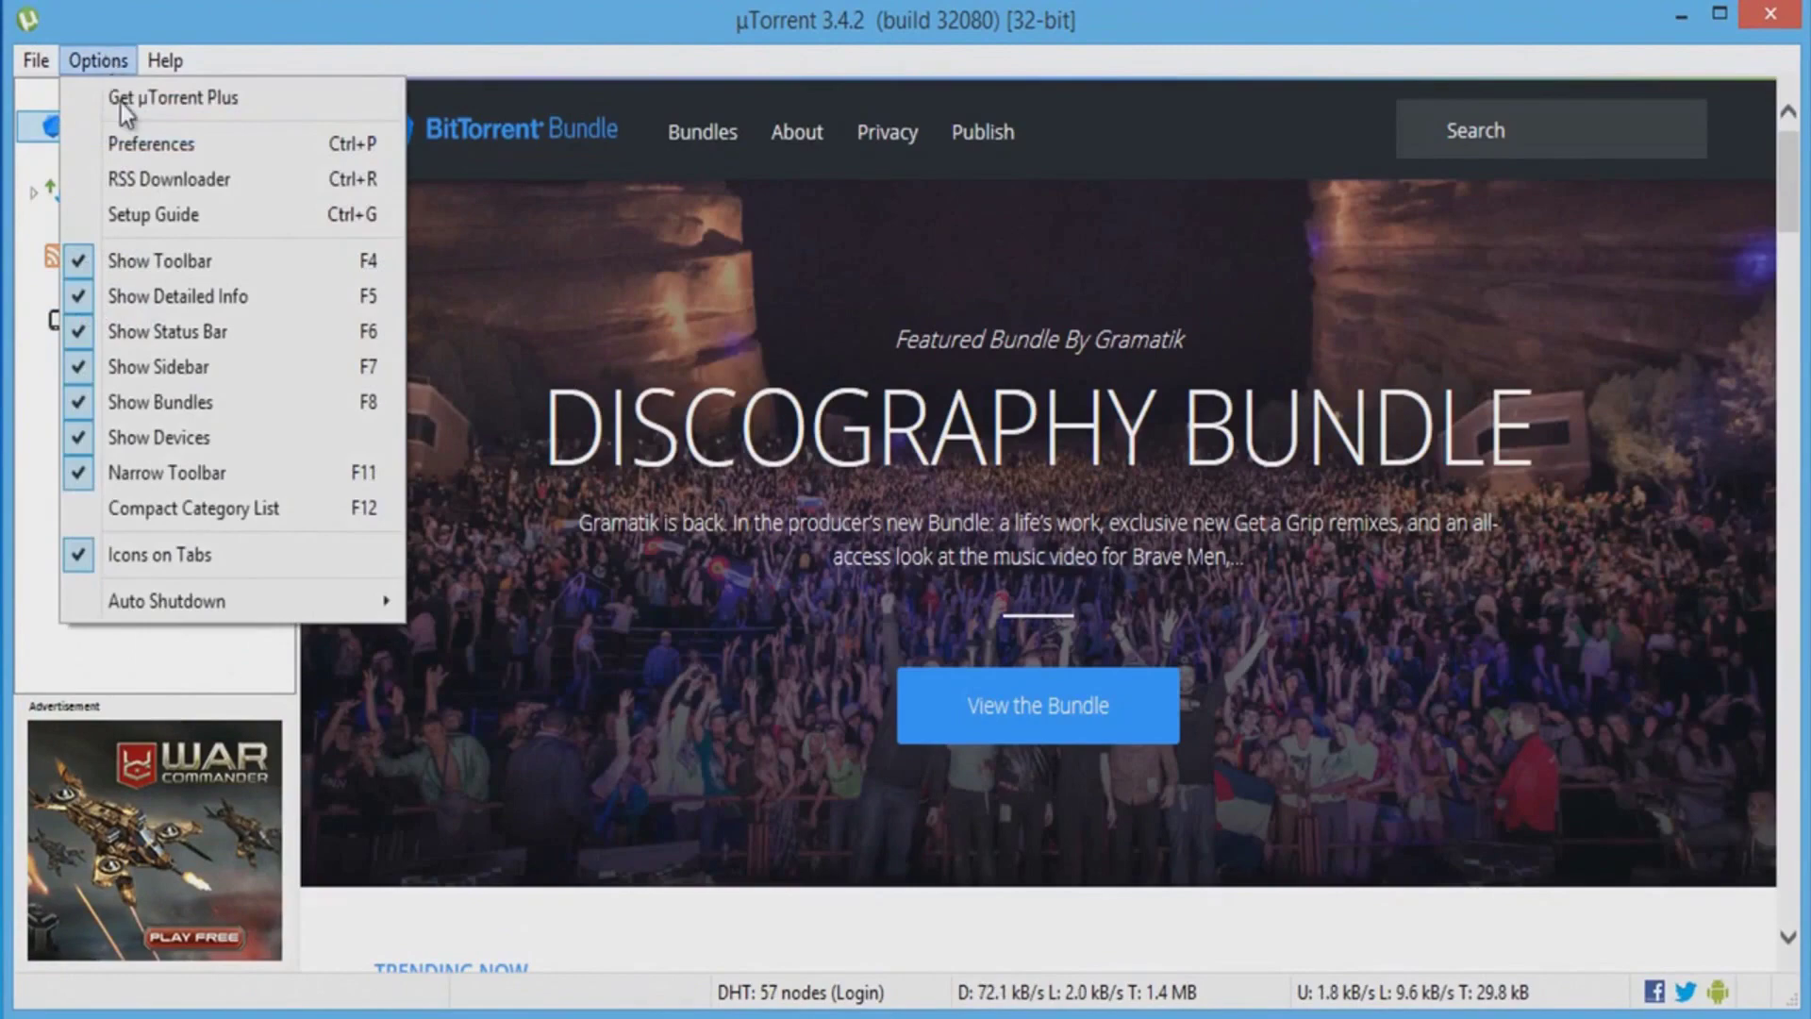
click(188, 155)
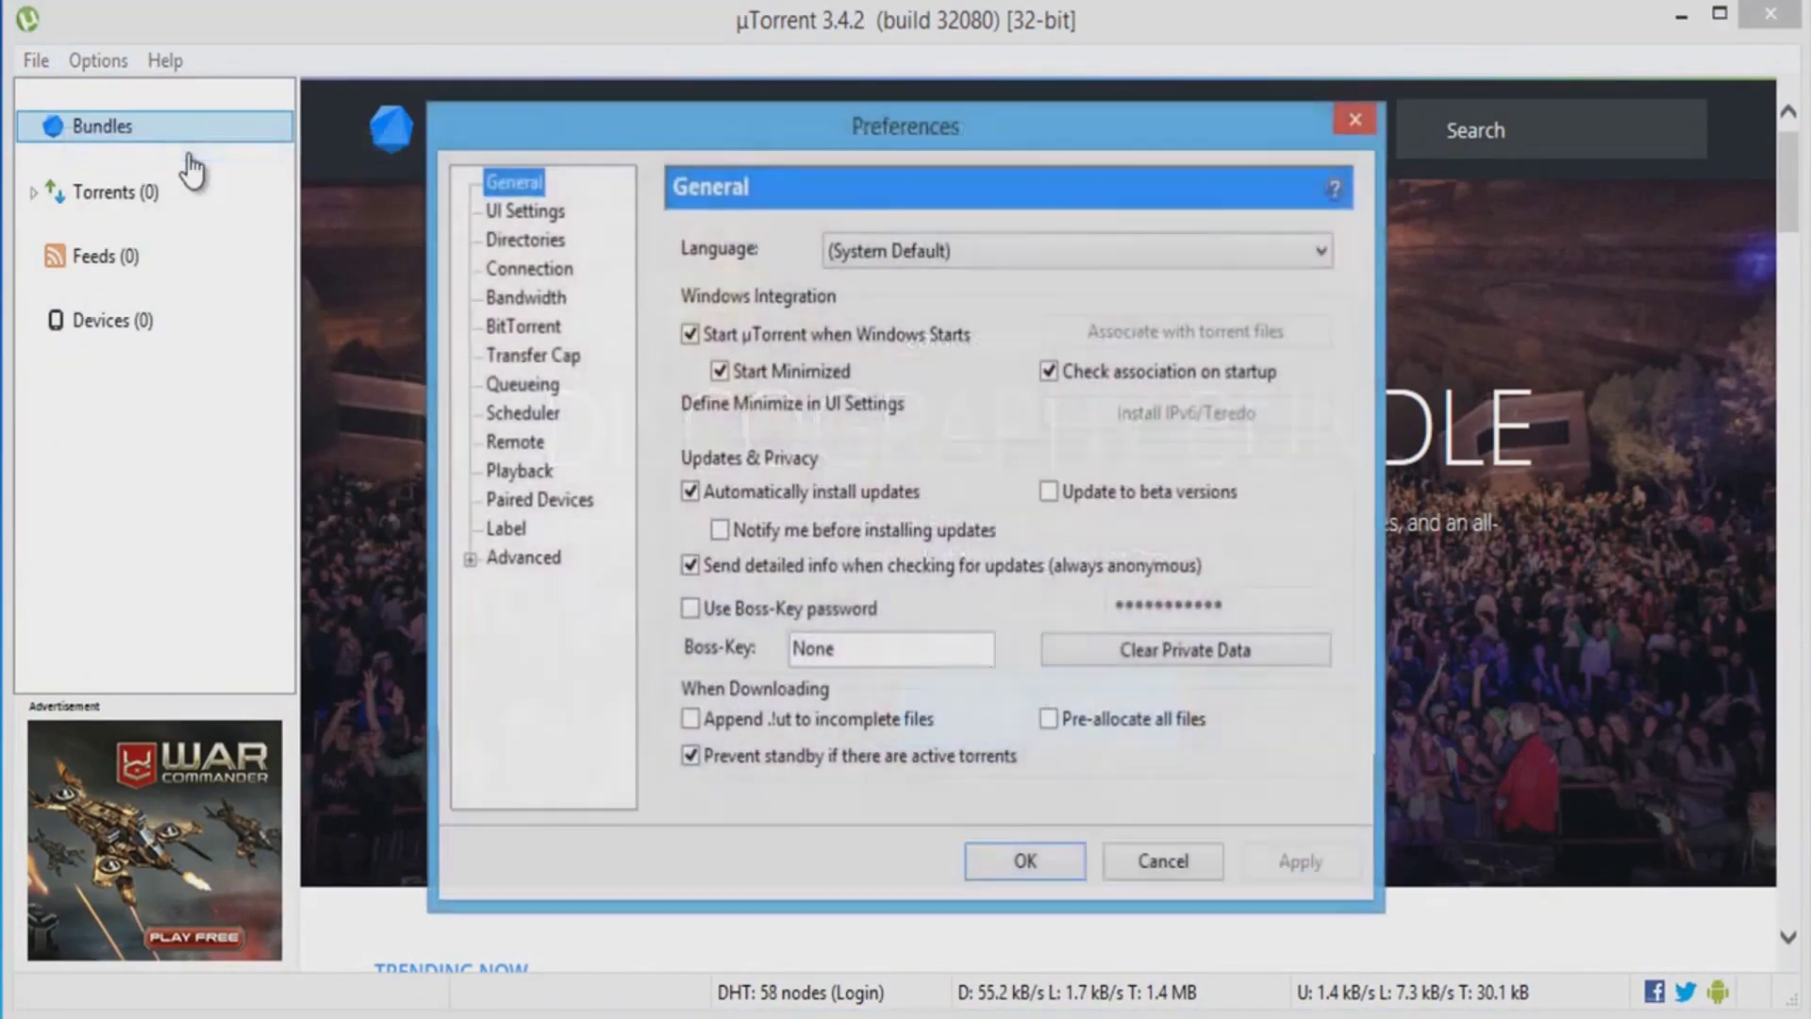
click(528, 269)
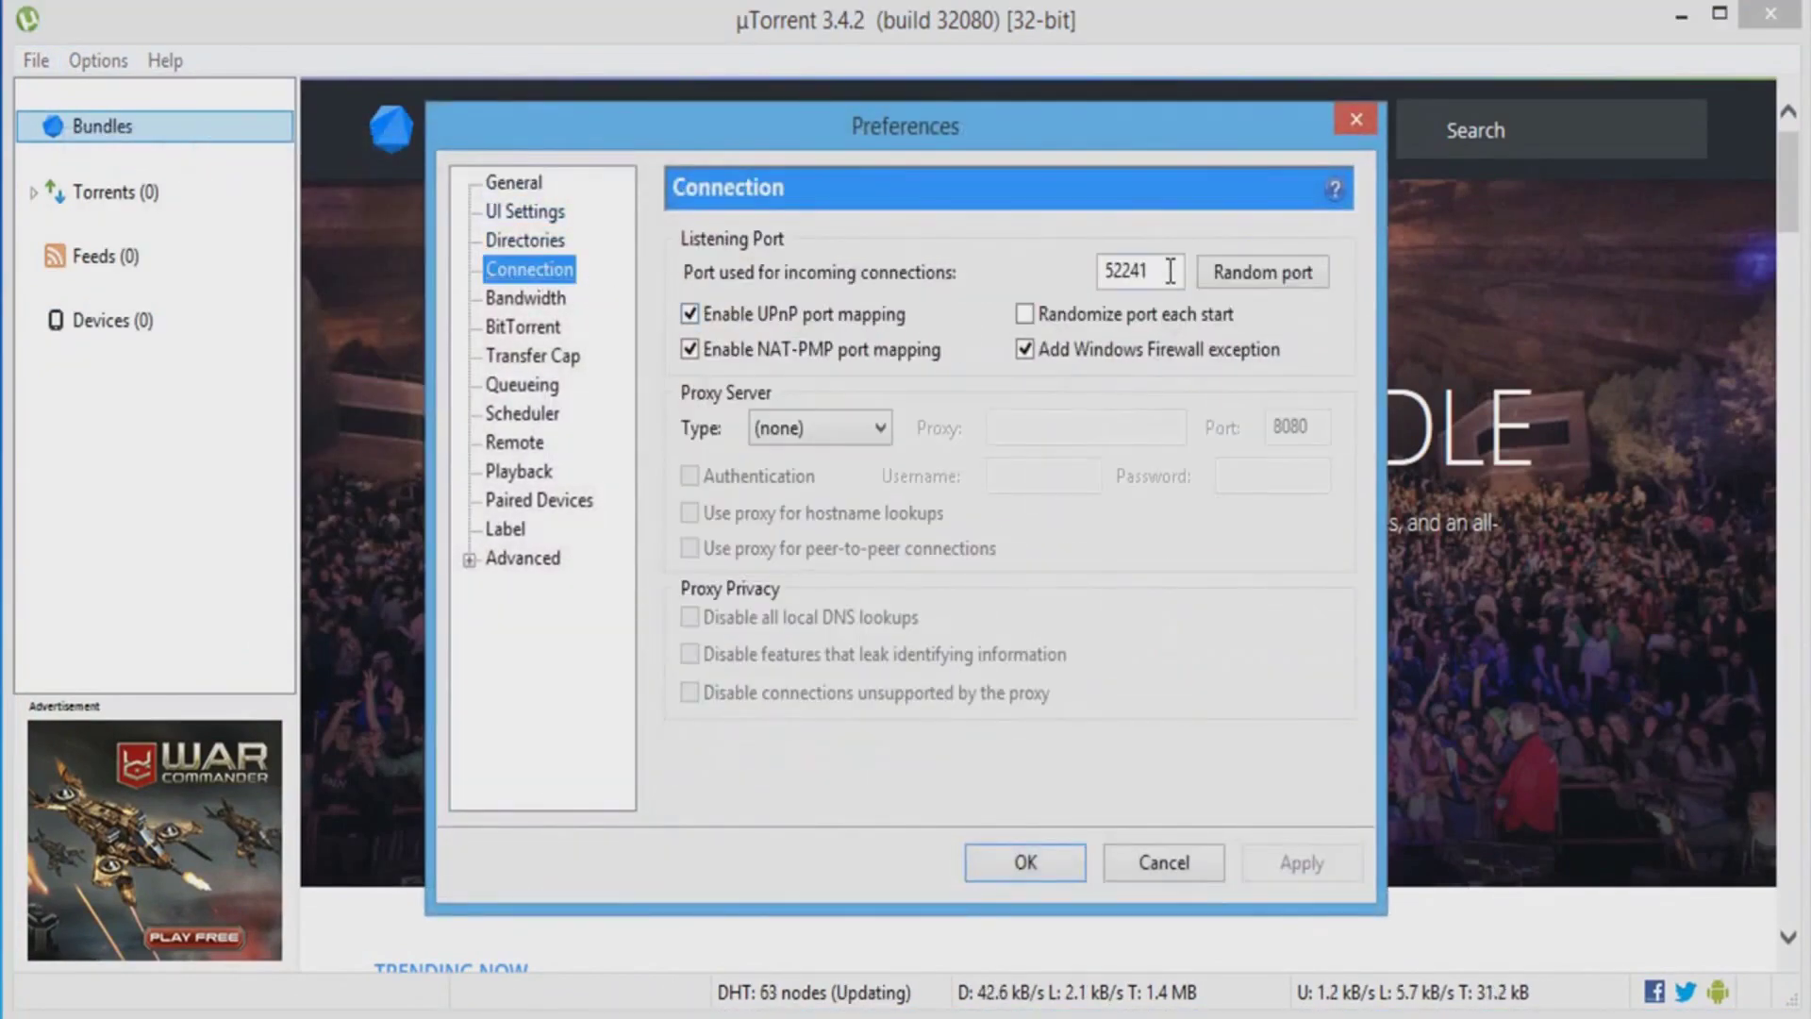
key(Tab)
text(25565)
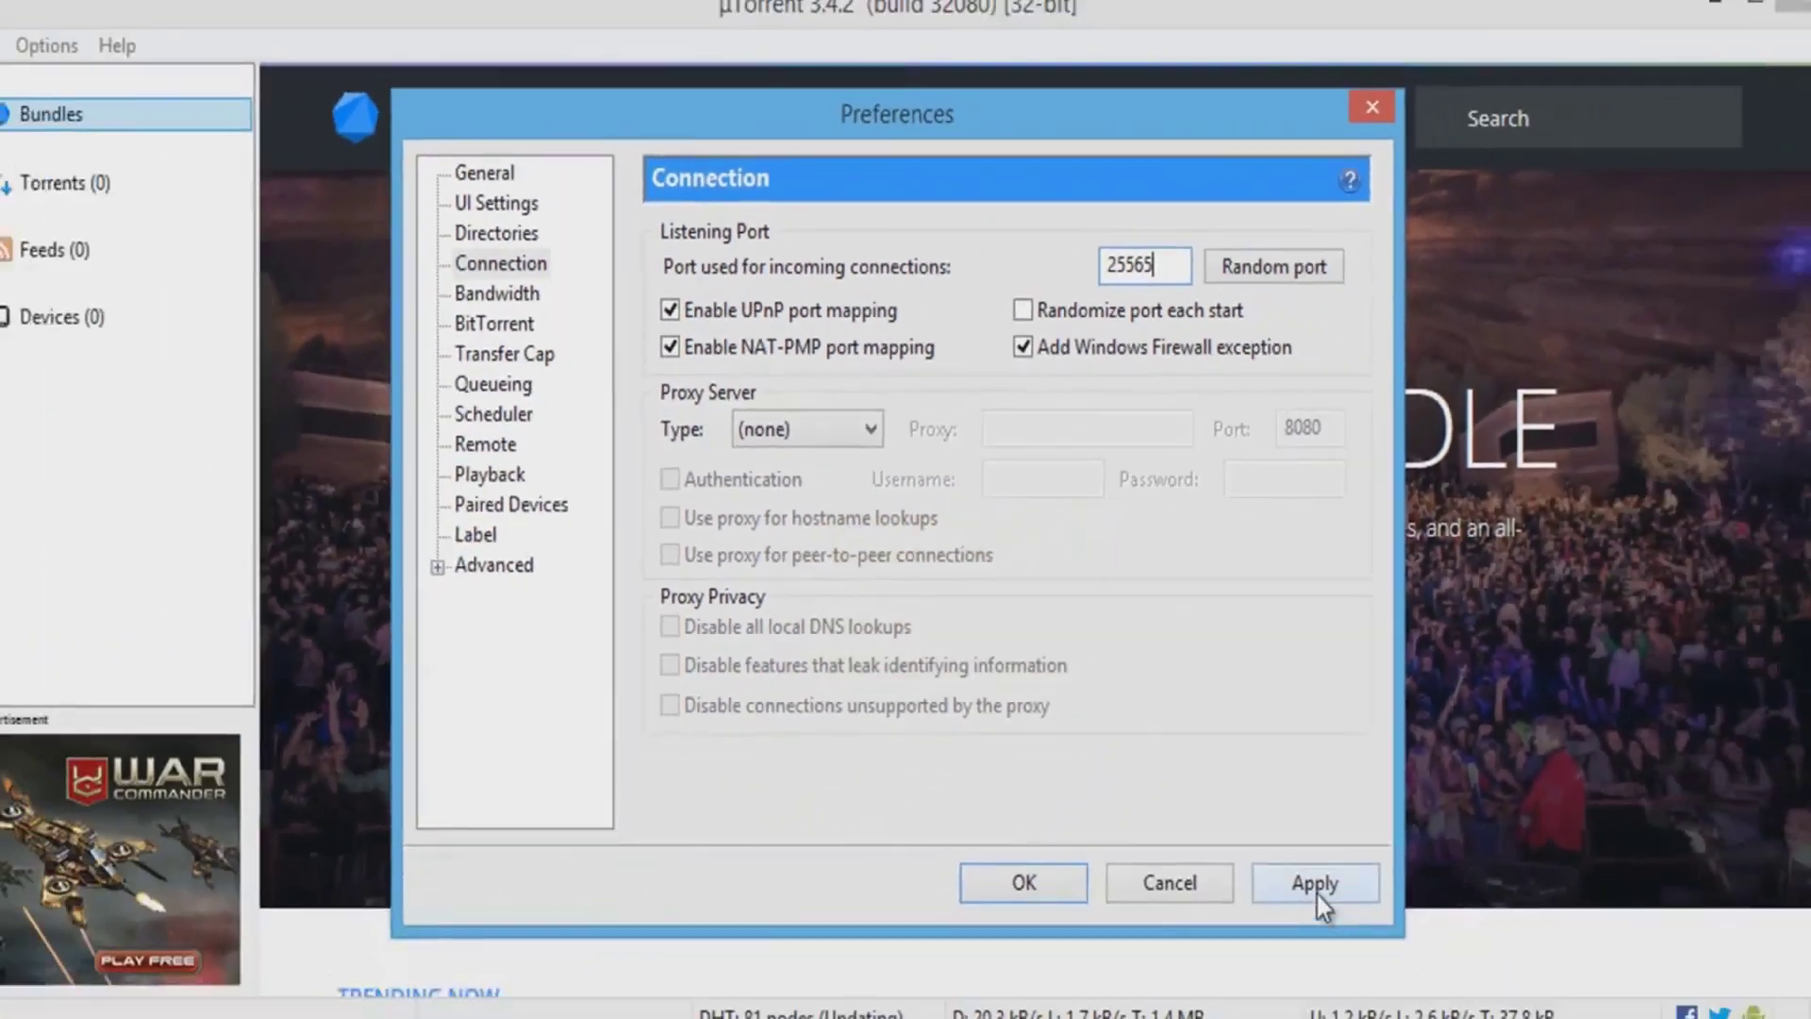
click(1317, 887)
click(1021, 869)
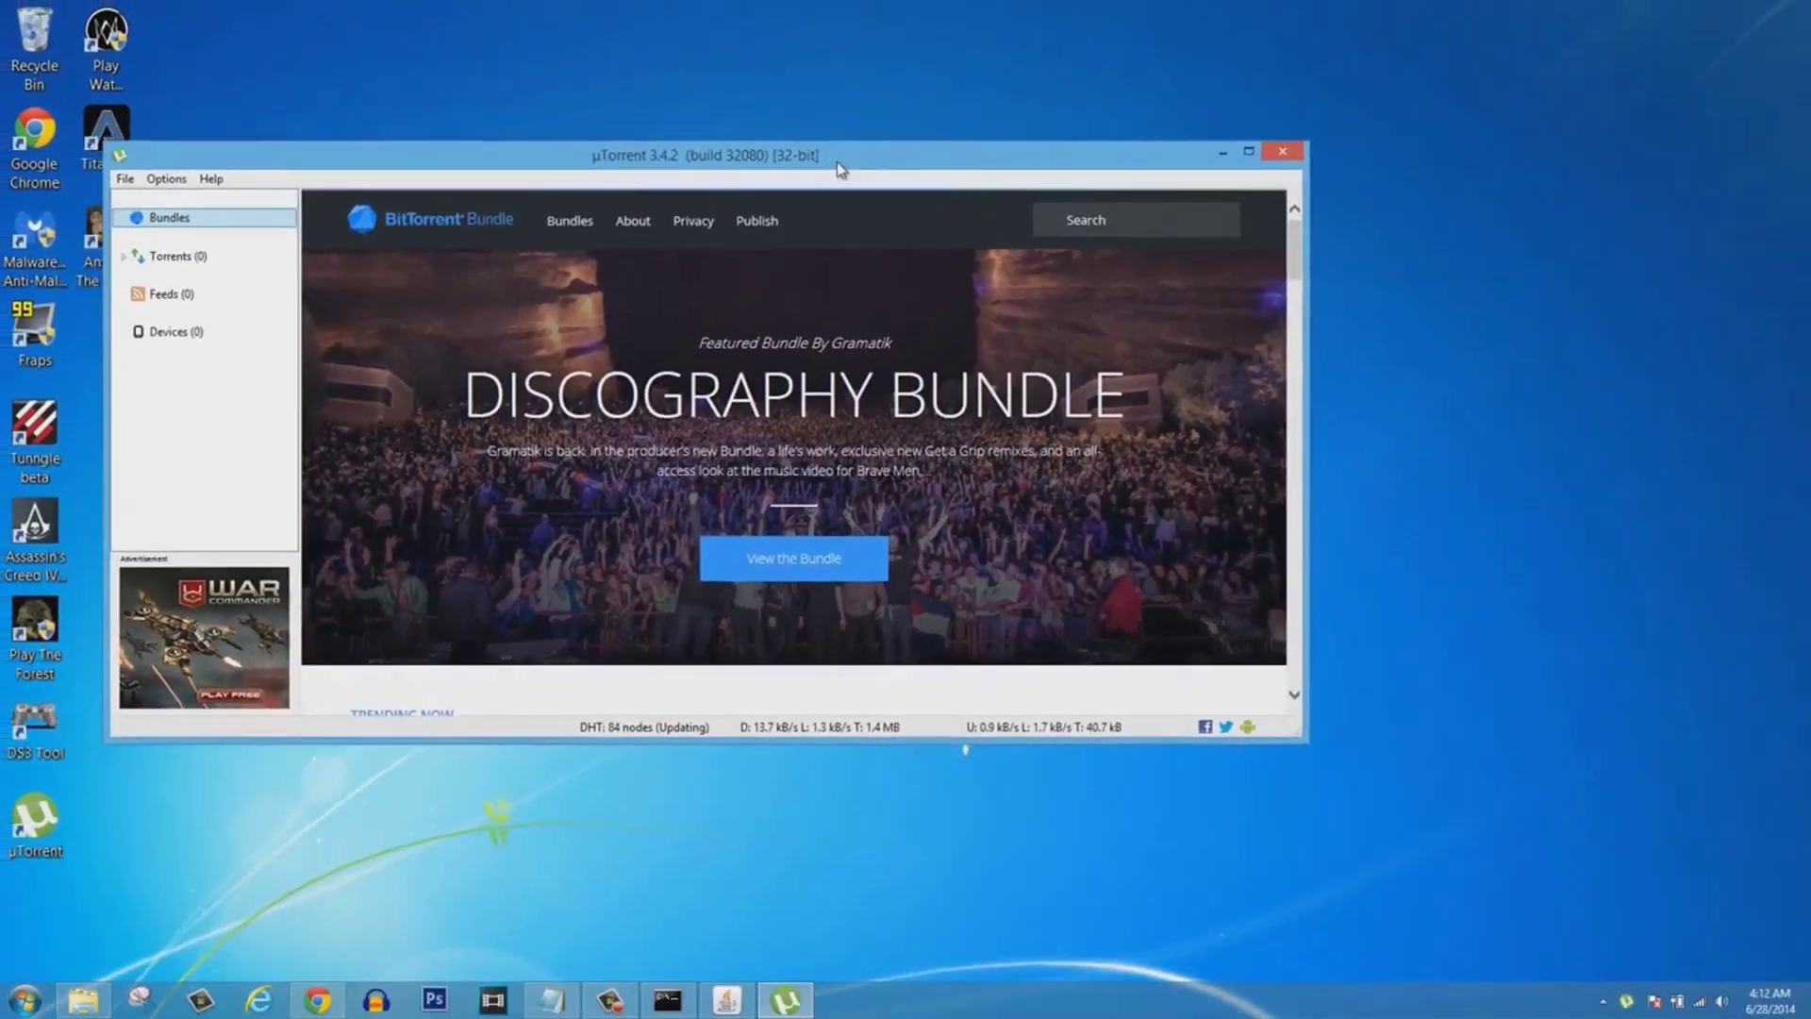
drag(822, 165, 925, 179)
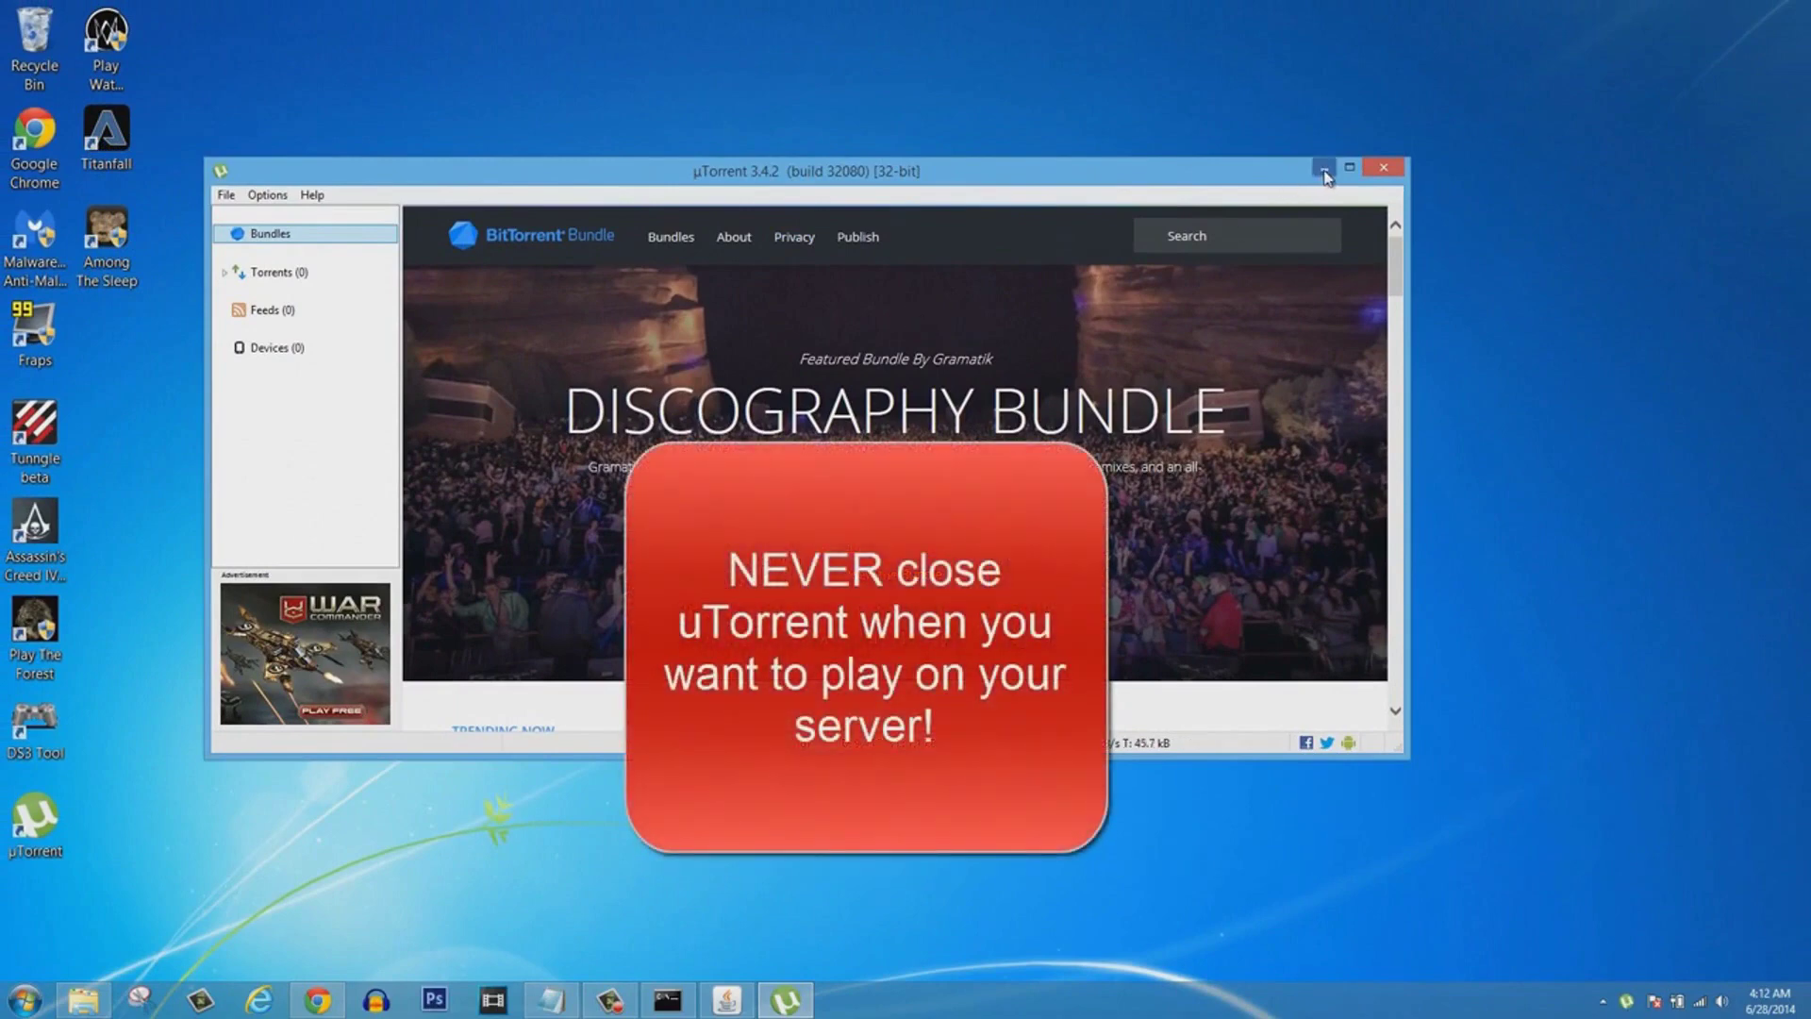
Minimize µTorrent, then start the Minecraft Launcher and play Minecraft 1.7.10.
click(1323, 173)
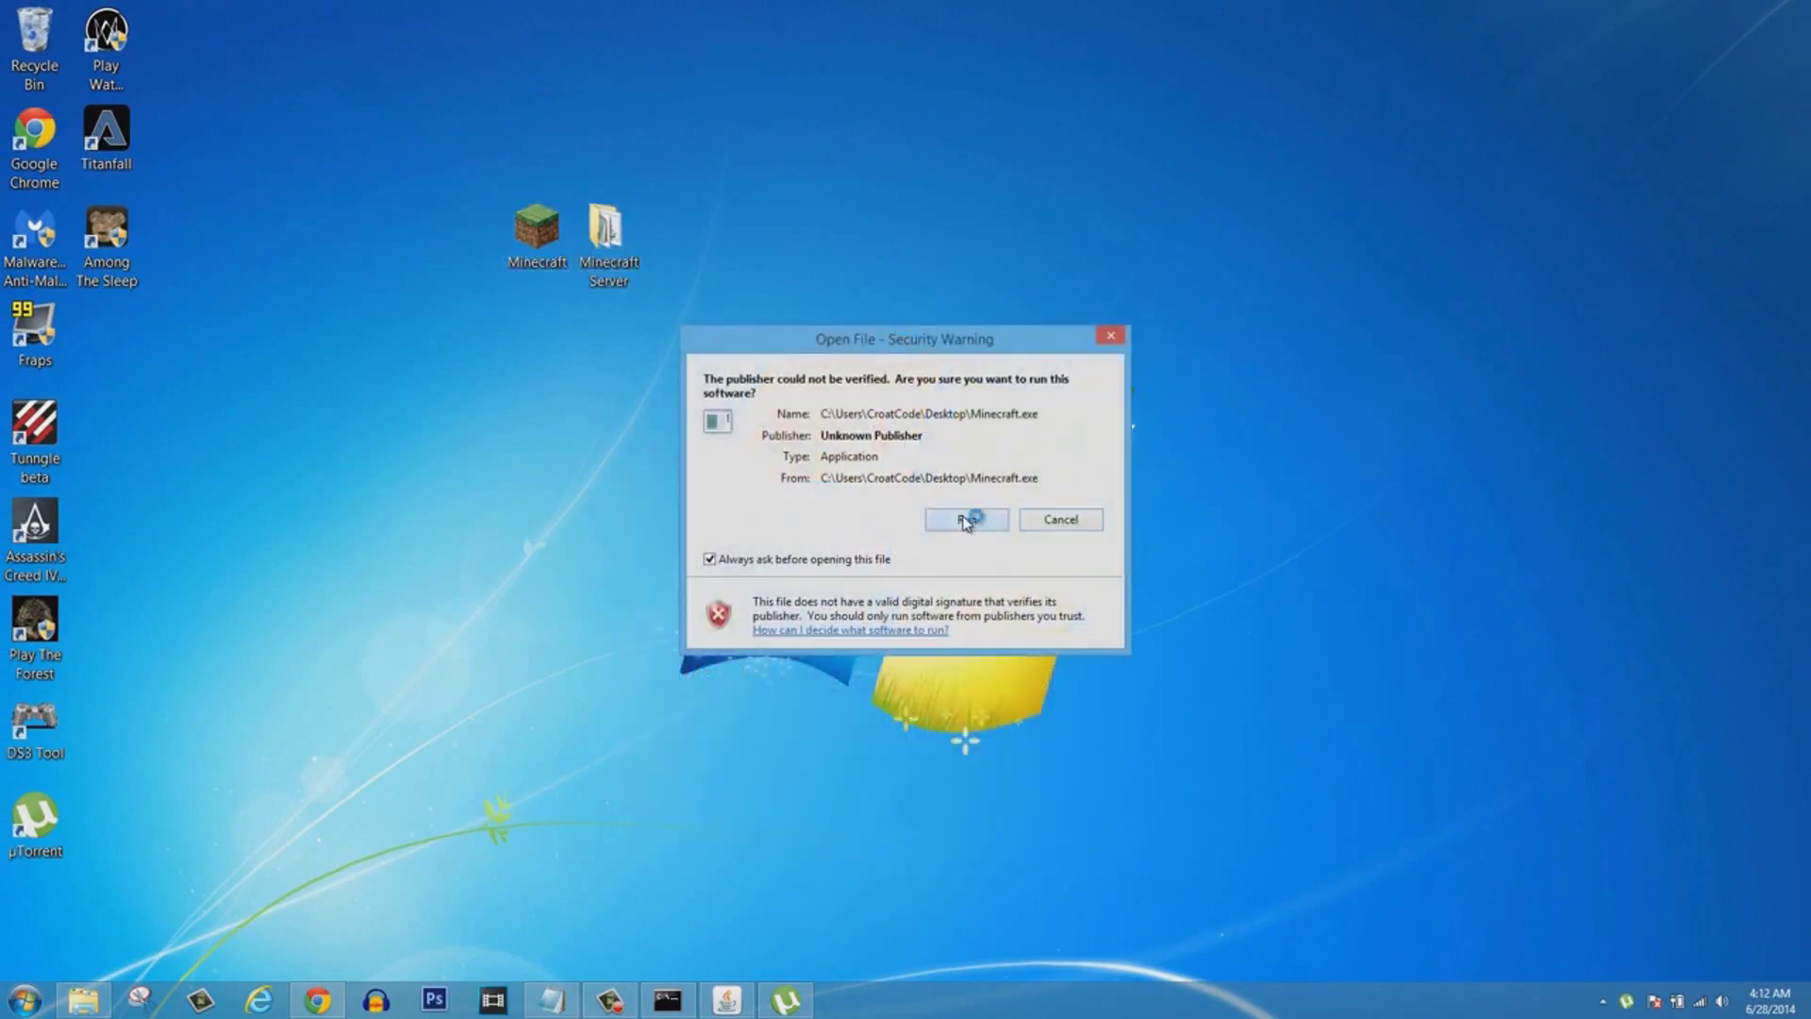
click(965, 520)
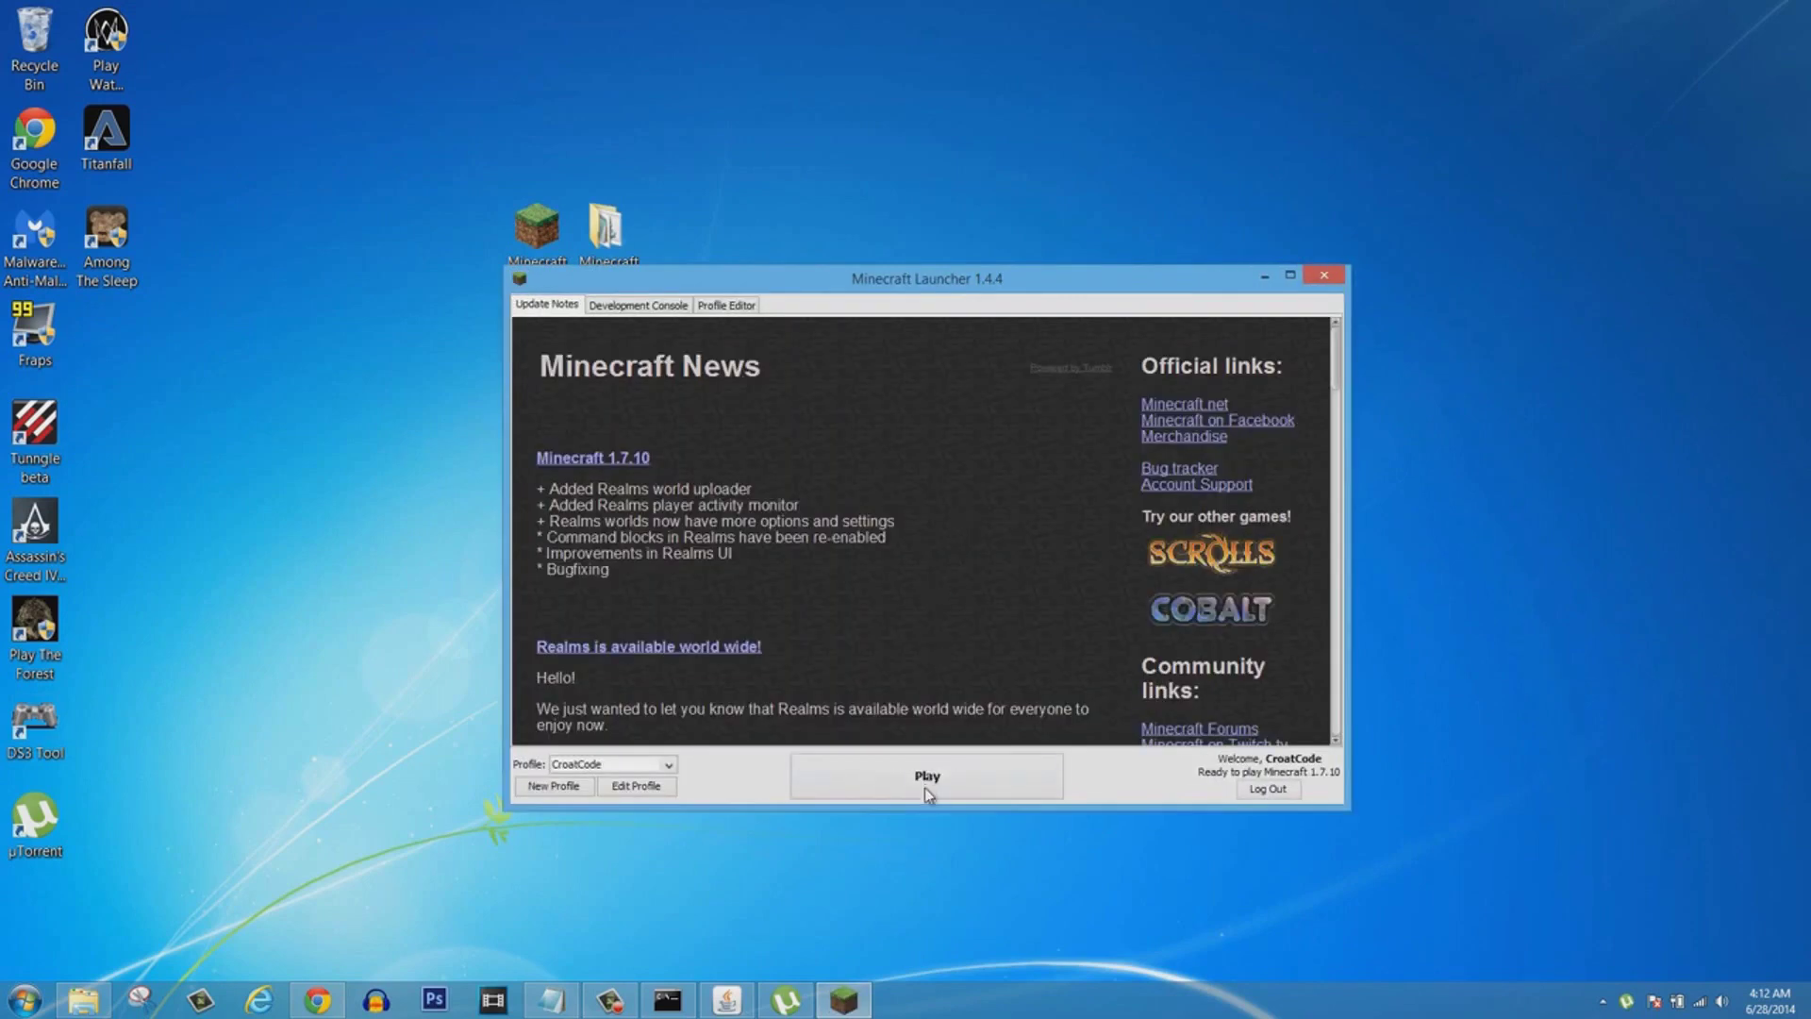
click(926, 781)
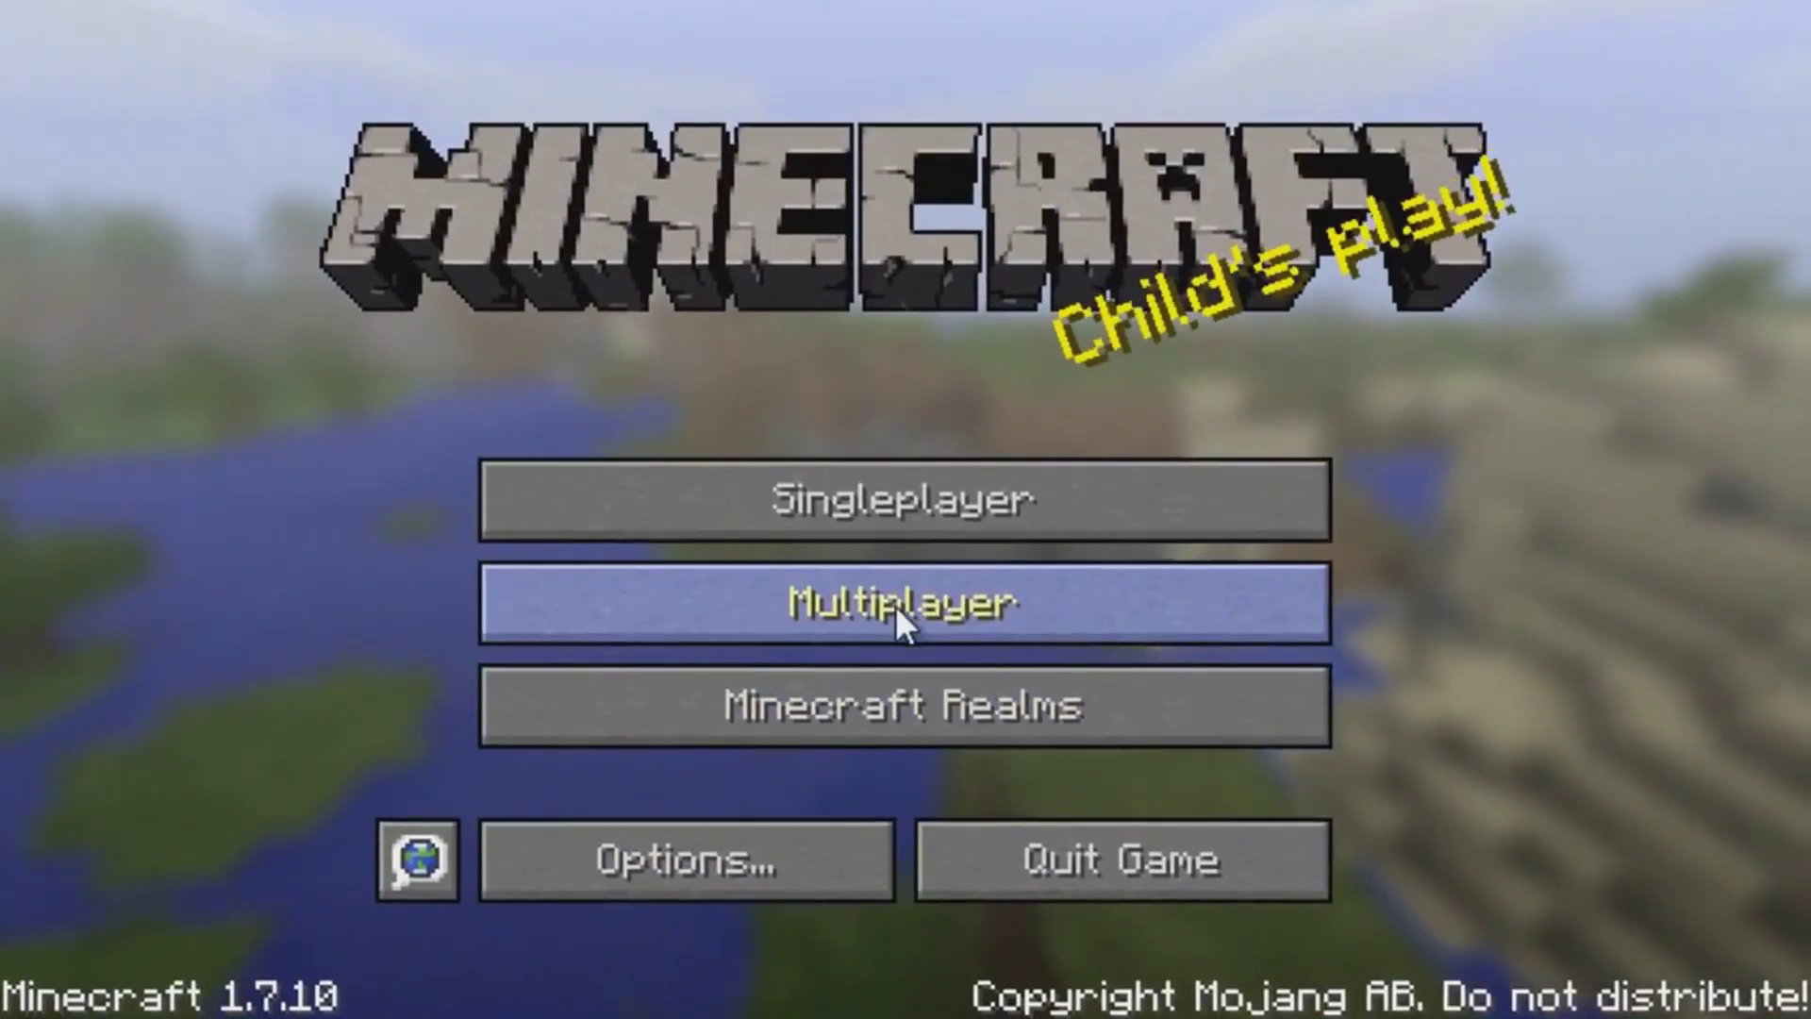
Add a multiplayer server entry with address 192.168.1.2.
click(896, 603)
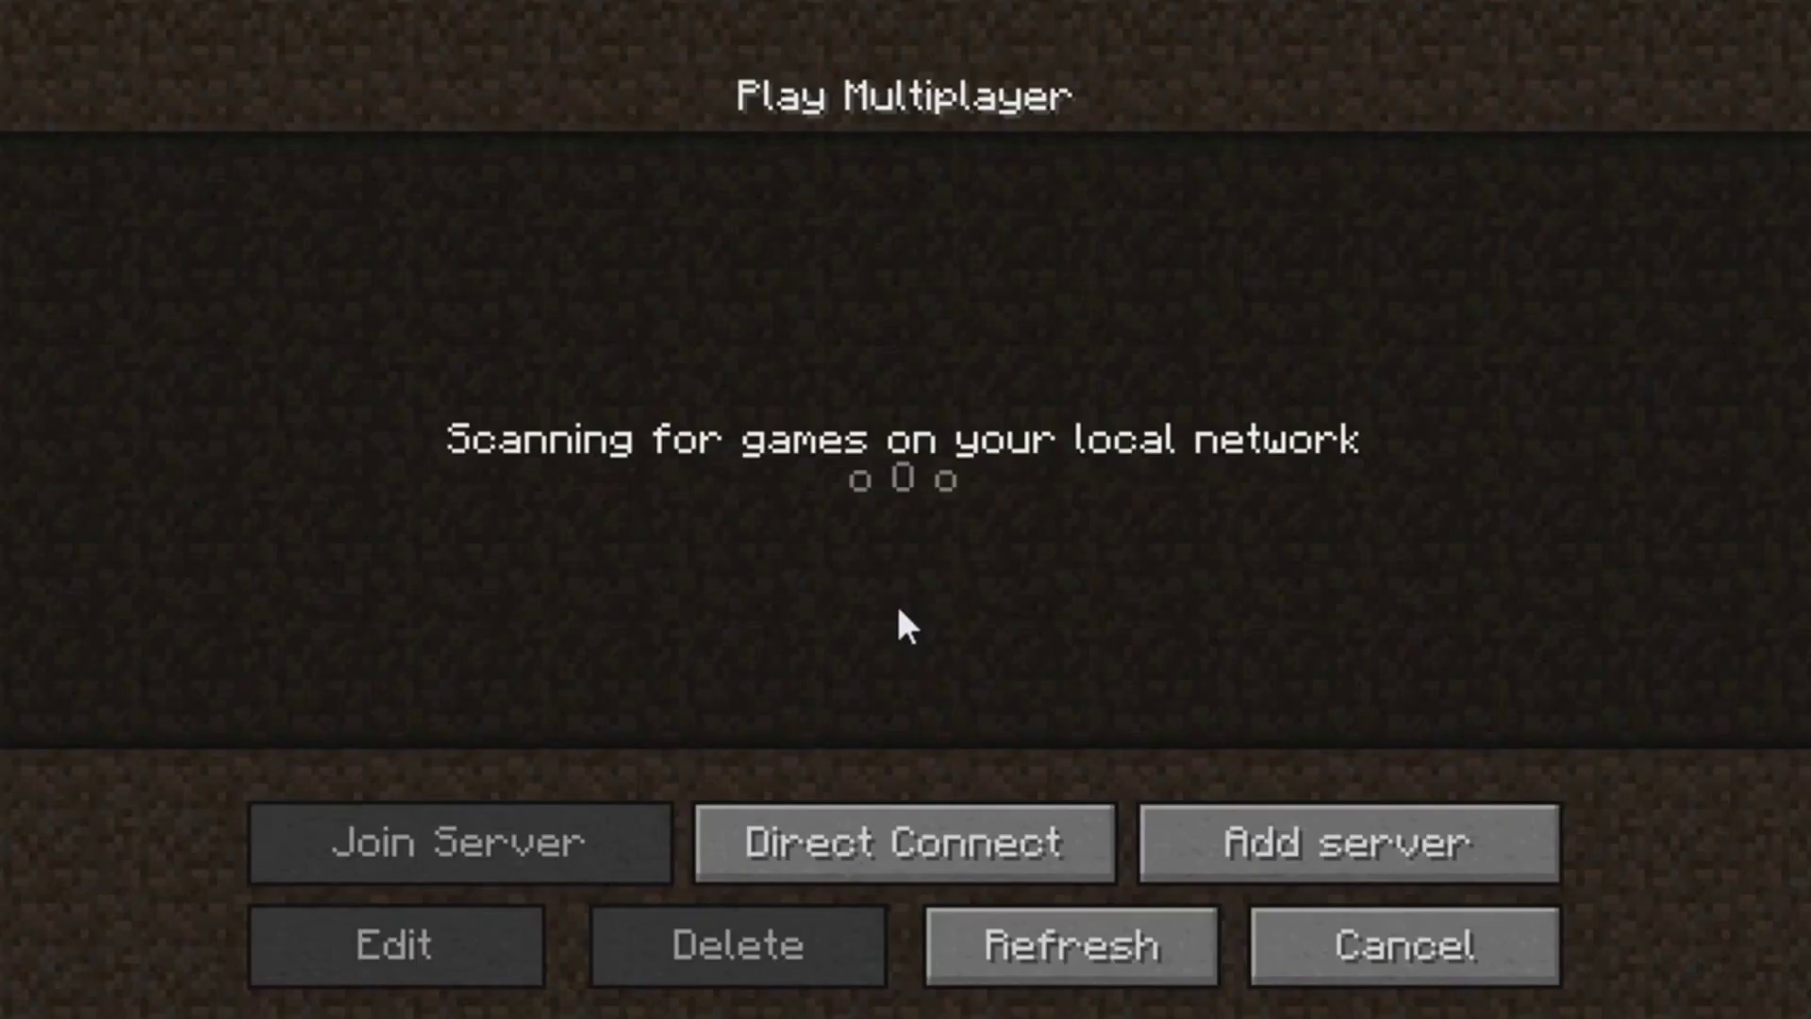
click(1336, 851)
click(827, 498)
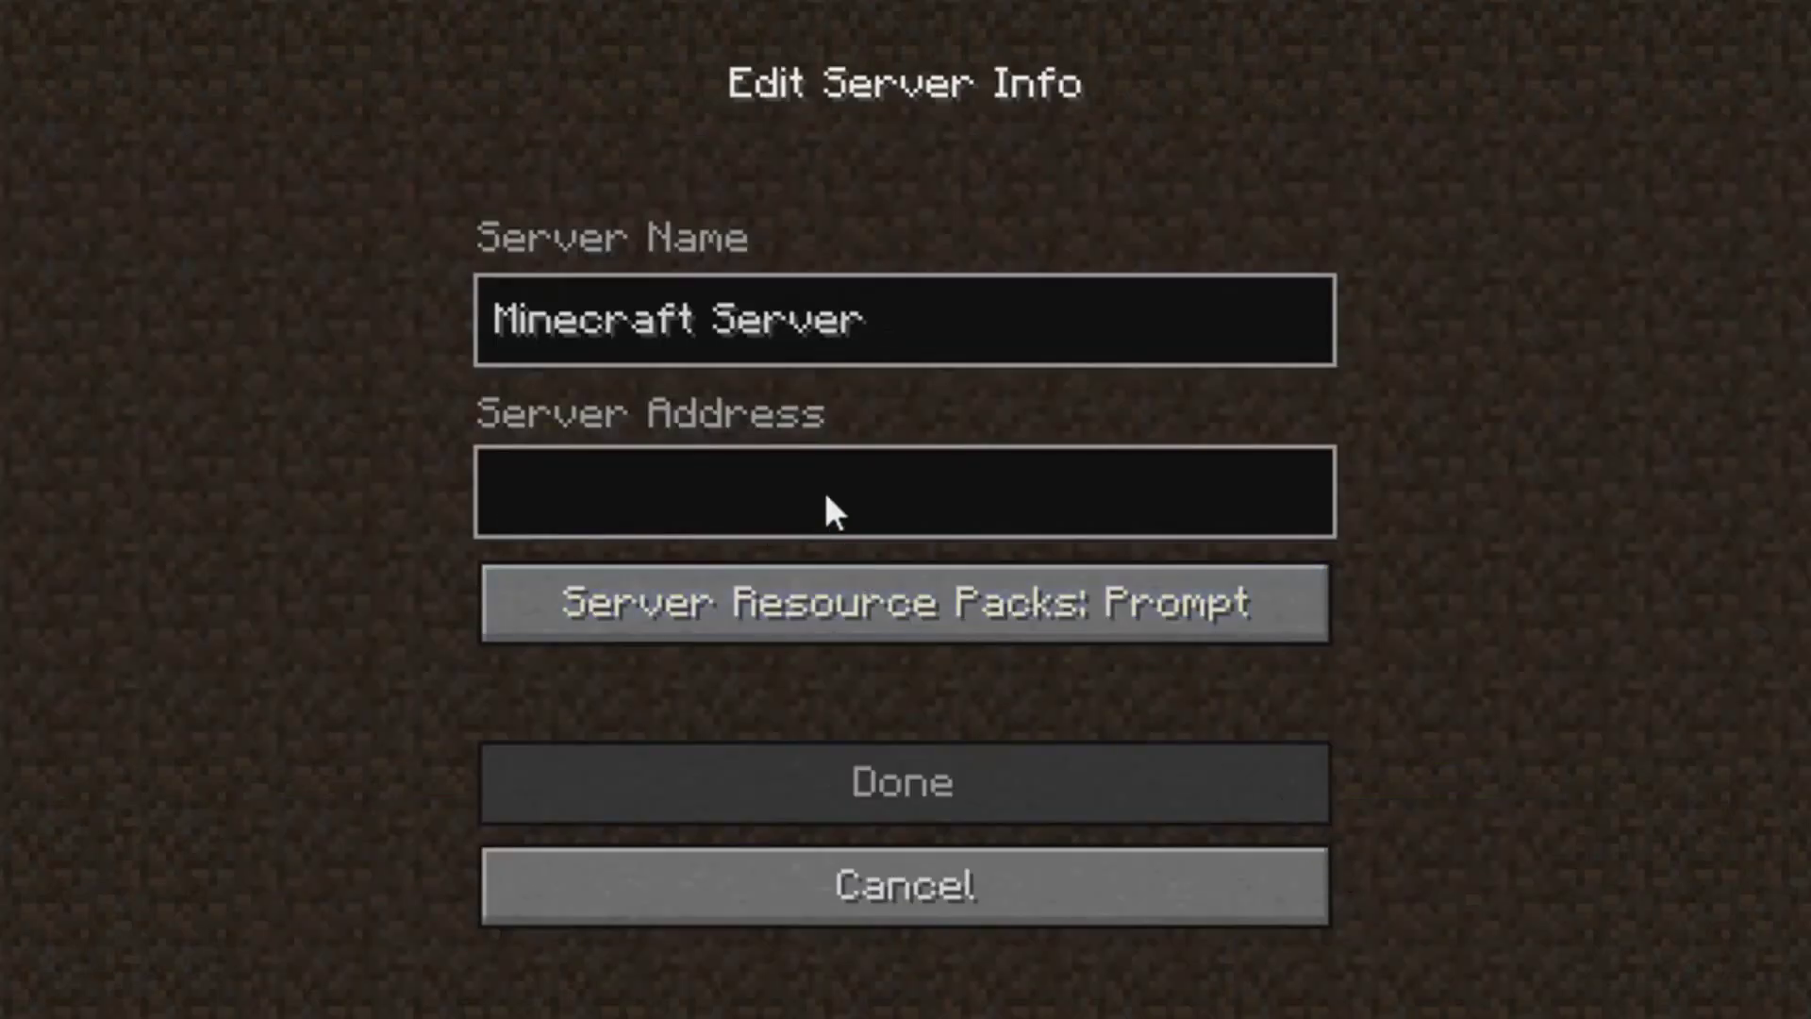
text(192.168.1.2)
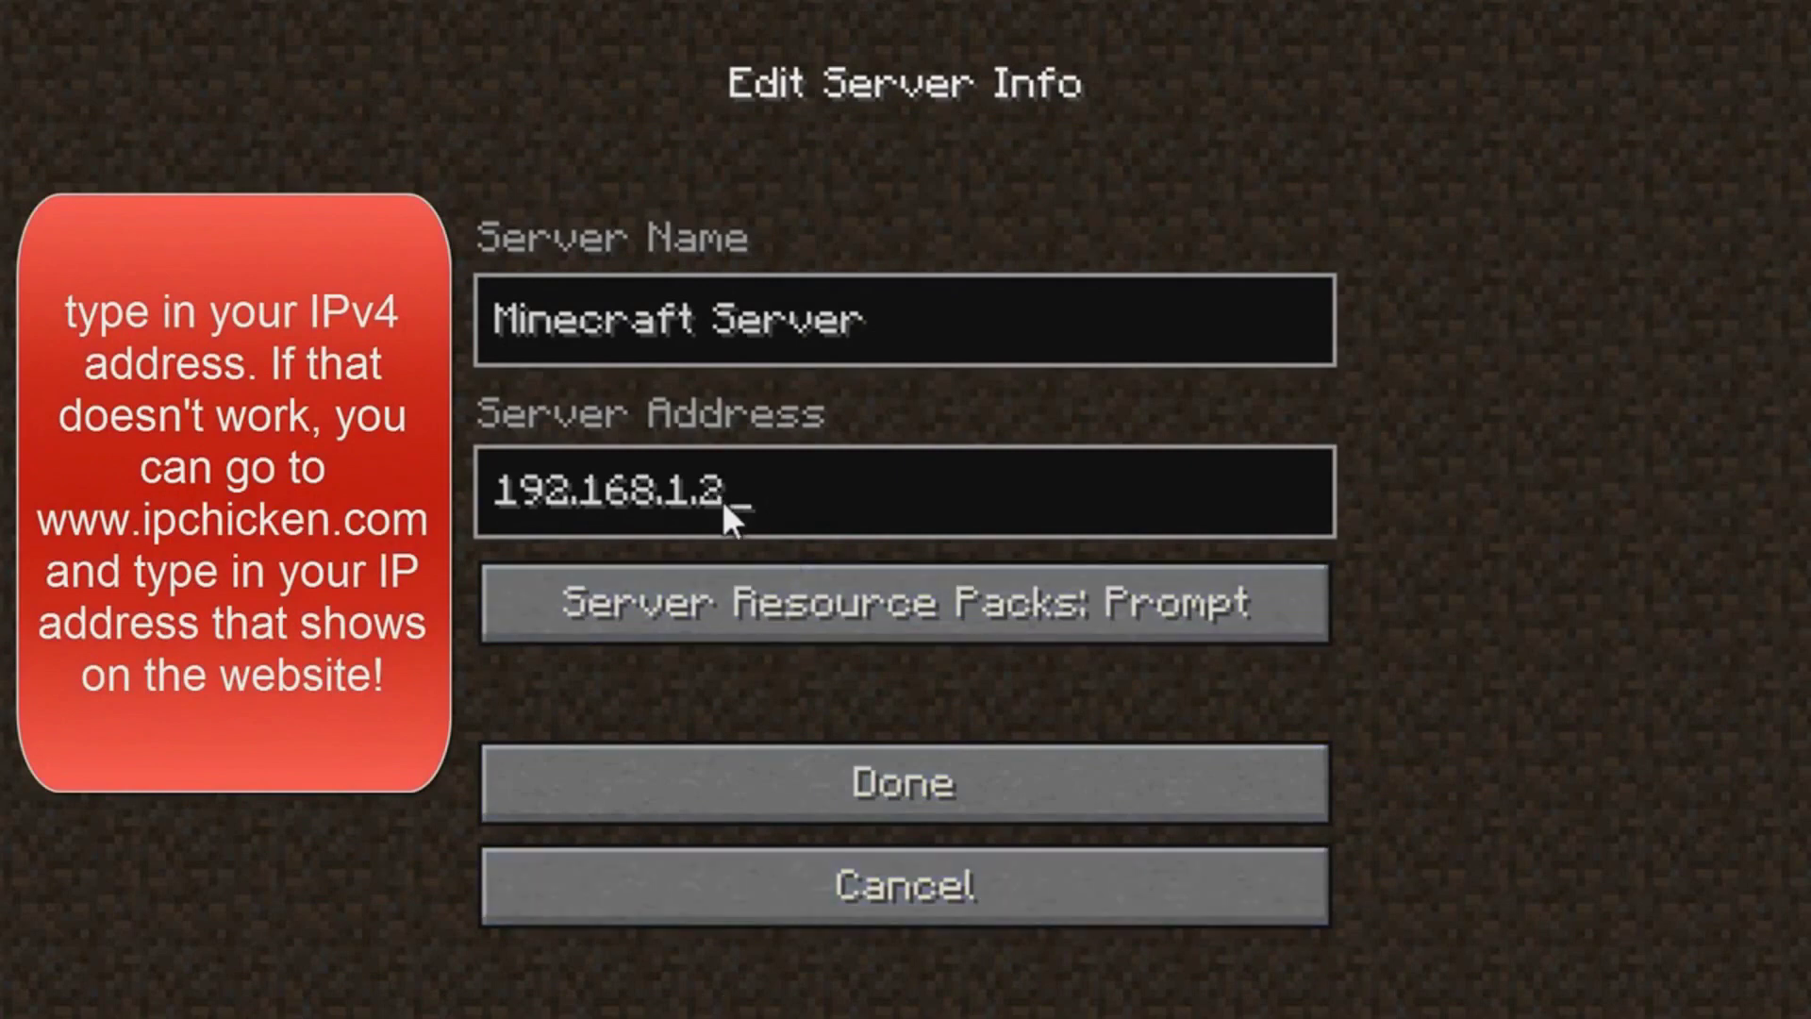
click(907, 783)
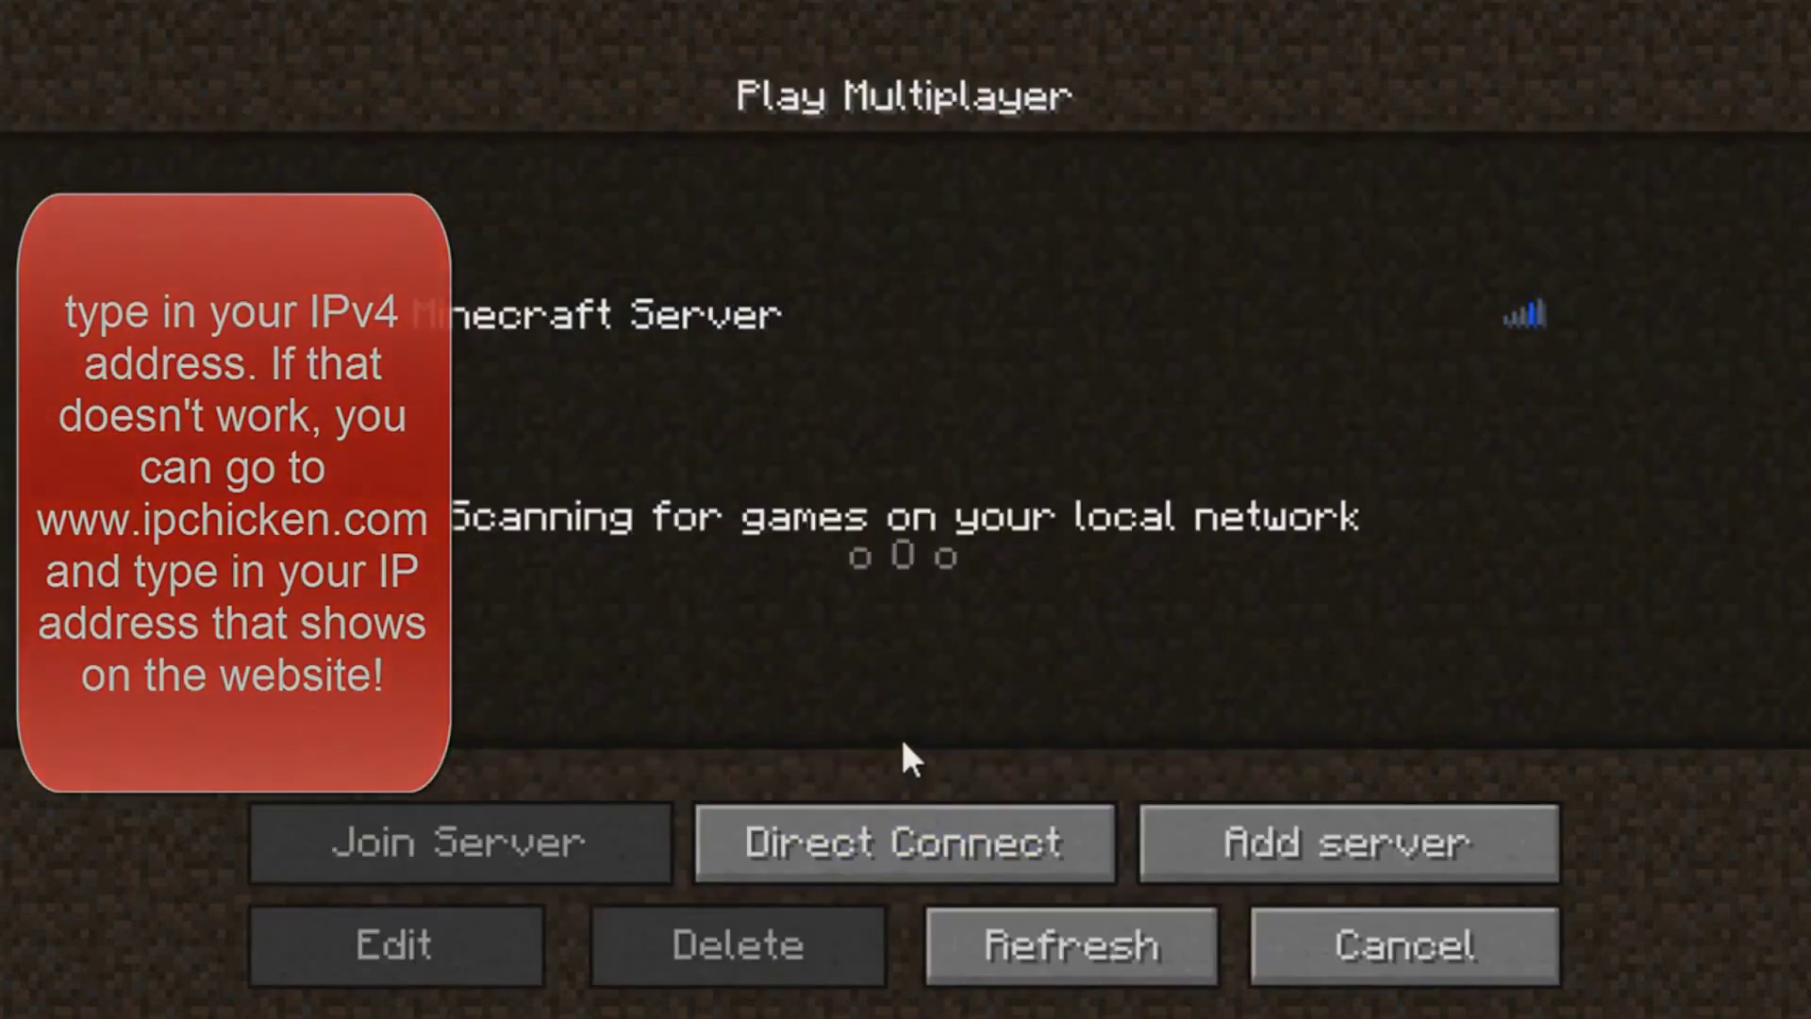
Select the Minecraft Server entry, then start and cancel adding a 'localhost' server.
click(1430, 340)
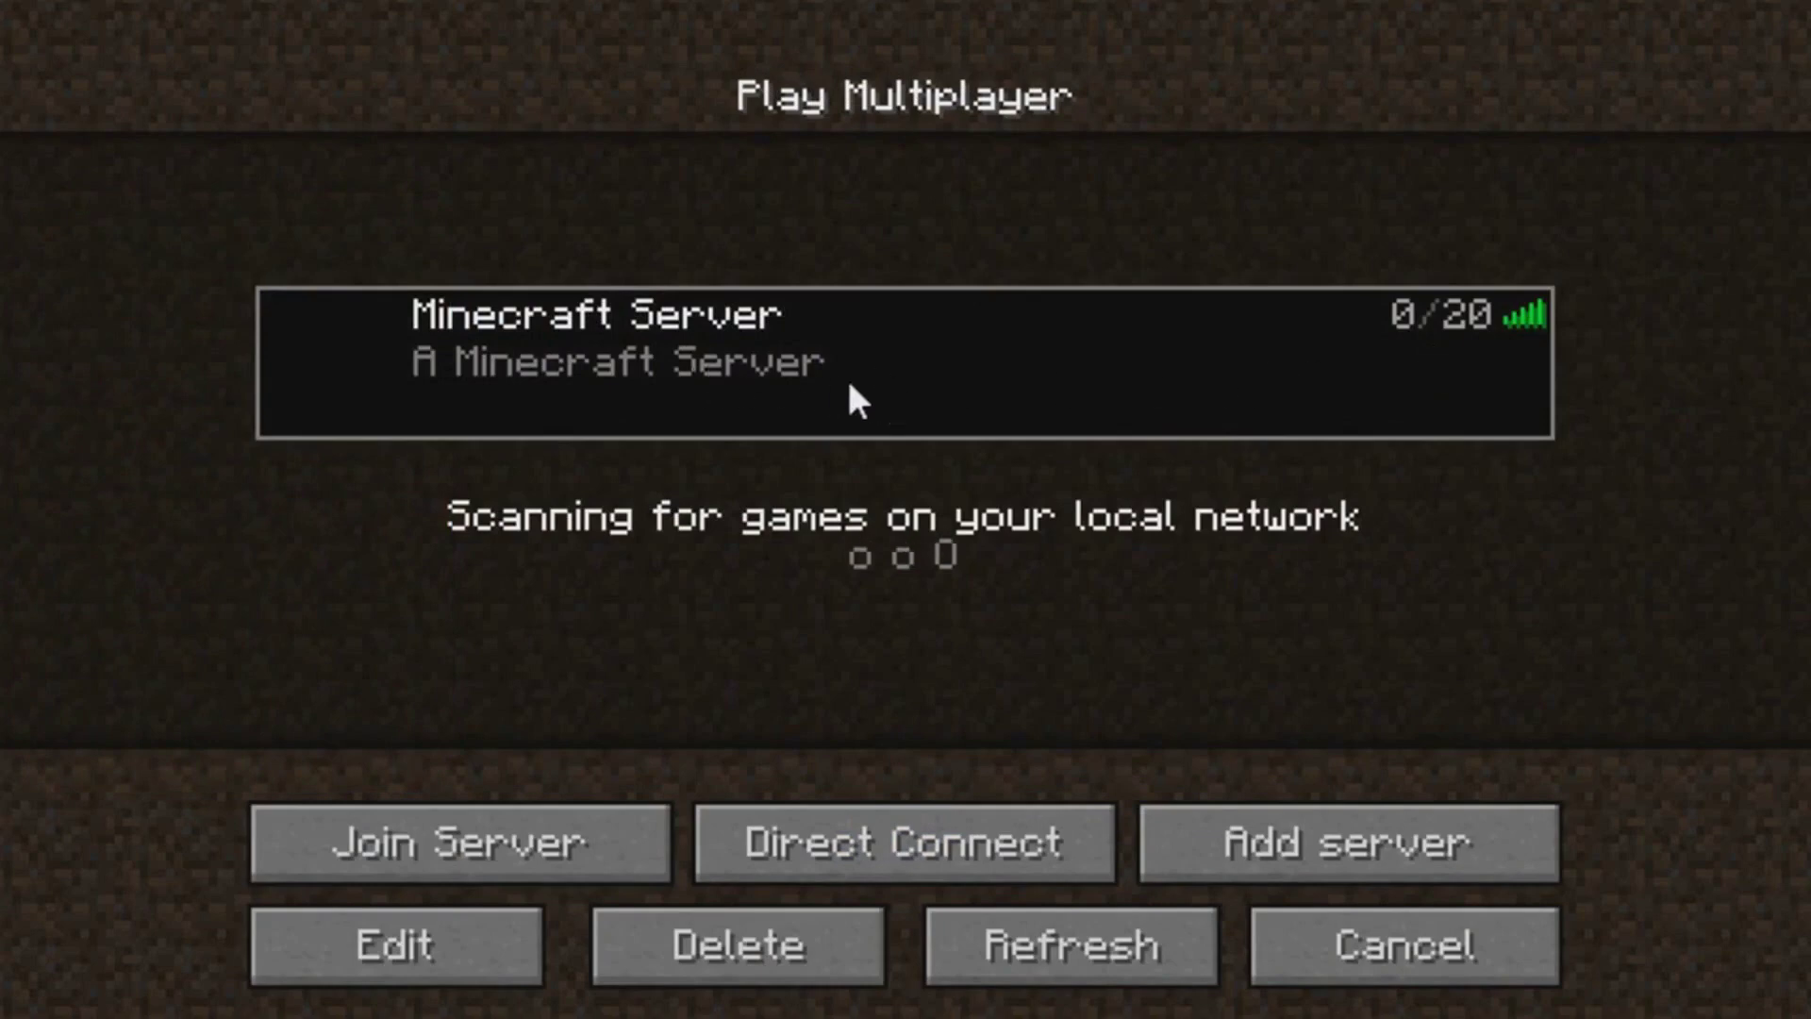
click(1287, 841)
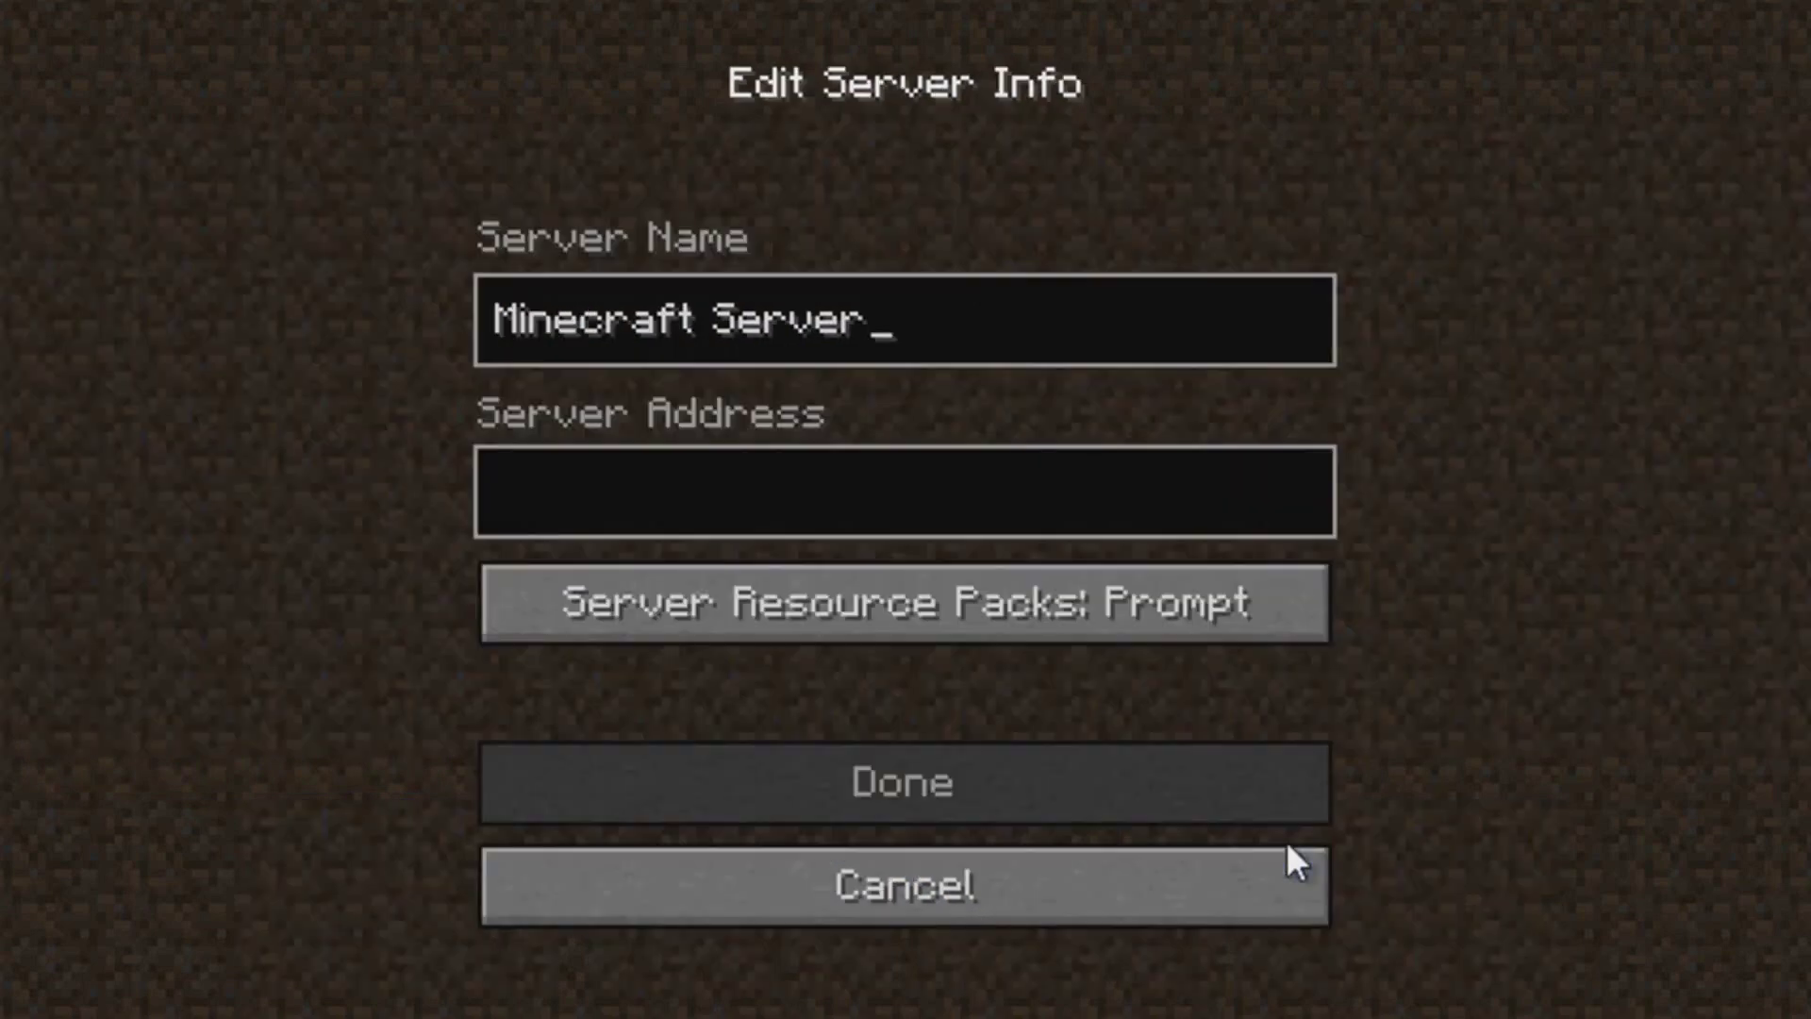
text(localhost)
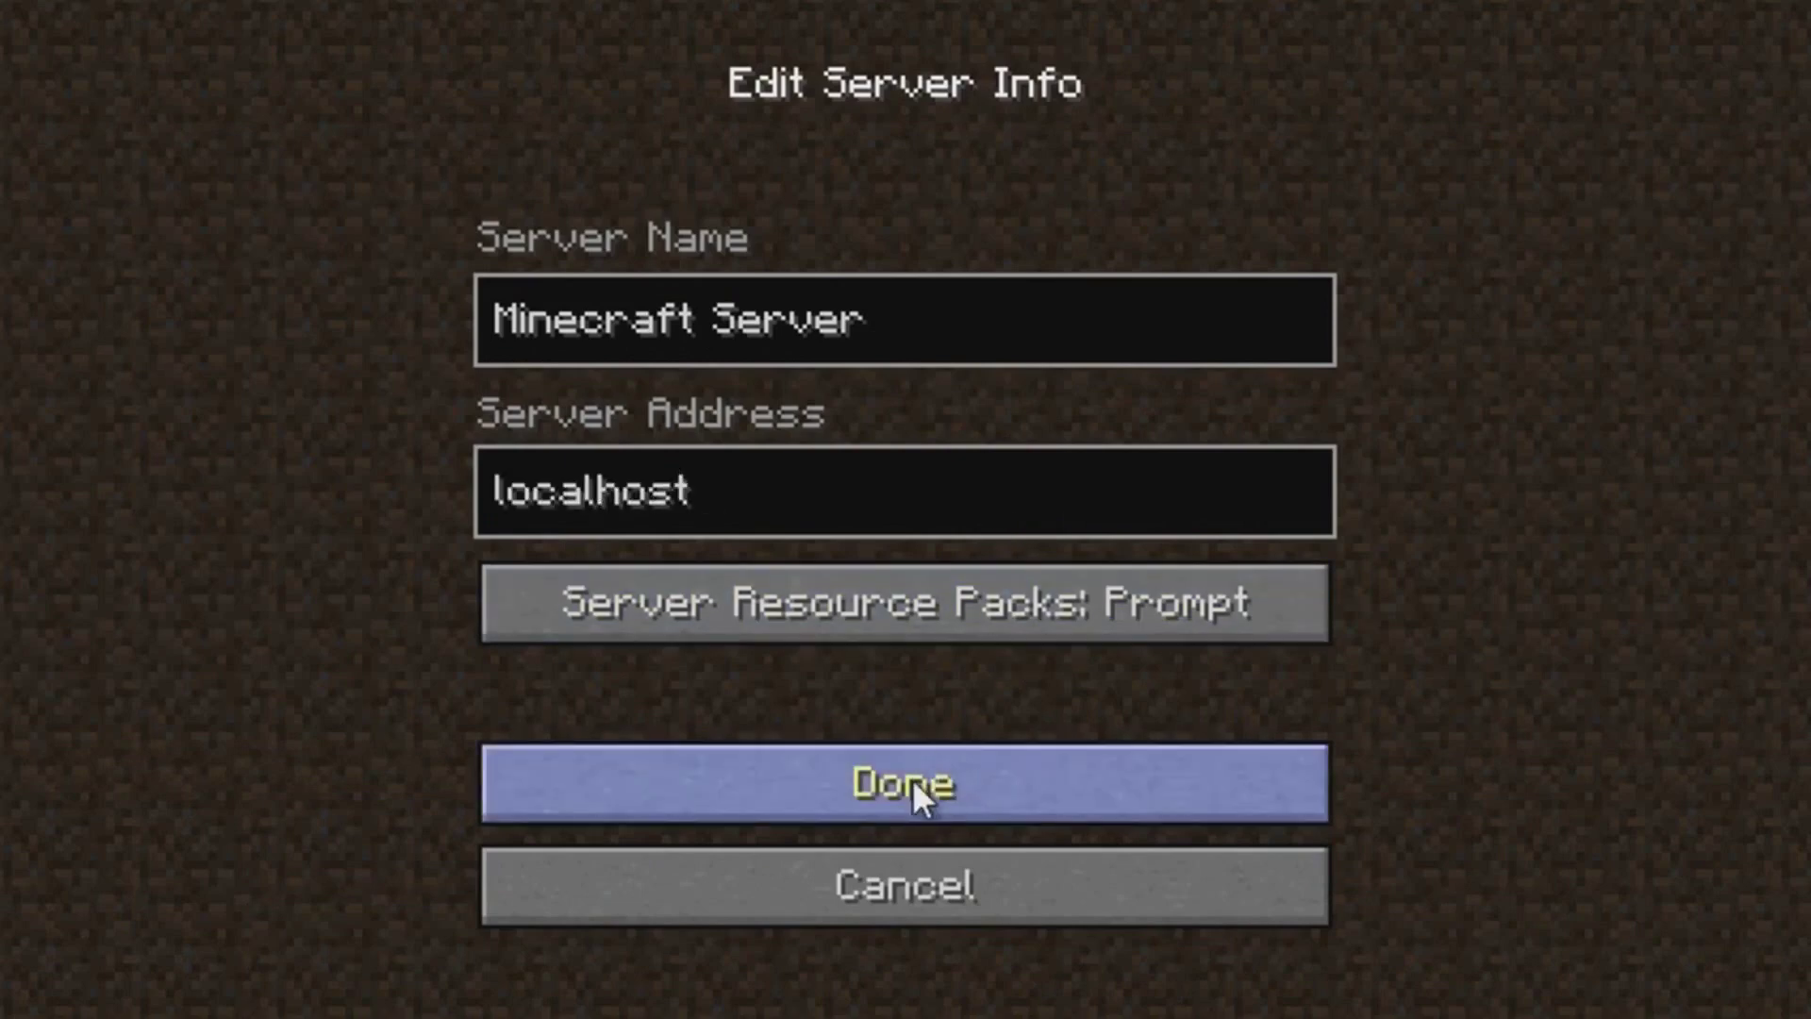
click(911, 915)
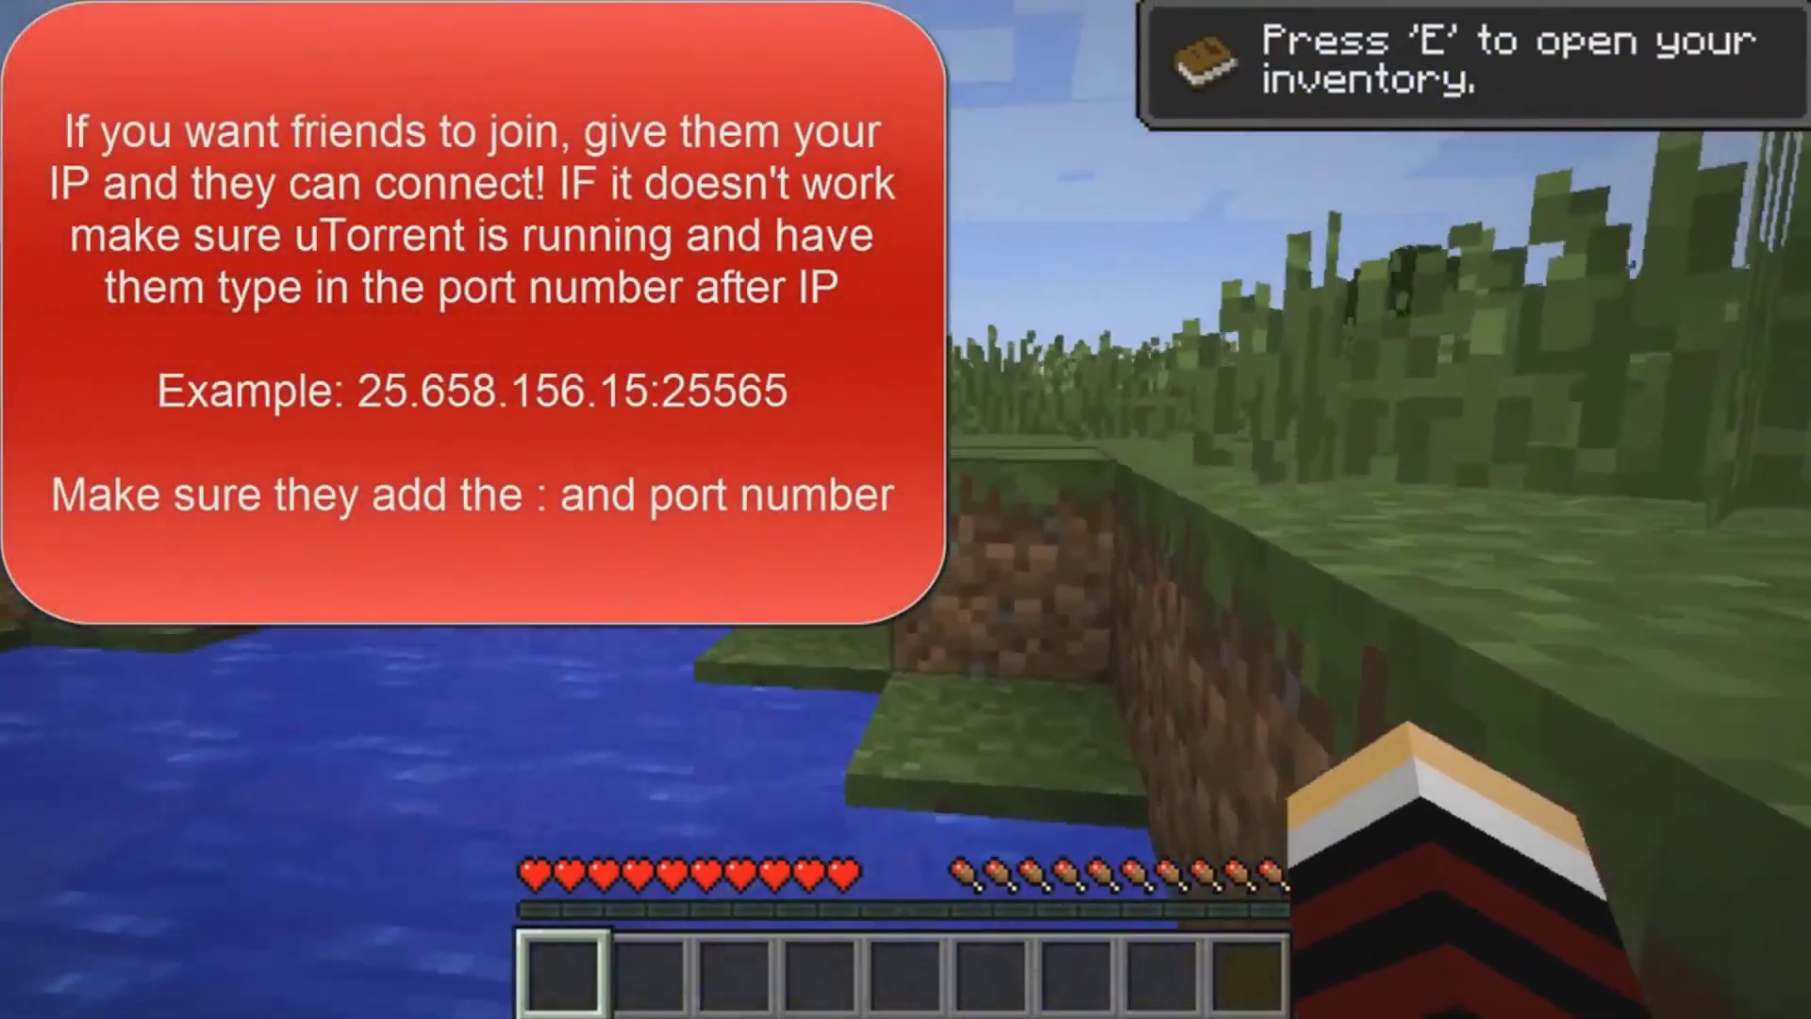
Walk around the world and toggle third-person camera views with F5.
key(w)
key(space)
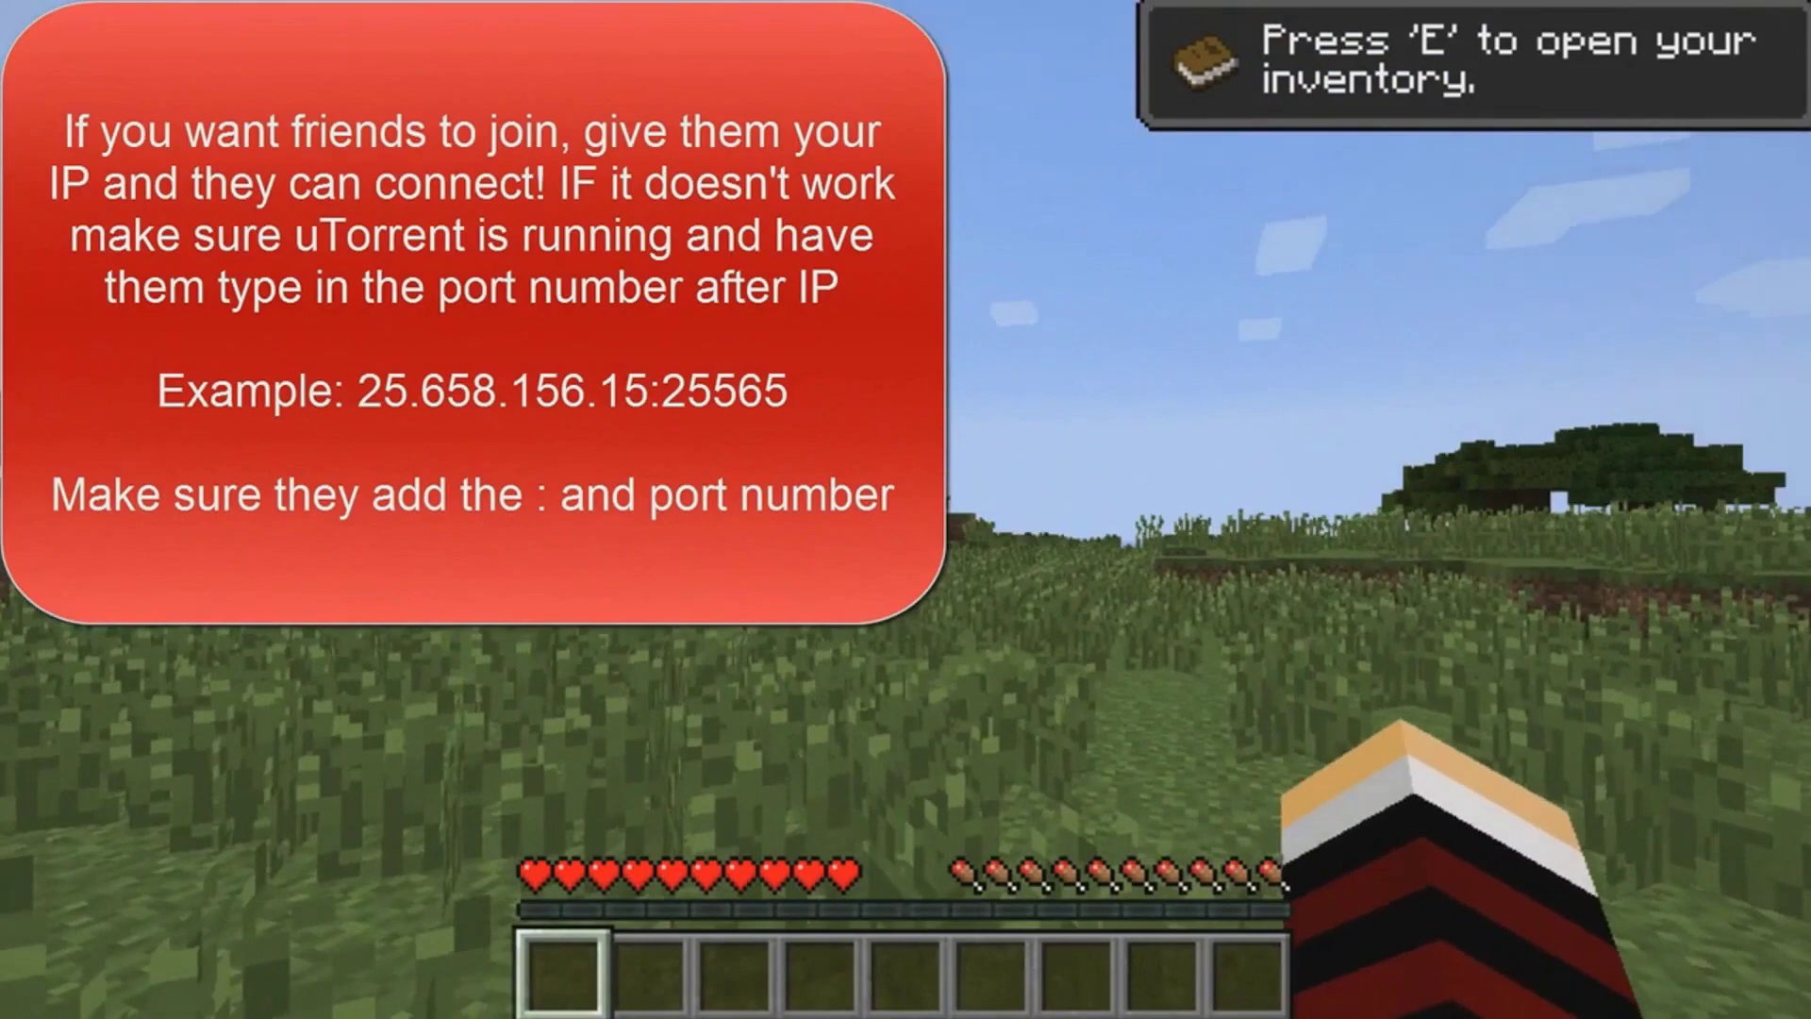
key(F5)
key(w)
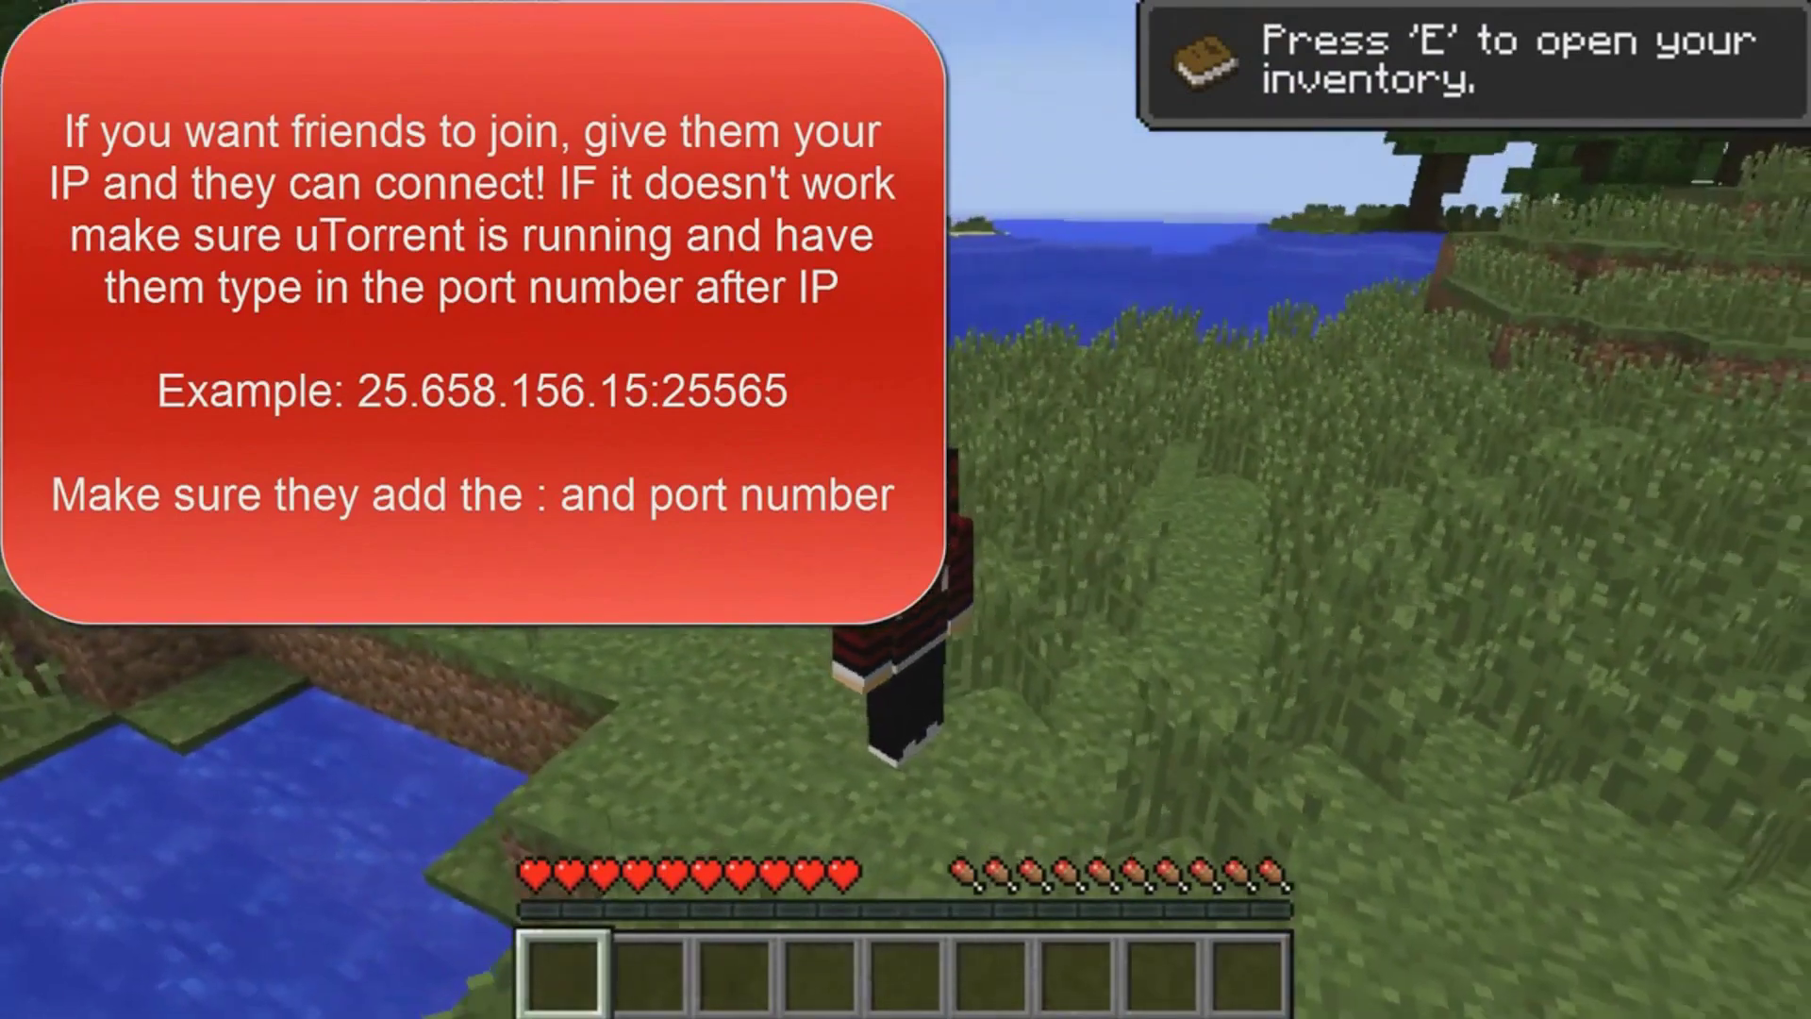
key(F5)
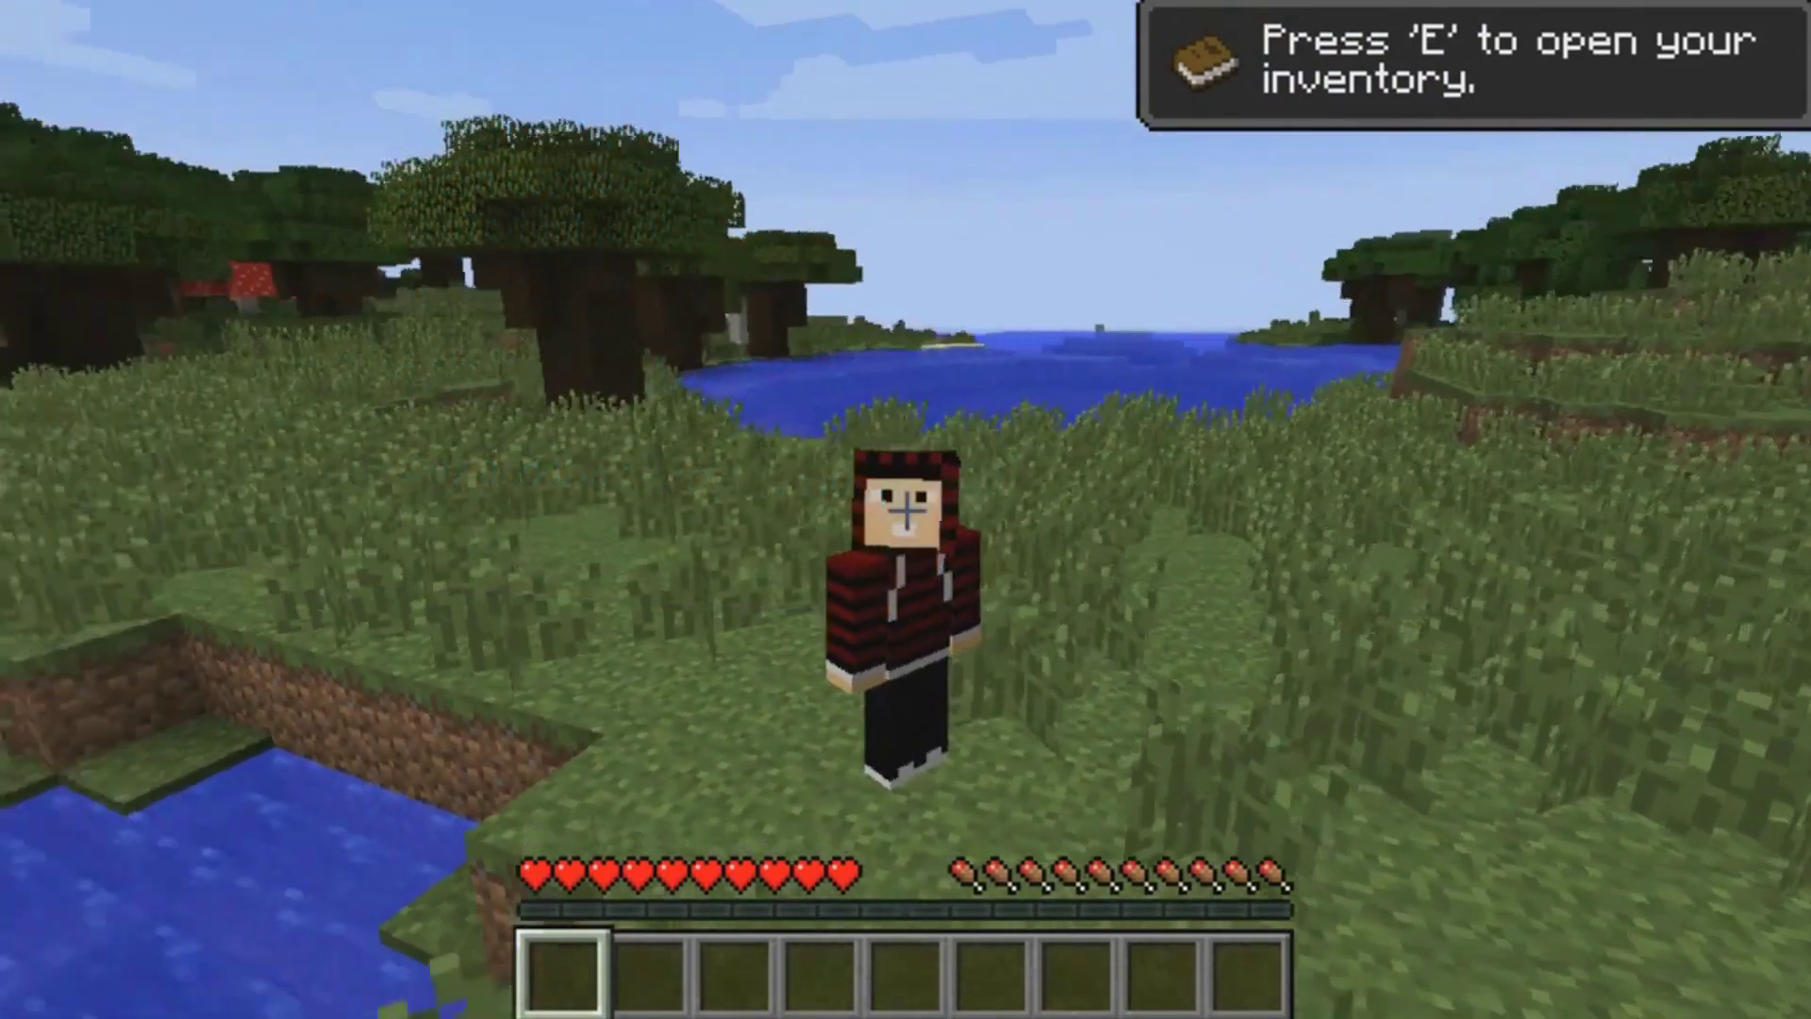
Disconnect from the server via the pause menu and leave fullscreen with F11.
key(Escape)
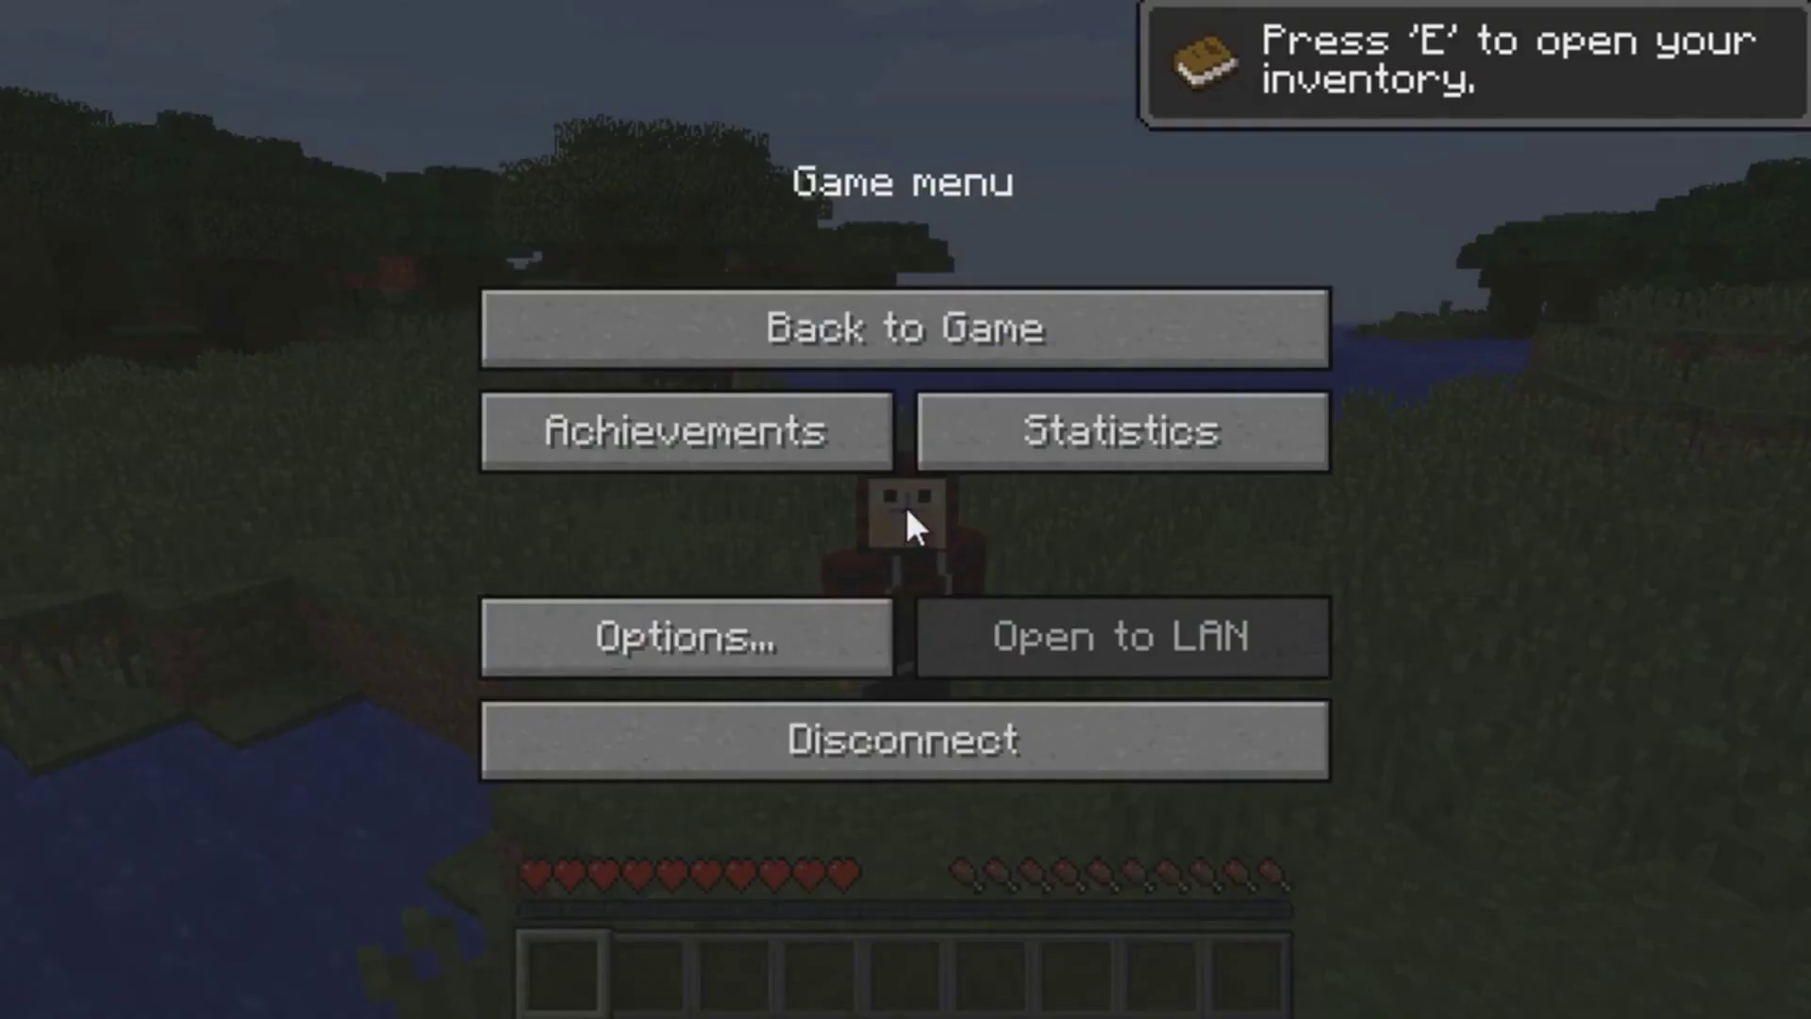
click(902, 750)
key(F11)
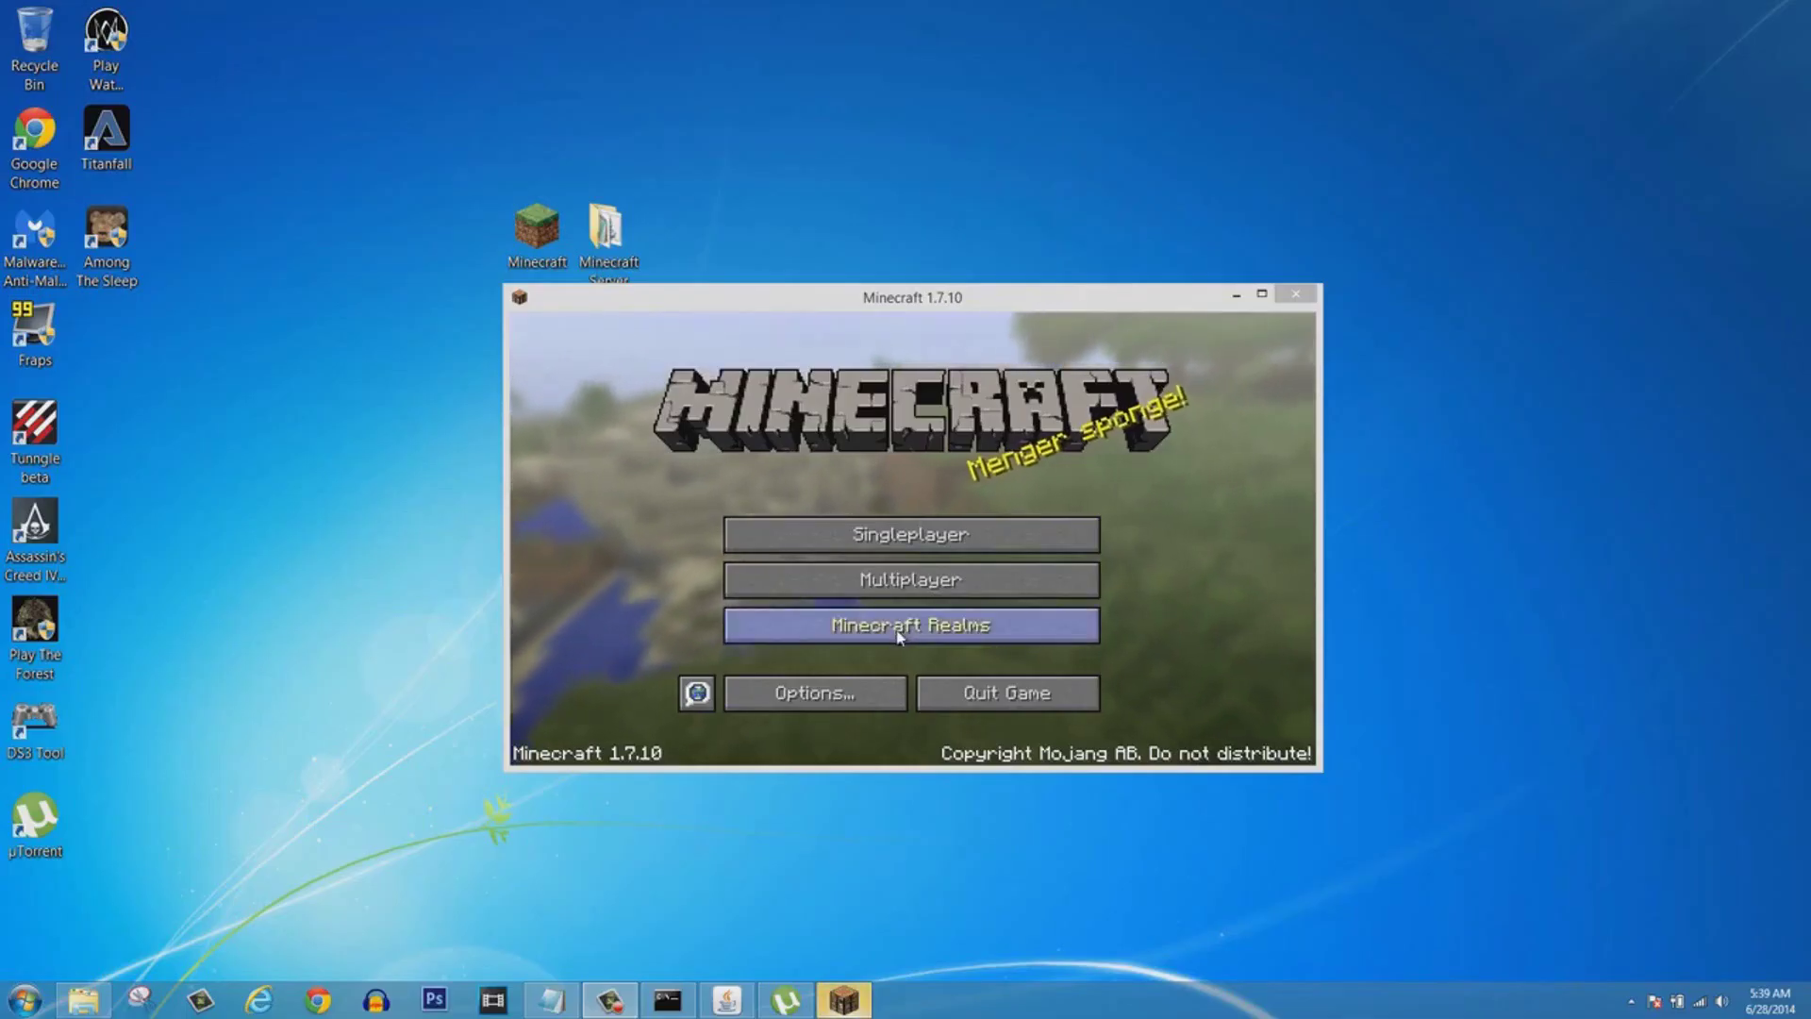
In the server console, run the op command with the player's username to grant operator status.
click(709, 998)
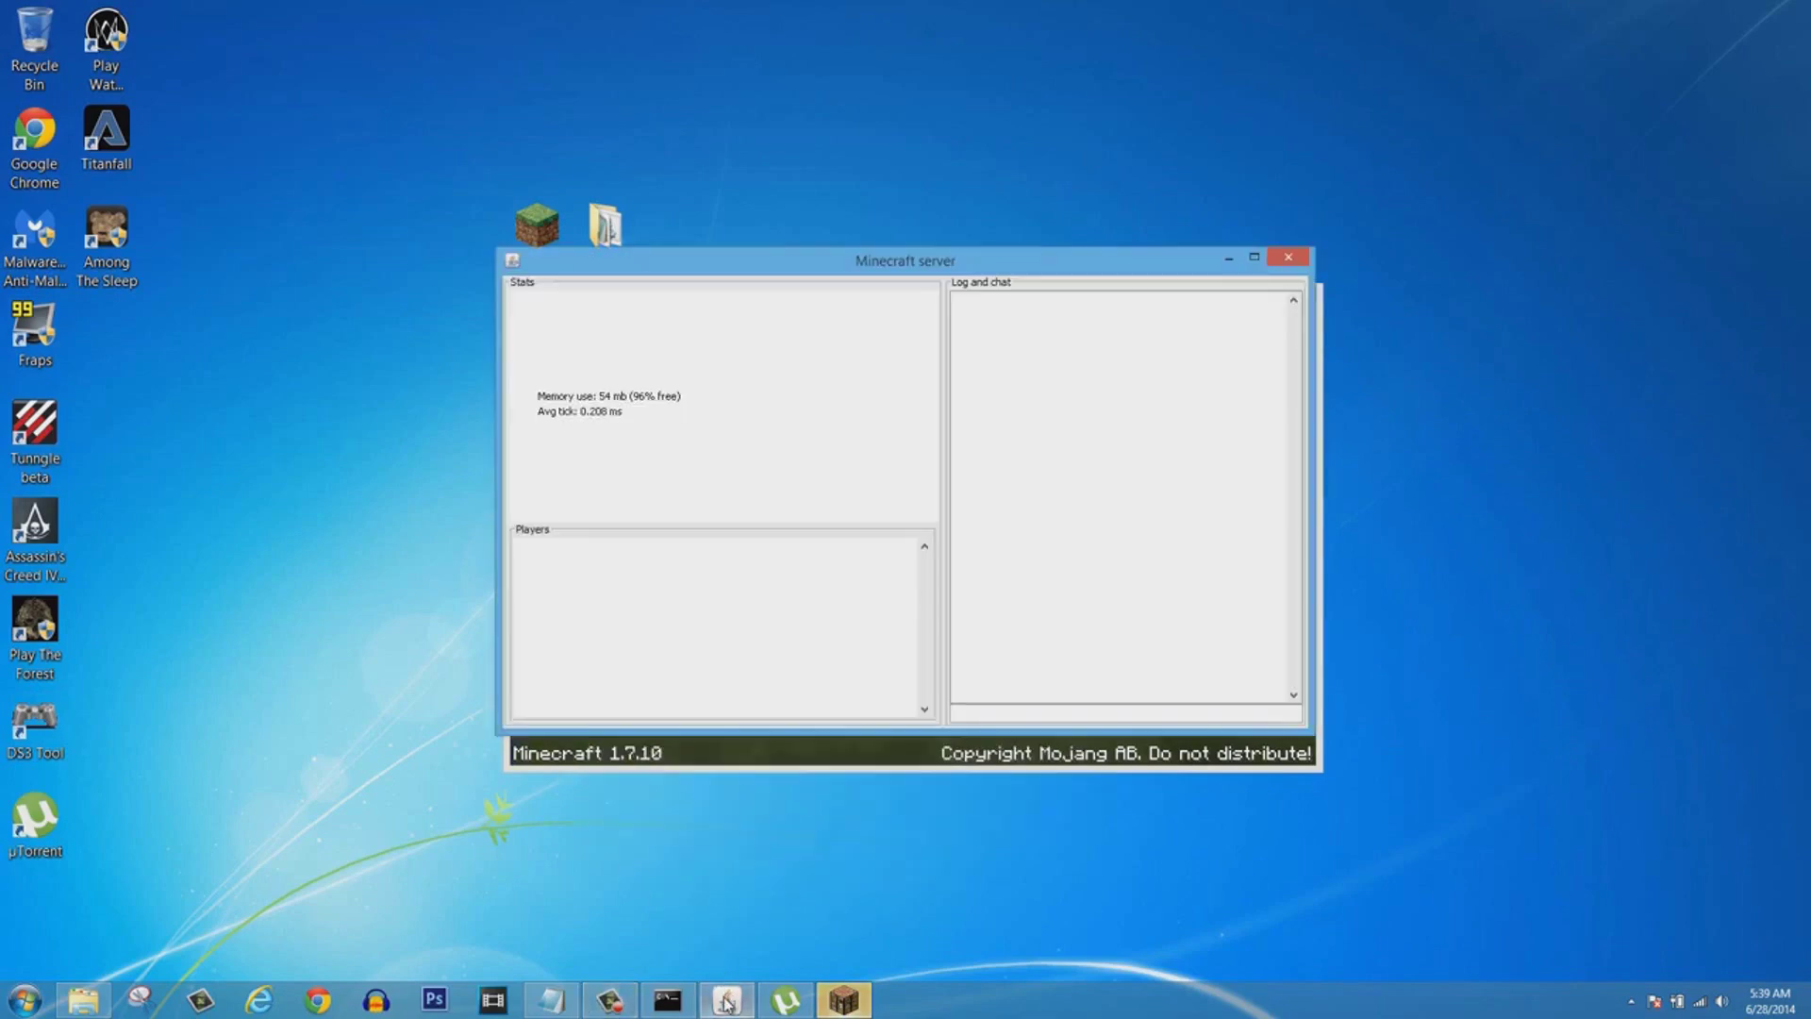
click(667, 998)
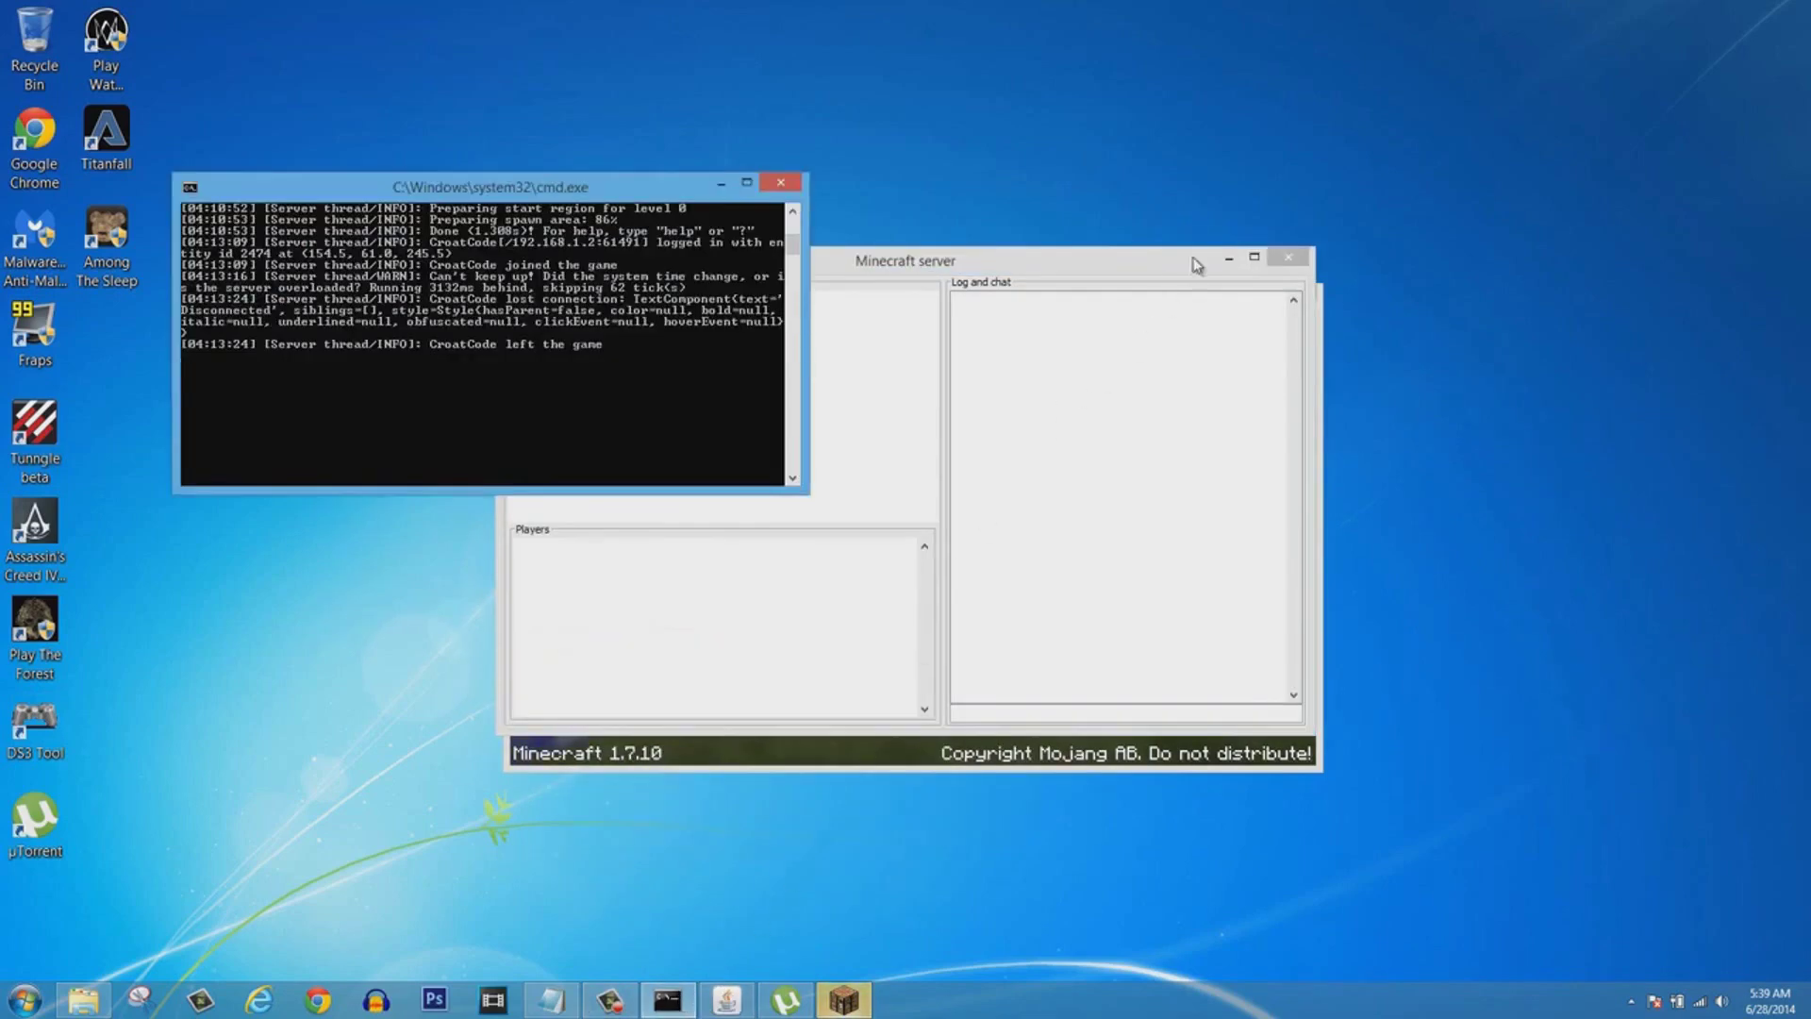
click(1233, 256)
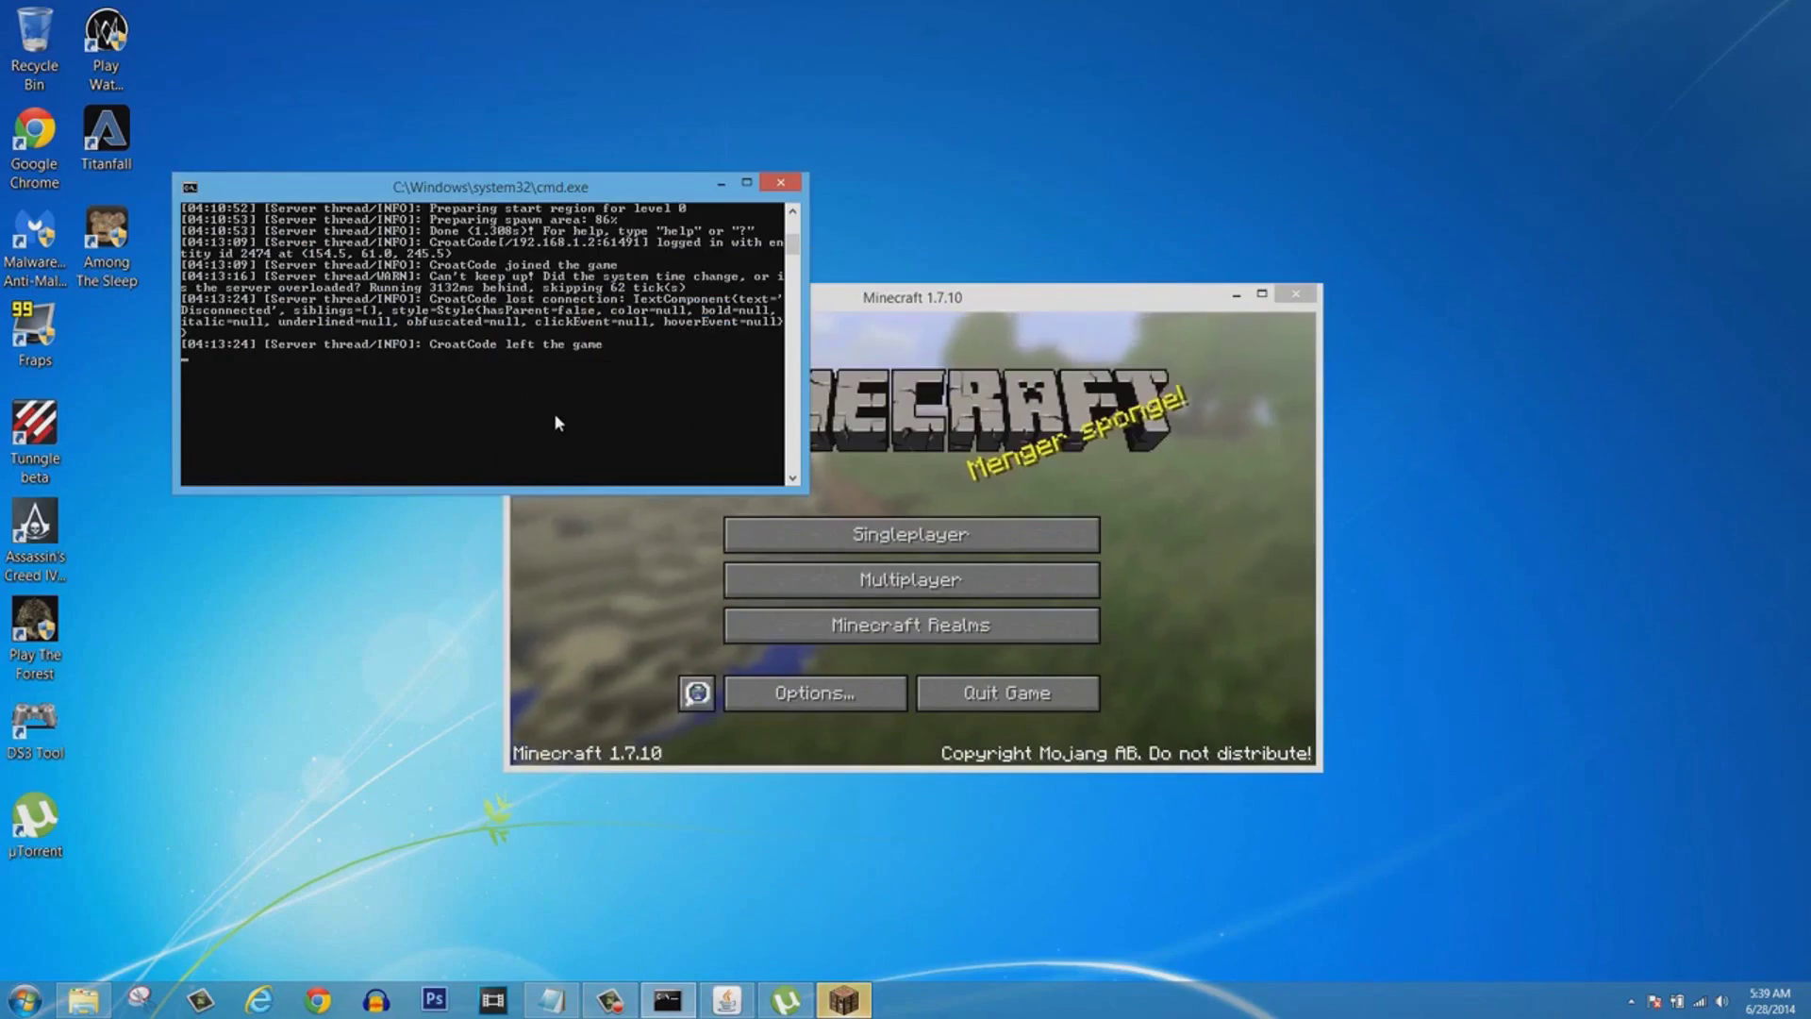
text(op croat)
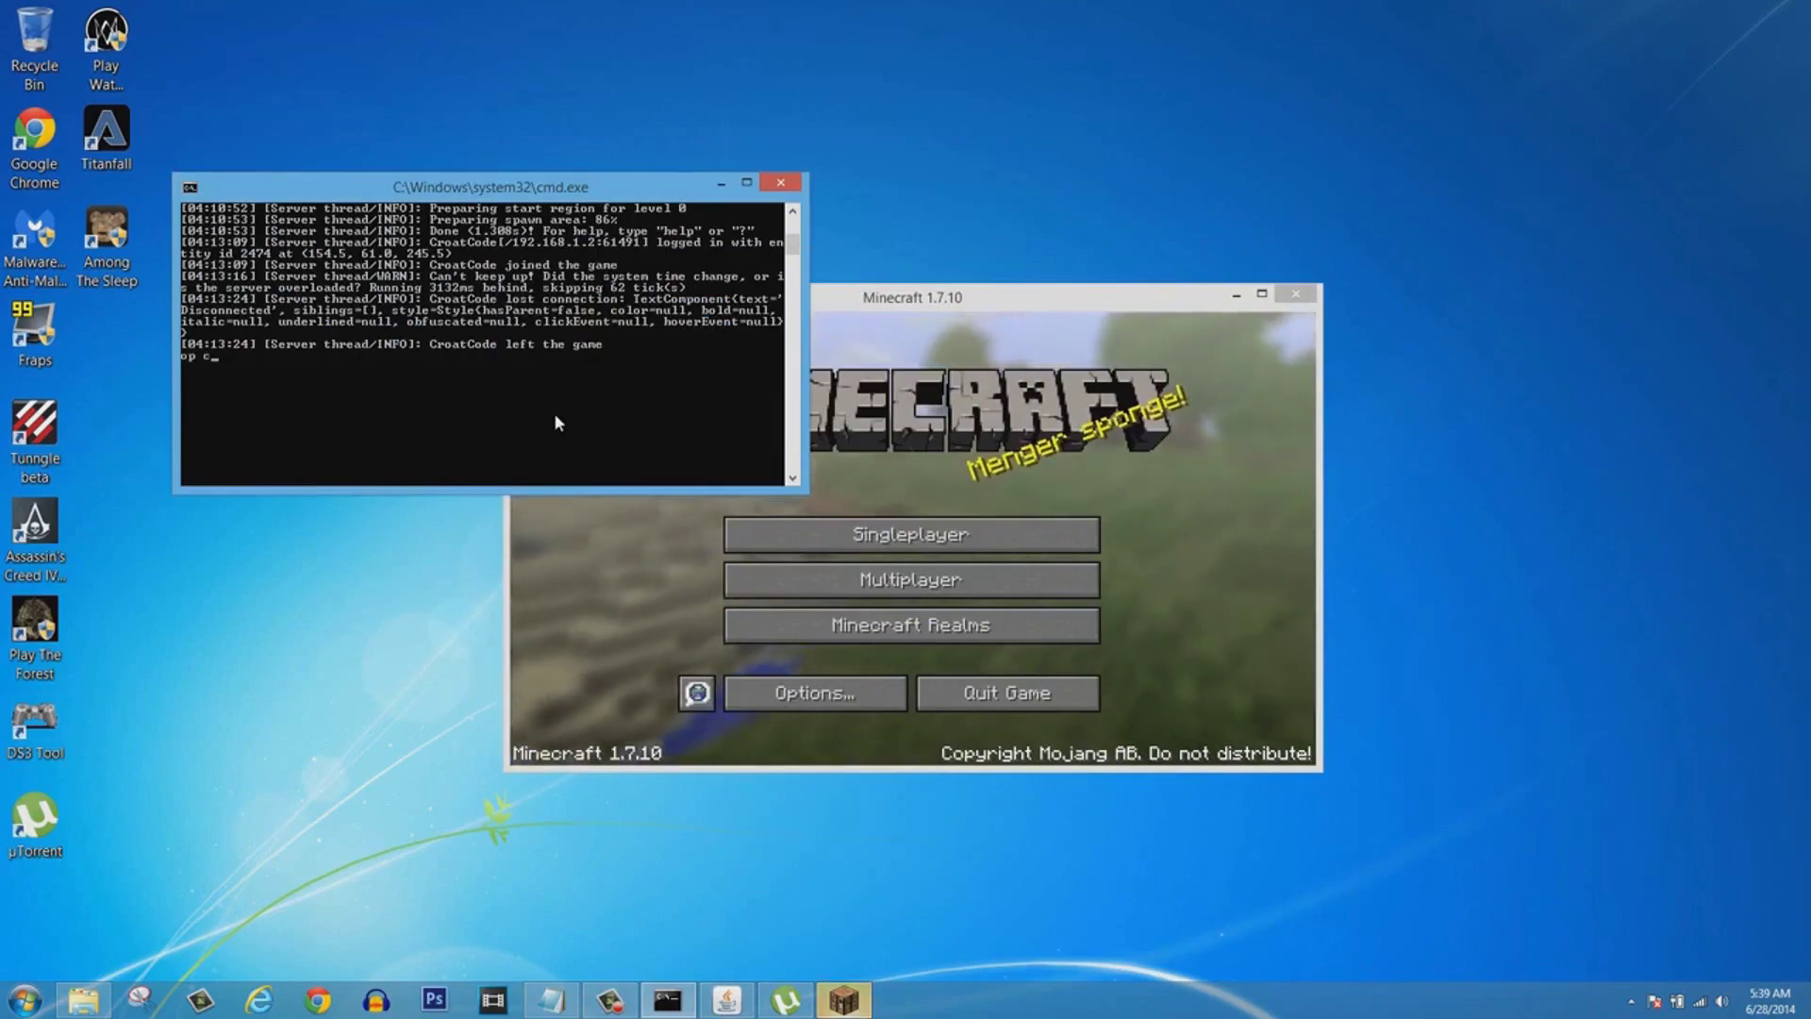
text(code)
key(Return)
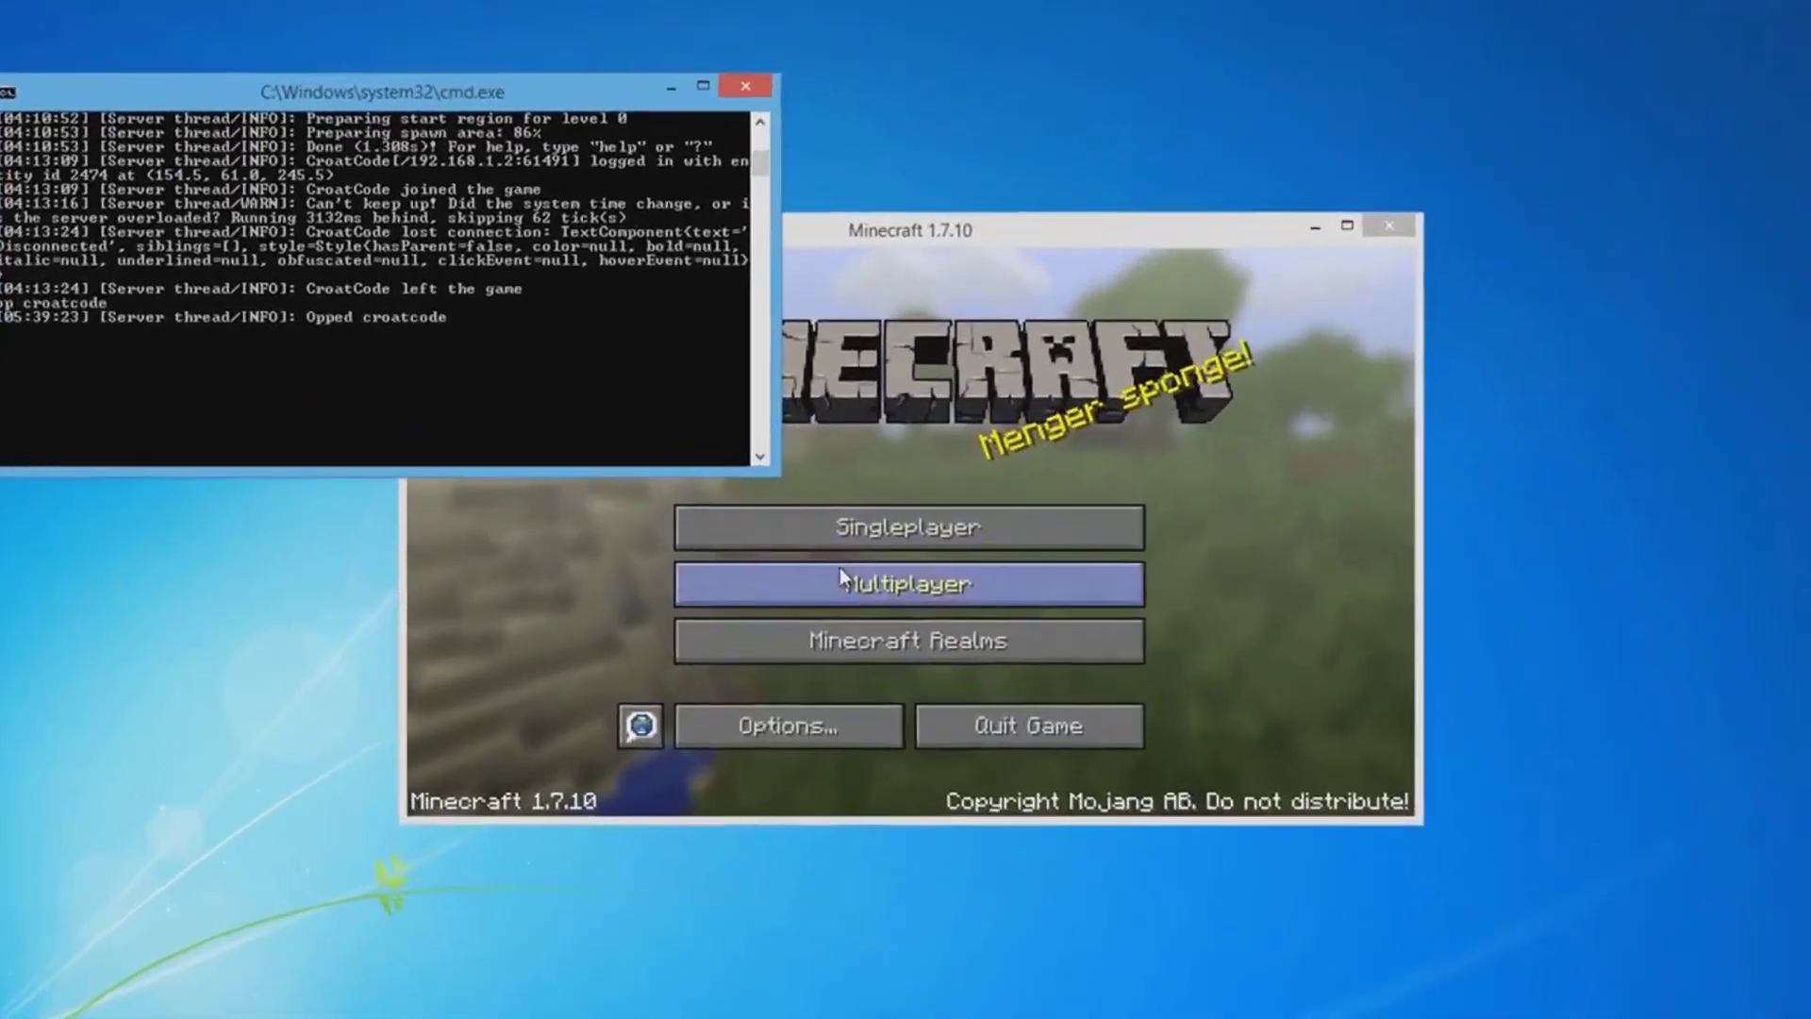
click(1472, 753)
Join Minecraft Server and switch to creative with /gamemode 1.
click(838, 398)
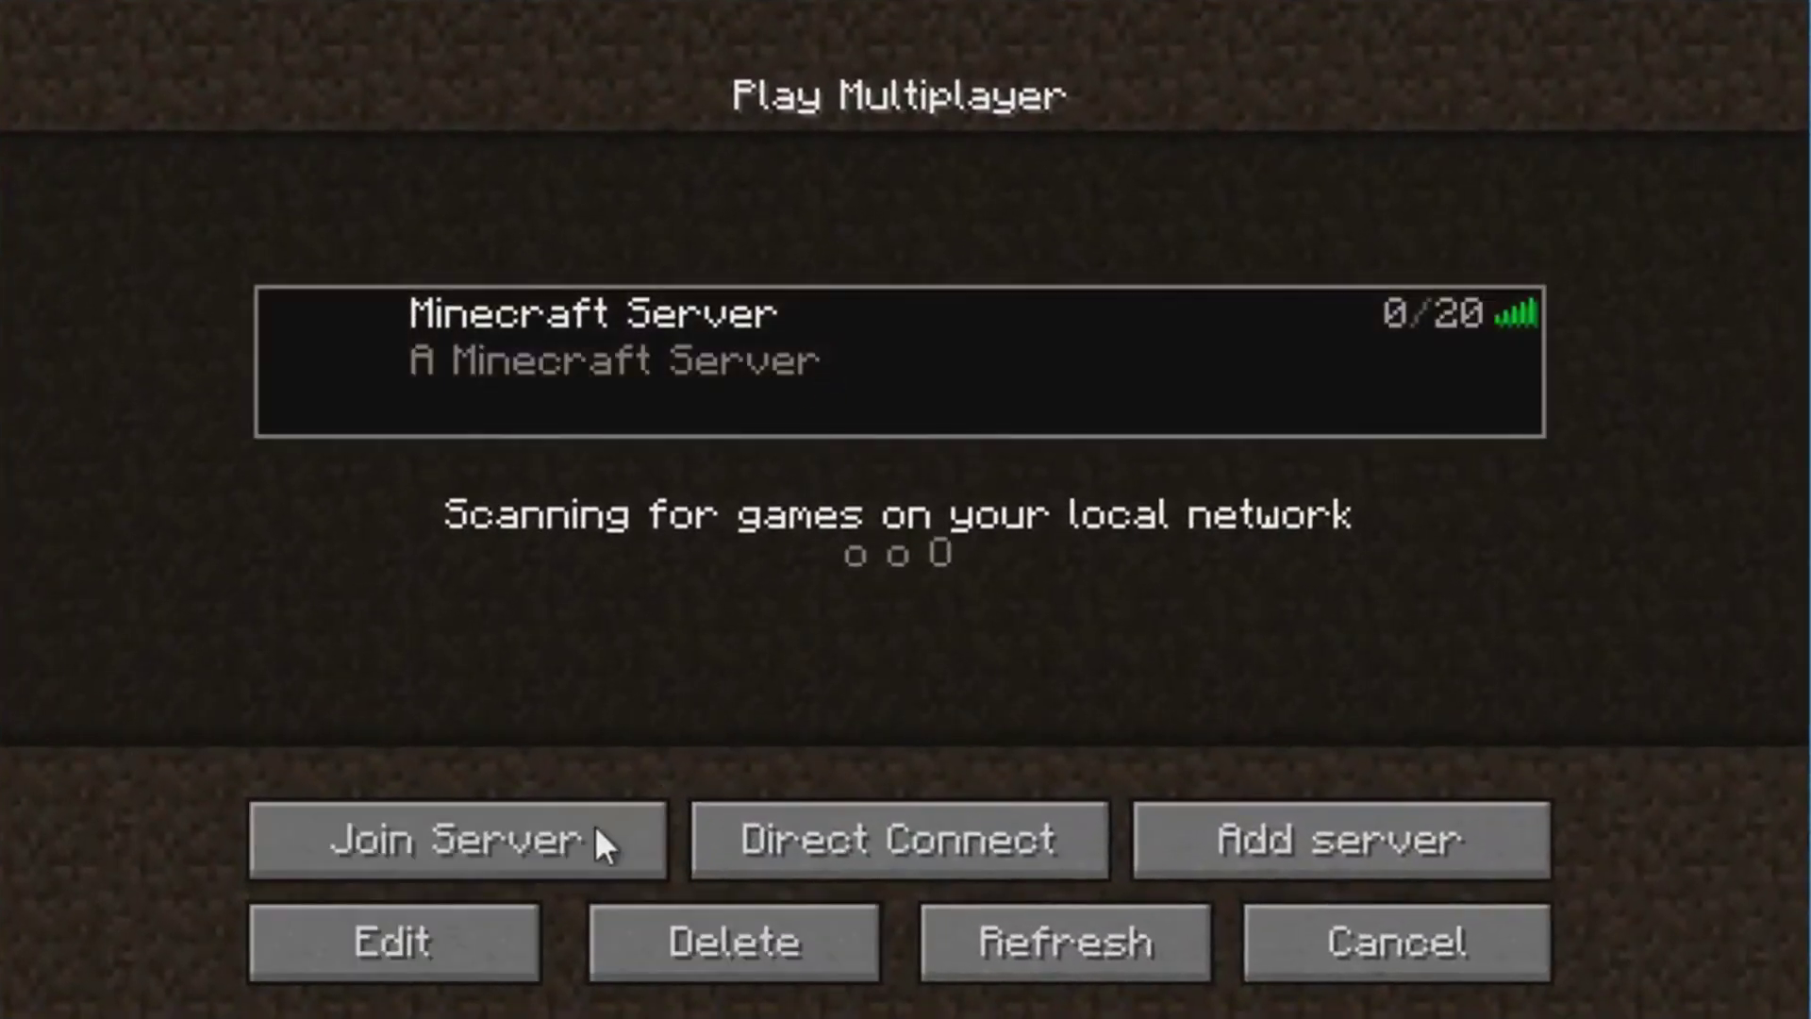
click(560, 869)
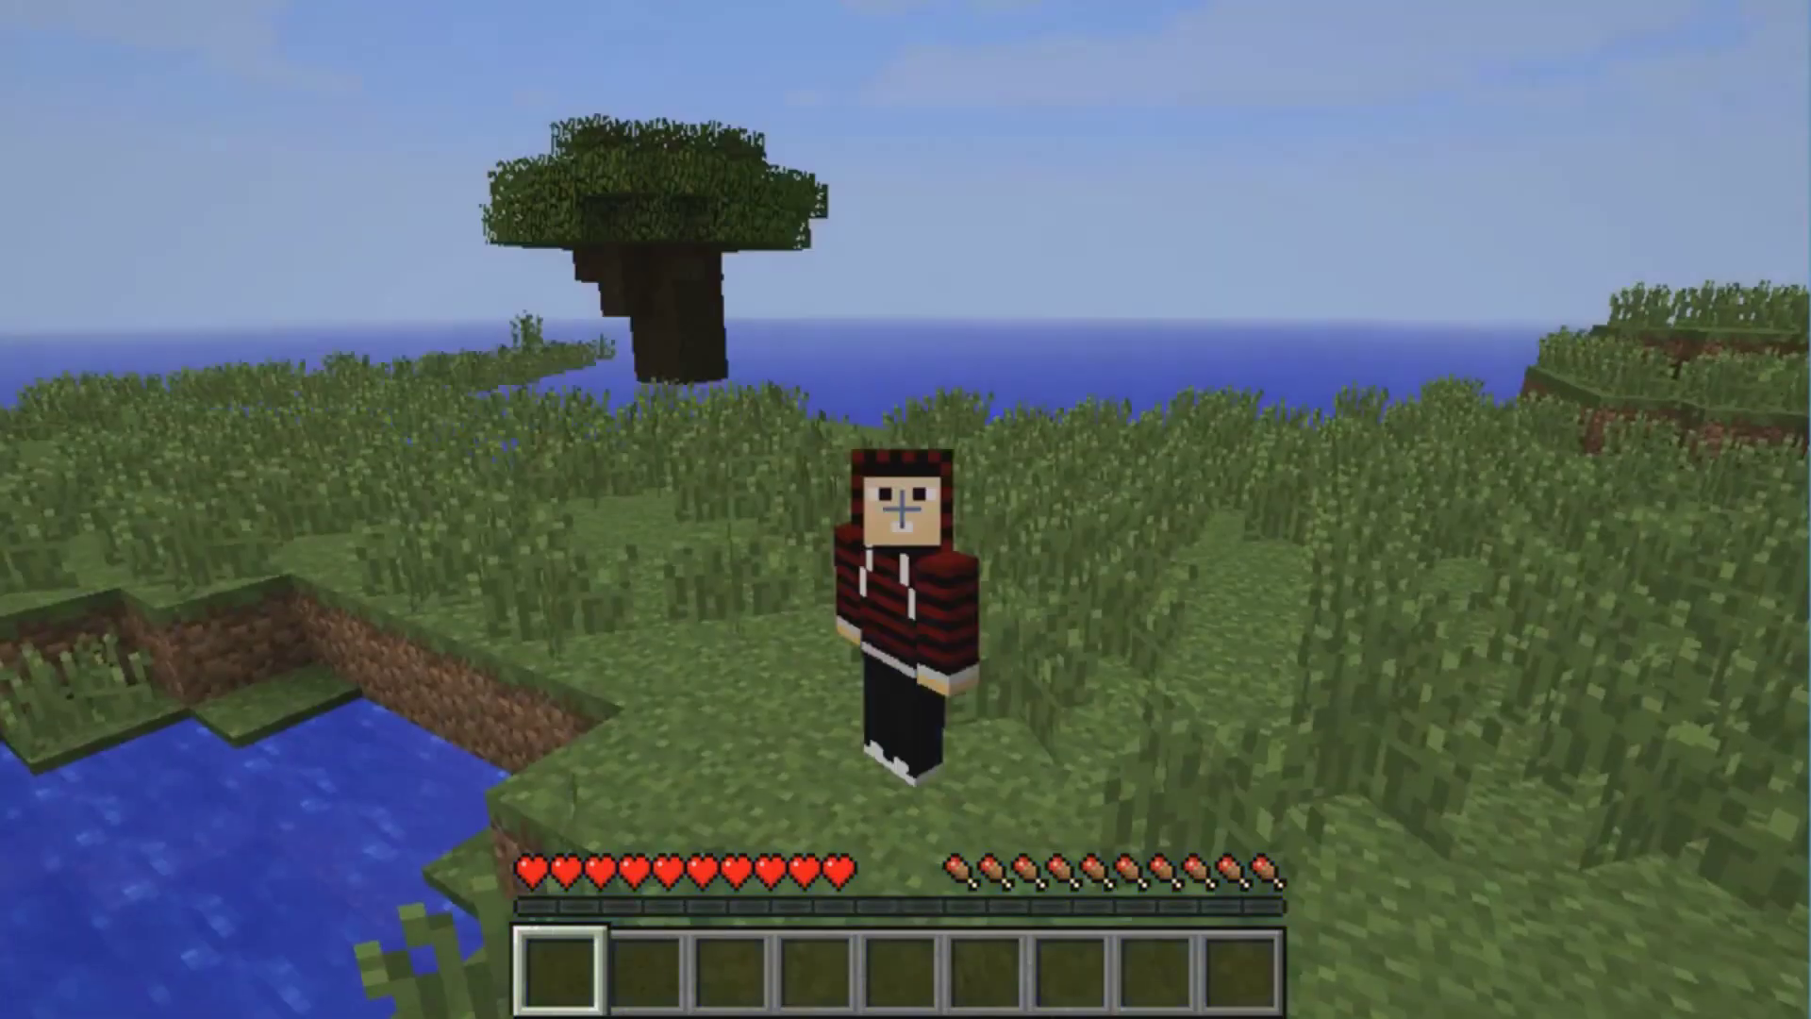
text(/gamemode 1)
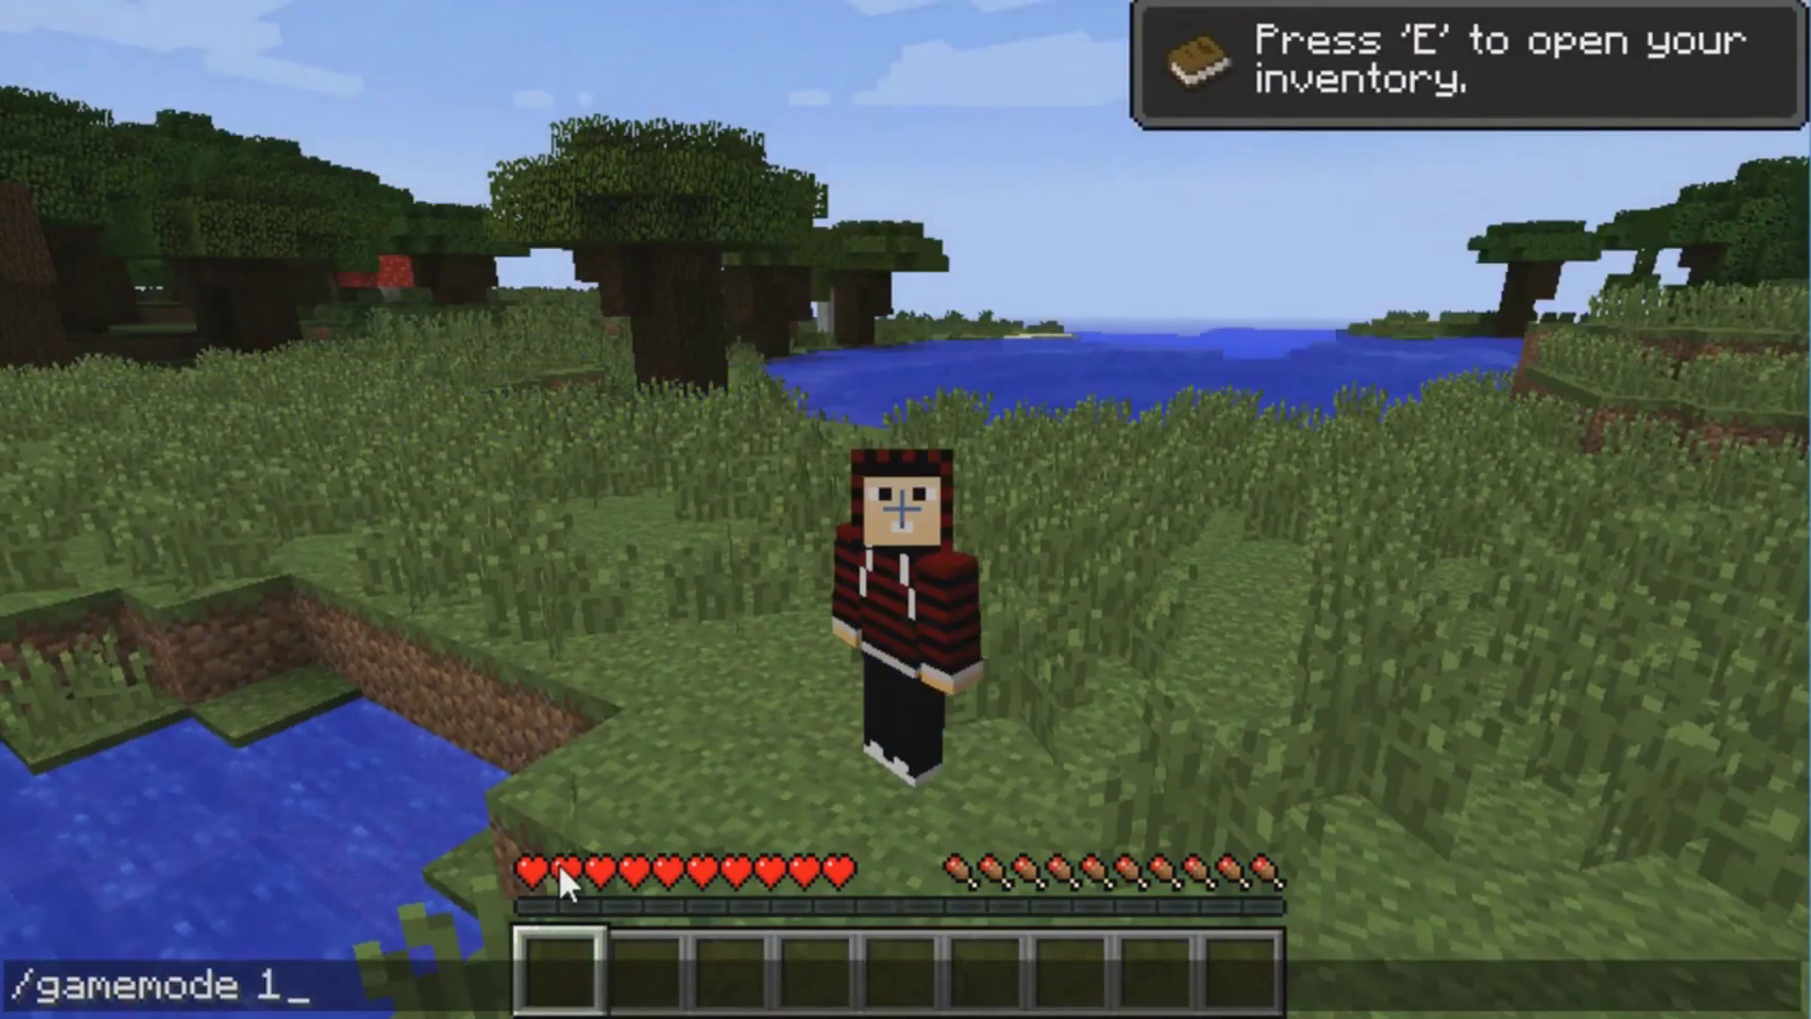
key(Return)
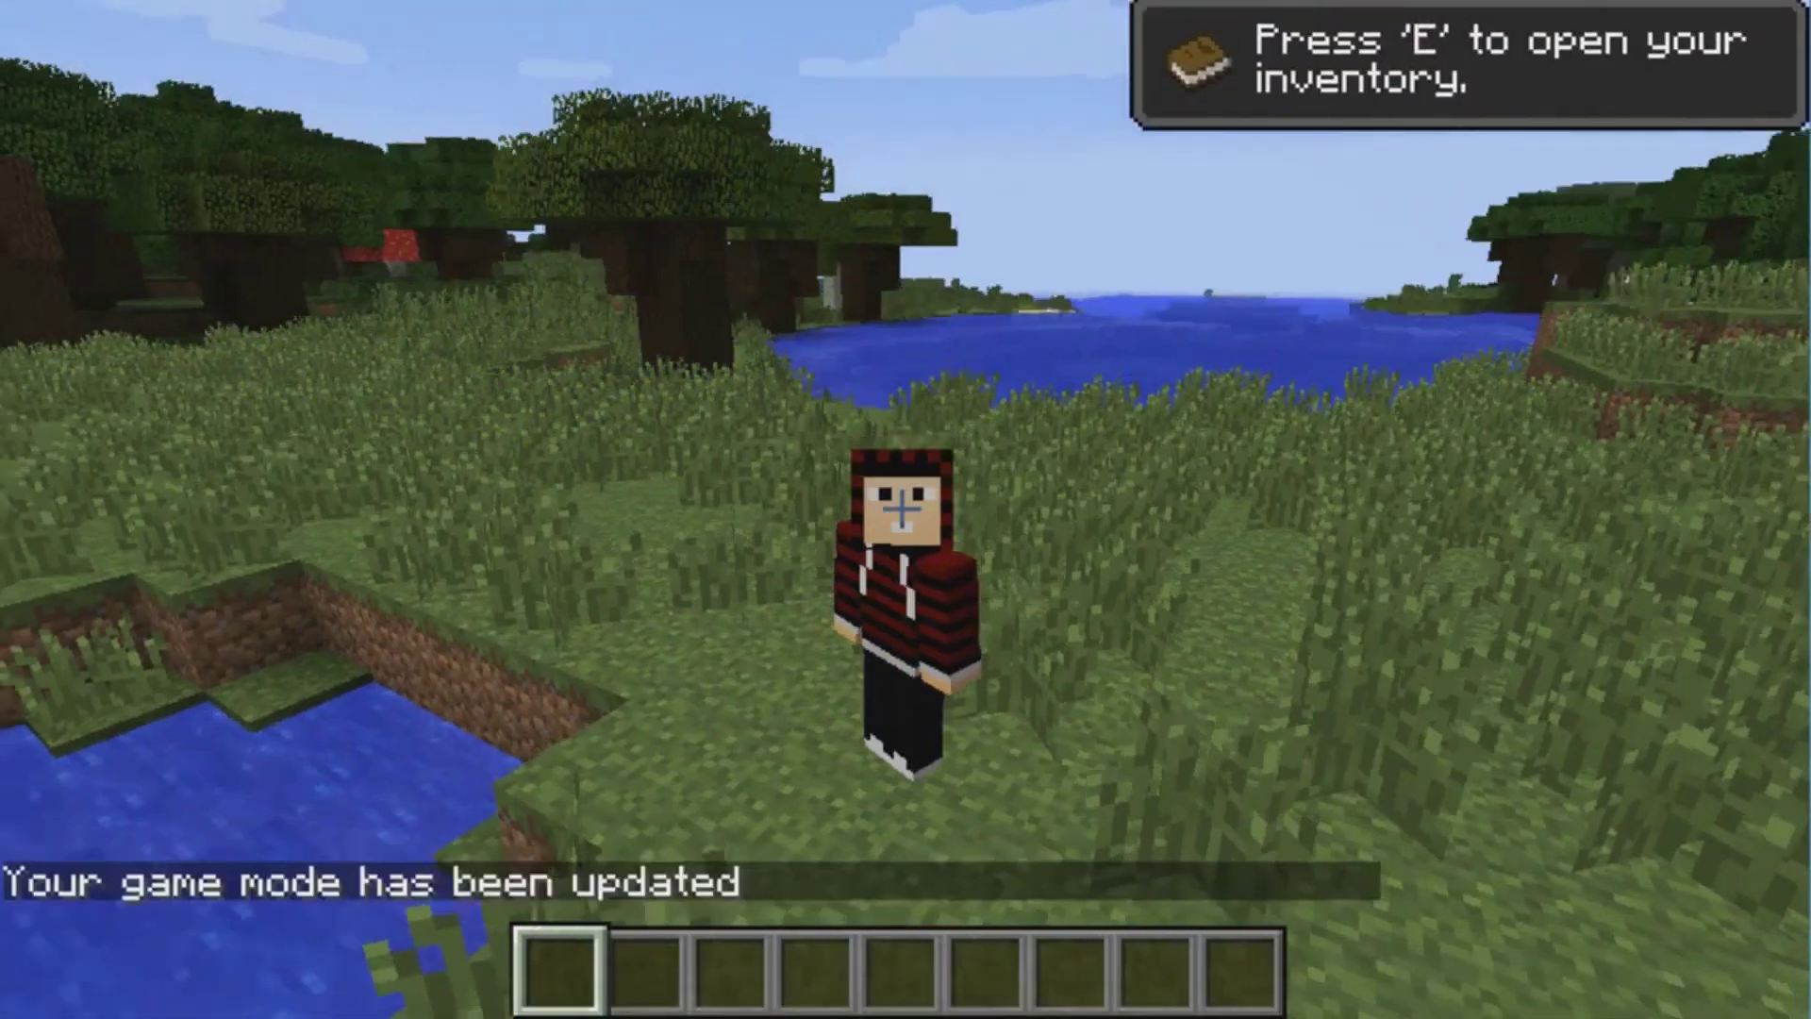
Check the creative inventory, return to first-person view, and disconnect from the server.
key(e)
key(e)
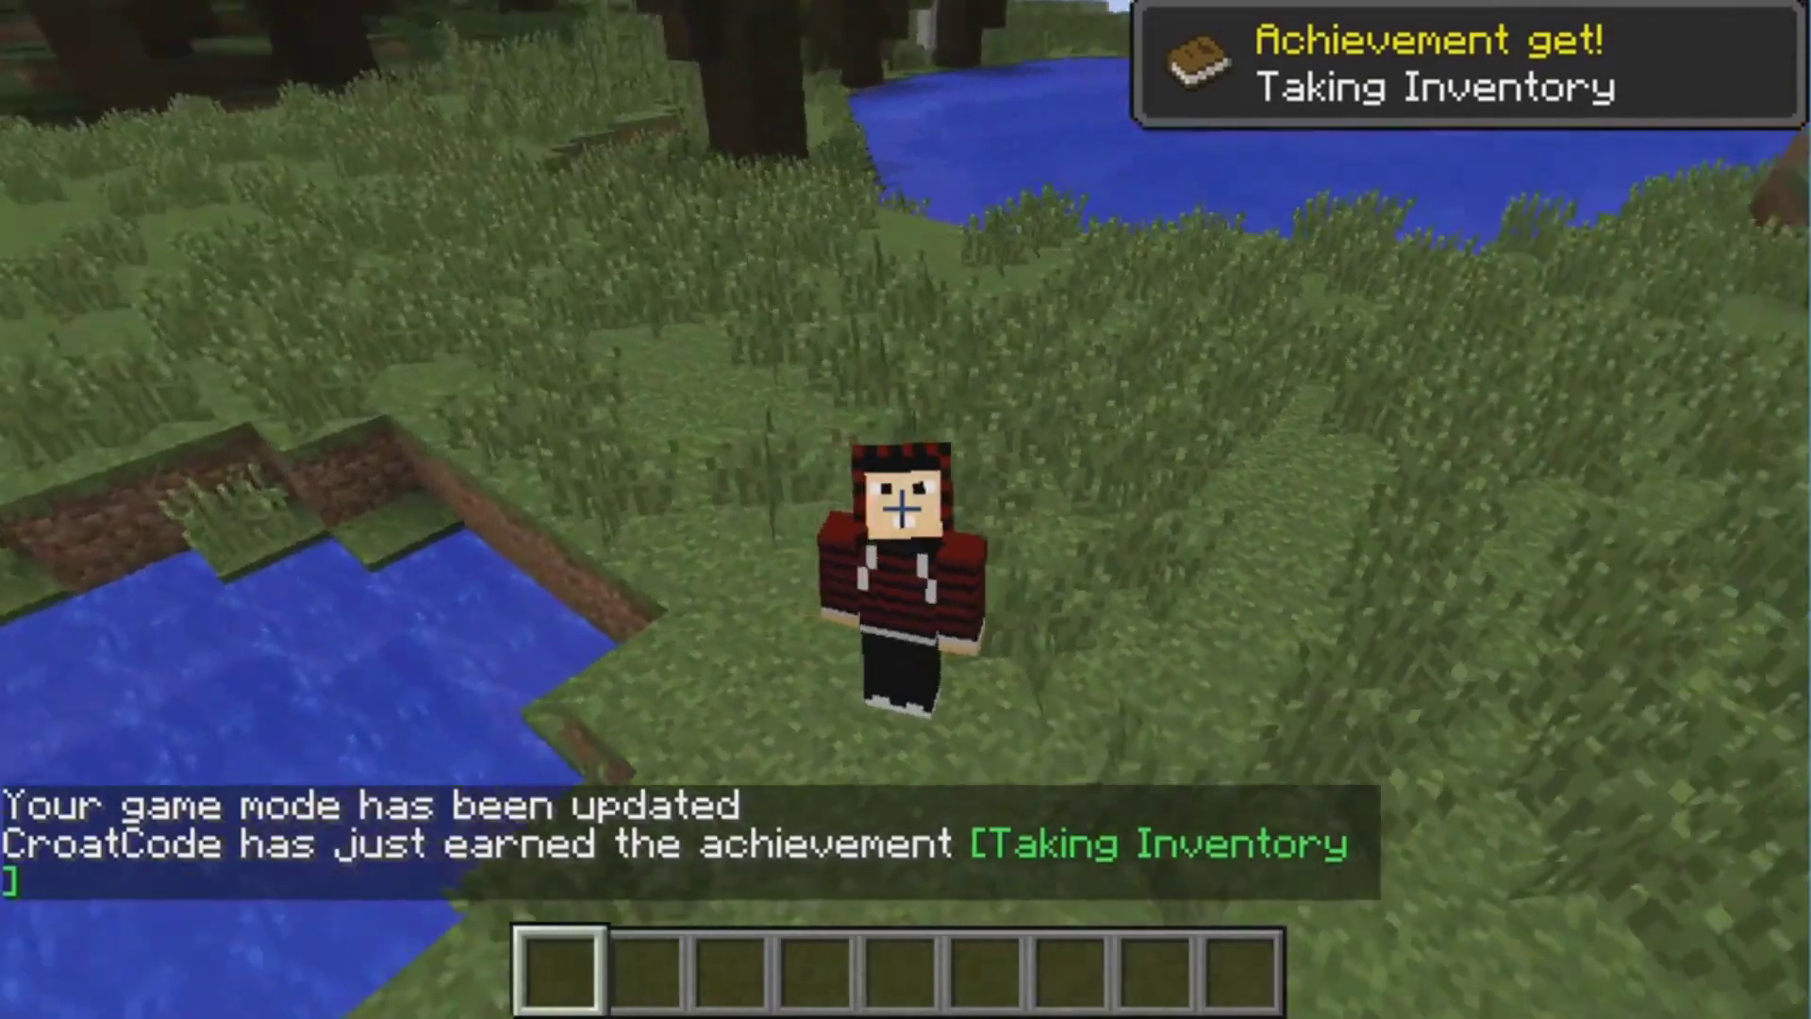
key(F5)
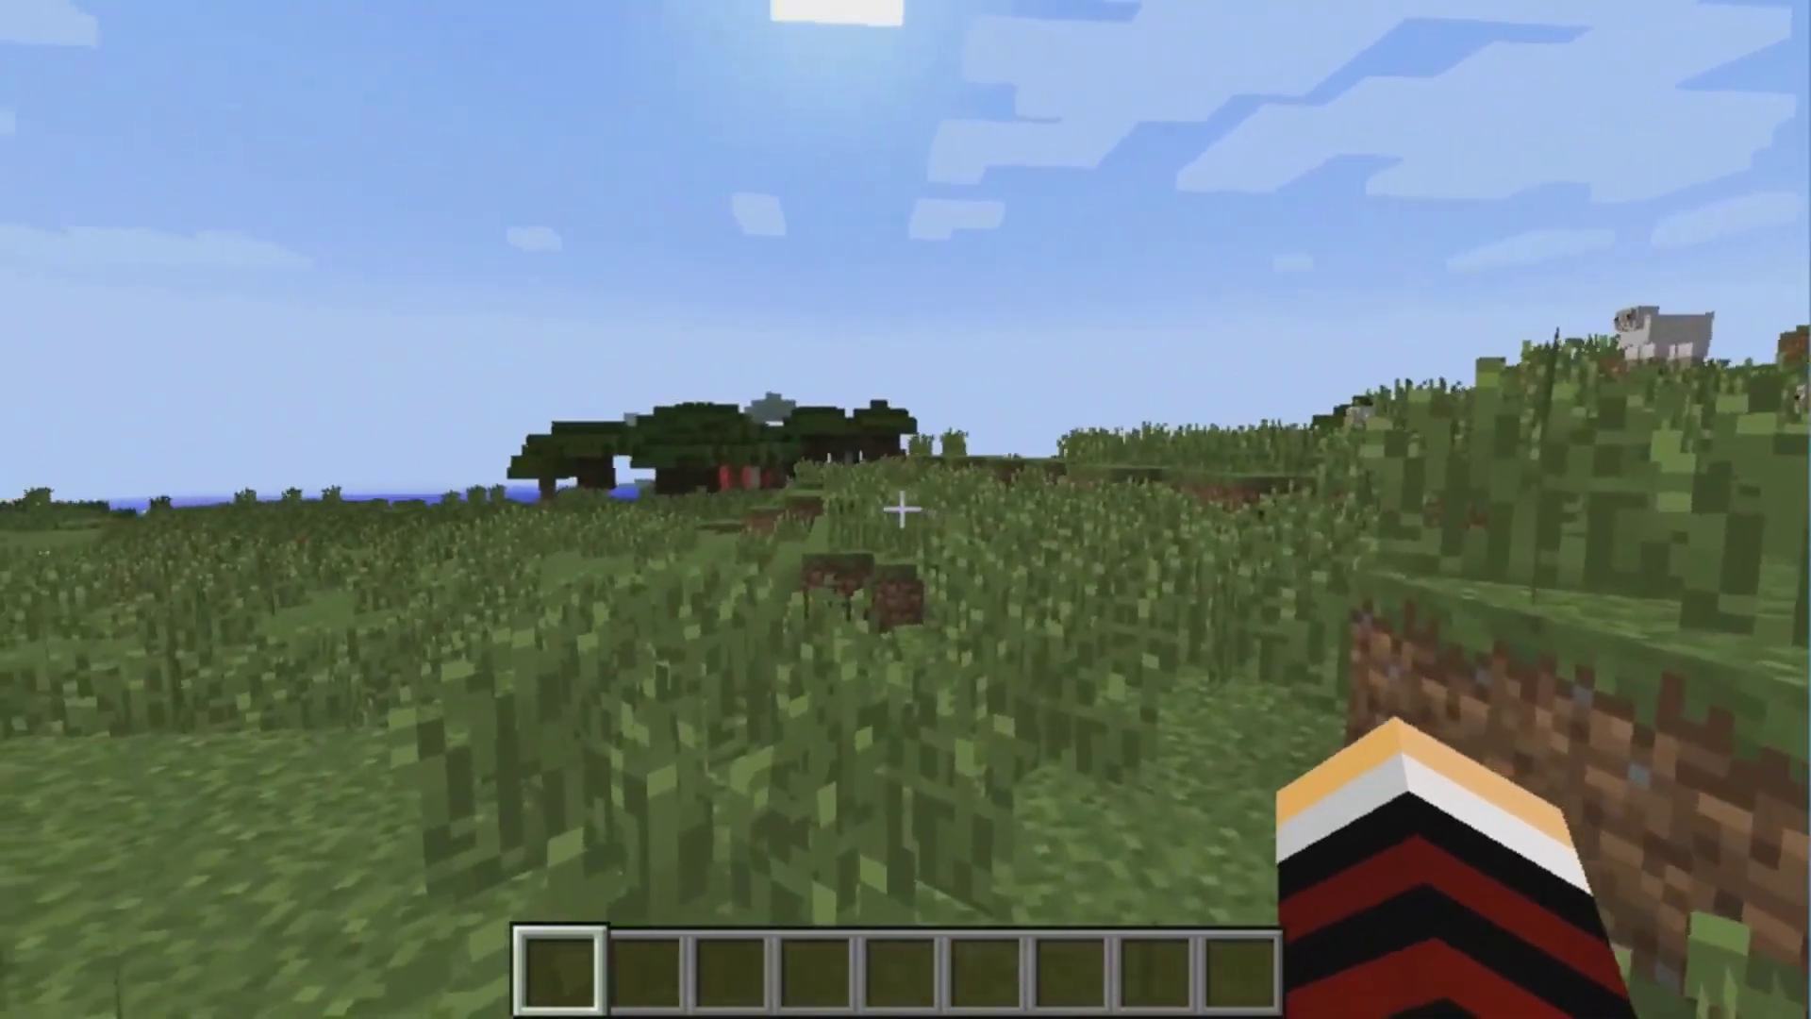
key(Escape)
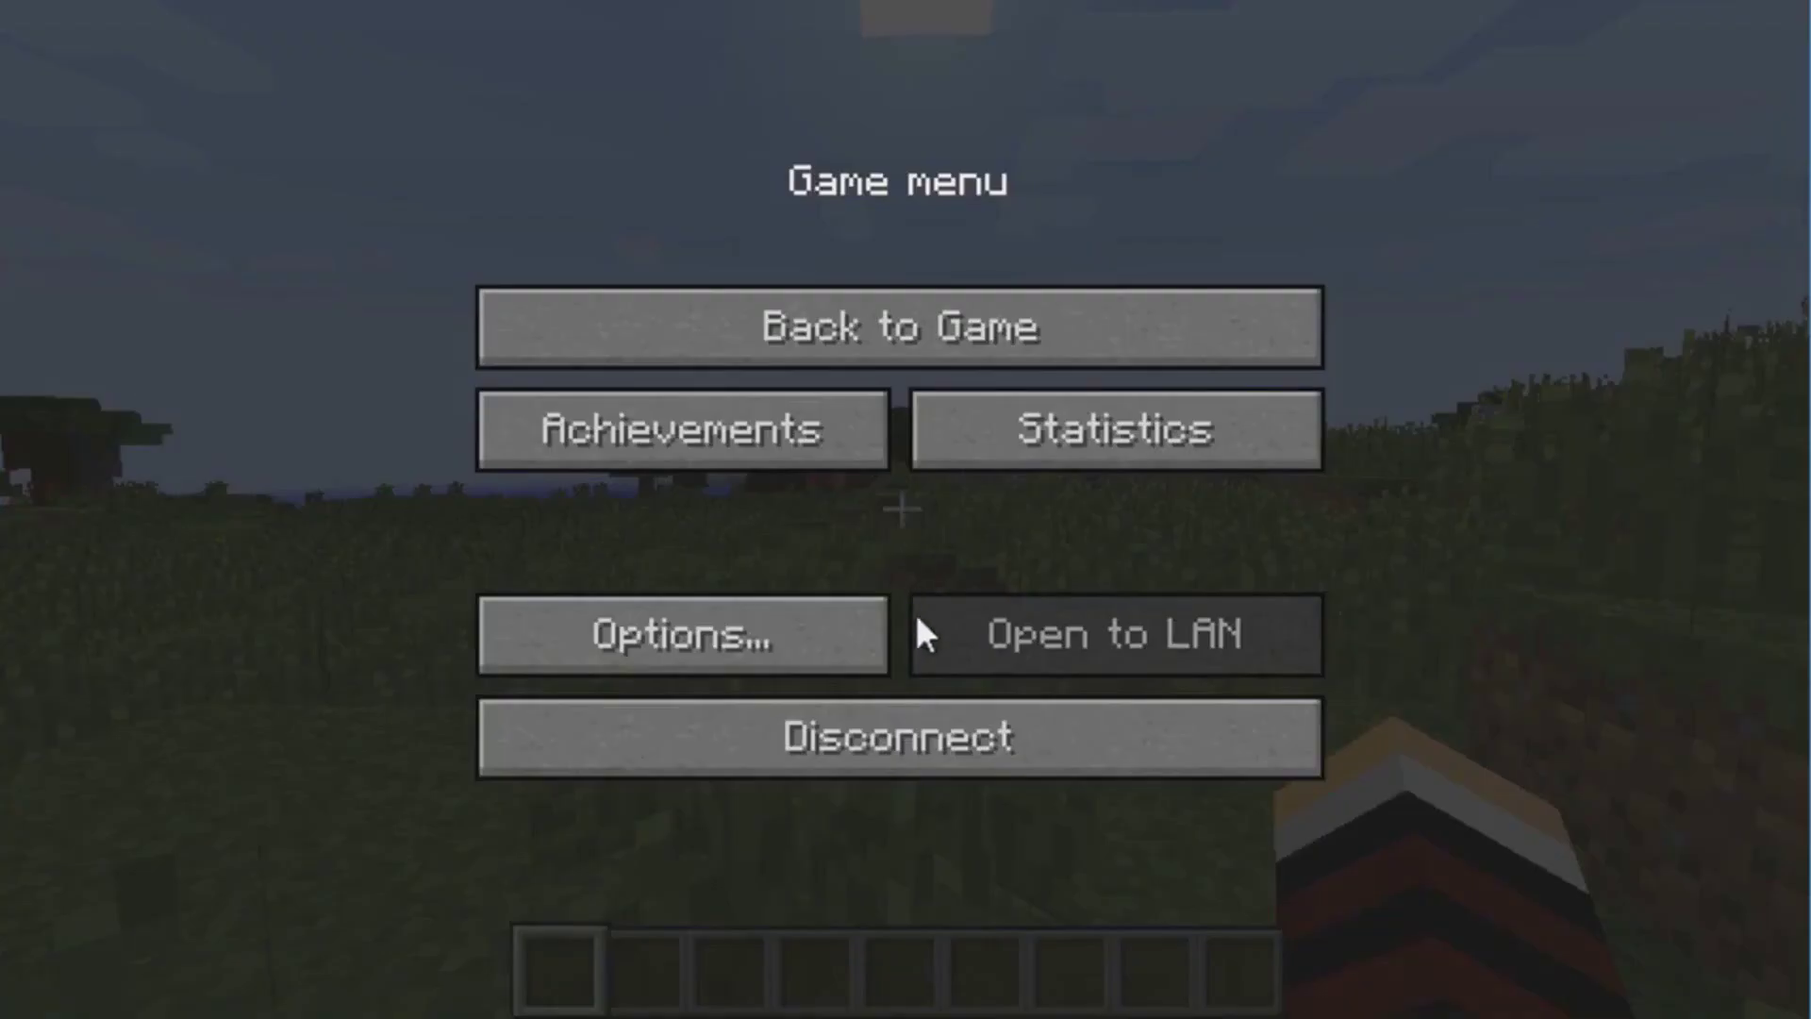
click(941, 741)
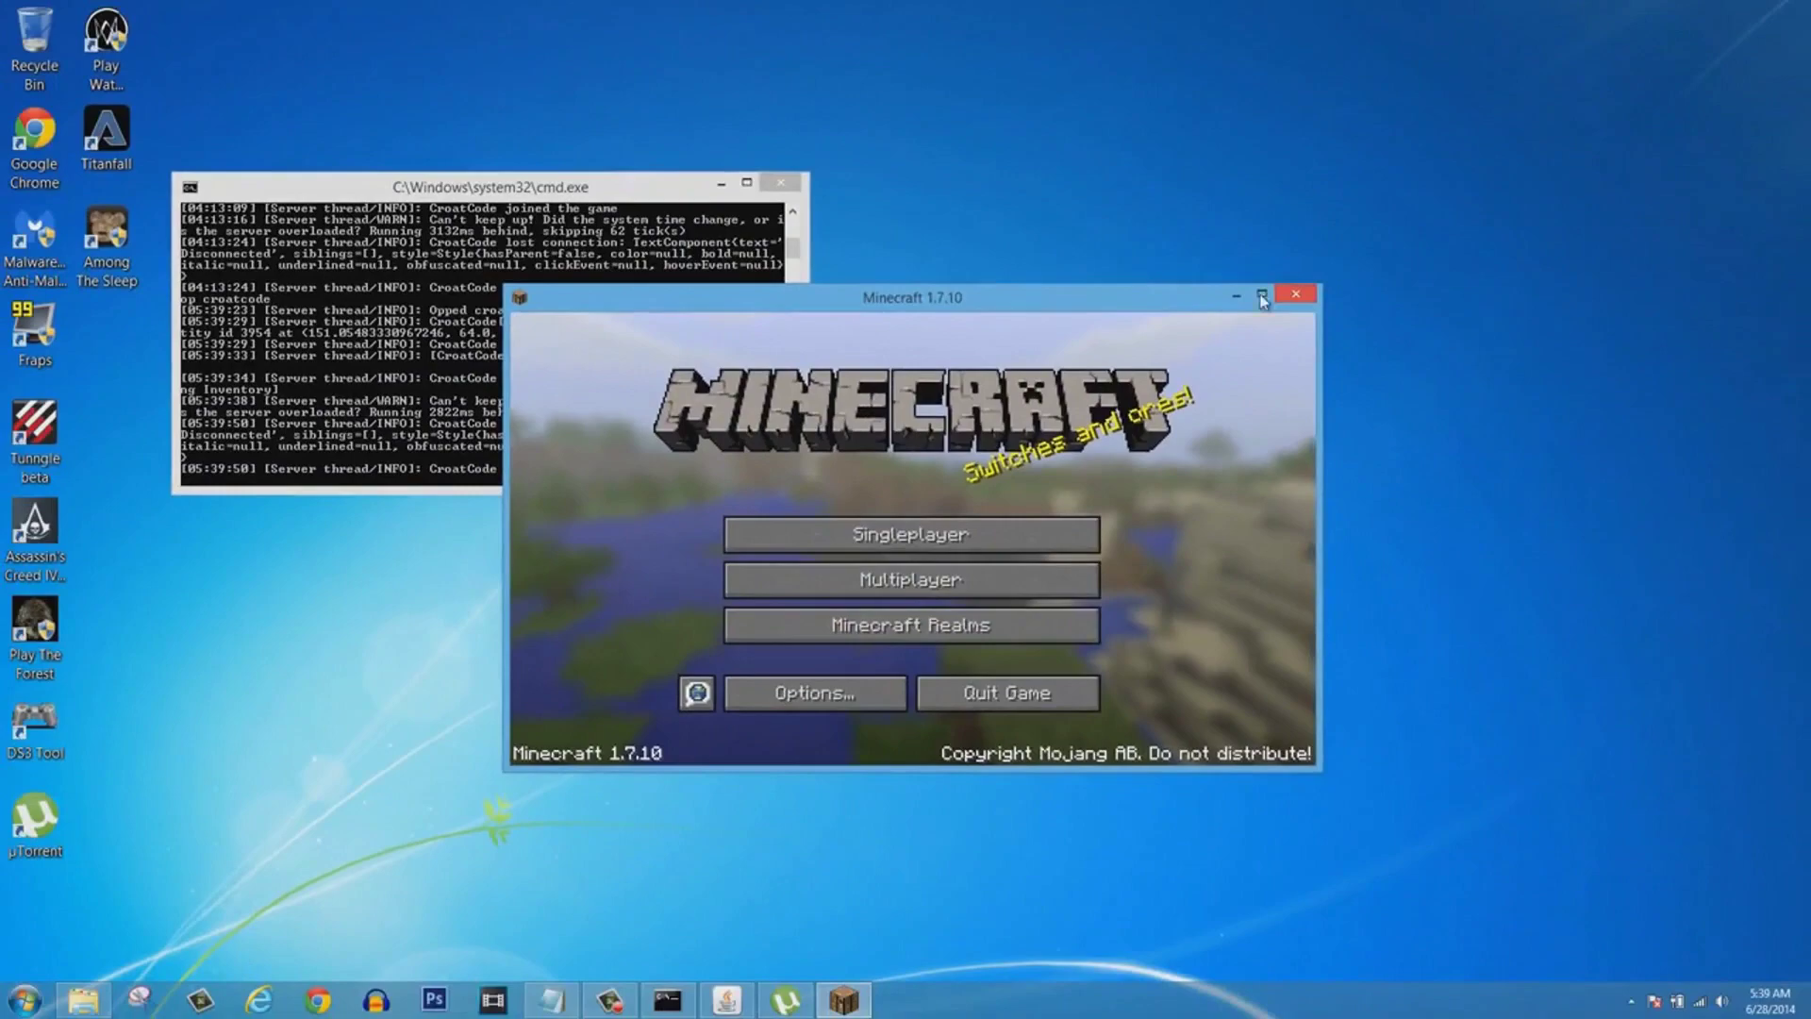
Close the Minecraft client window, leaving the server console running.
click(1670, 21)
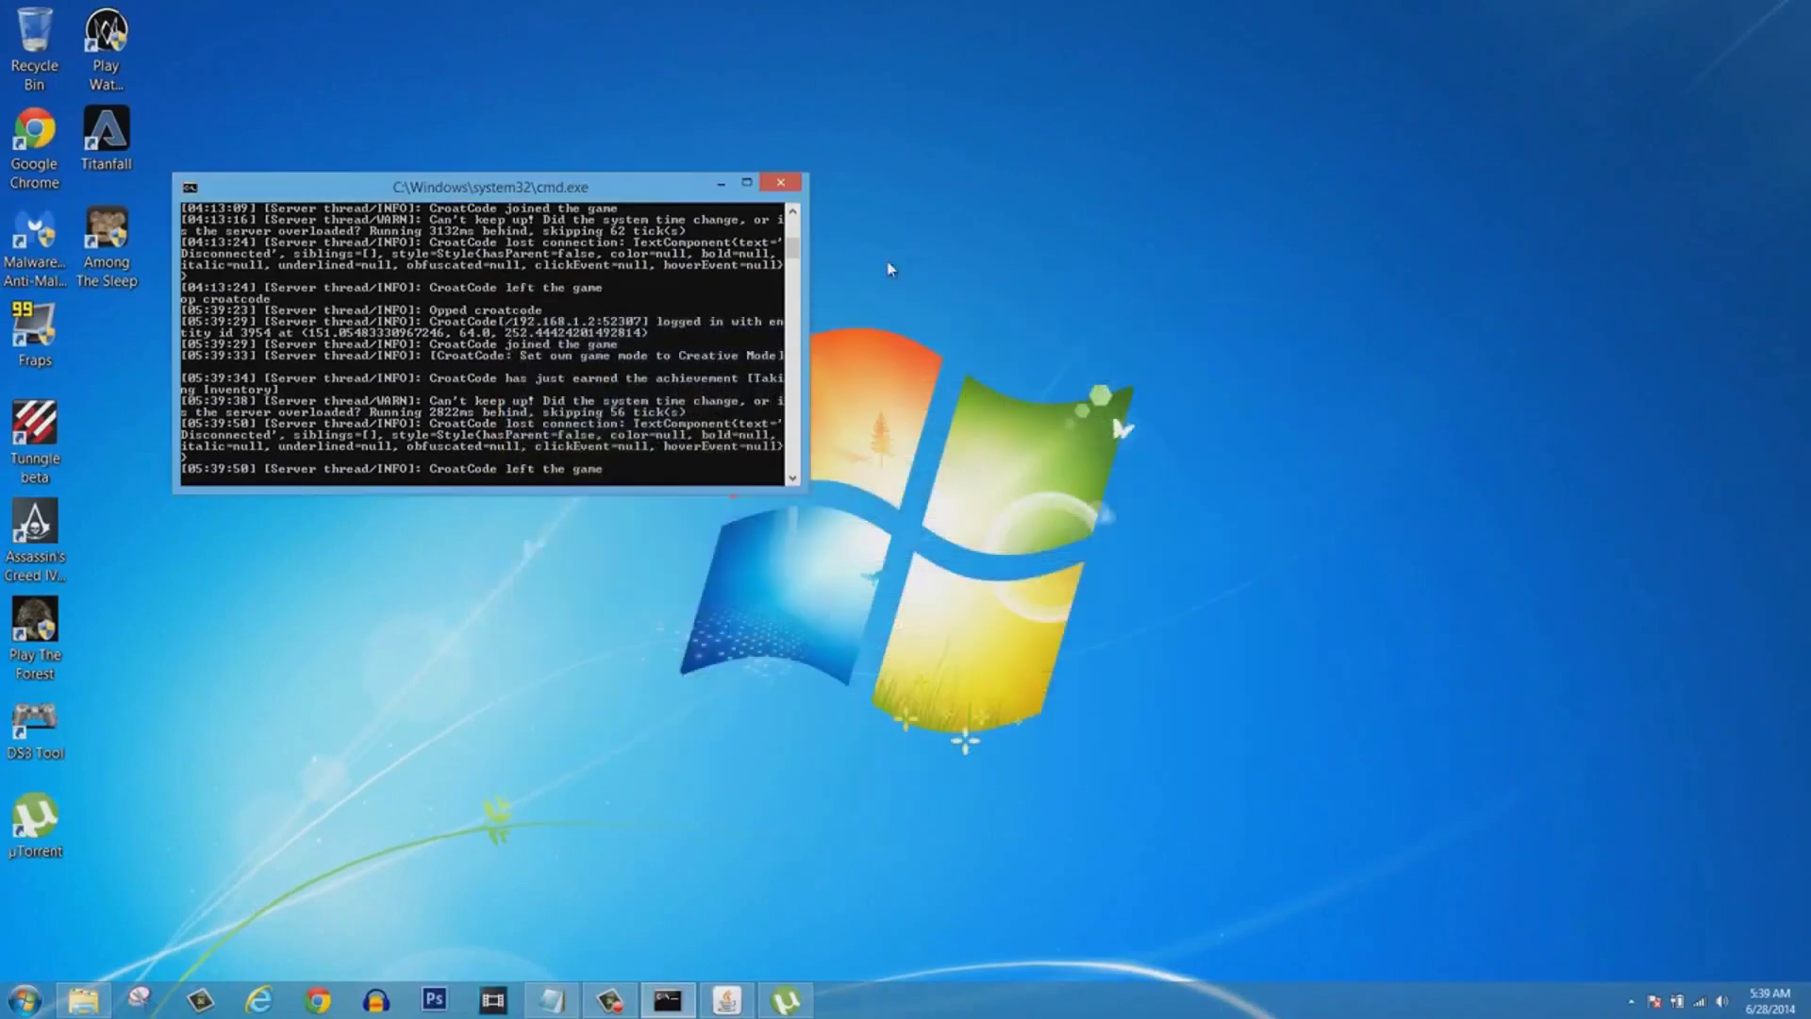